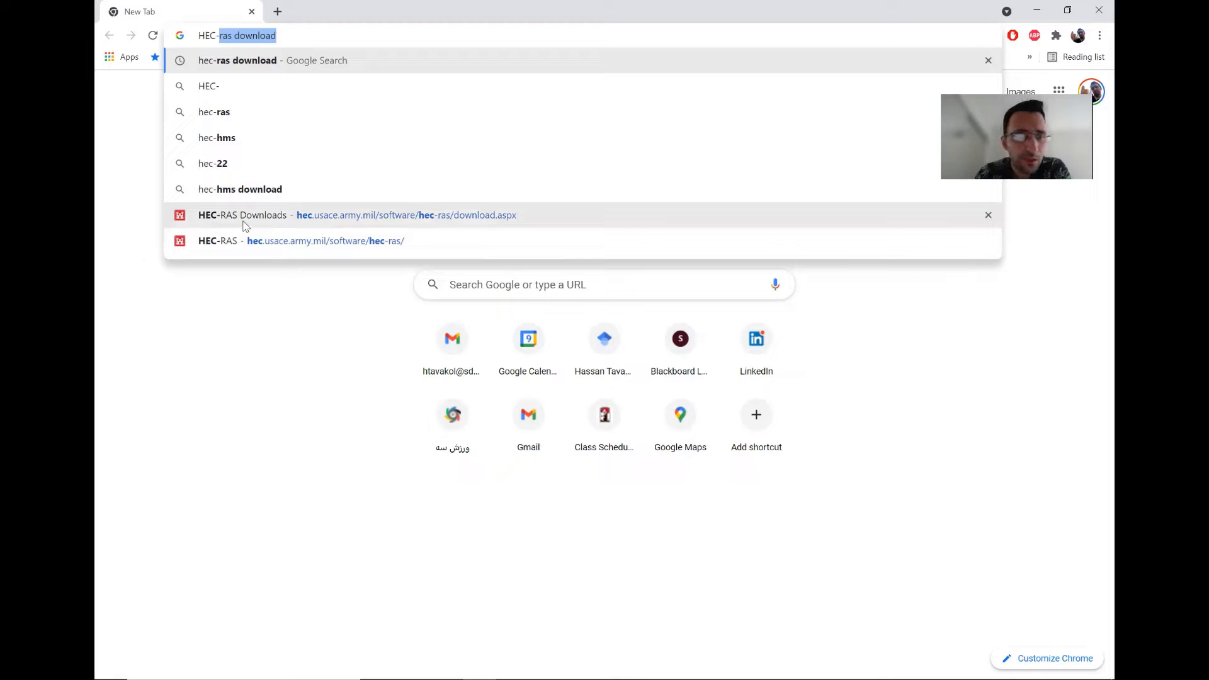
# Open the HEC-RAS home page on the Hydrologic Engineering Center website and read through its introduction to the River Analysis System.
pyautogui.click(318, 242)
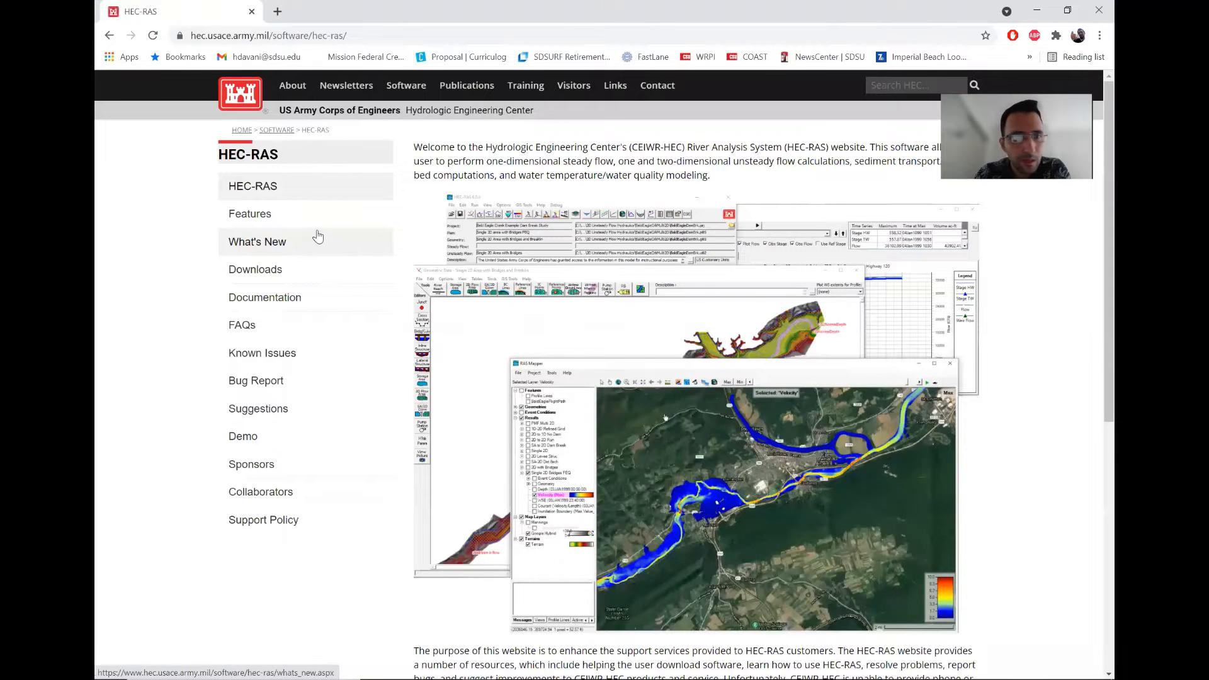
pyautogui.moveTo(283, 111); pyautogui.dragTo(539, 111)
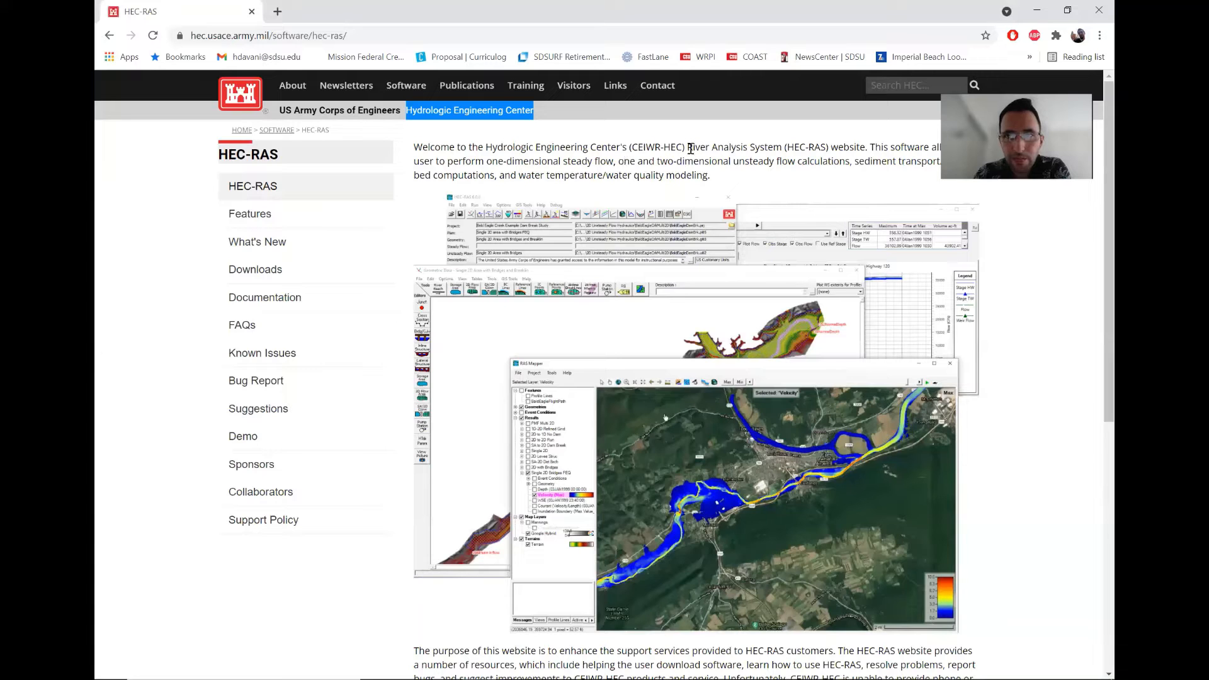
pyautogui.moveTo(688, 149); pyautogui.dragTo(832, 149)
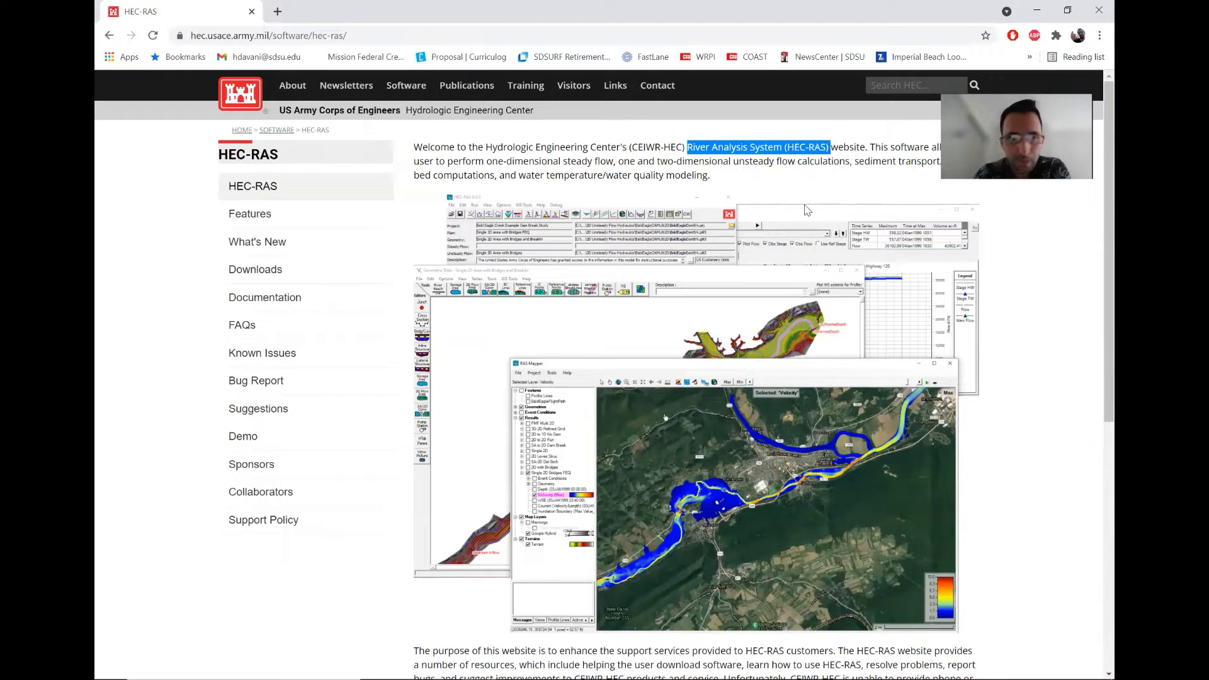
pyautogui.scroll(-1, 774, 257)
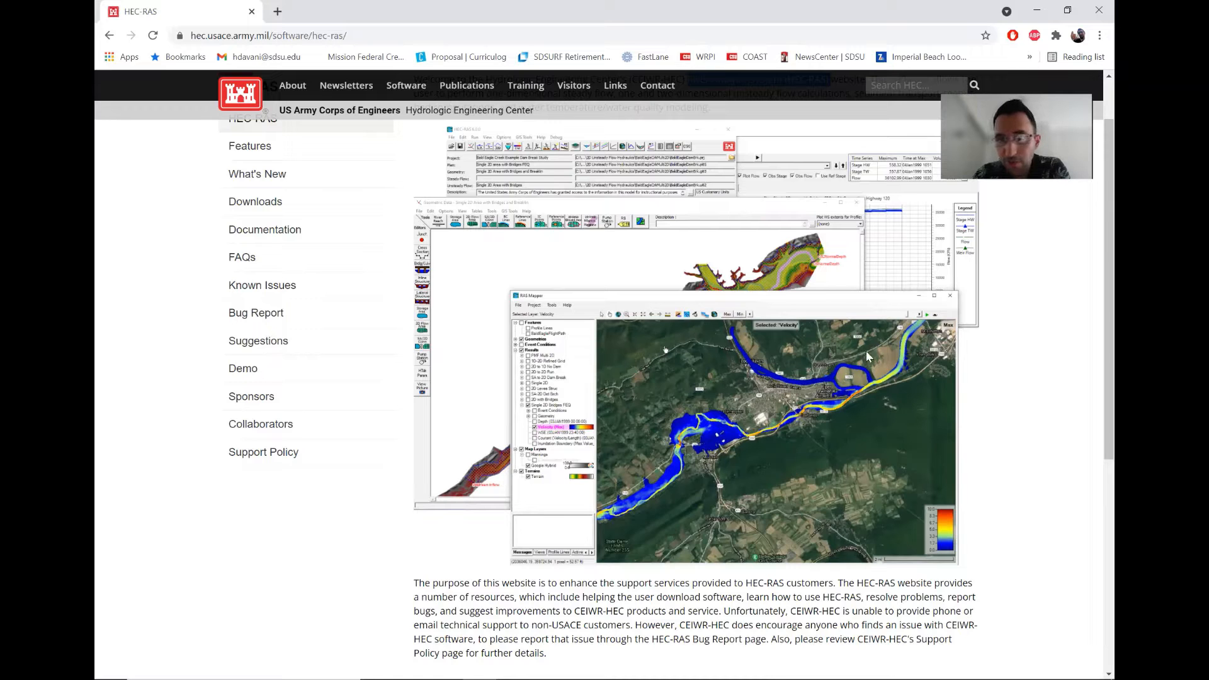
pyautogui.scroll(-4, 866, 354)
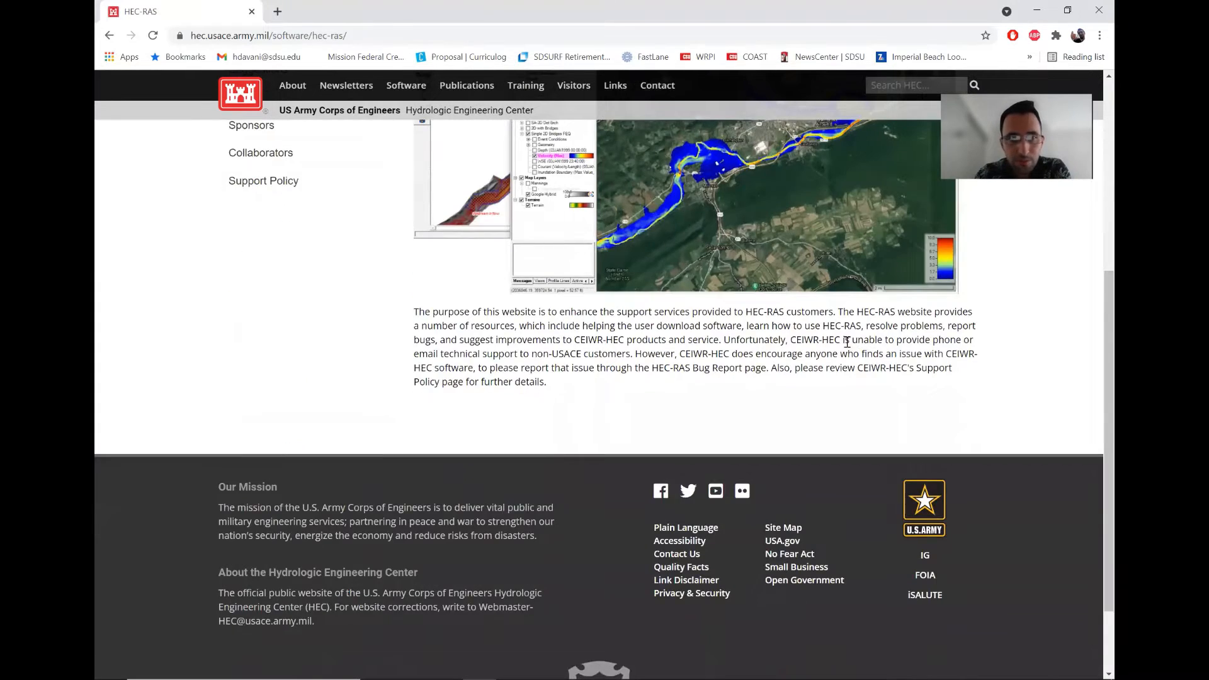
pyautogui.scroll(5, 847, 342)
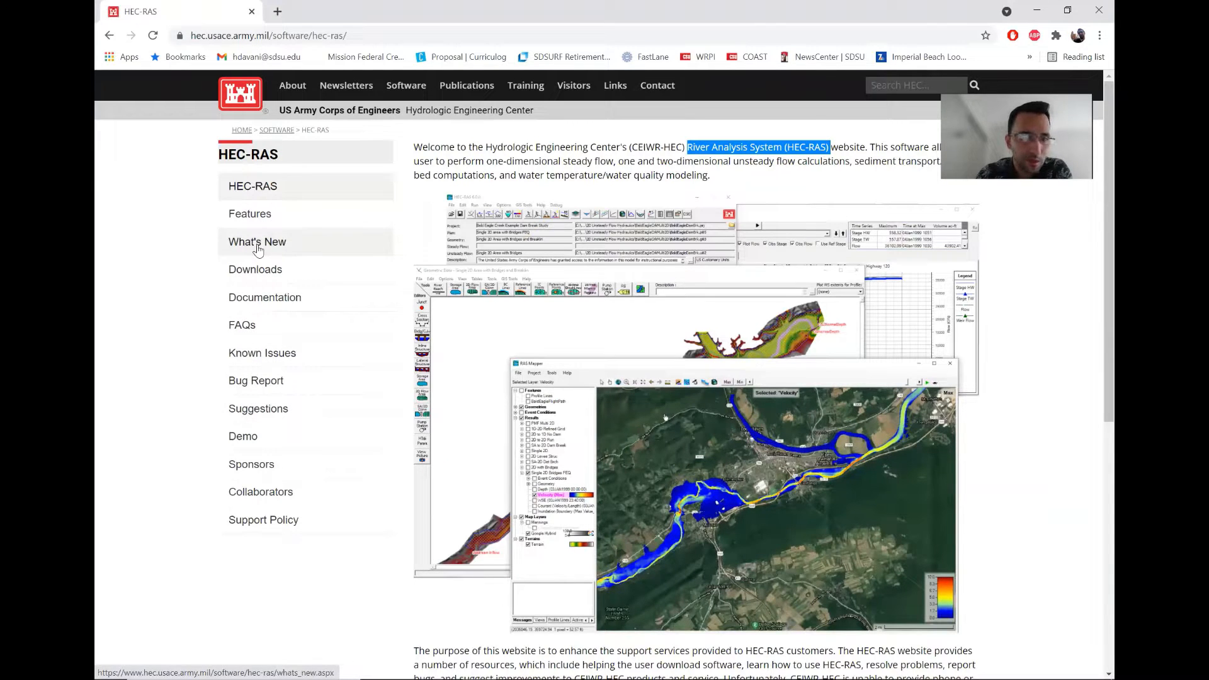
# Open the HEC-RAS Documentation page in a separate browser tab, view it, and return to the HEC-RAS home page.
pyautogui.rightClick(262, 302)
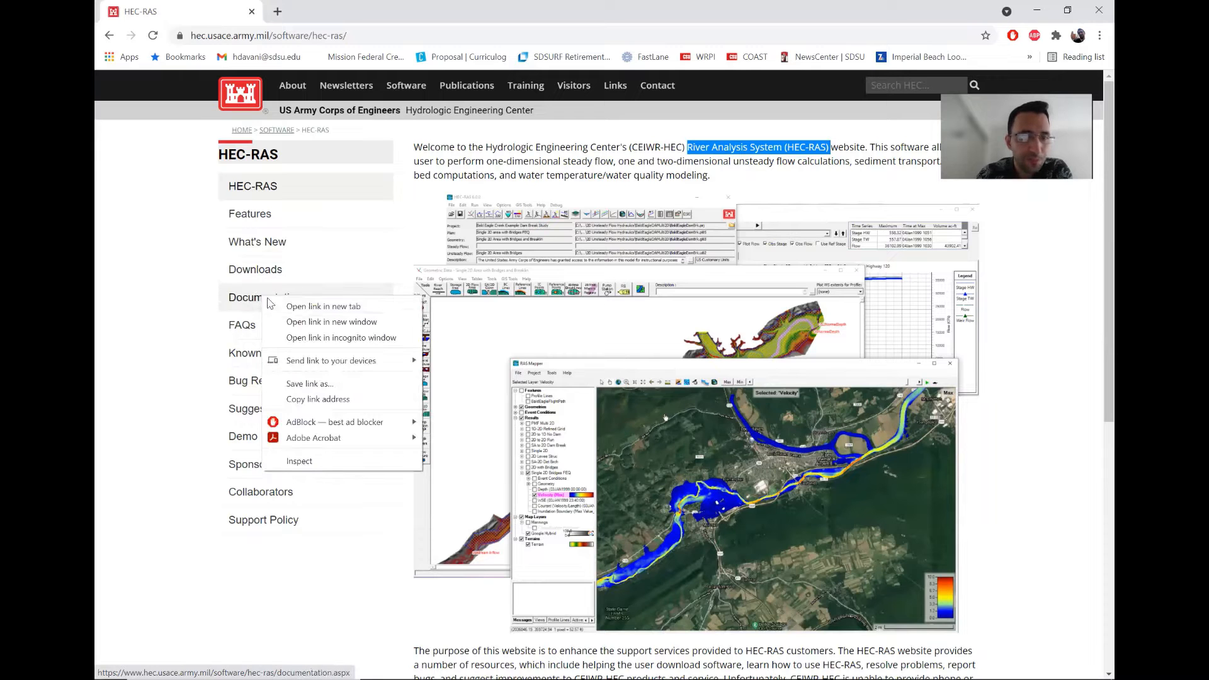
pyautogui.click(296, 308)
pyautogui.click(321, 14)
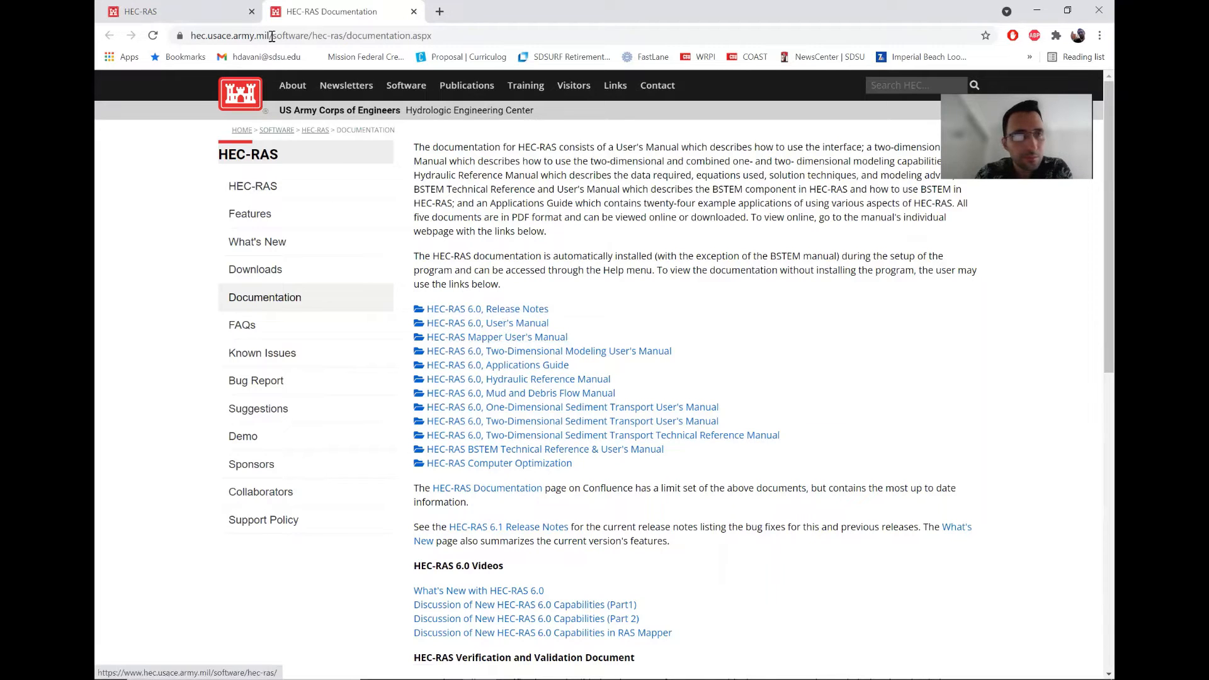
pyautogui.click(228, 15)
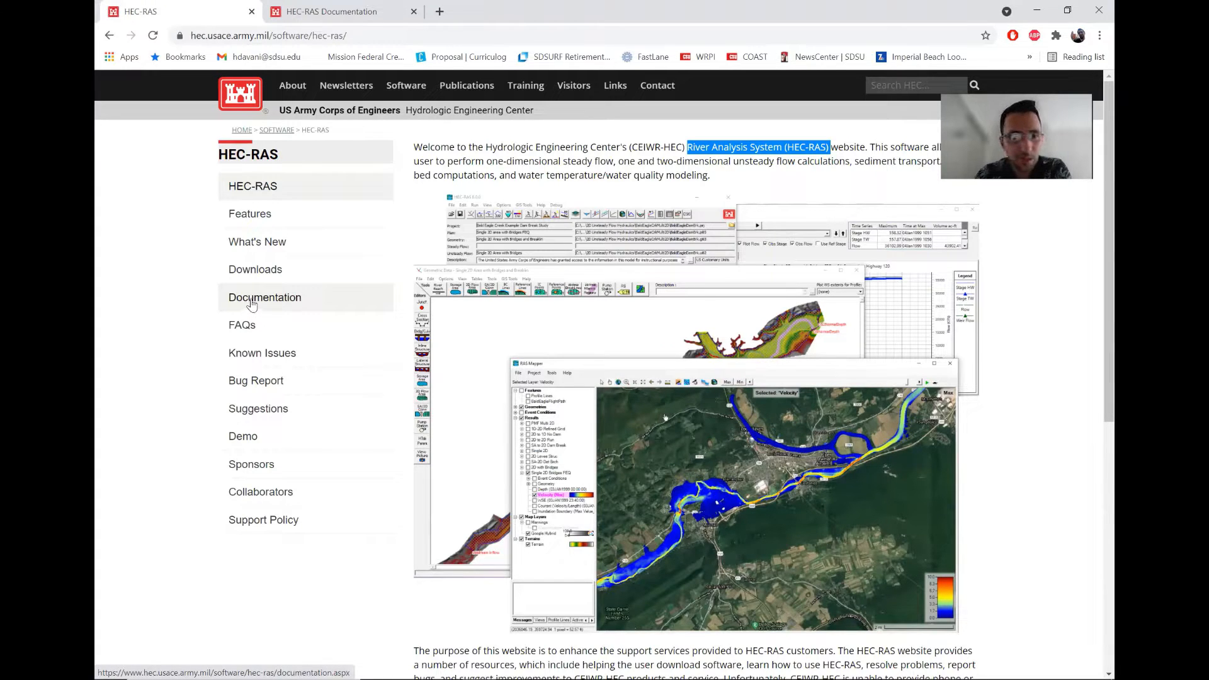
# Open the HEC-RAS Downloads page and examine the Windows, example project, Linux and archived version packages.
pyautogui.click(274, 271)
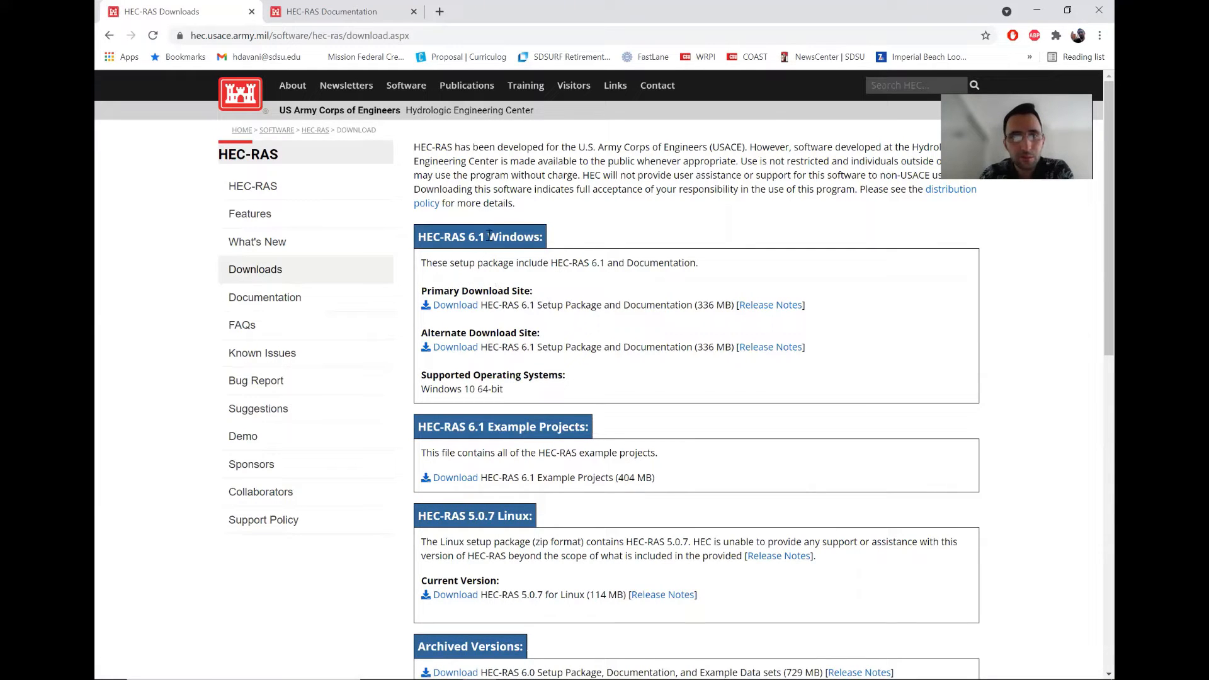
pyautogui.moveTo(490, 236); pyautogui.dragTo(608, 264)
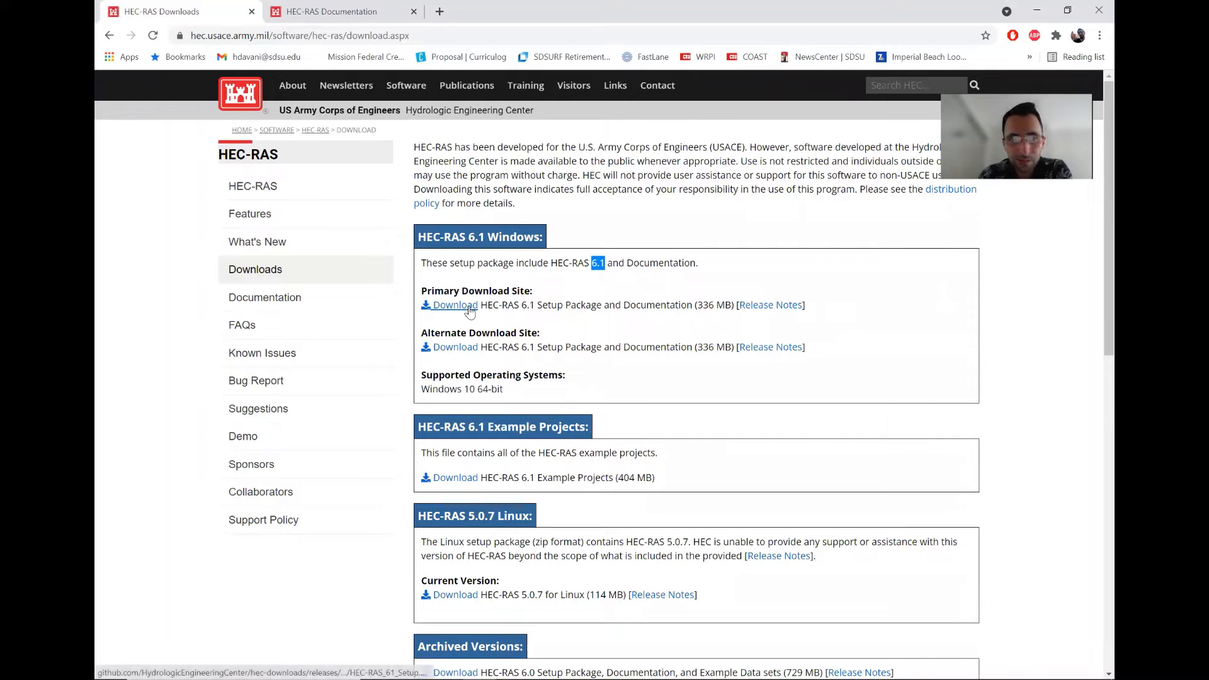
pyautogui.scroll(-2, 502, 325)
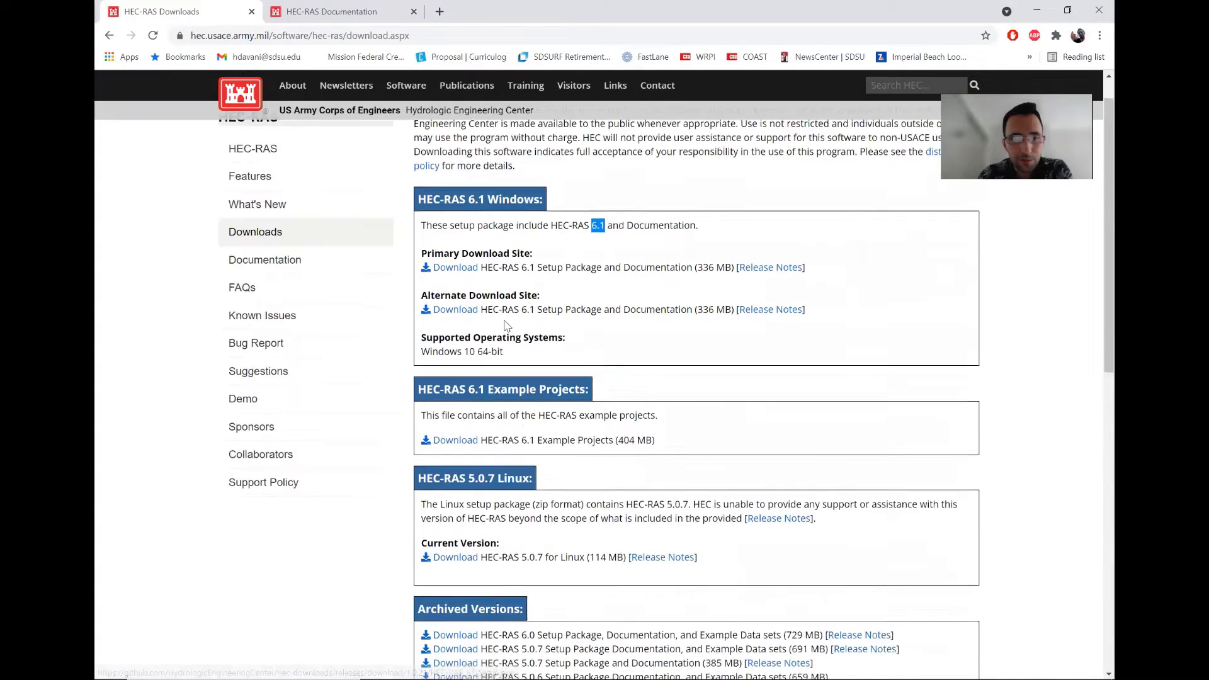
pyautogui.moveTo(496, 383); pyautogui.dragTo(519, 385)
pyautogui.scroll(-4, 476, 383)
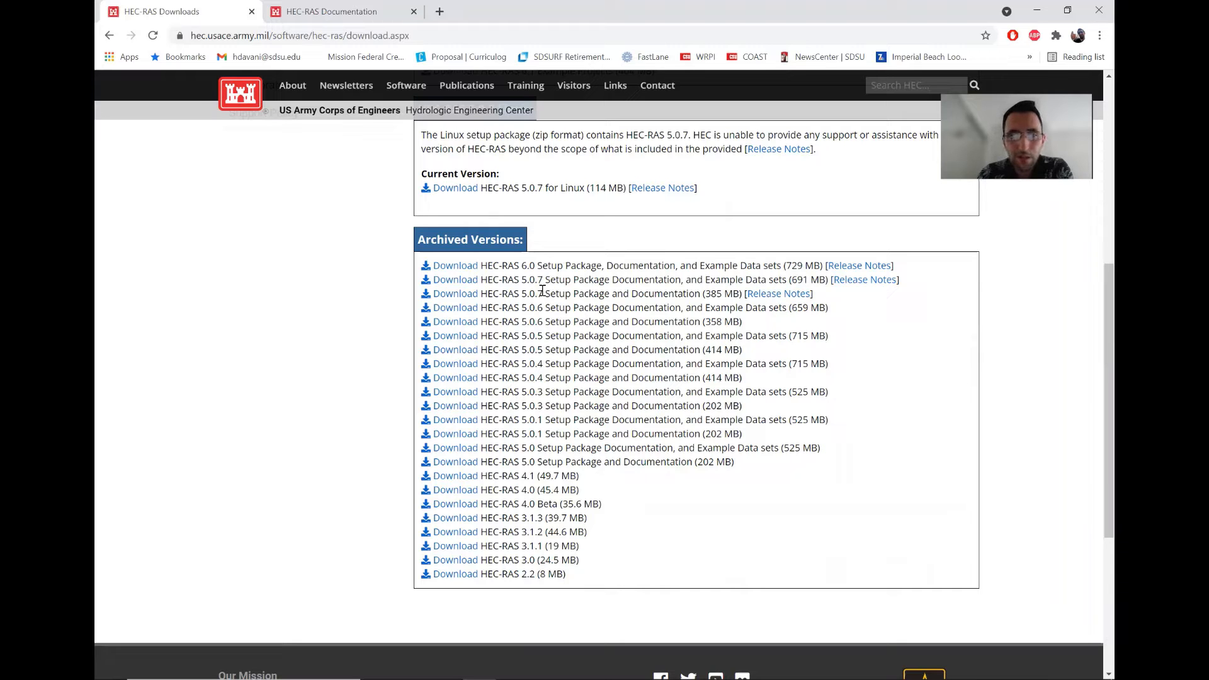
pyautogui.scroll(3, 542, 290)
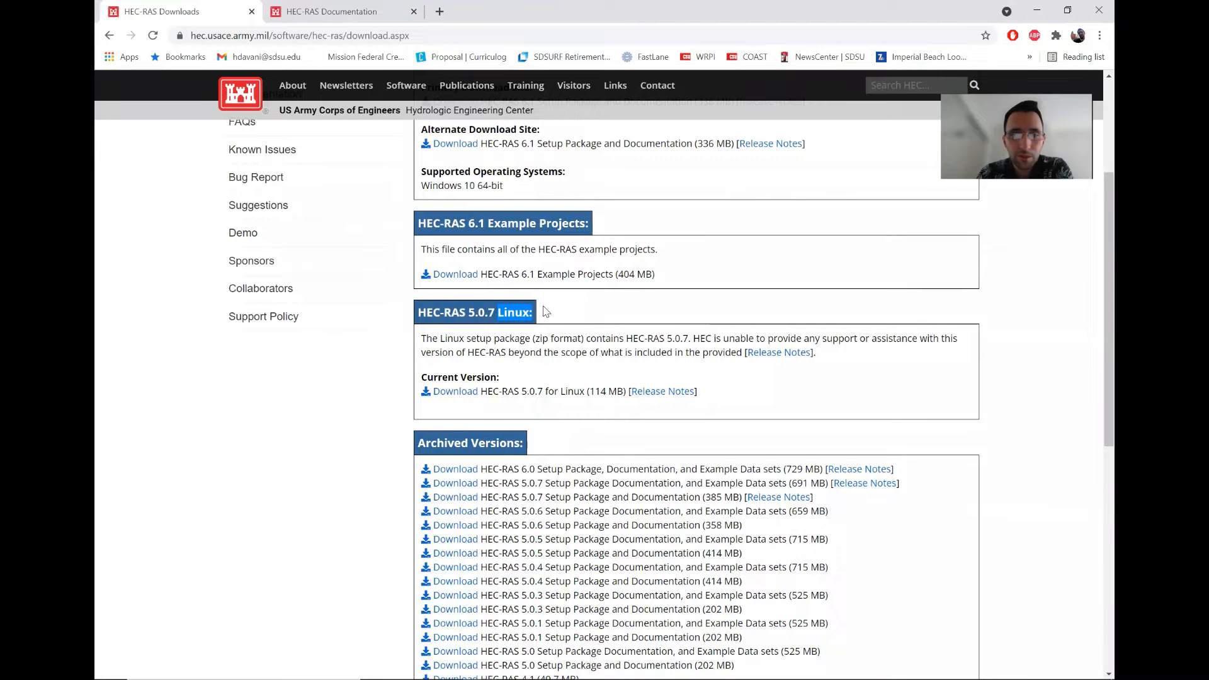
pyautogui.scroll(-2, 546, 299)
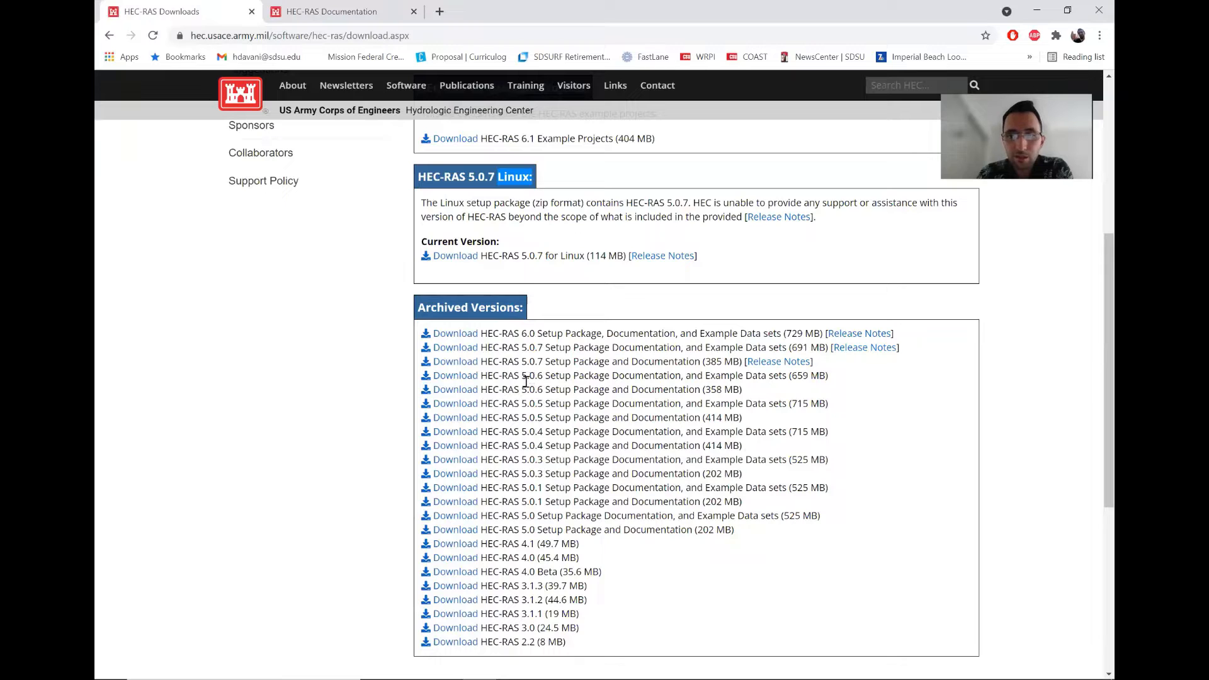
pyautogui.scroll(5, 527, 376)
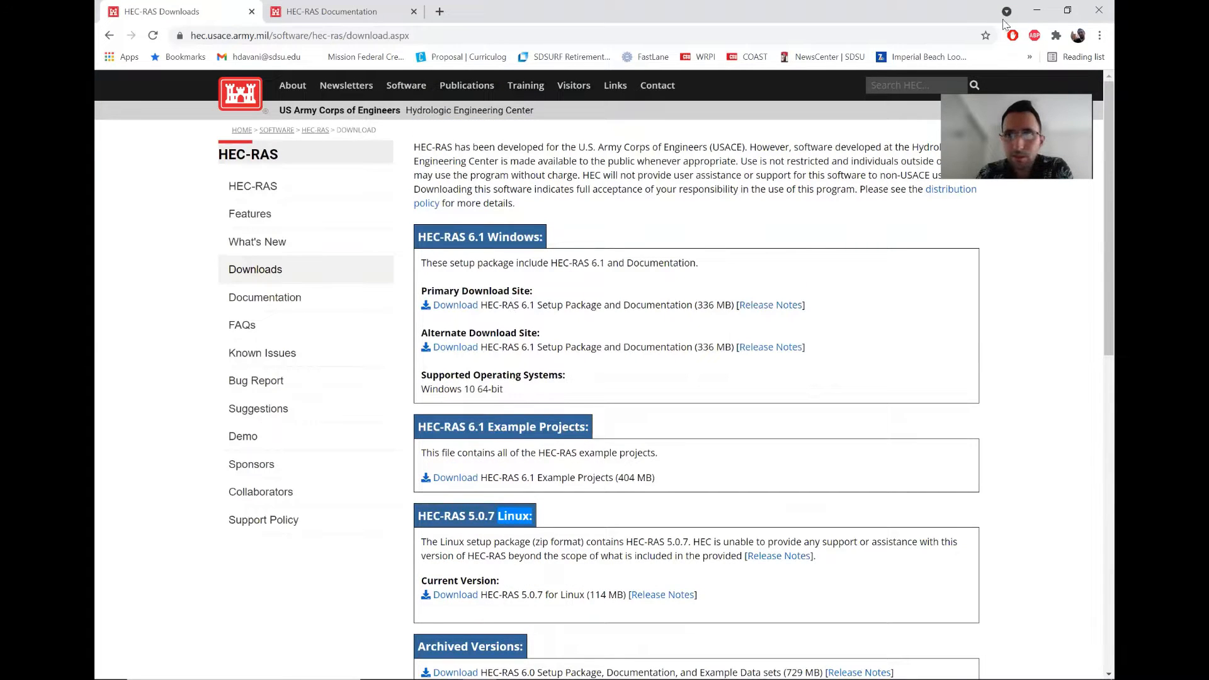
# Minimize the browser, launch HEC-RAS 6.1 from the desktop, and reposition its main window near the top of the desktop.
pyautogui.click(1036, 11)
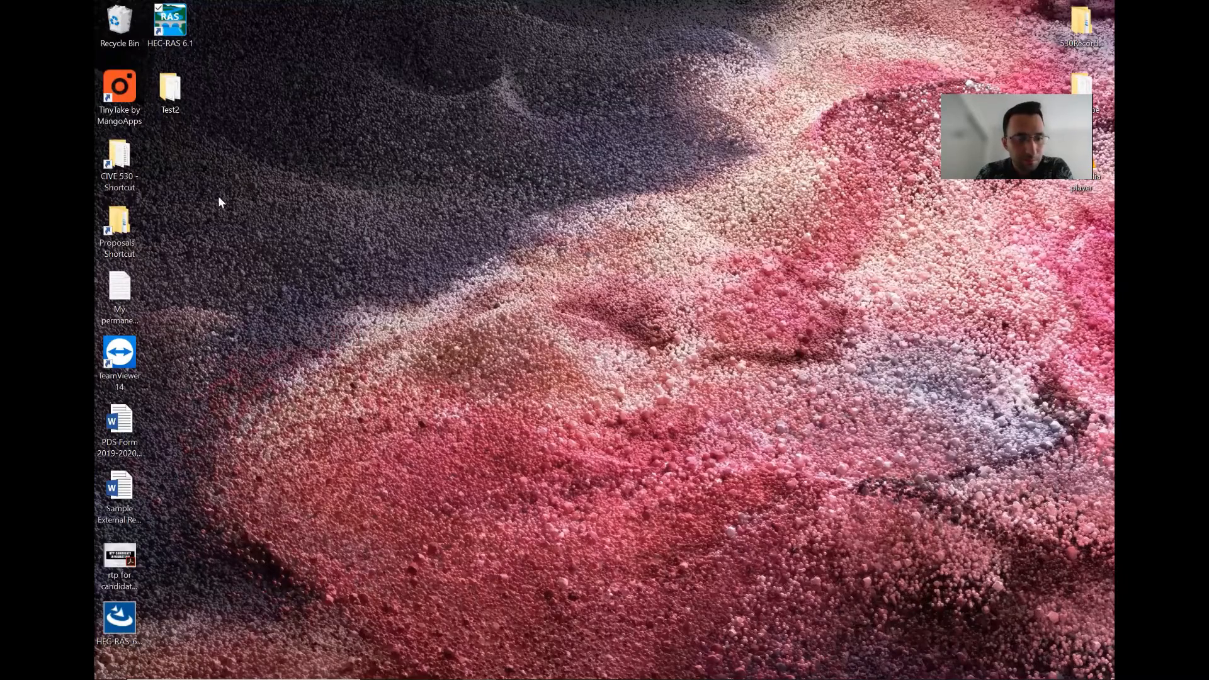
pyautogui.click(136, 626)
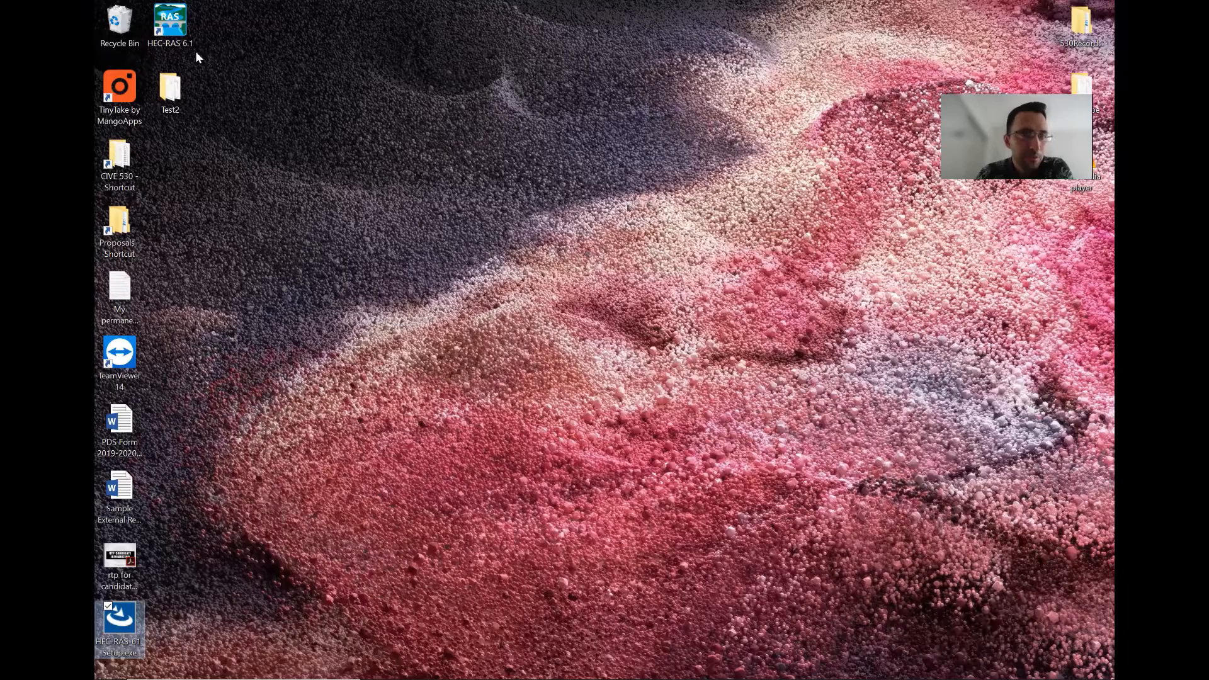
pyautogui.click(182, 36)
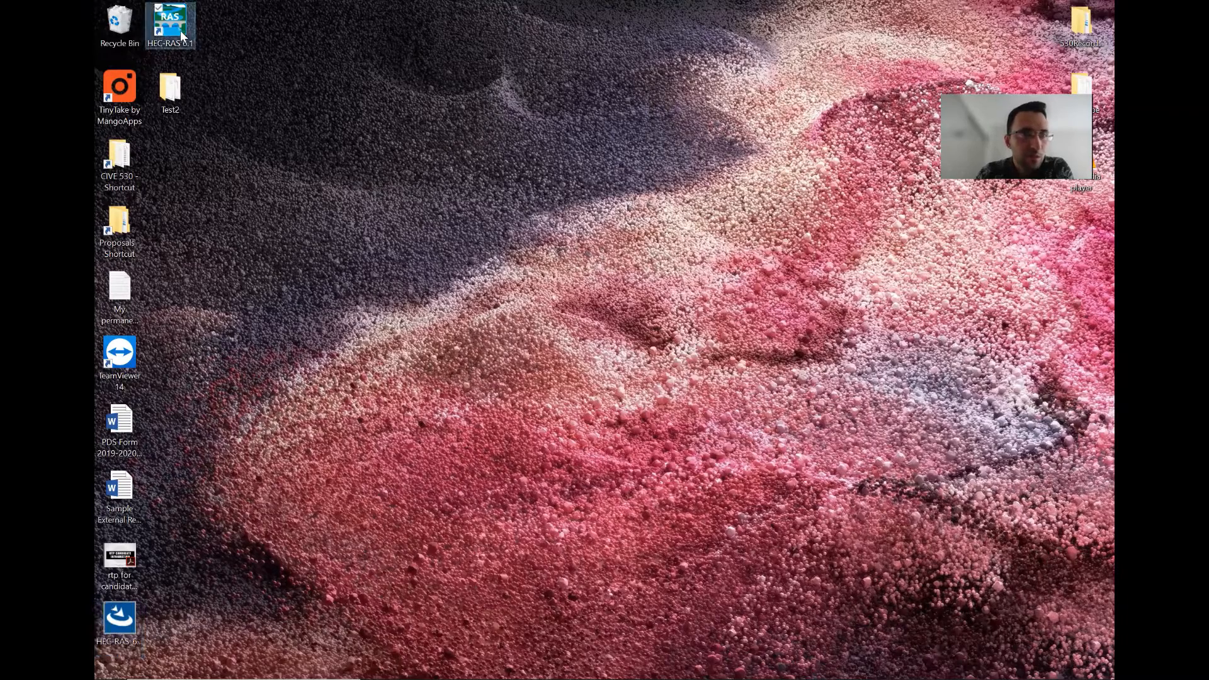
pyautogui.doubleClick(182, 36)
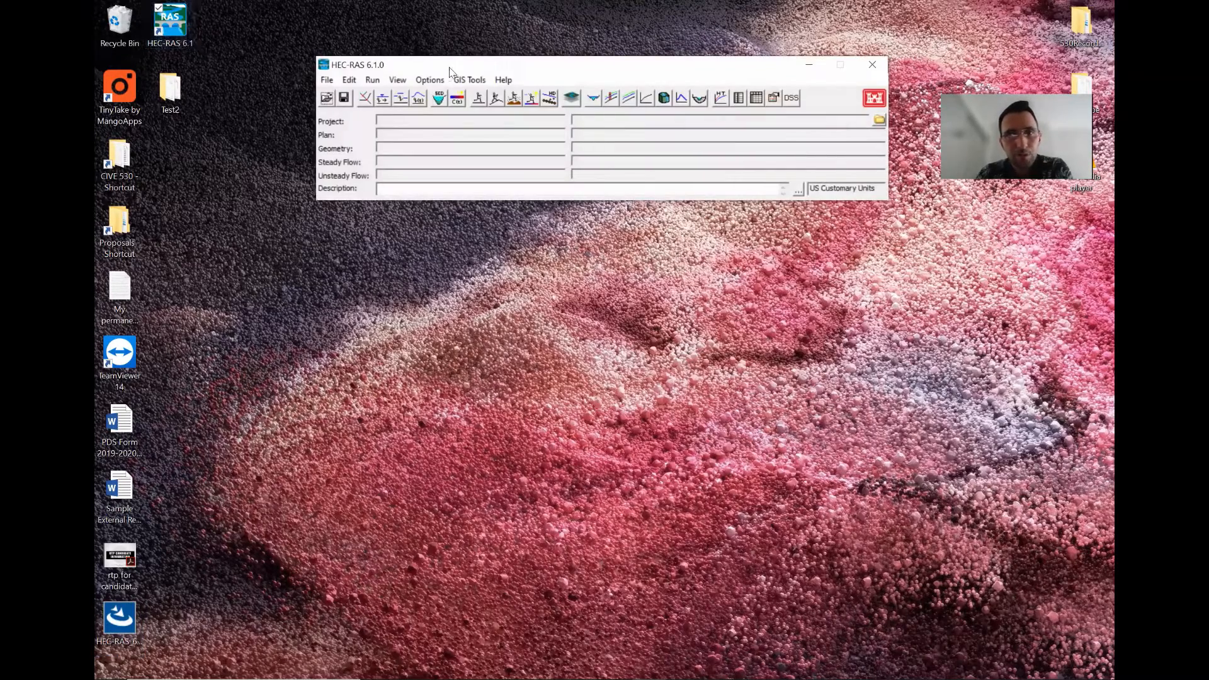
pyautogui.moveTo(532, 67); pyautogui.dragTo(514, 47)
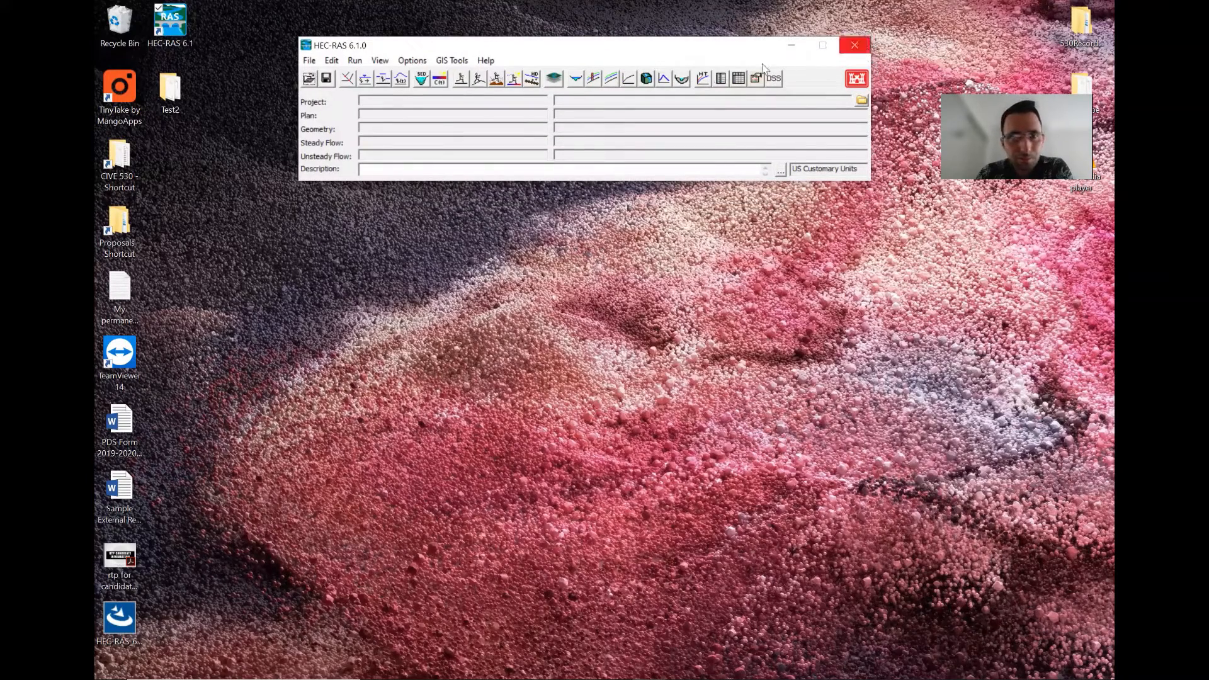
# View the Geometric Data and Steady Flow Data editors, and close both.
pyautogui.click(347, 80)
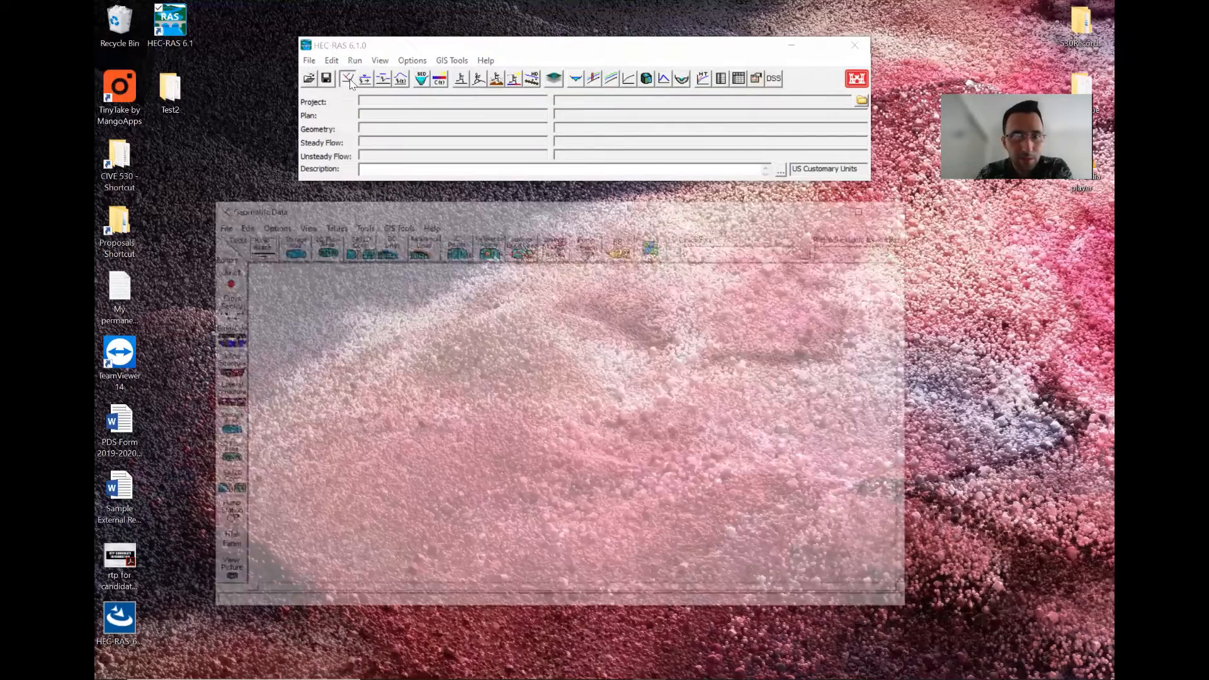
pyautogui.click(366, 79)
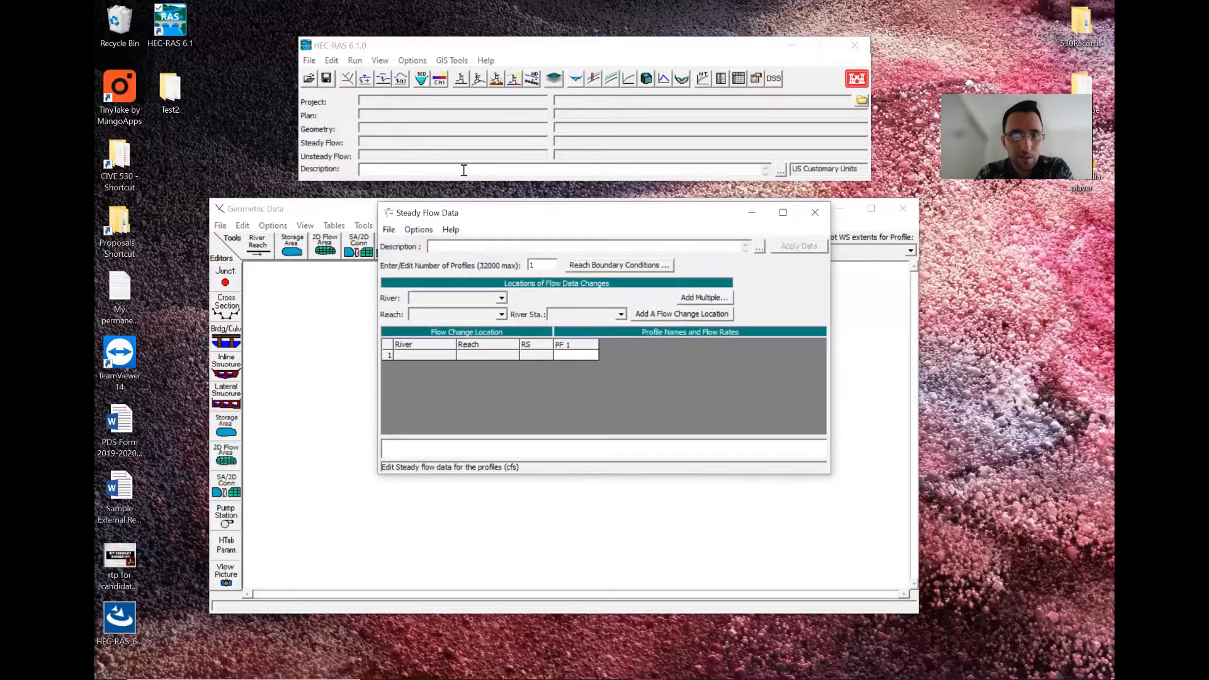
pyautogui.moveTo(498, 218); pyautogui.dragTo(582, 284)
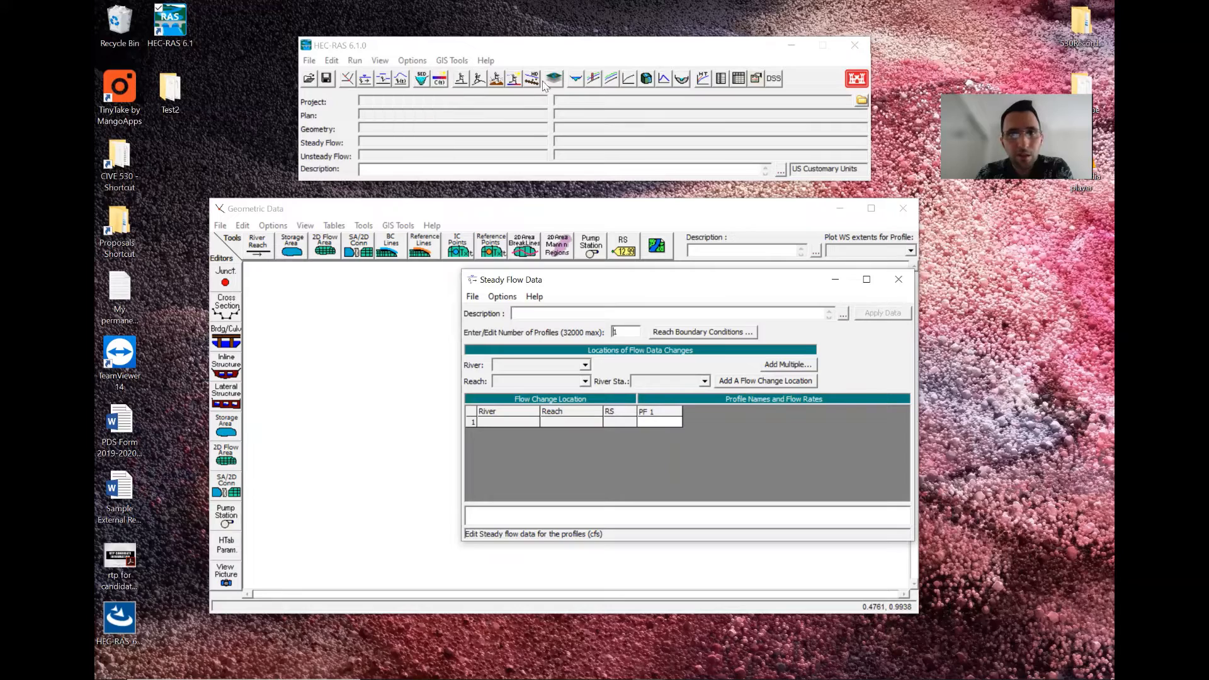
pyautogui.click(899, 279)
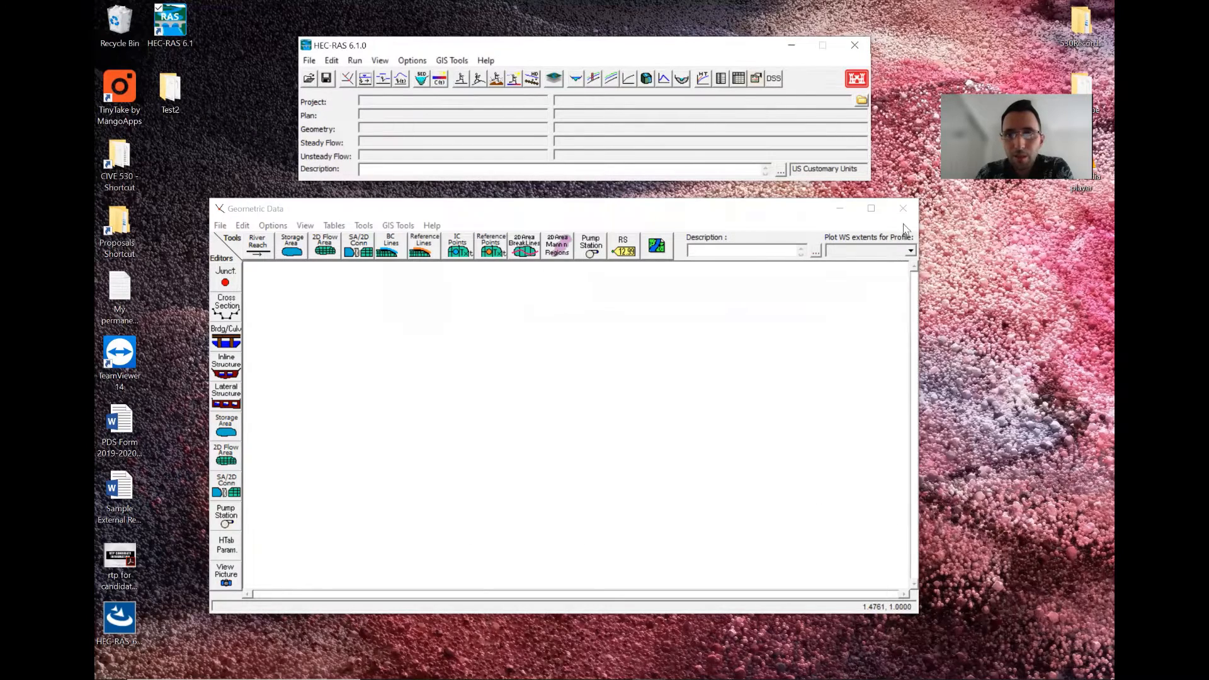
pyautogui.click(904, 209)
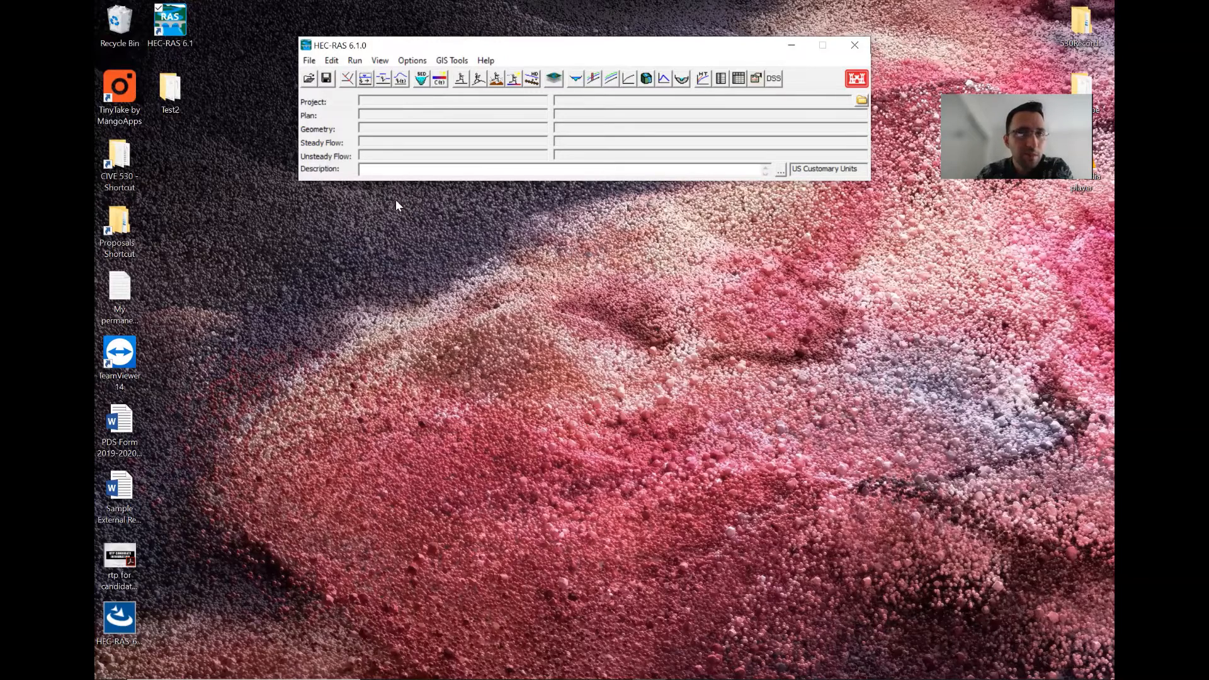
# Start opening a project and browse to the Example Data folder under Documents, HEC Data, HEC-RAS.
pyautogui.click(309, 79)
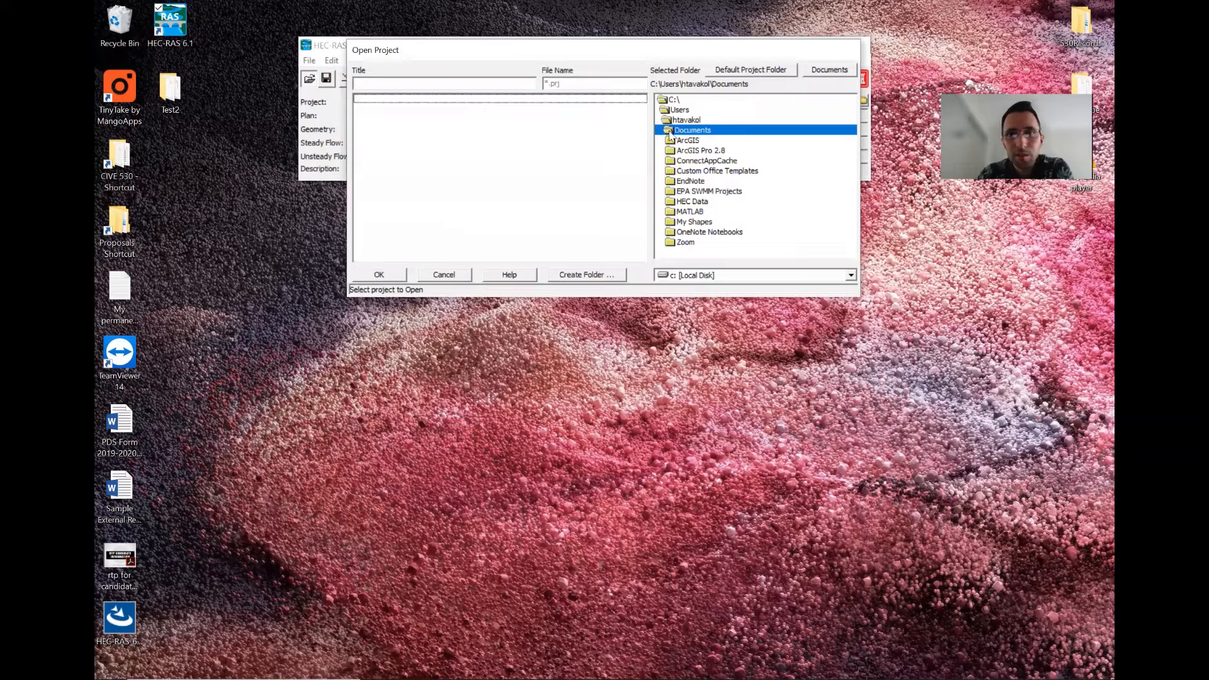
pyautogui.click(670, 131)
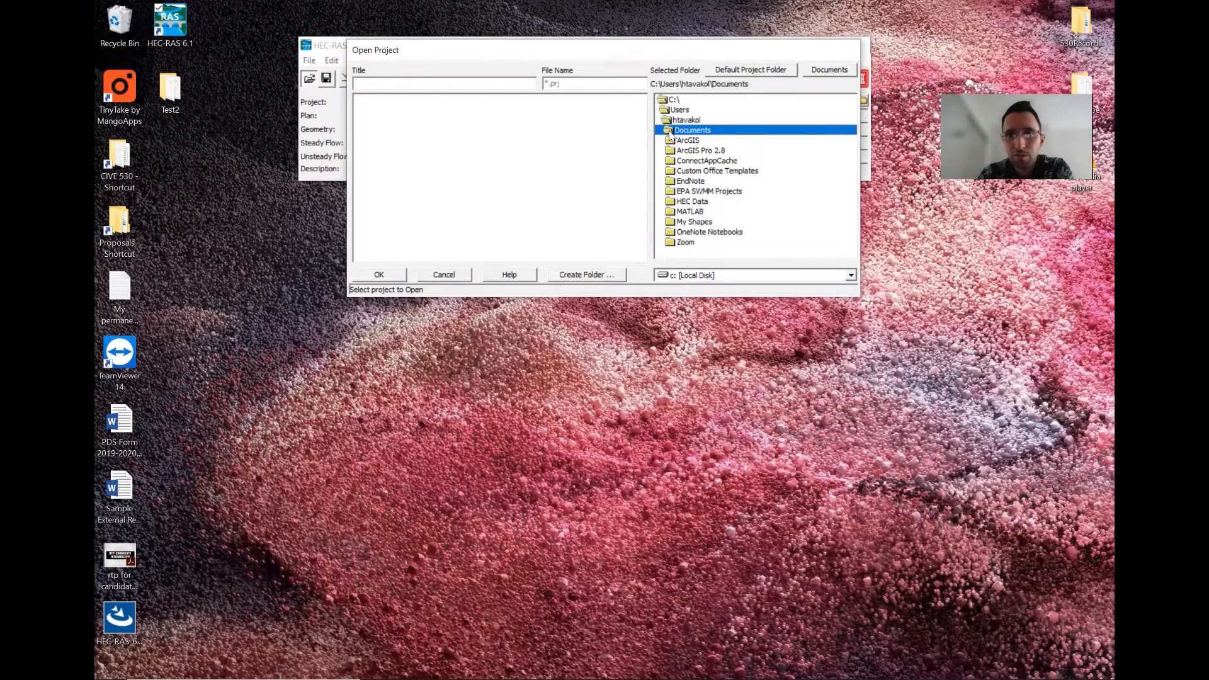
pyautogui.click(669, 203)
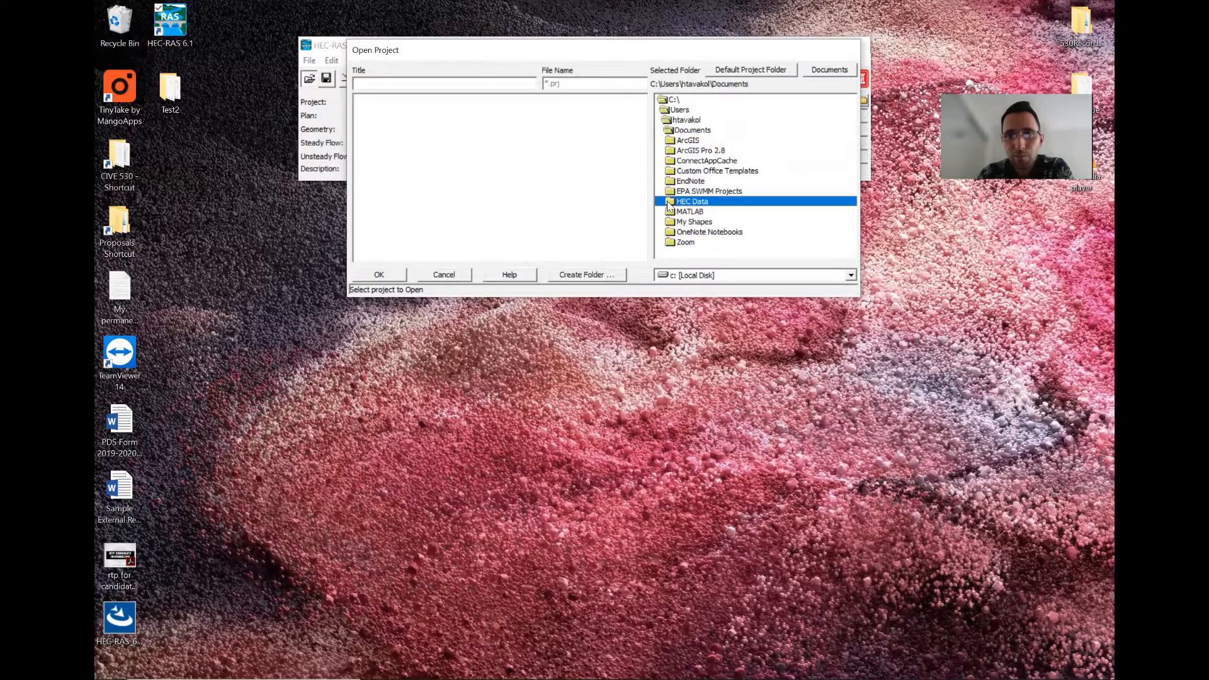
pyautogui.doubleClick(700, 203)
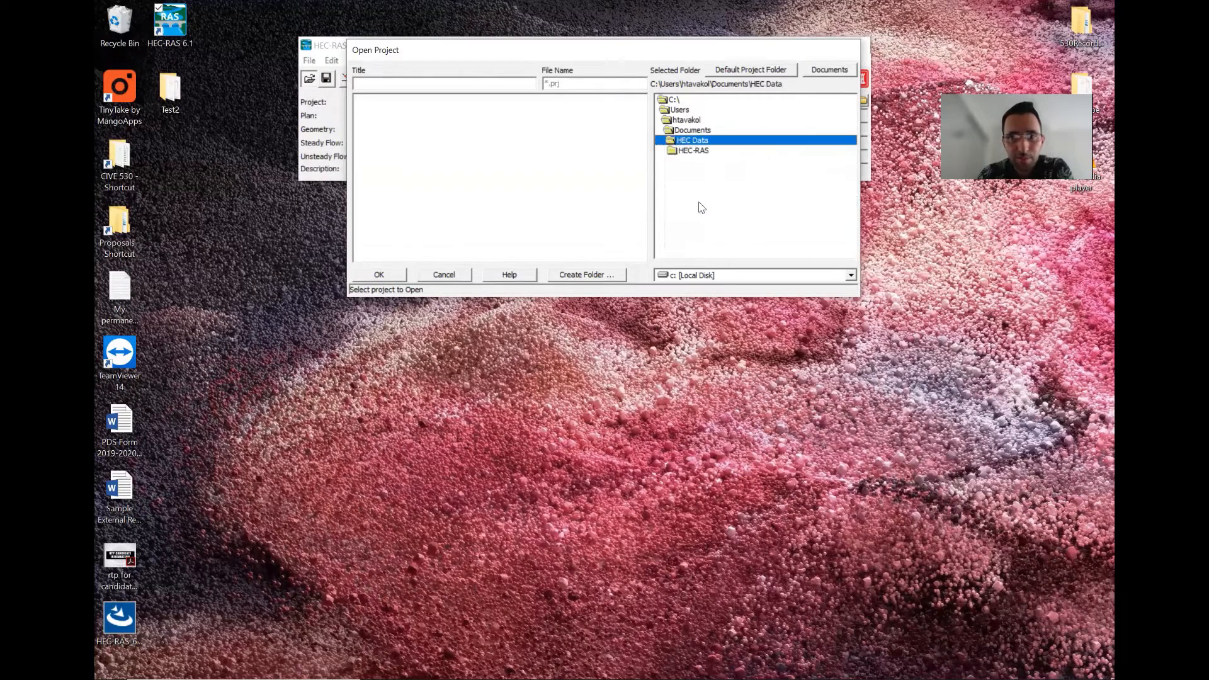
pyautogui.doubleClick(699, 152)
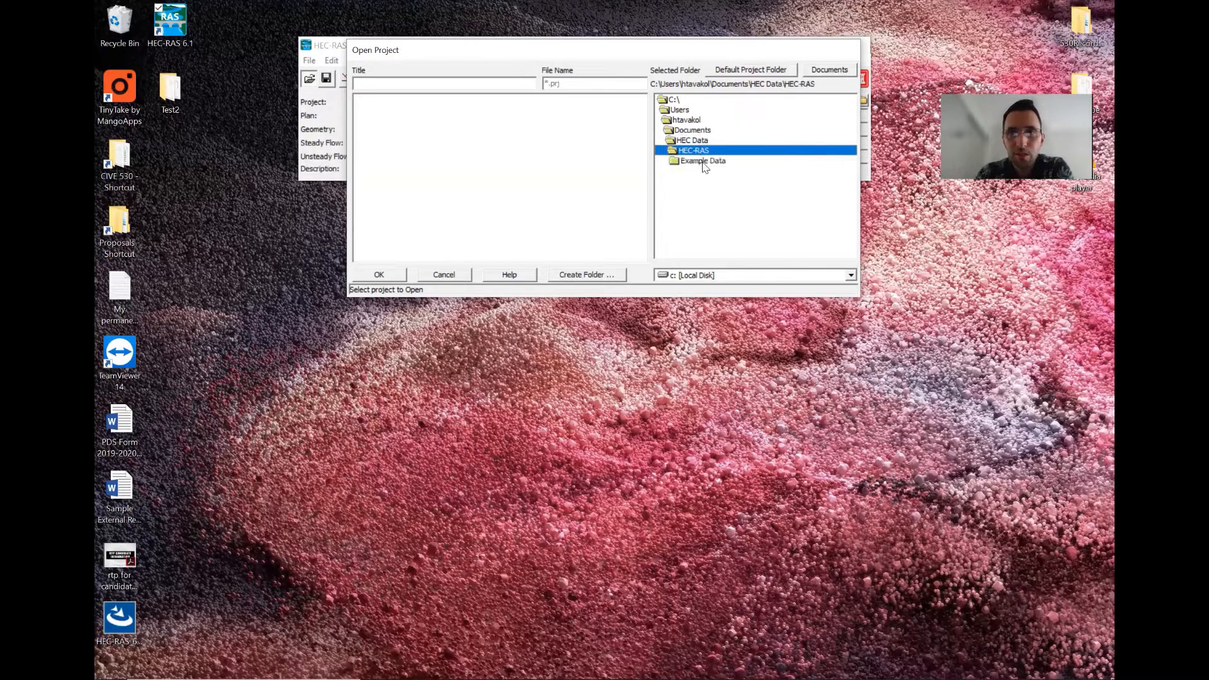
pyautogui.doubleClick(703, 164)
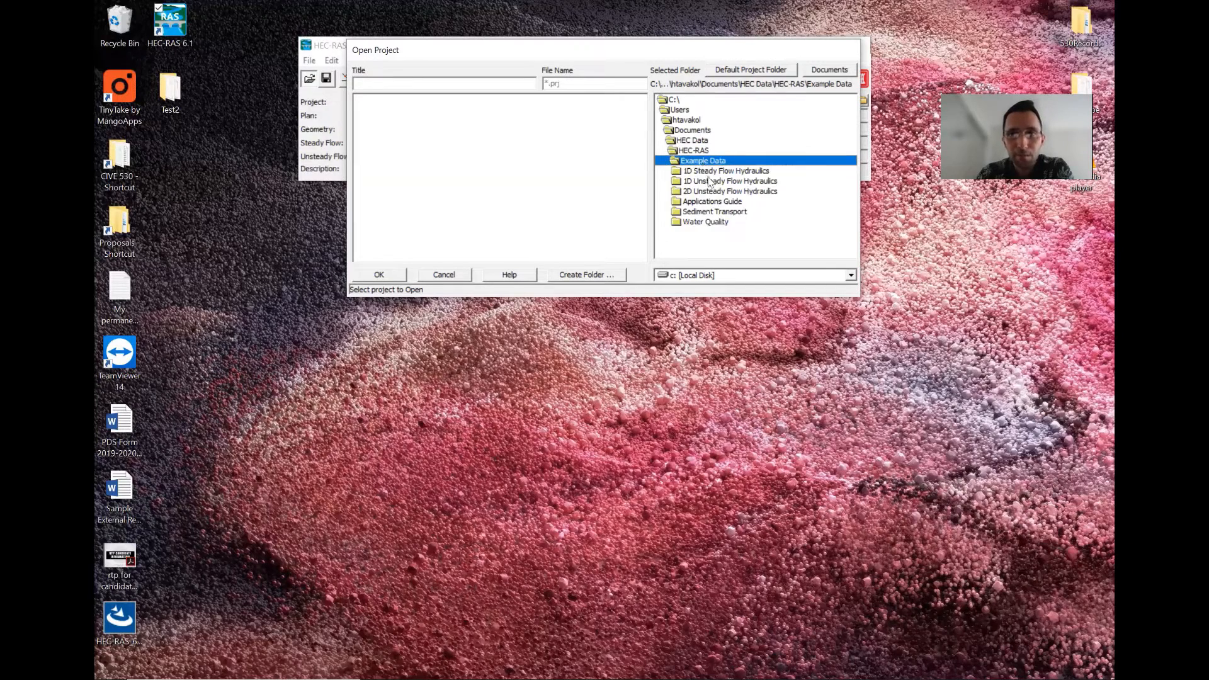
# Open the project Steady Flow Example from Chapter 4 from the Chapter 4 Example Data folder under 1D Steady Flow Hydraulics.
pyautogui.click(706, 224)
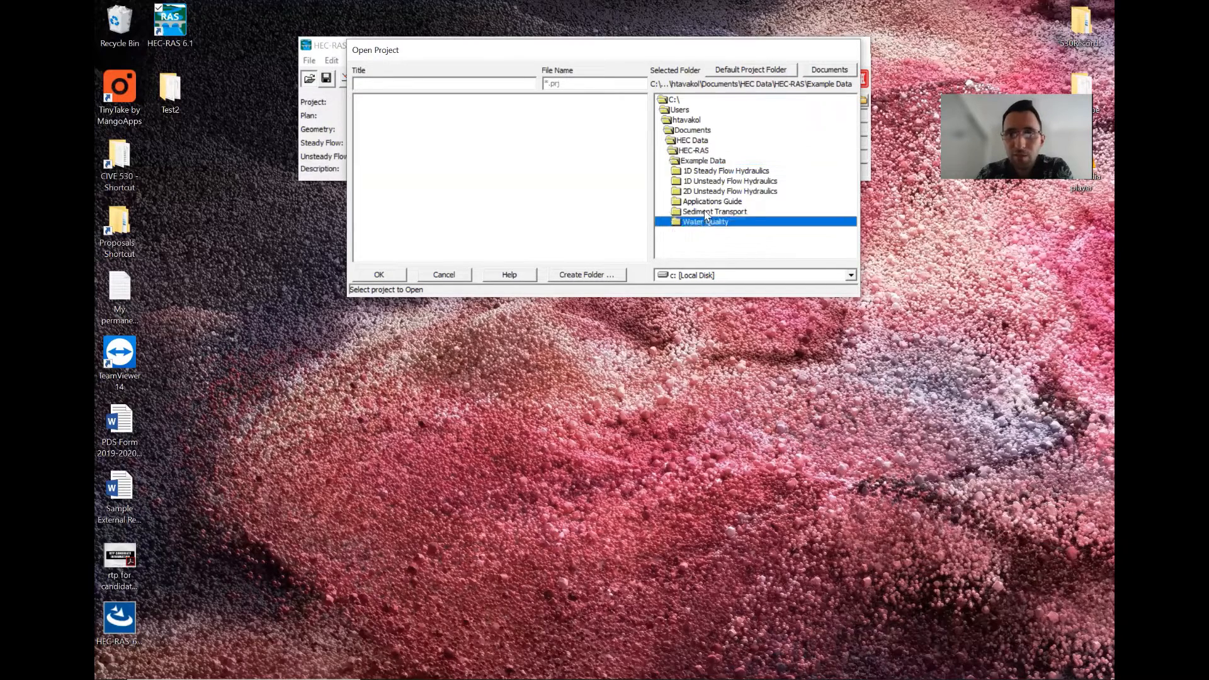
pyautogui.click(705, 213)
pyautogui.doubleClick(703, 172)
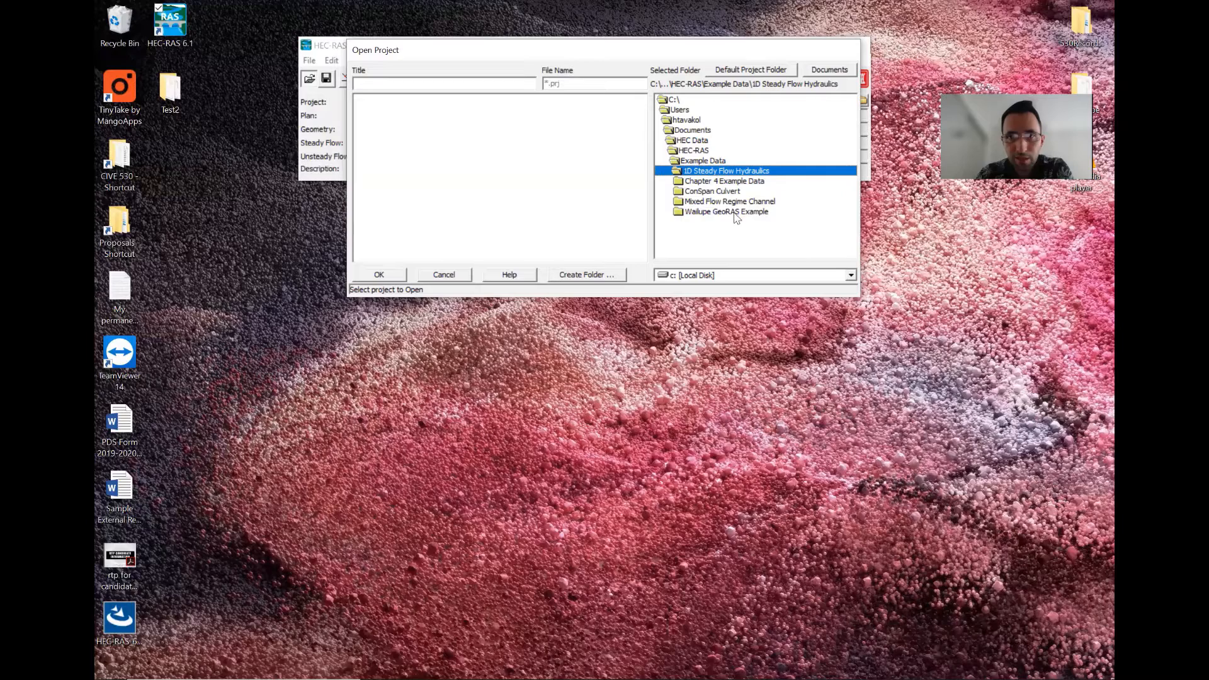
pyautogui.click(725, 183)
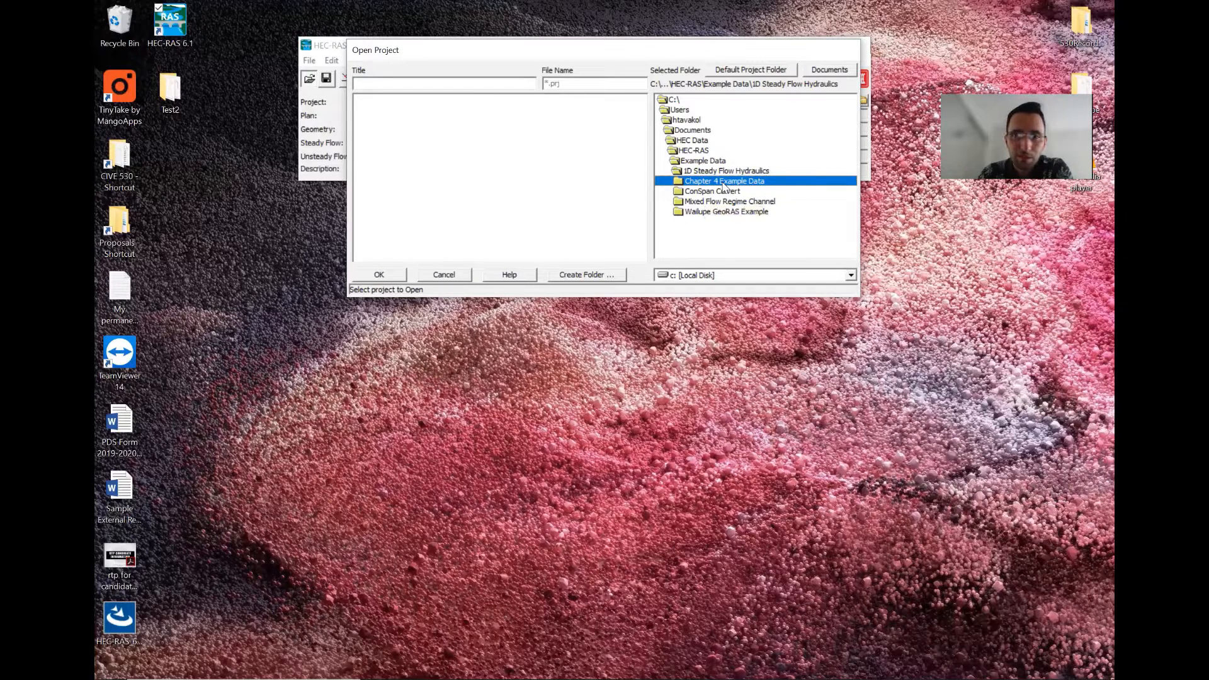
pyautogui.doubleClick(725, 183)
pyautogui.doubleClick(397, 101)
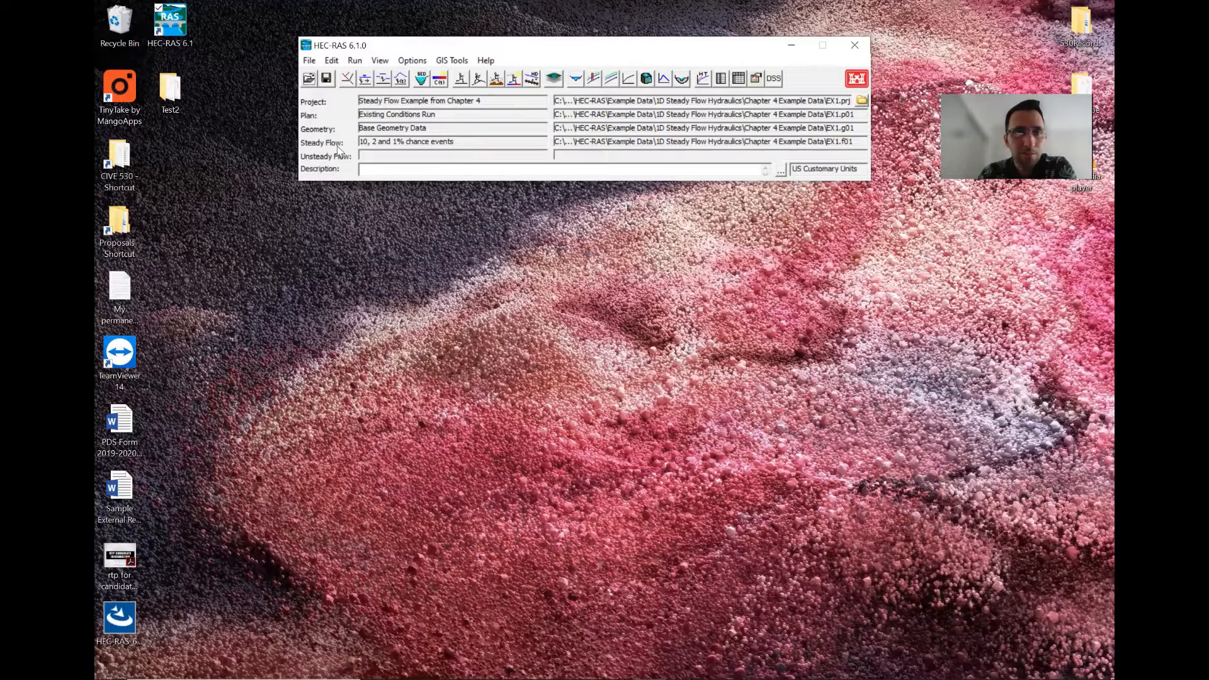
# View the Steady Flow Analysis setup, check which steady flow and geometry files are available for the plan, and close it.
pyautogui.click(460, 80)
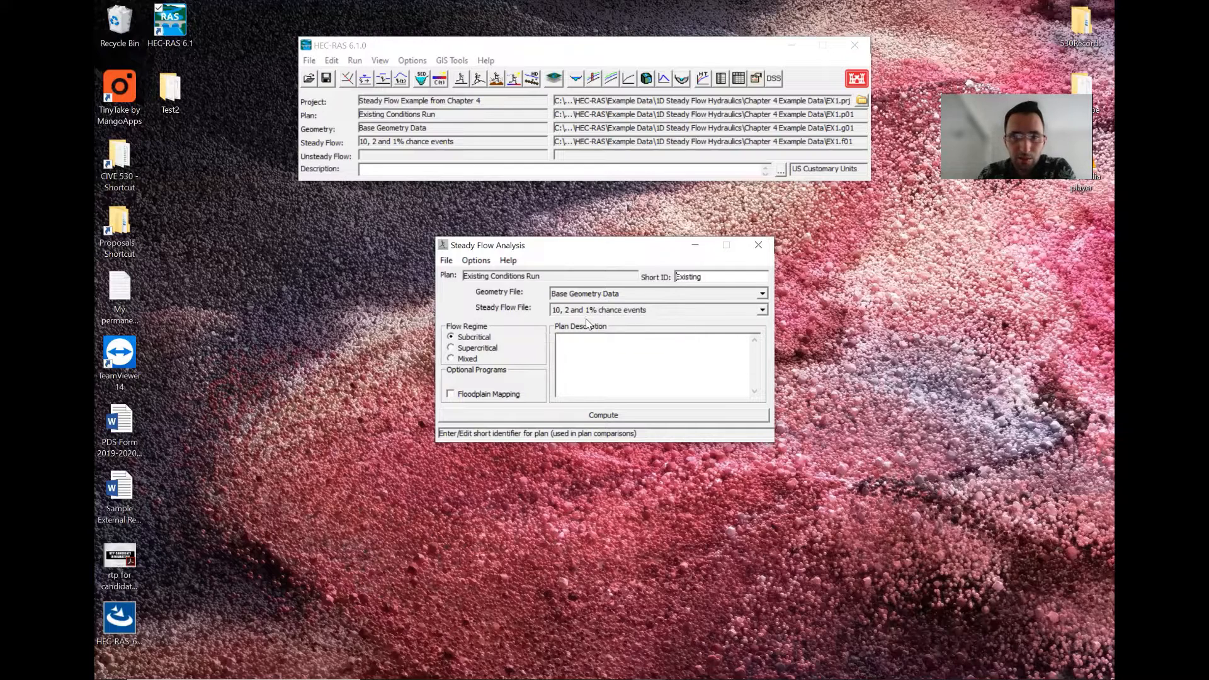
pyautogui.click(762, 310)
pyautogui.click(763, 309)
pyautogui.click(763, 294)
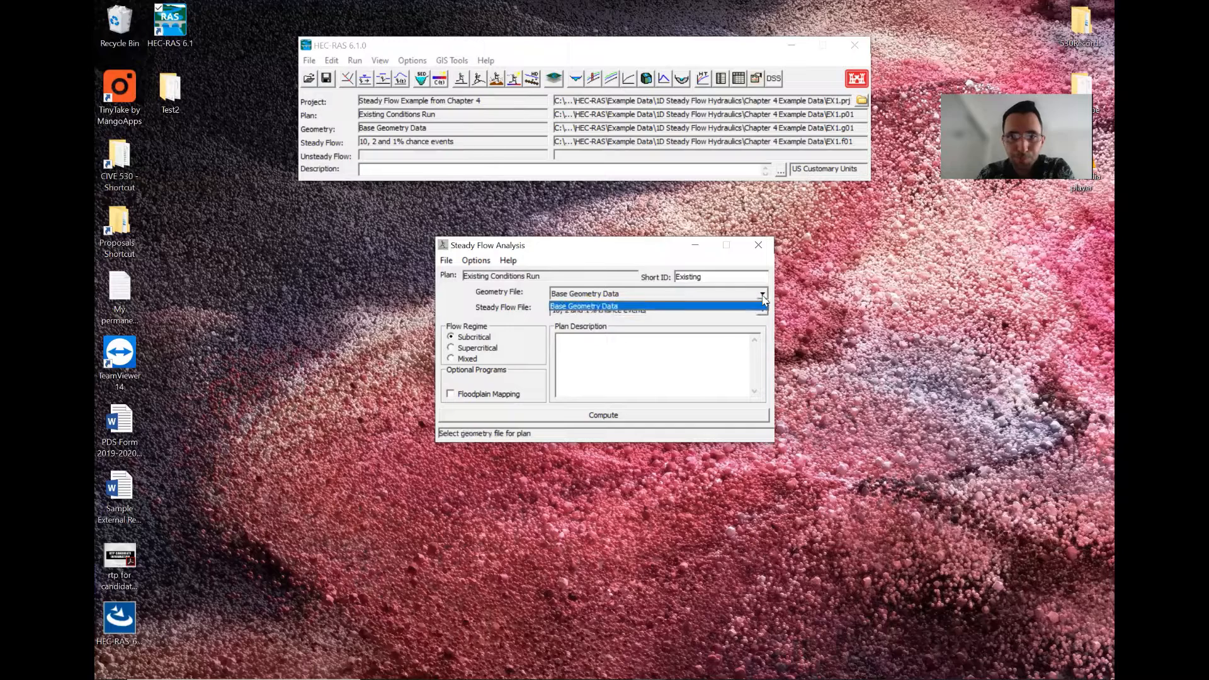
pyautogui.click(763, 296)
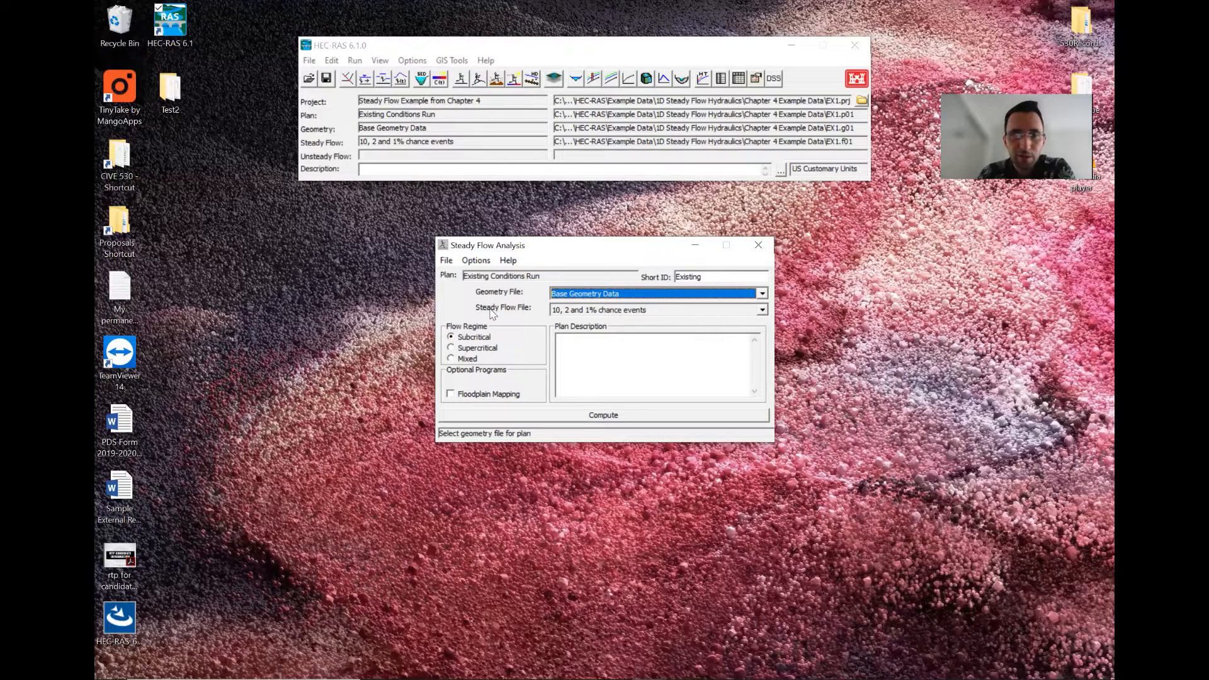
pyautogui.click(758, 249)
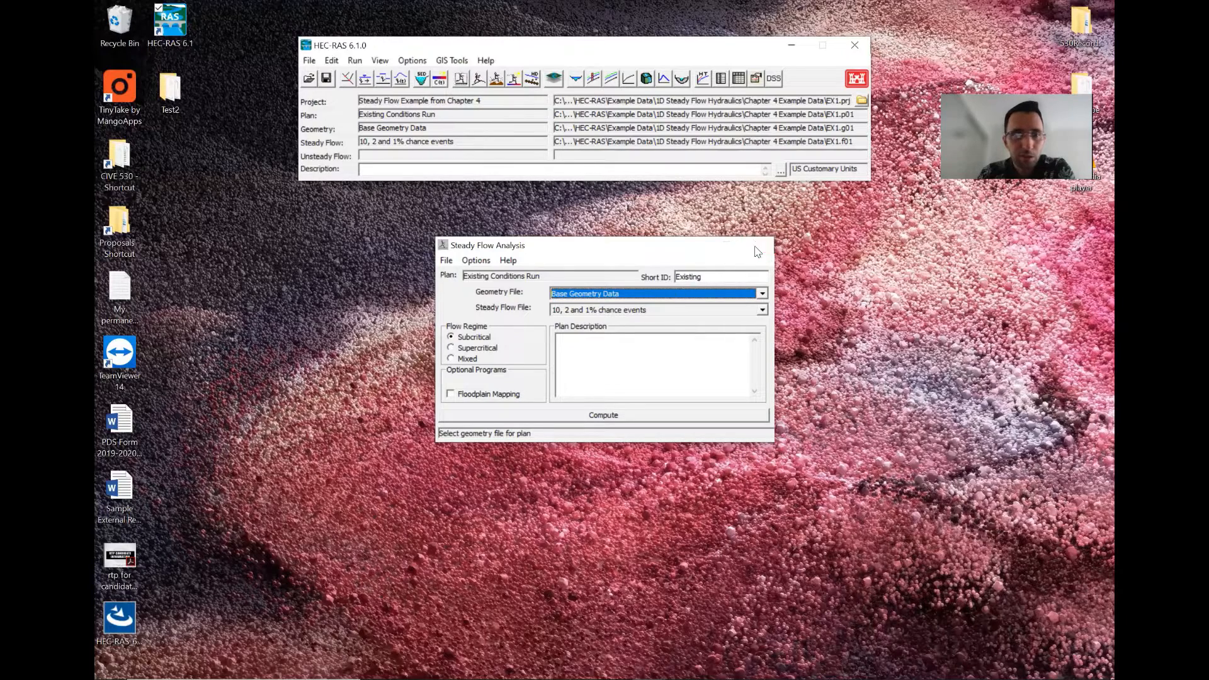
# Open the Geometric Data editor and identify the Fall River upper and lower reaches, the Butte Cr. tributary and the Sutter junction.
pyautogui.click(347, 80)
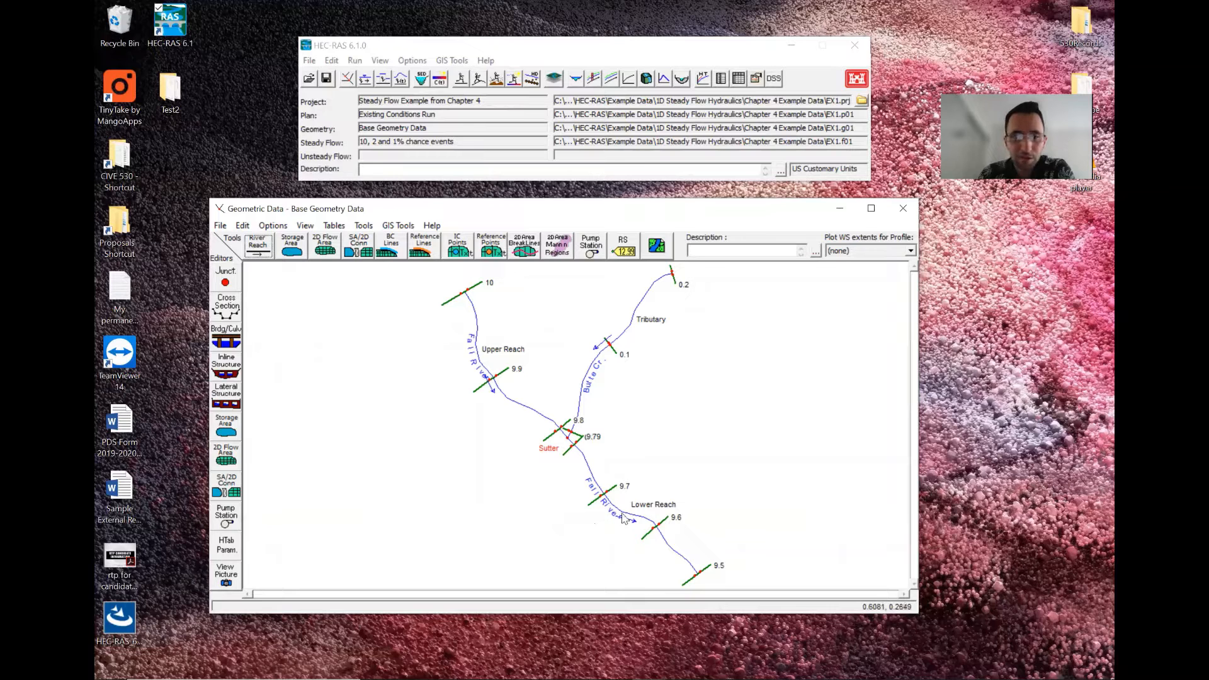
pyautogui.rightClick(512, 408)
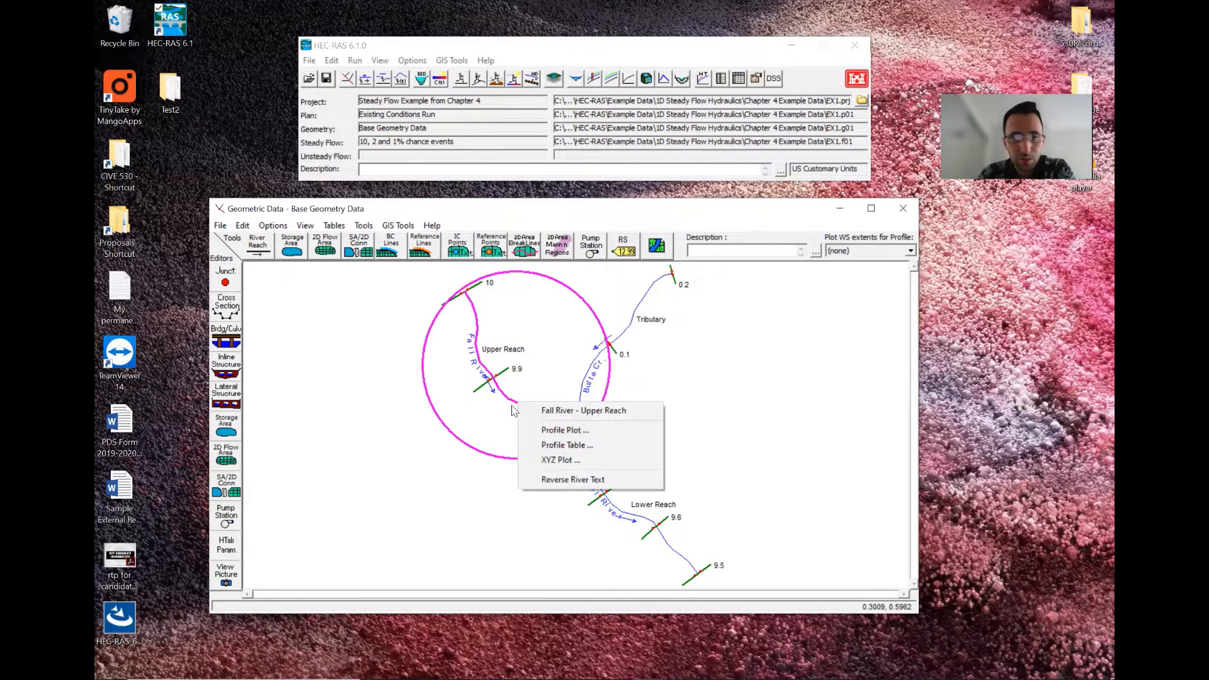
pyautogui.rightClick(584, 383)
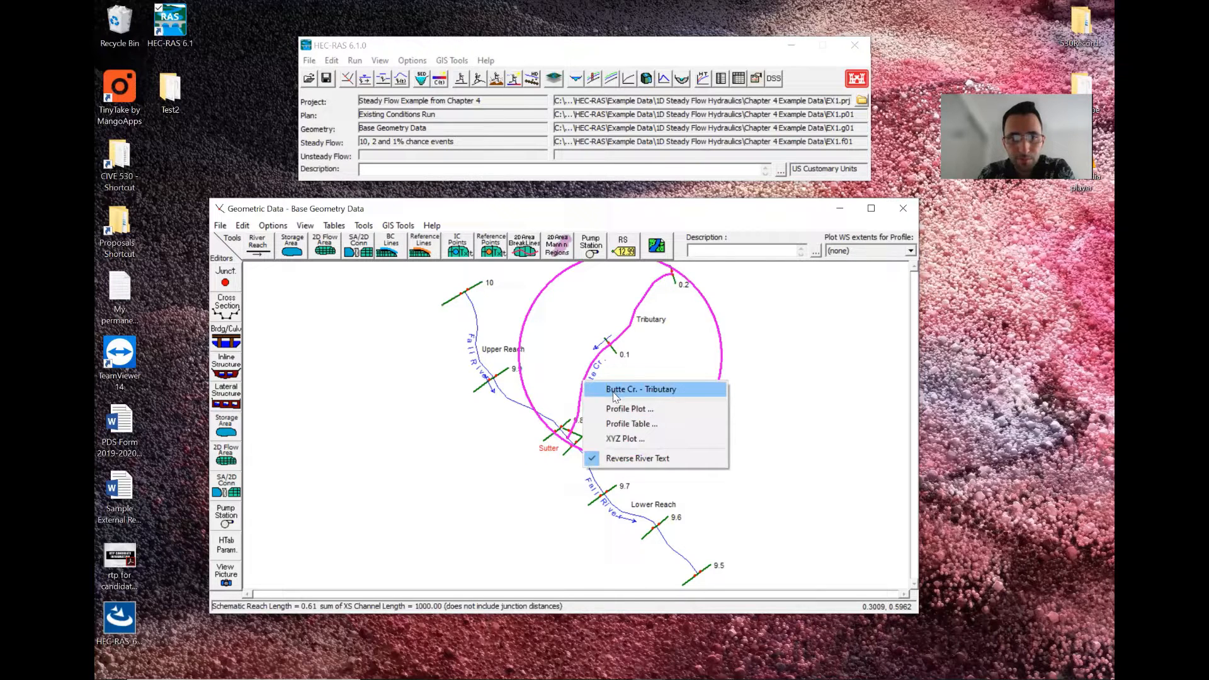
pyautogui.click(620, 507)
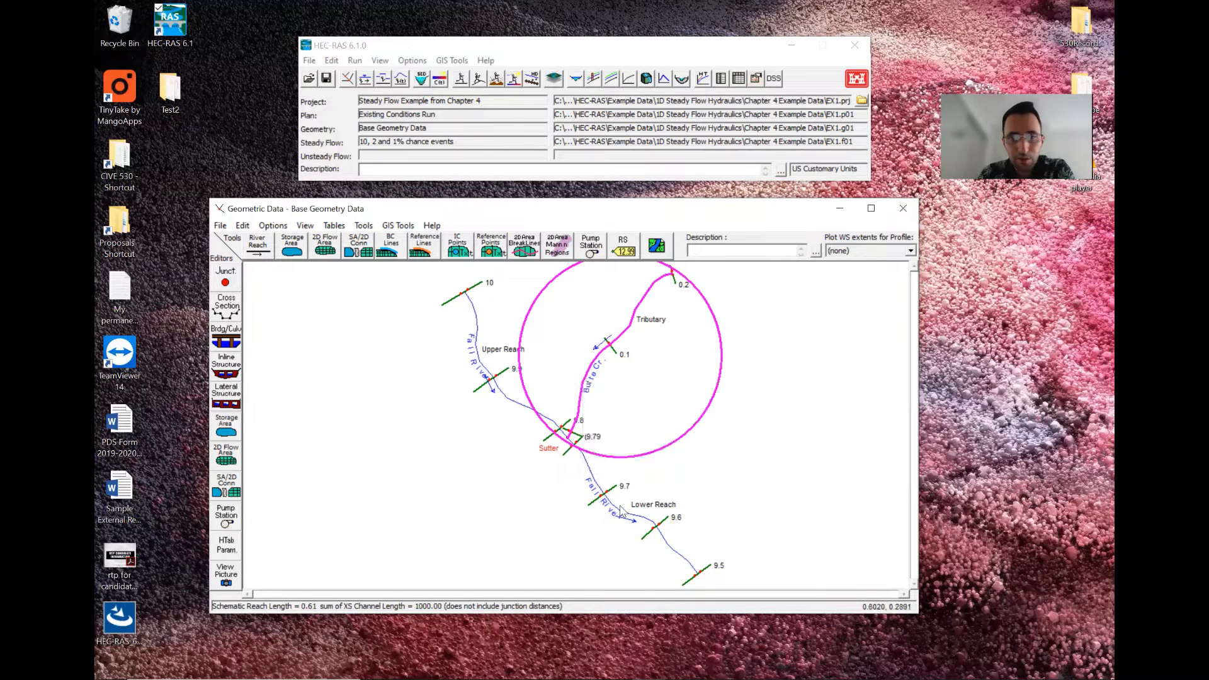
pyautogui.rightClick(567, 437)
pyautogui.click(558, 453)
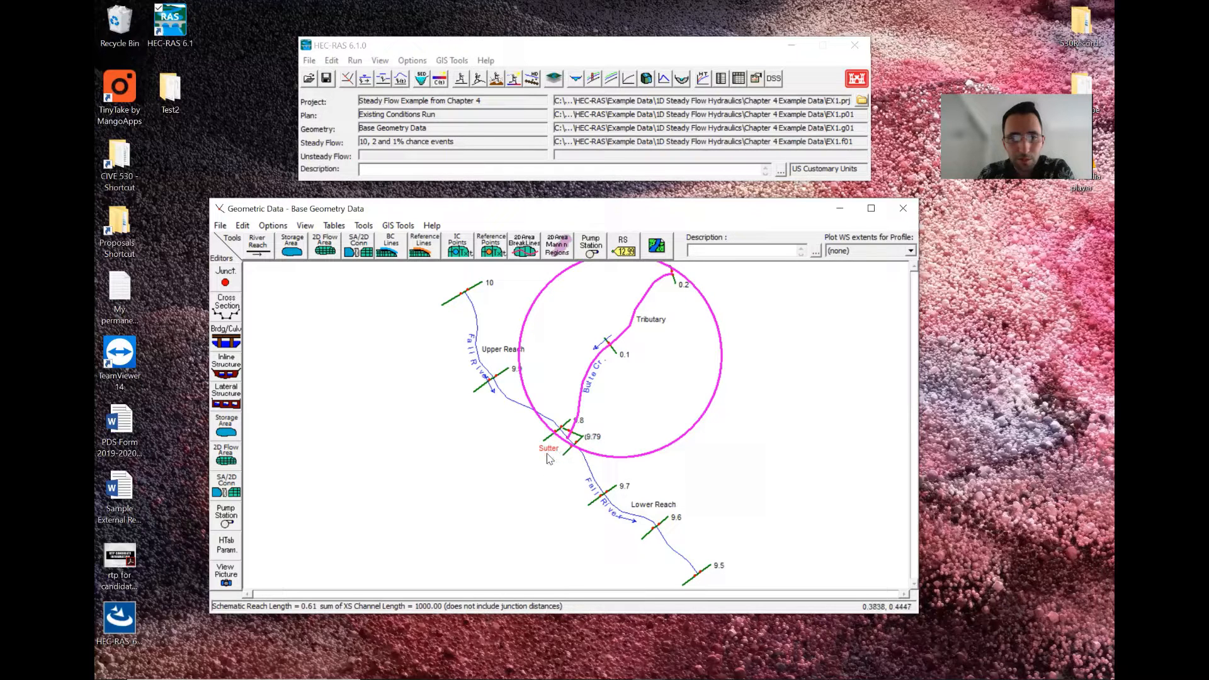
pyautogui.rightClick(612, 503)
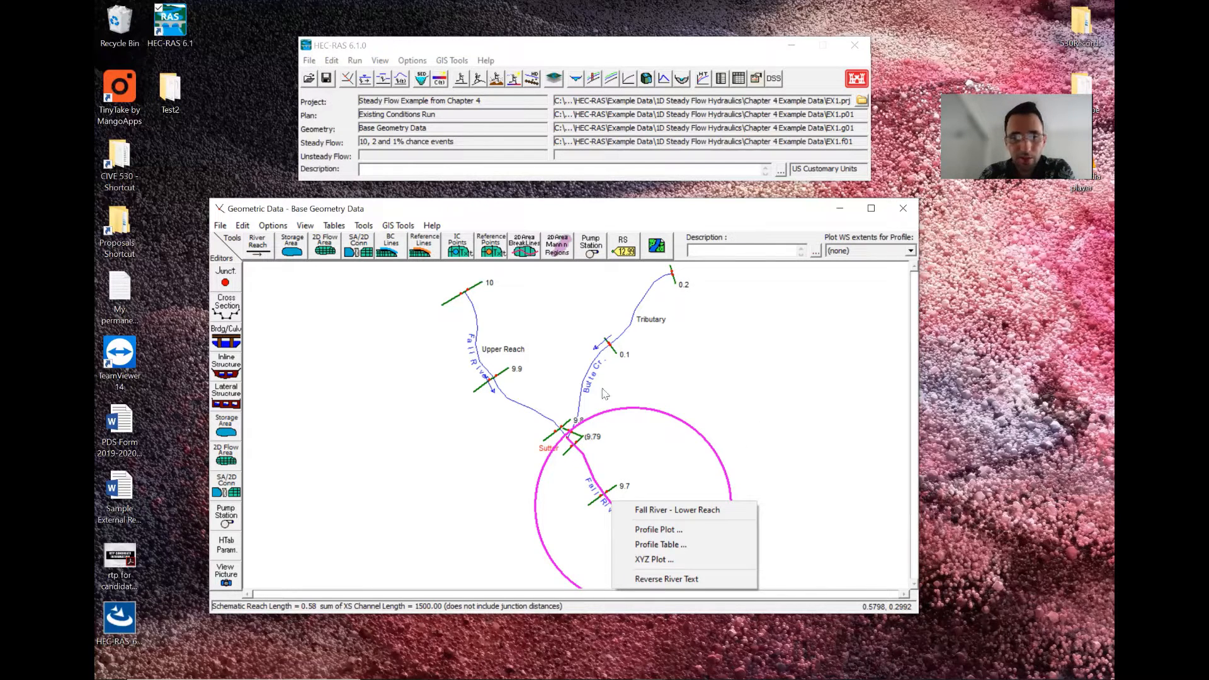
# View the Fall River Lower Reach cross sections alongside the river schematic, moving downstream from river station 9.79 to 9.7.
pyautogui.click(223, 309)
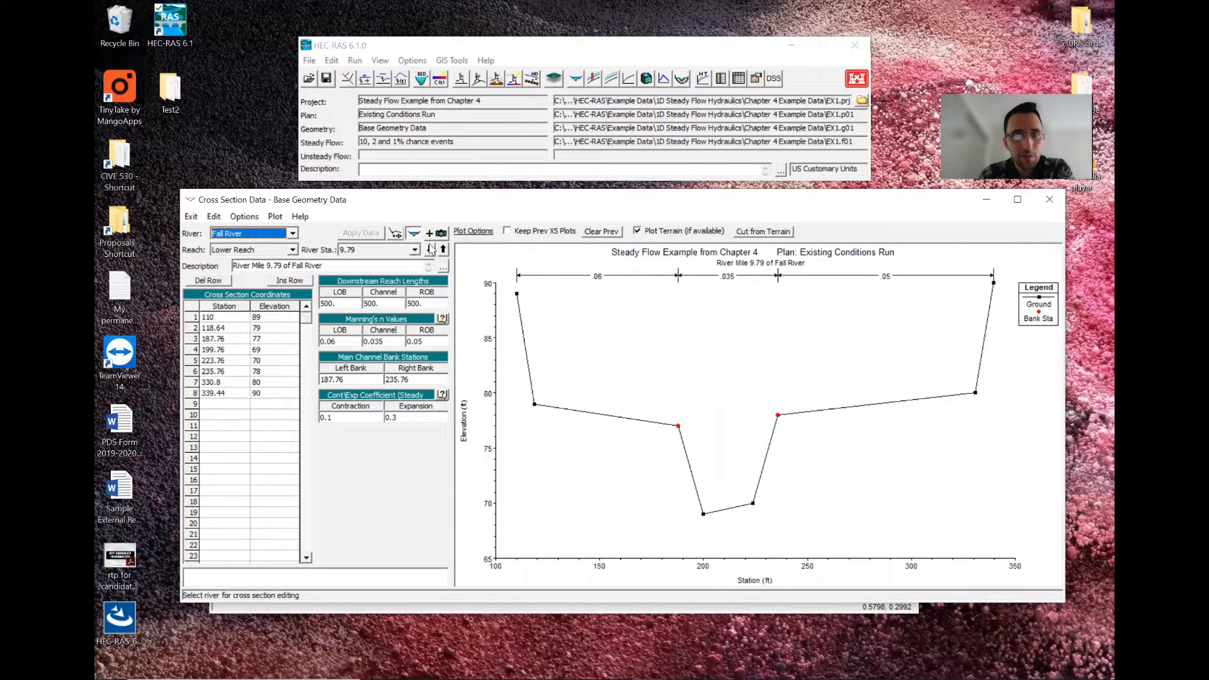
pyautogui.click(415, 250)
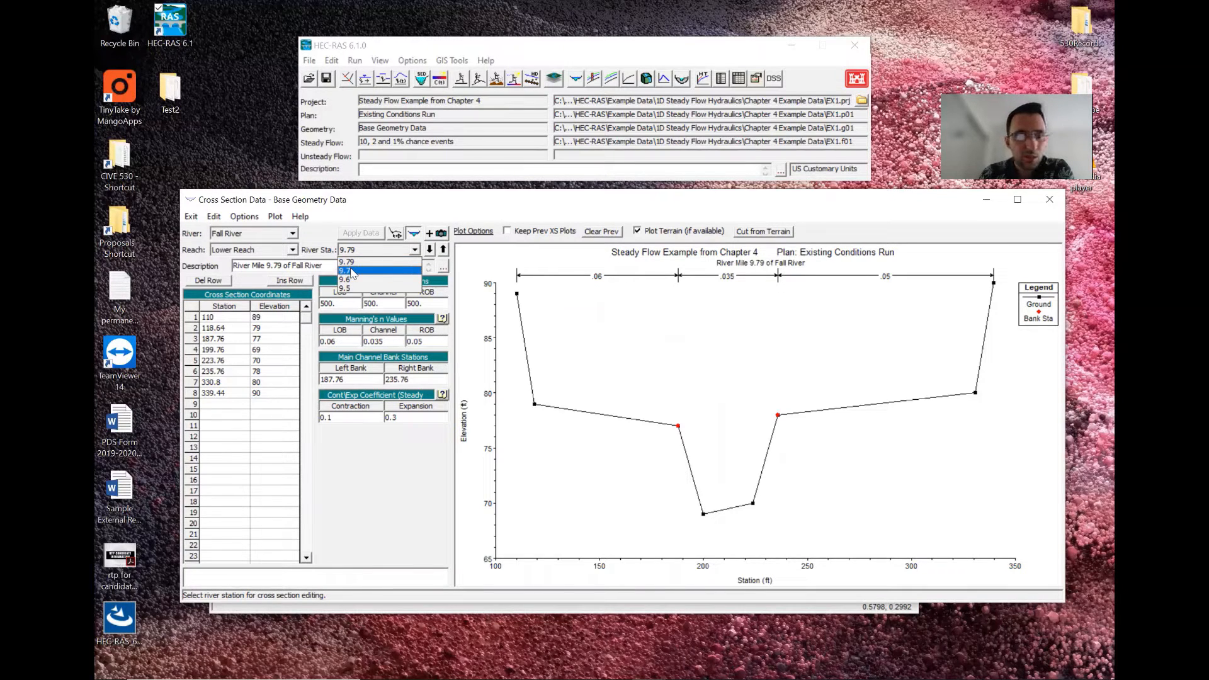
pyautogui.click(441, 210)
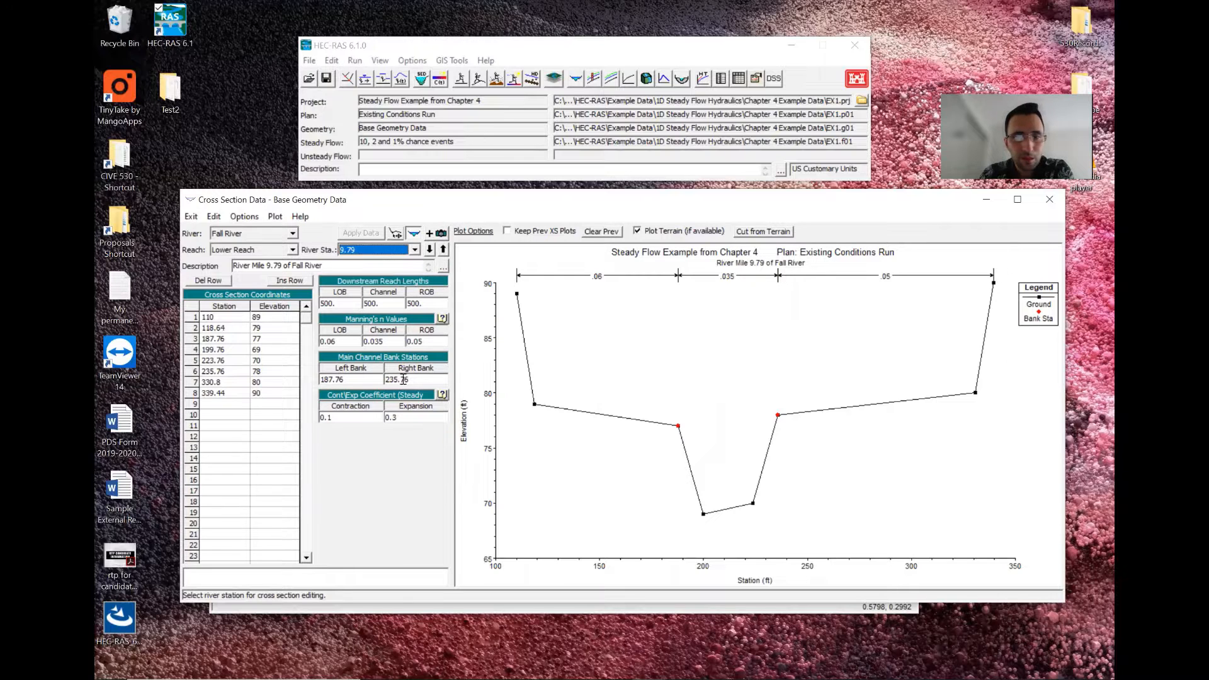
pyautogui.moveTo(478, 201); pyautogui.dragTo(484, 384)
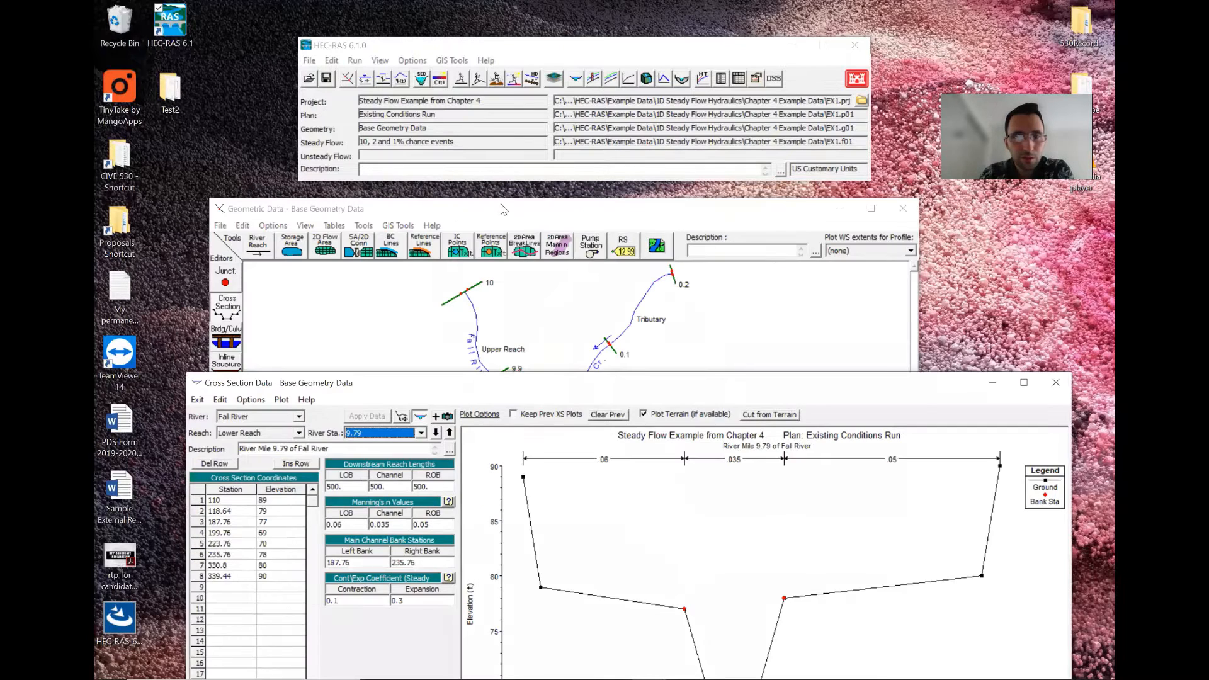
pyautogui.click(500, 206)
pyautogui.moveTo(494, 205); pyautogui.dragTo(422, 50)
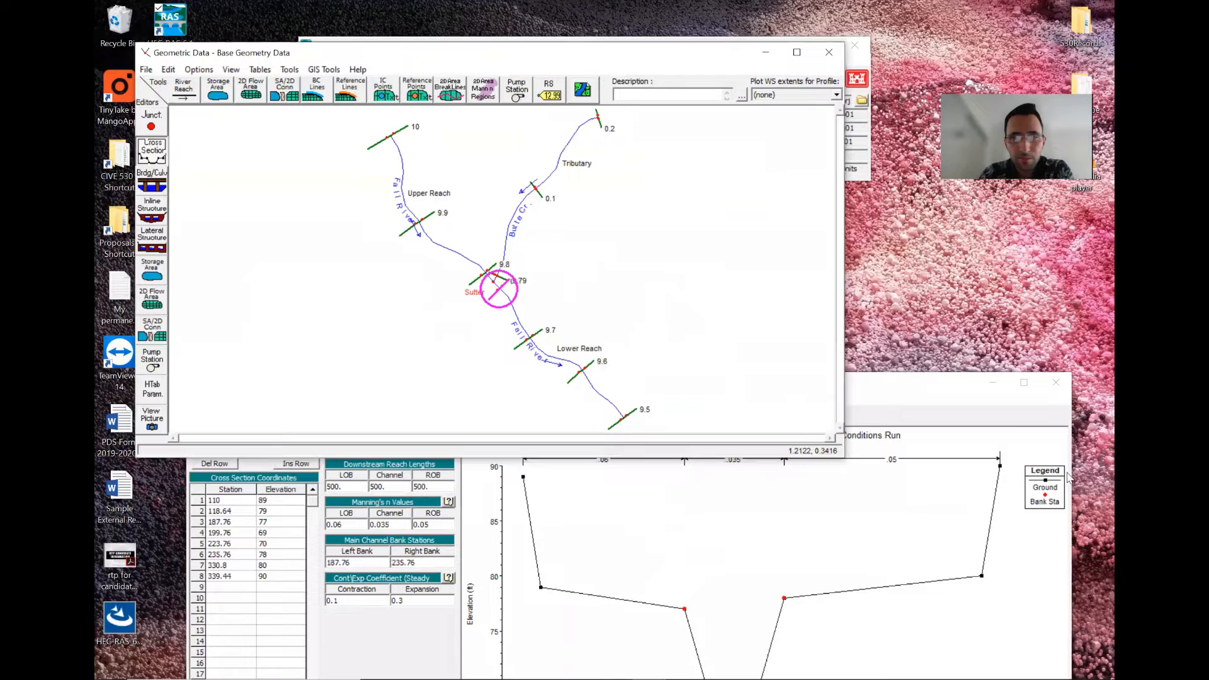
pyautogui.click(898, 401)
pyautogui.click(437, 434)
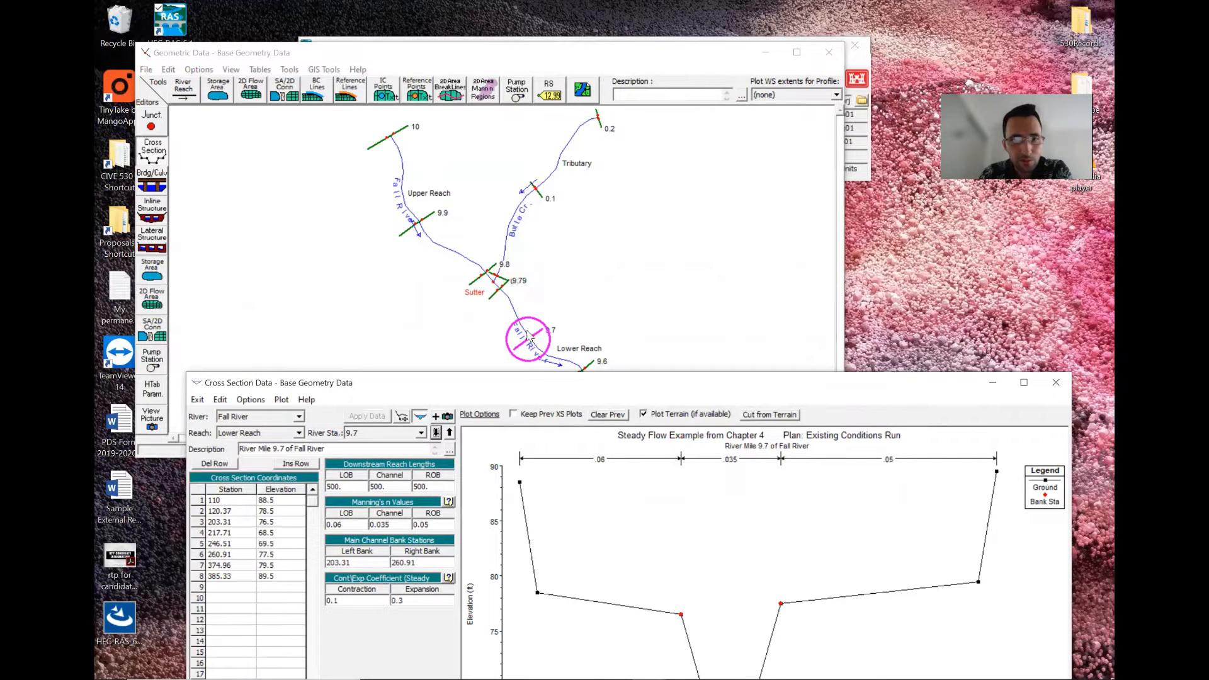
# Examine station 9.7's reach lengths, Manning's n values and section plot, and close the cross section and geometry editors.
pyautogui.moveTo(605, 383); pyautogui.dragTo(581, 280)
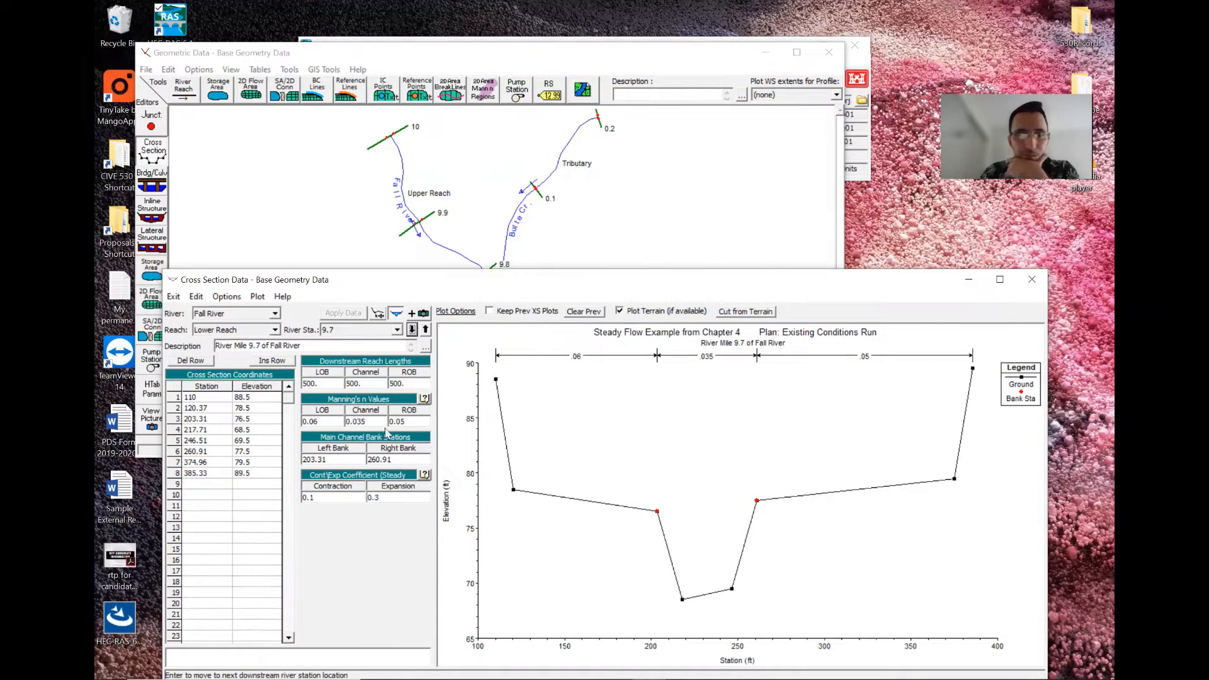
pyautogui.moveTo(504, 286); pyautogui.dragTo(617, 401)
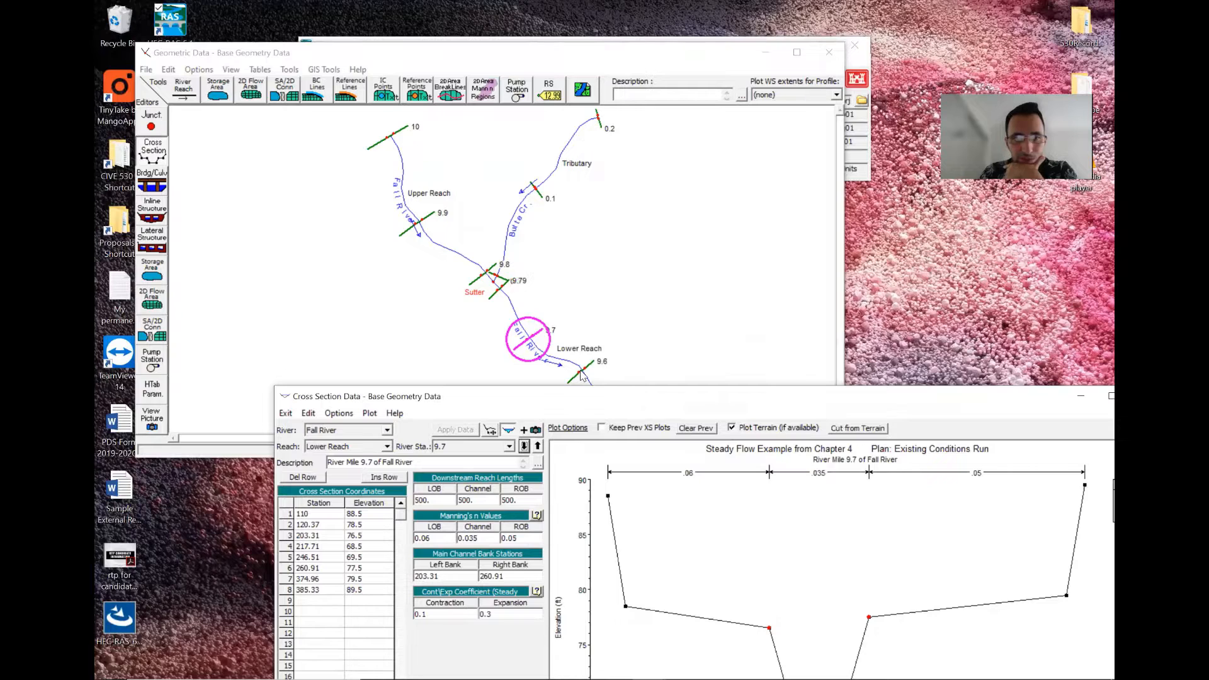
pyautogui.click(433, 502)
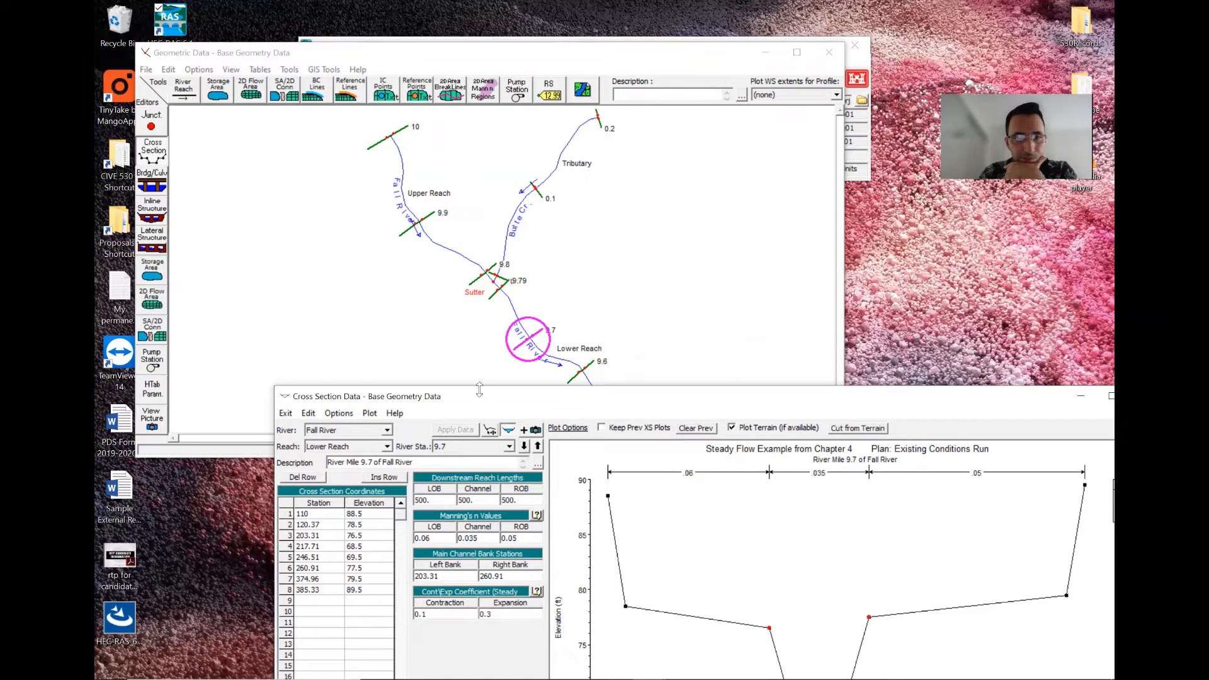
pyautogui.click(854, 66)
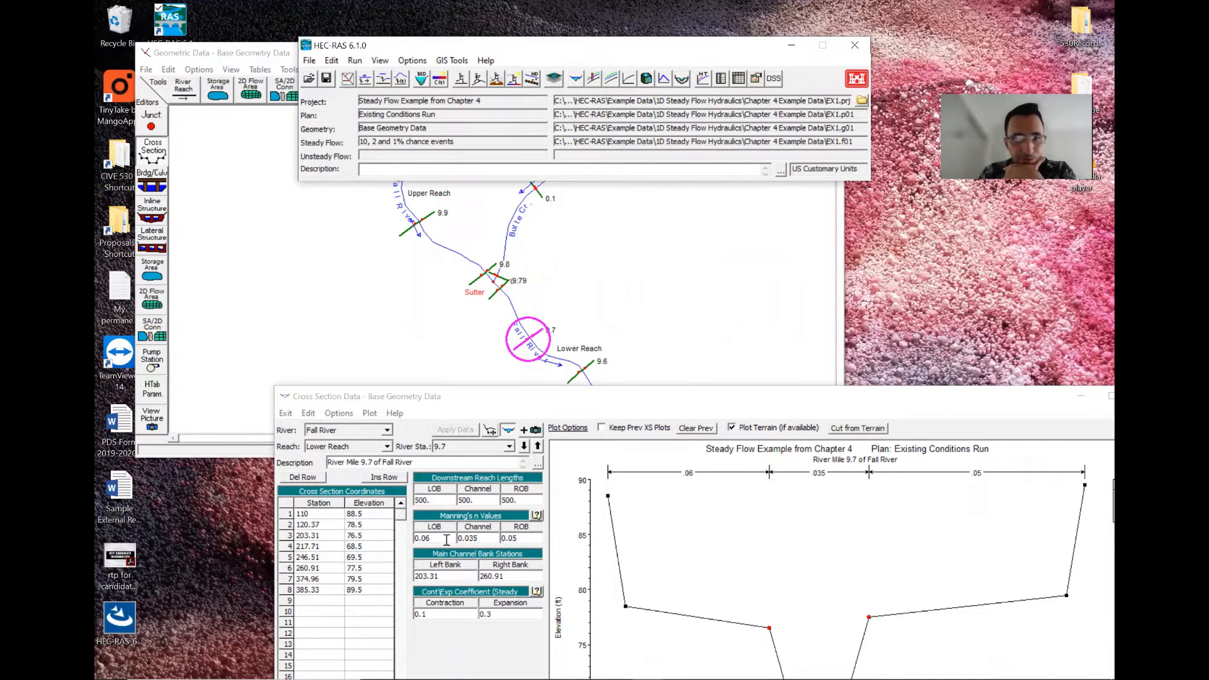
pyautogui.click(466, 539)
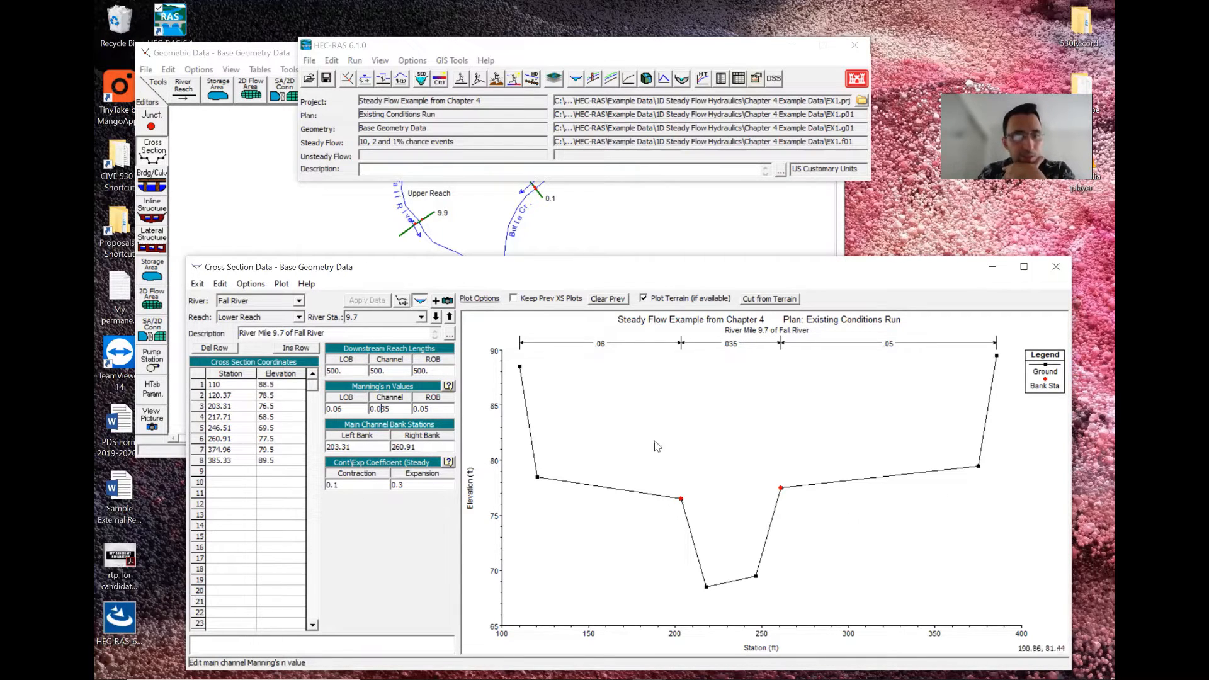
pyautogui.click(1057, 266)
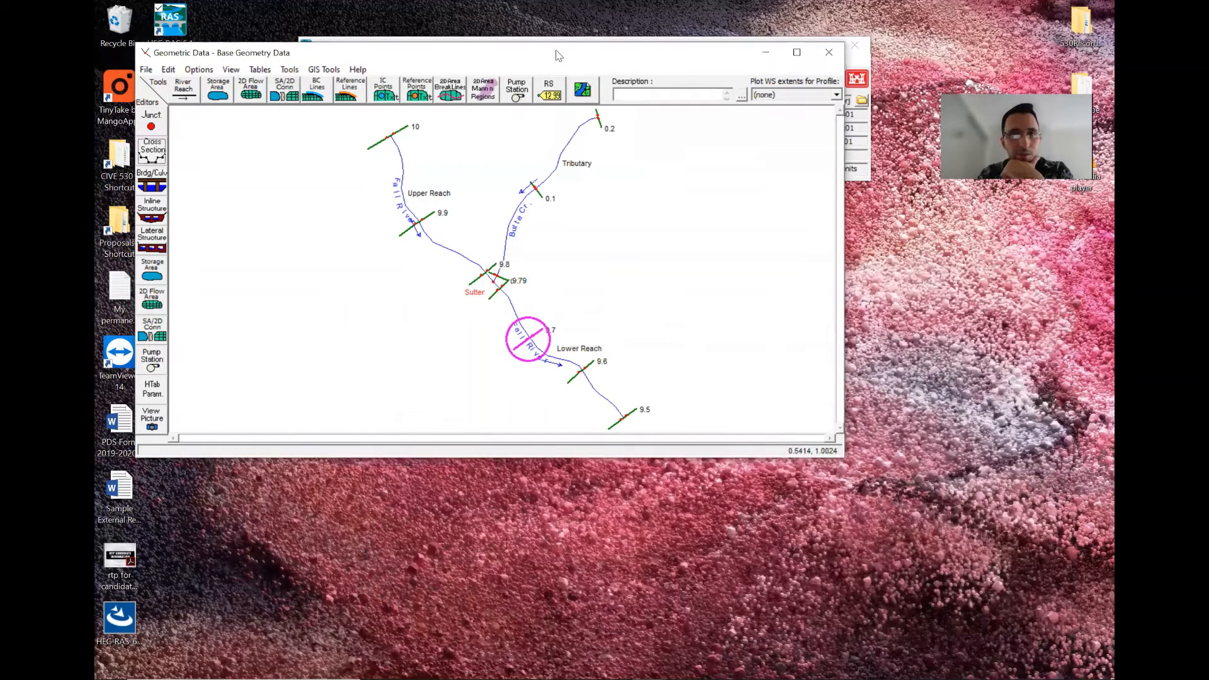
pyautogui.moveTo(558, 61); pyautogui.dragTo(604, 206)
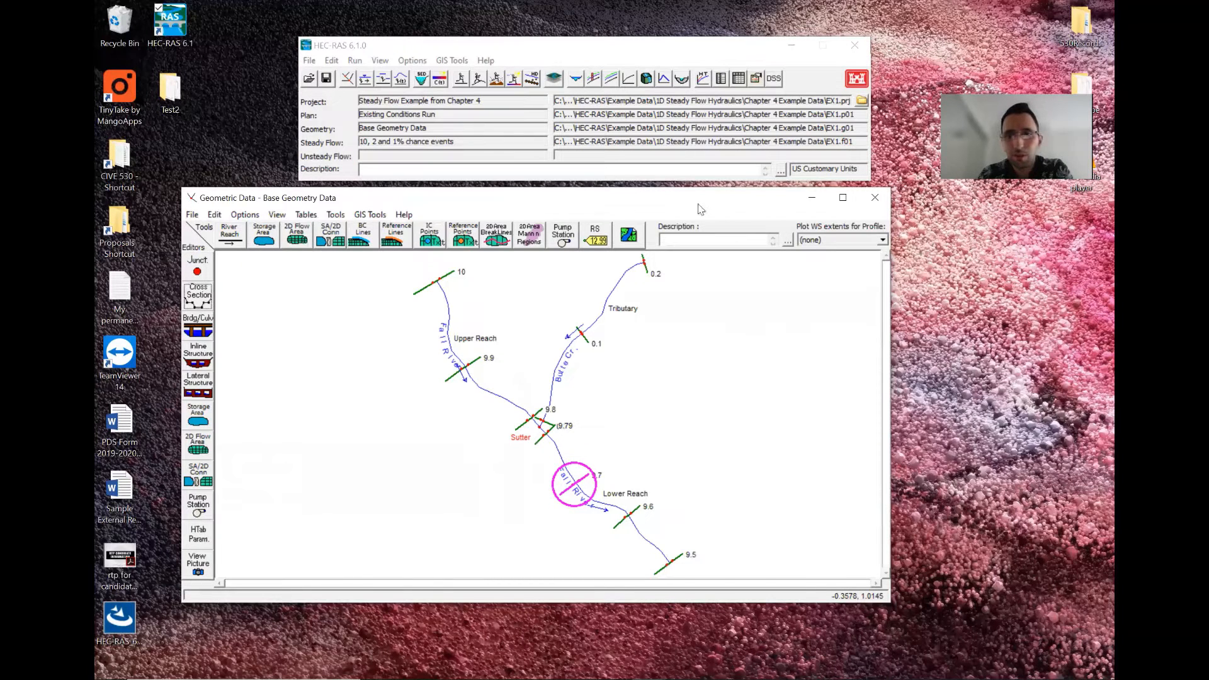
pyautogui.click(870, 209)
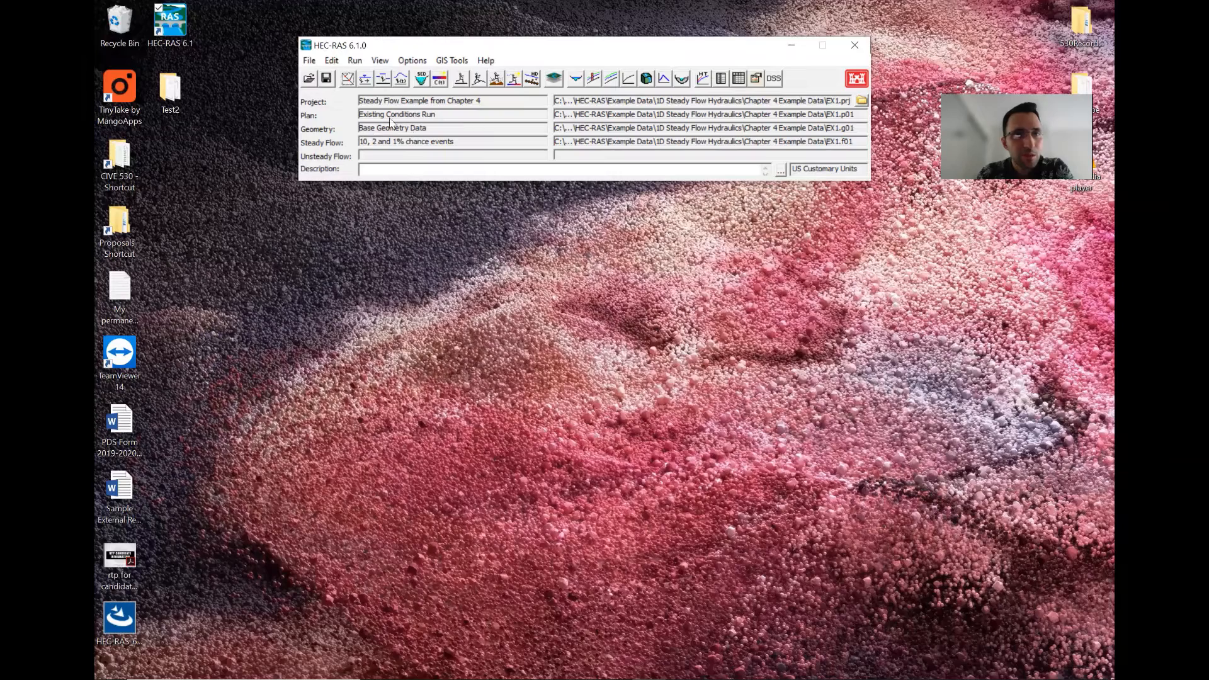
# Open the Steady Flow Data editor, examine the 10, 50 and 100 yr flows at each flow change location, and close it.
pyautogui.click(364, 78)
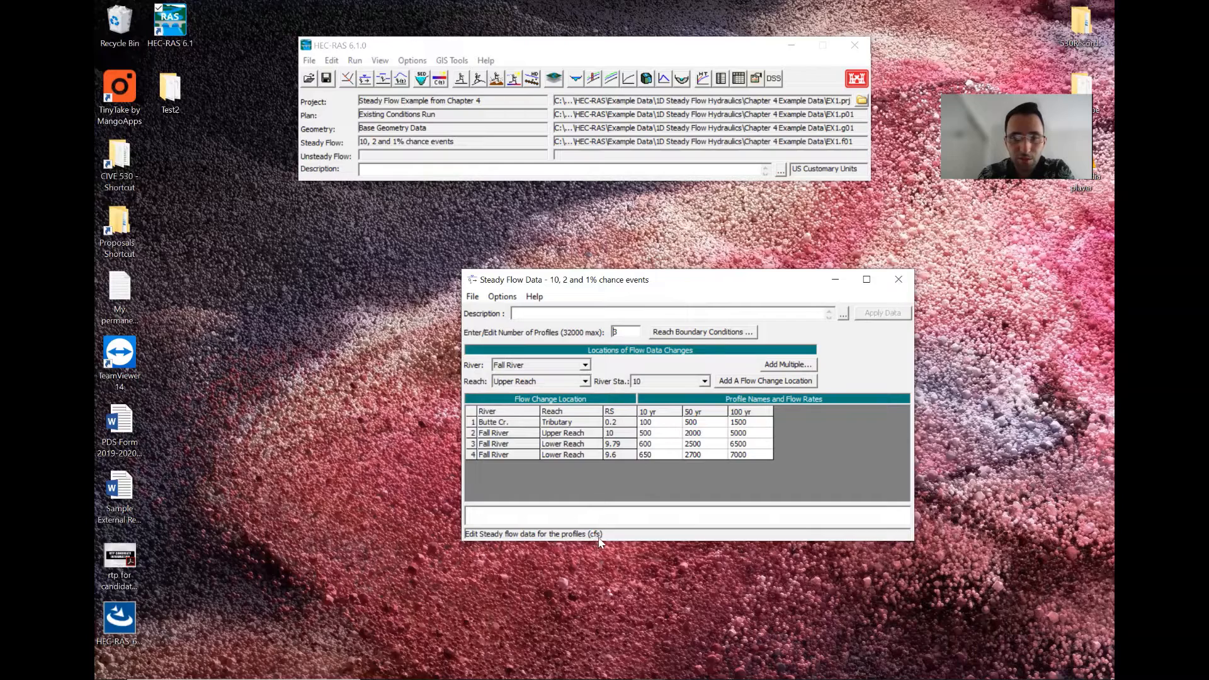
pyautogui.click(473, 433)
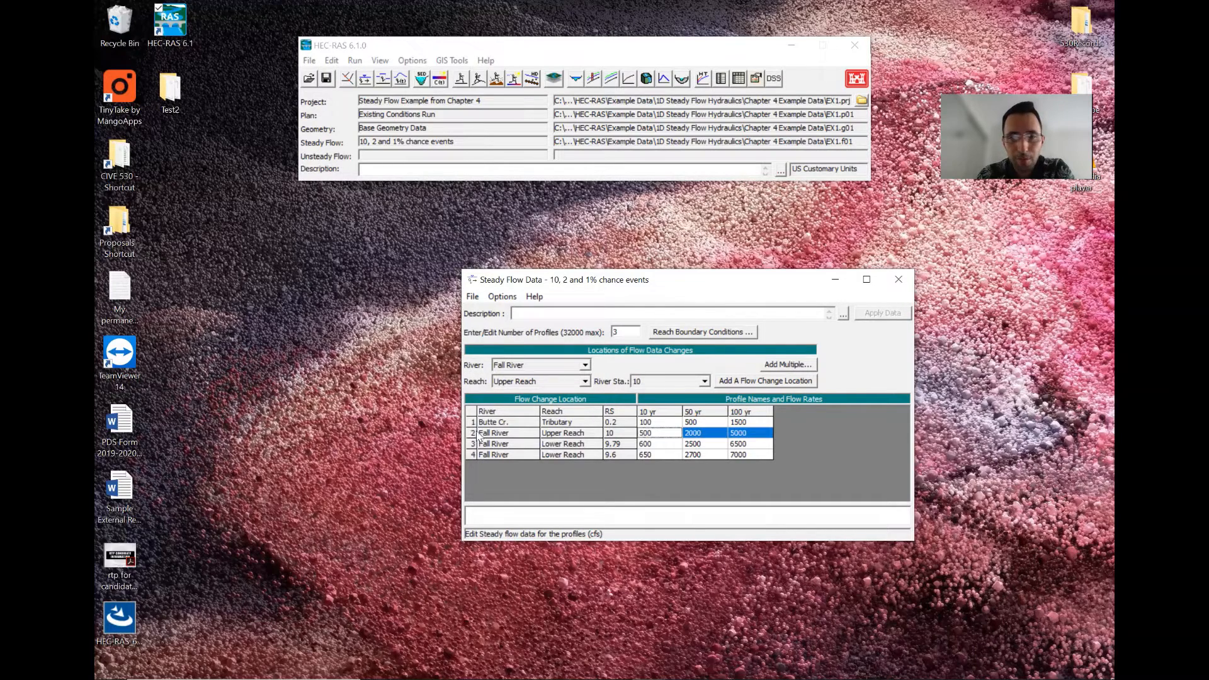
pyautogui.click(650, 423)
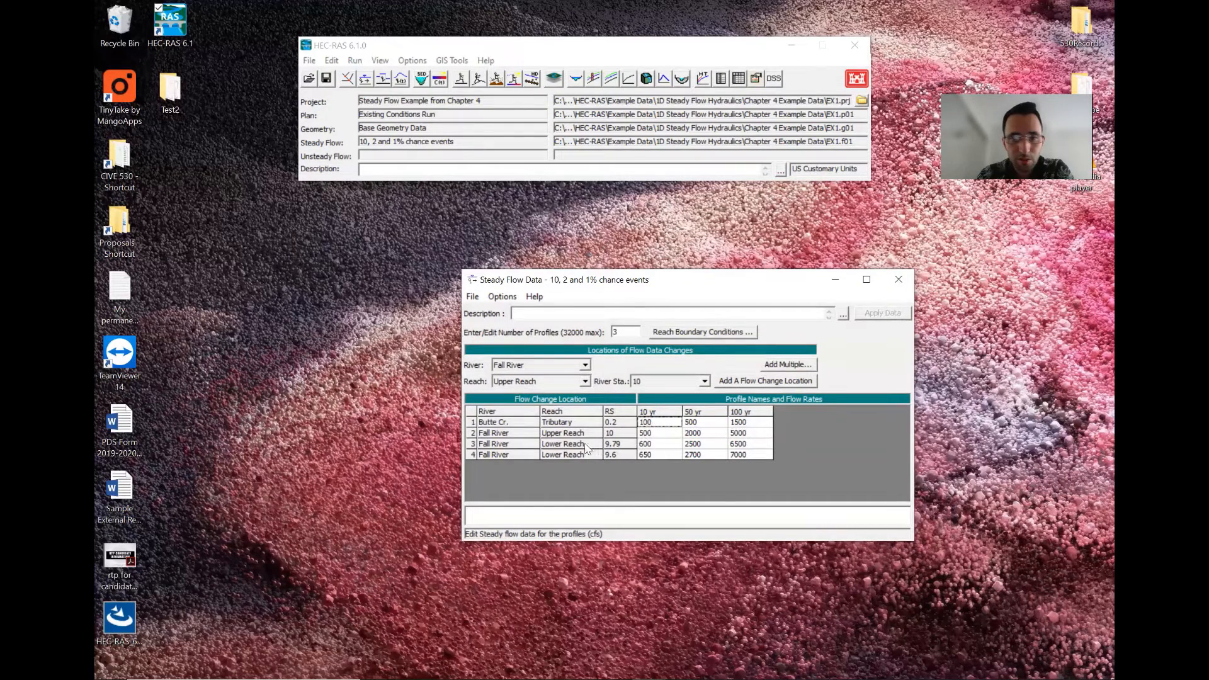
pyautogui.click(659, 445)
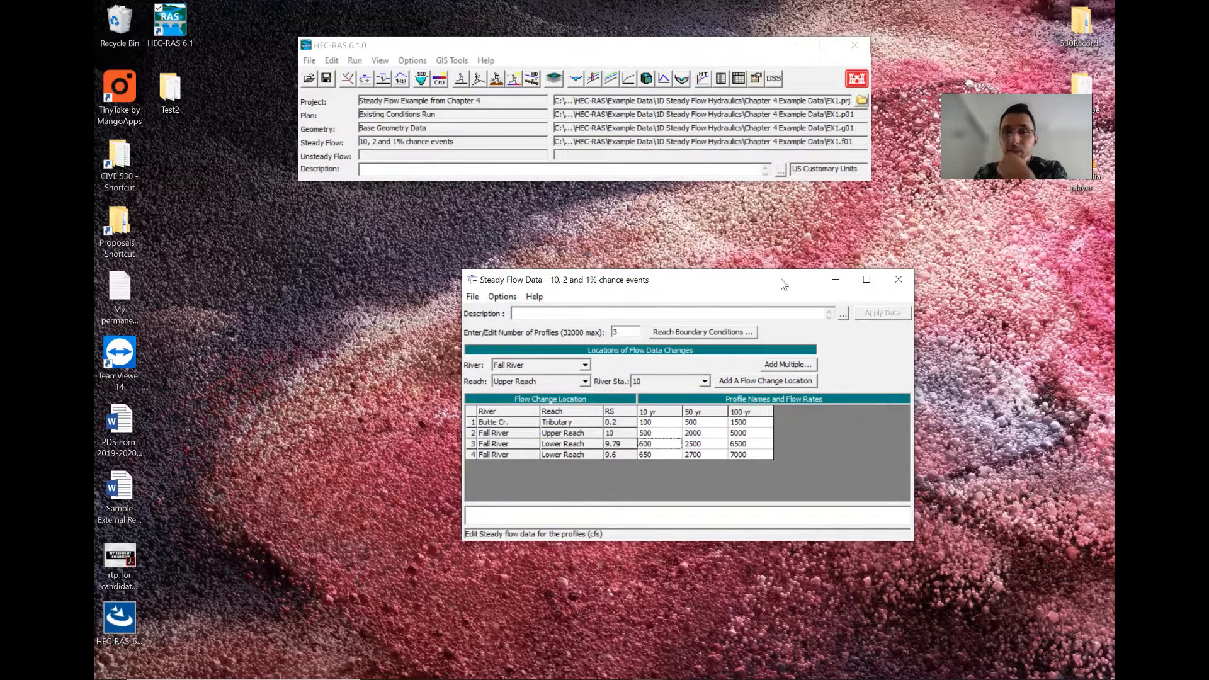
pyautogui.click(897, 281)
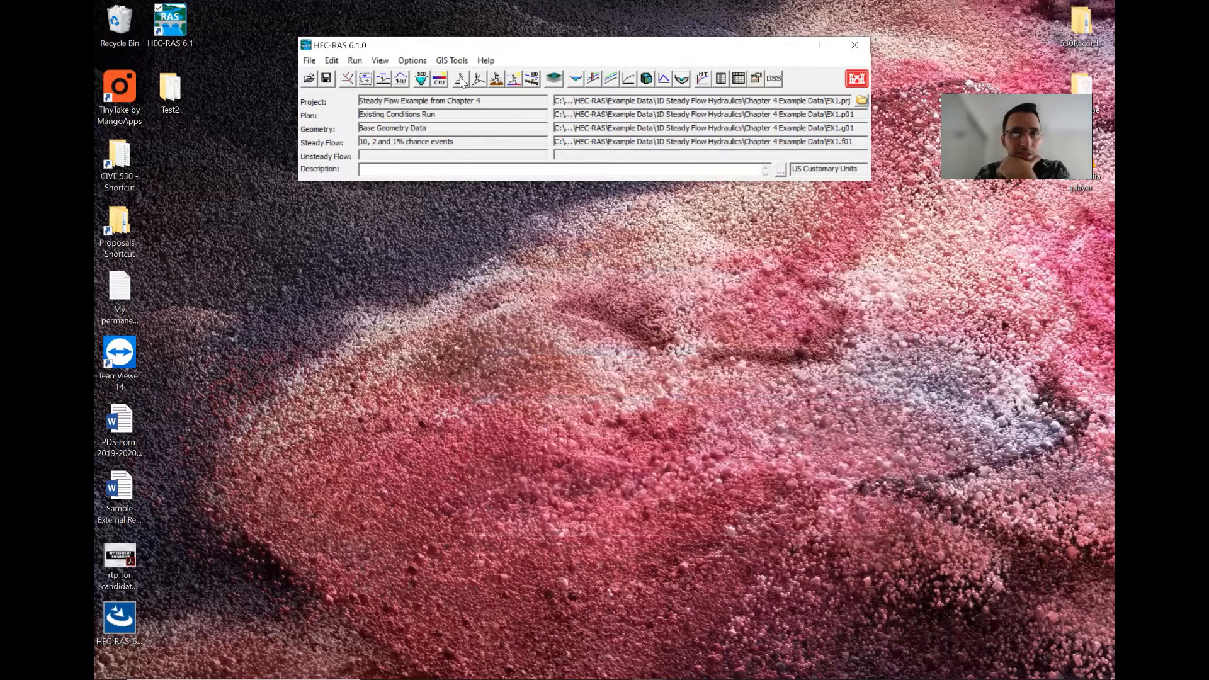
# Run the steady flow computation for the Existing Conditions Run plan with the subcritical flow regime.
pyautogui.click(460, 79)
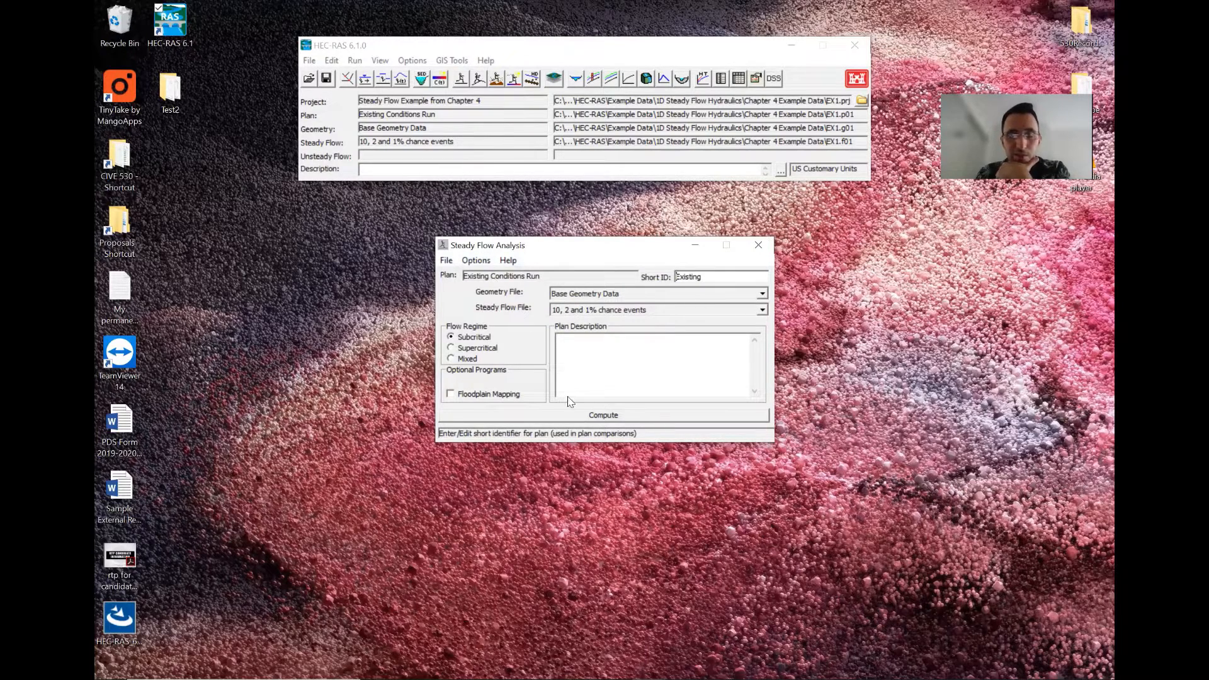
pyautogui.click(578, 416)
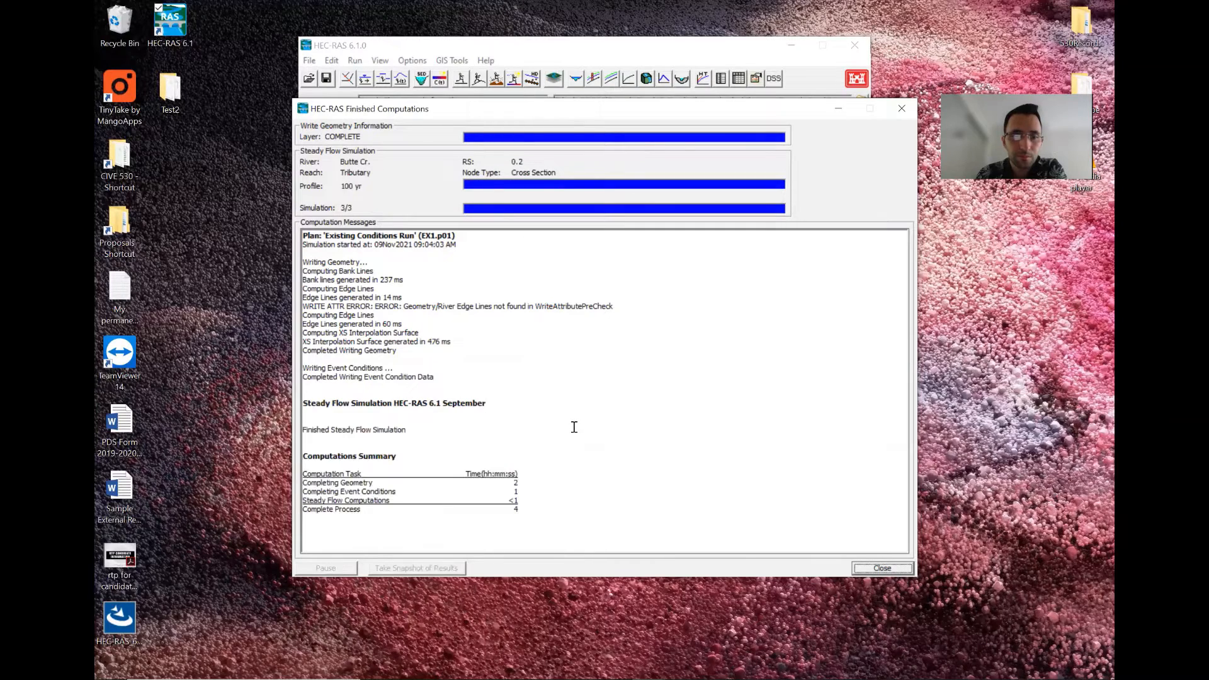
# Close the finished computation and Steady Flow Analysis windows, and open an enlarged cross section results plot for Fall River Lower Reach.
pyautogui.click(882, 568)
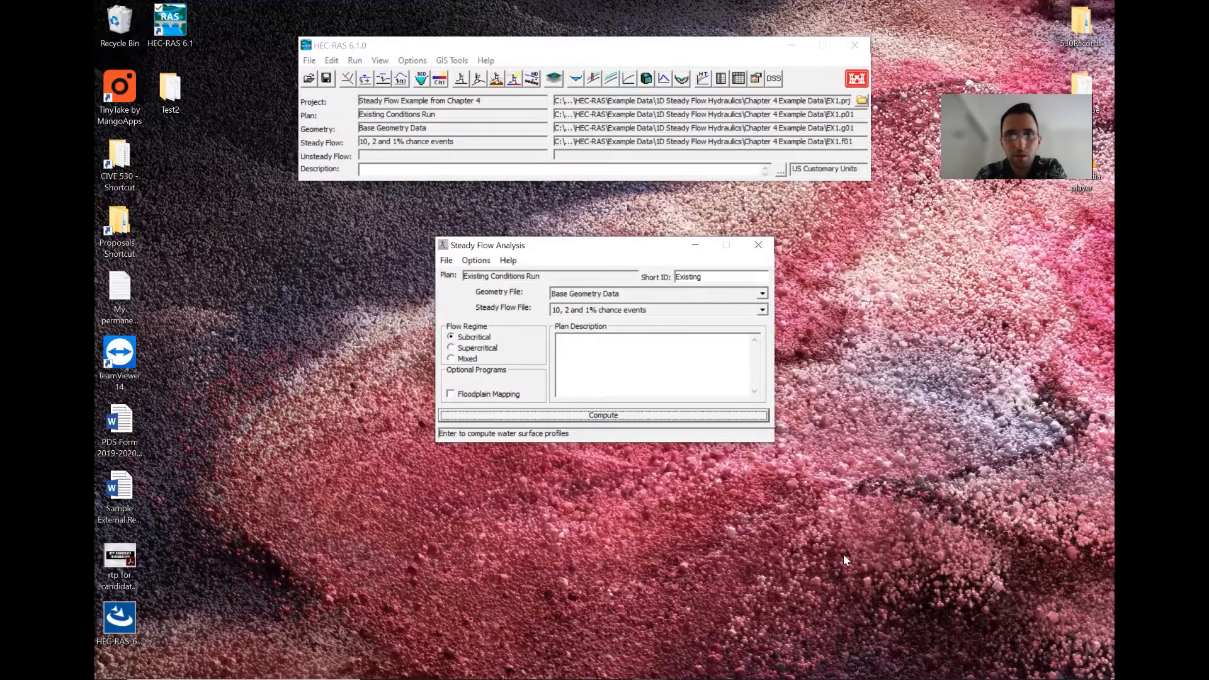
pyautogui.click(575, 79)
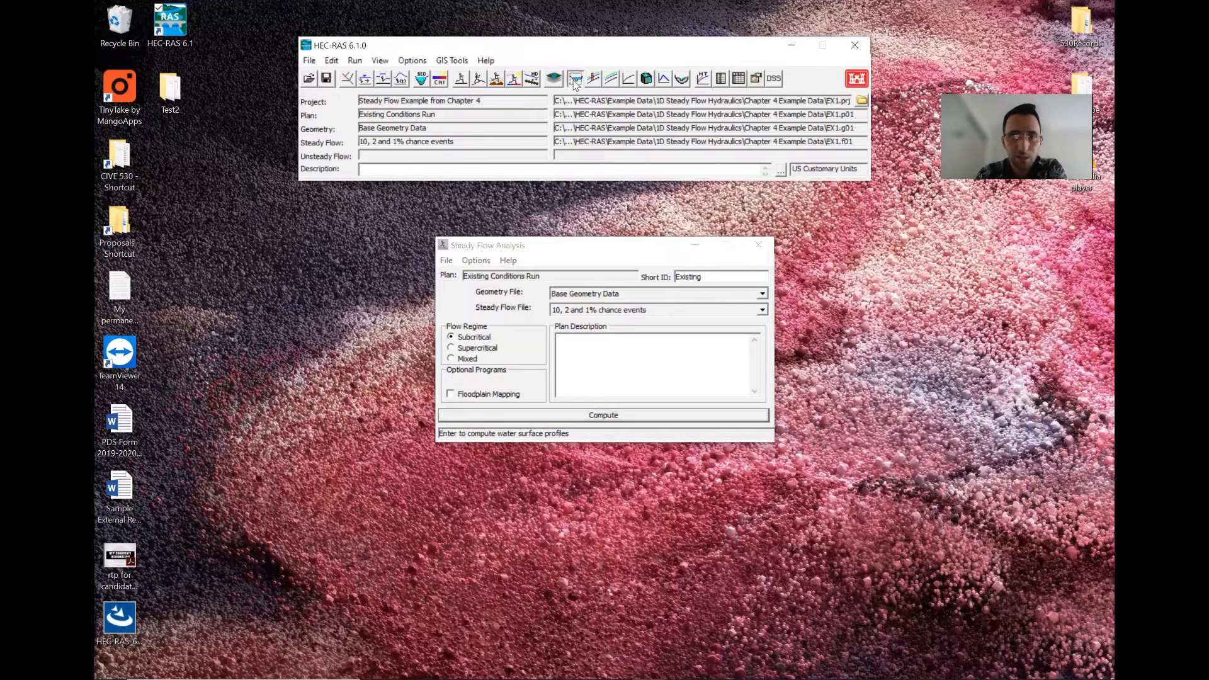
pyautogui.click(750, 245)
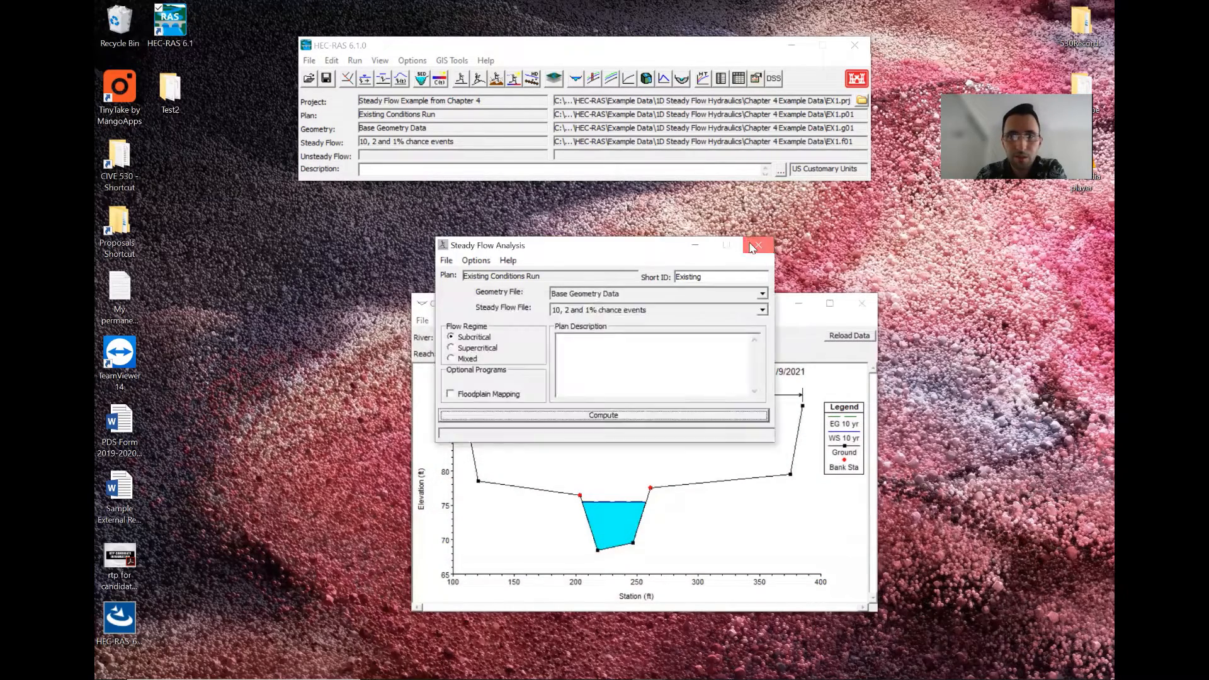
pyautogui.moveTo(733, 305); pyautogui.dragTo(580, 214)
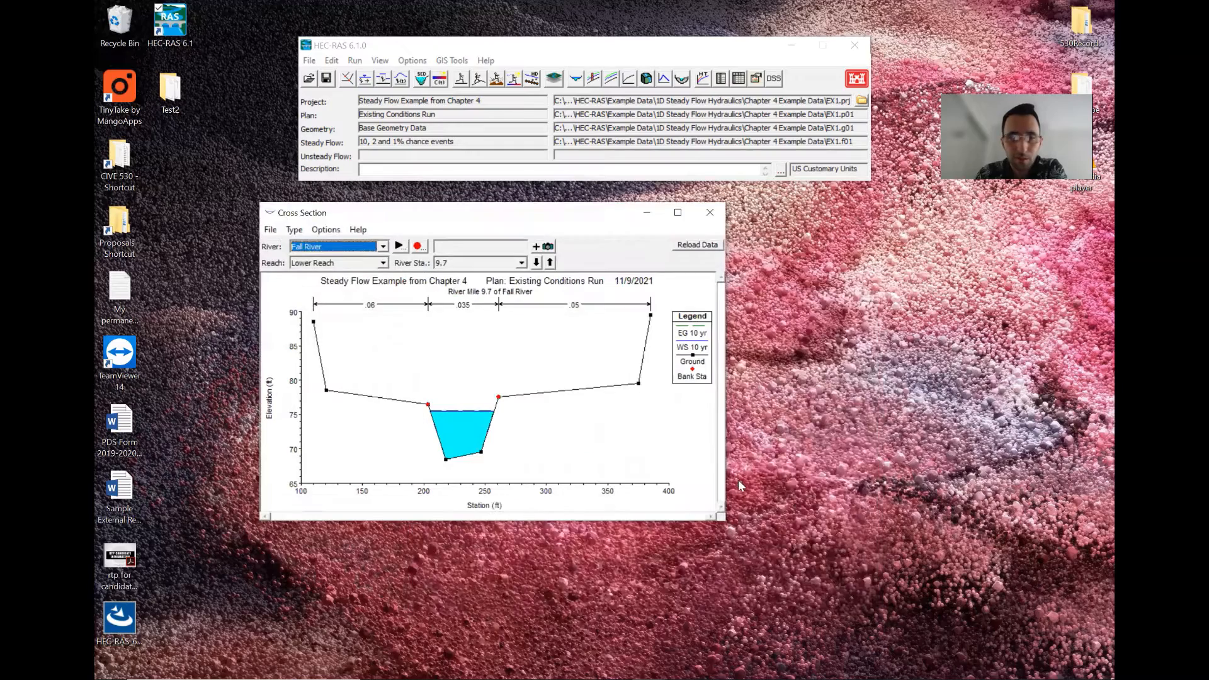
pyautogui.moveTo(724, 524); pyautogui.dragTo(850, 595)
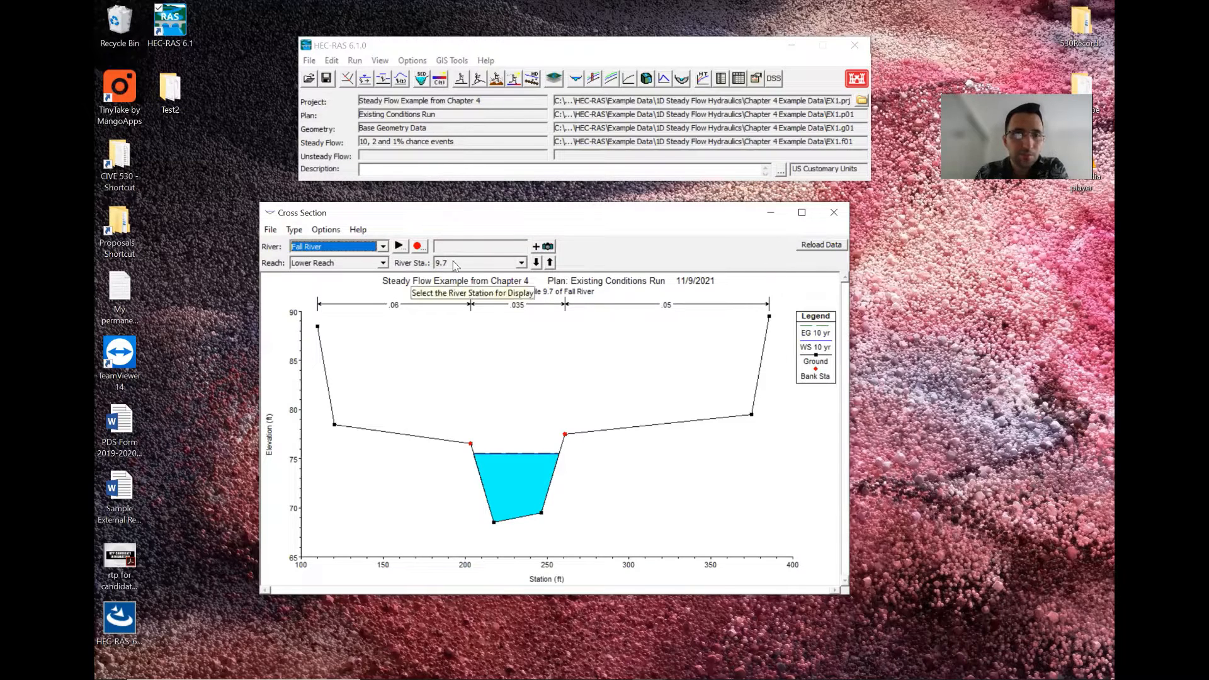
# View the computed 10 yr water surface at the Lower Reach cross sections, moving downstream from station 9.7 to 9.5.
pyautogui.click(538, 264)
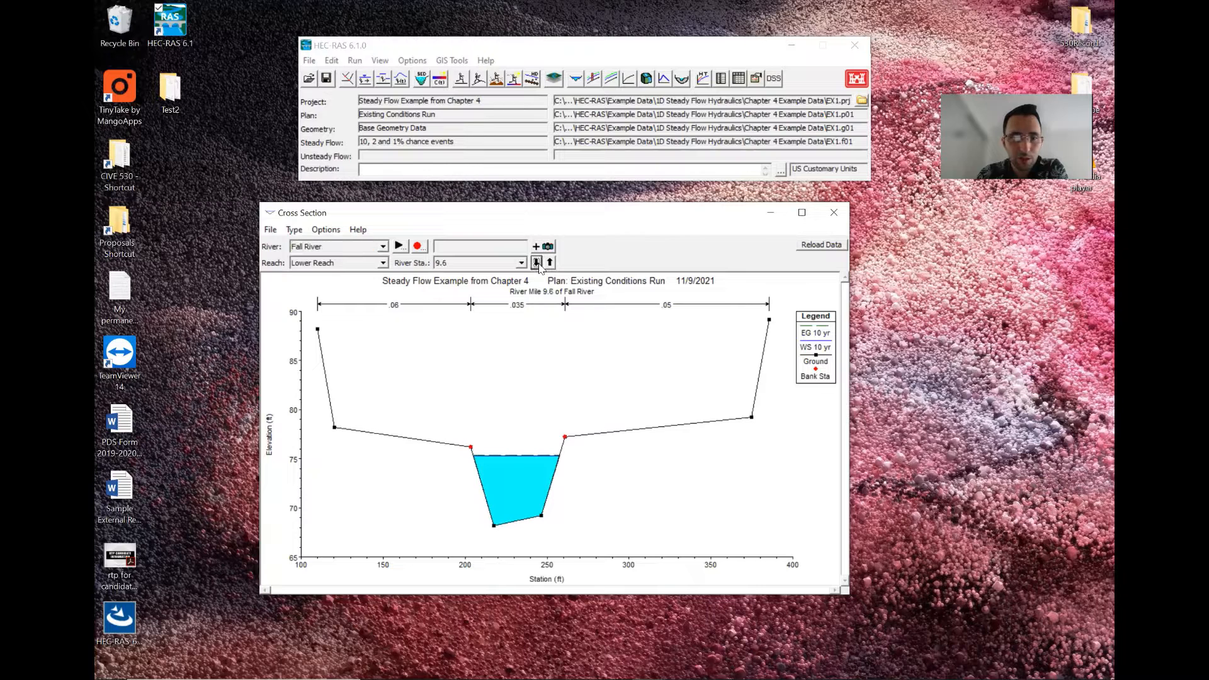
pyautogui.click(538, 263)
pyautogui.click(538, 263)
pyautogui.click(538, 263)
pyautogui.click(538, 264)
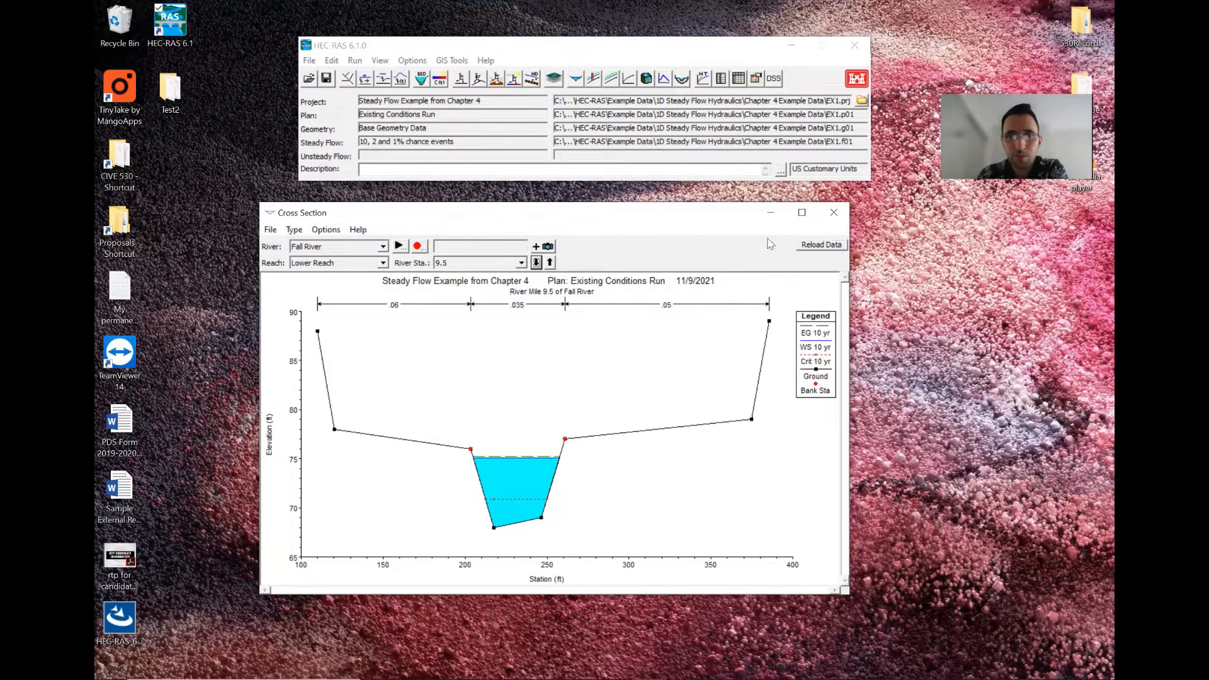
# View the computed cross sections of Fall River Upper Reach at stations 10 and 9.9, and close the plot.
pyautogui.click(382, 262)
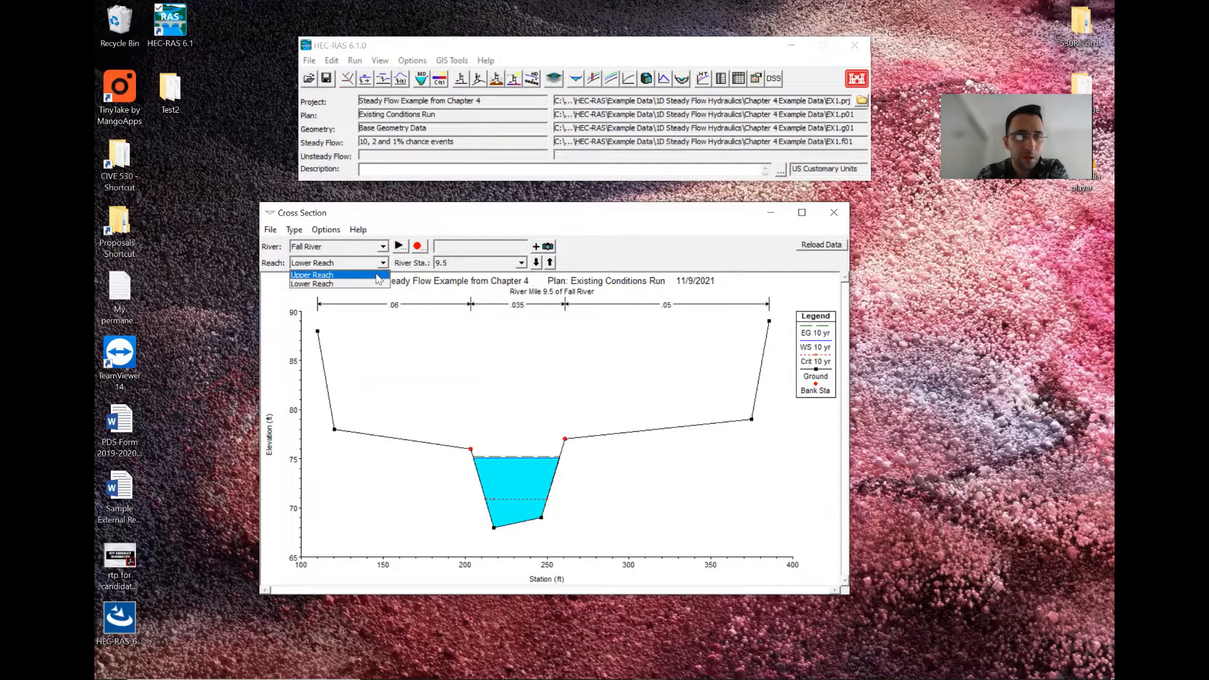
pyautogui.click(379, 277)
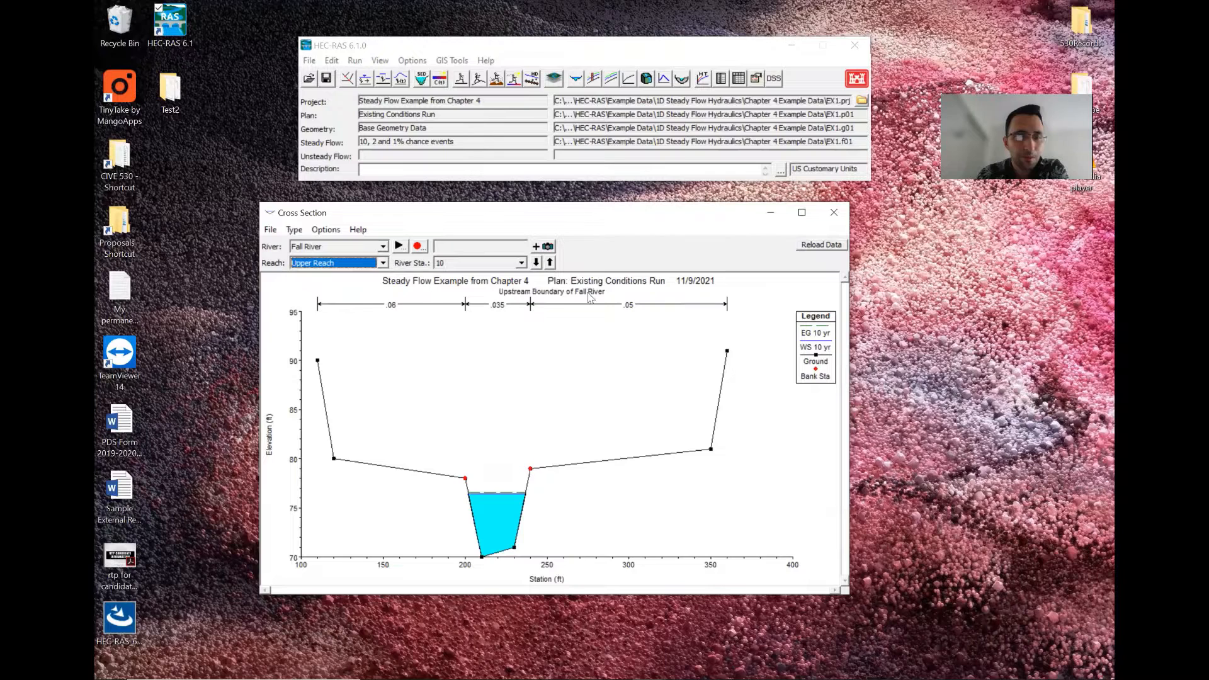
pyautogui.click(537, 264)
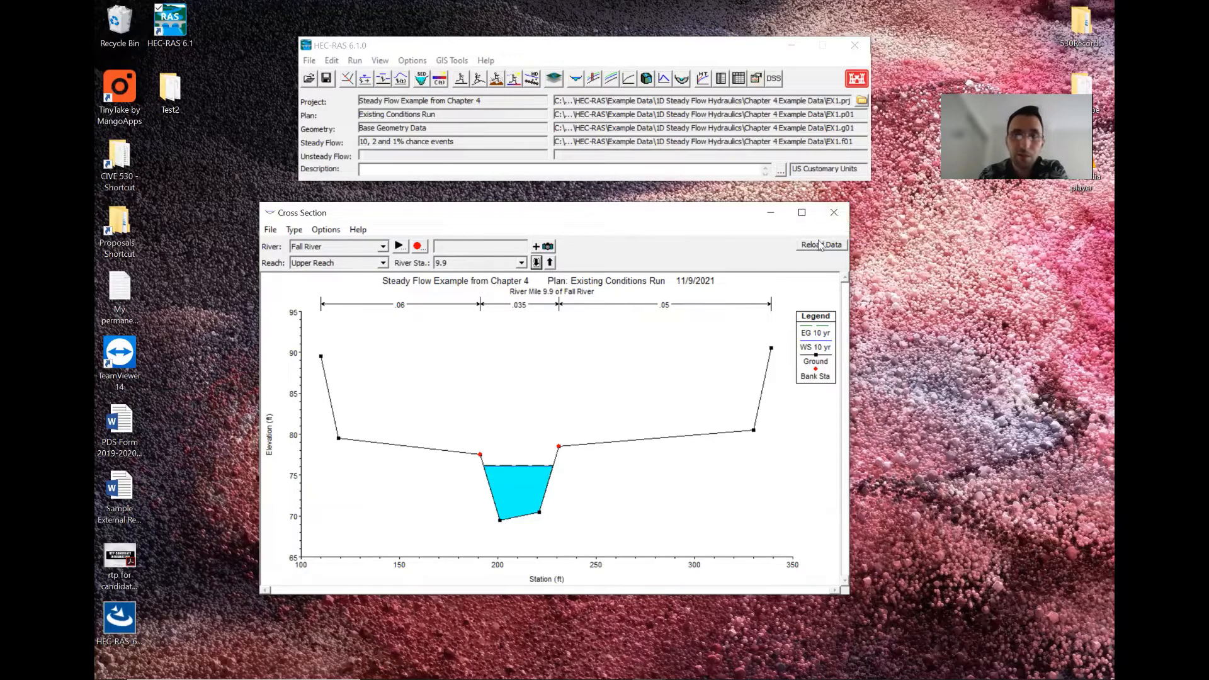
pyautogui.click(835, 214)
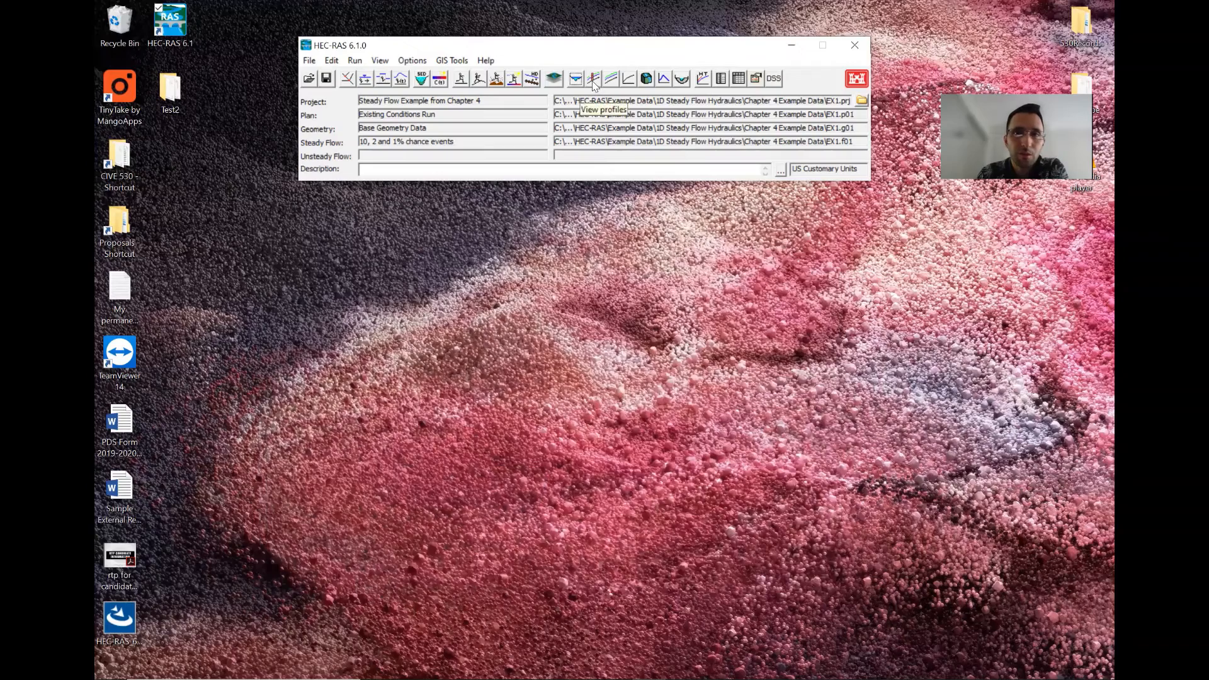
# Open the water surface profile plot and show Fall River Lower Reach instead of Upper Reach.
pyautogui.click(594, 80)
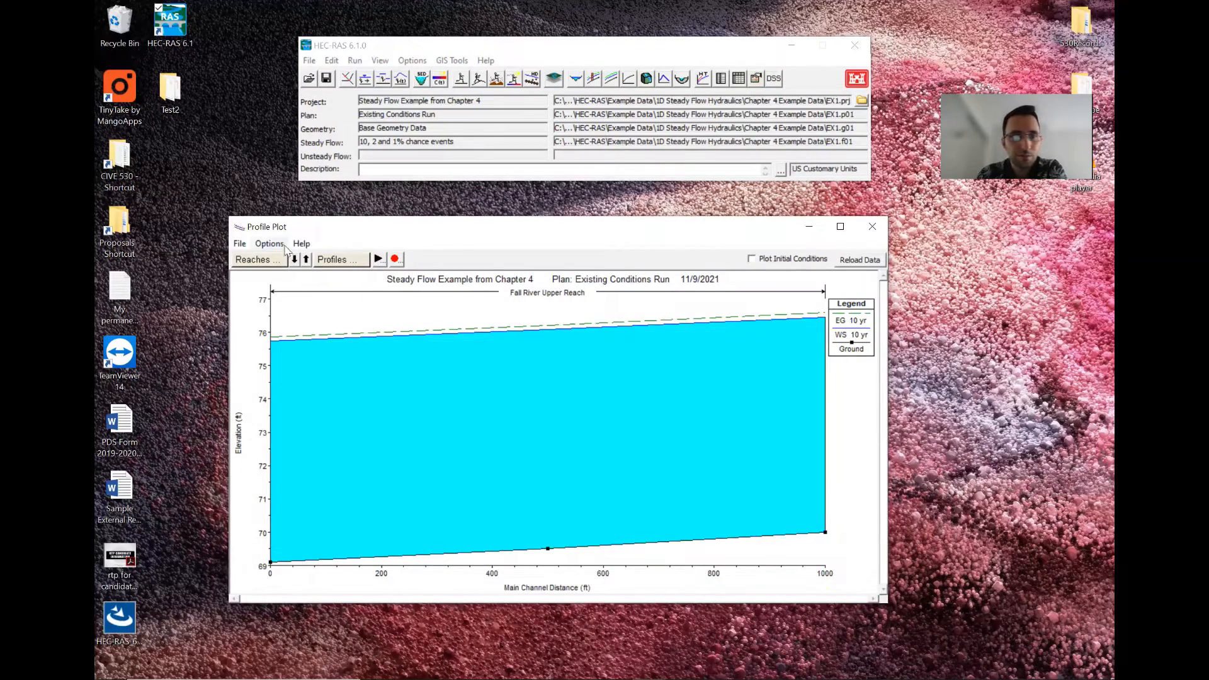
pyautogui.click(271, 261)
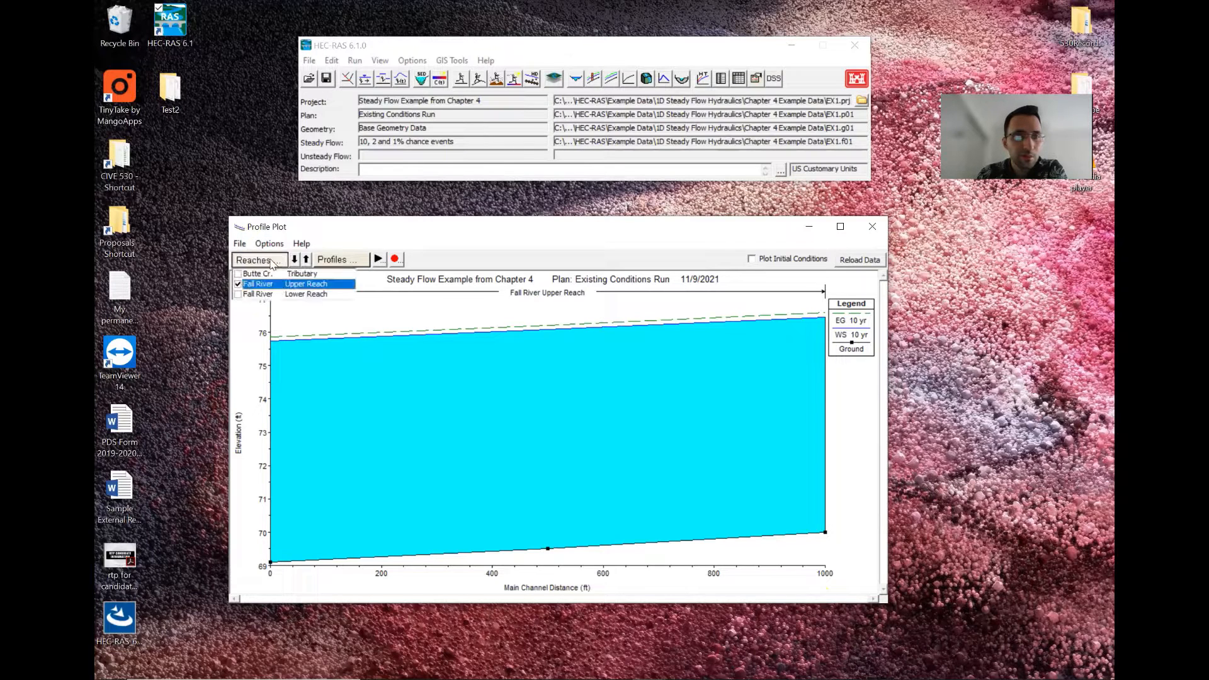
pyautogui.click(239, 284)
pyautogui.click(238, 295)
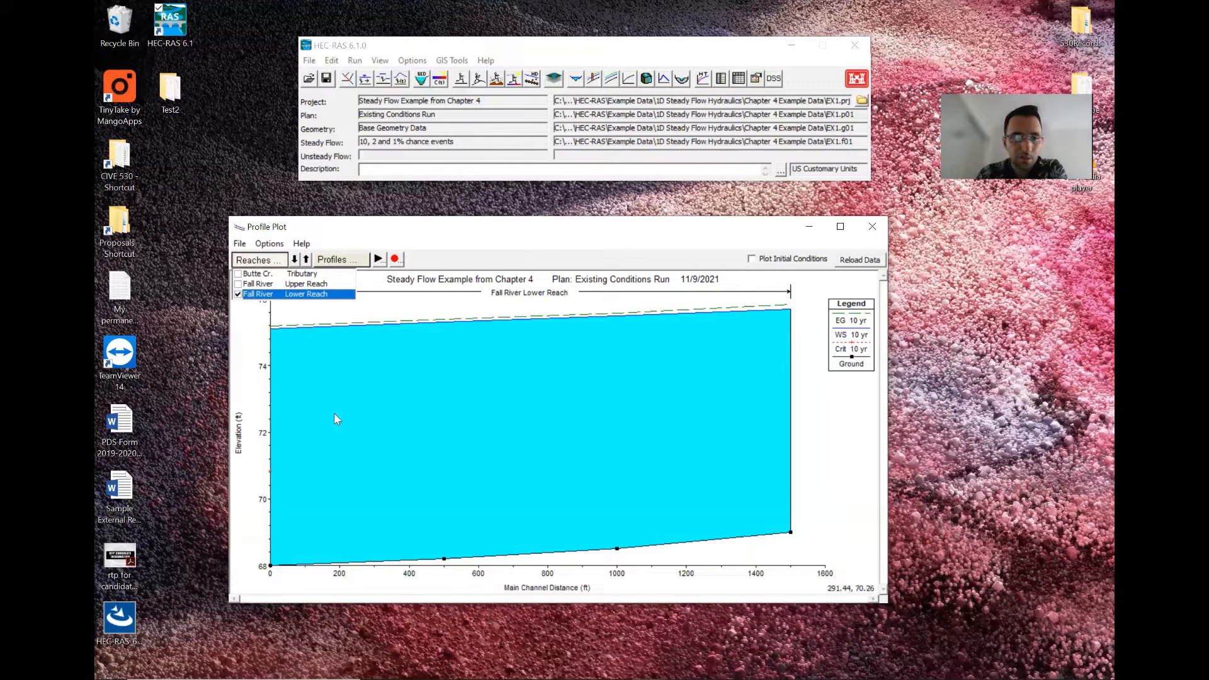
# Add Fall River Upper Reach to the profile plot alongside Lower Reach, examine the combined profile, and close the plot.
pyautogui.click(238, 285)
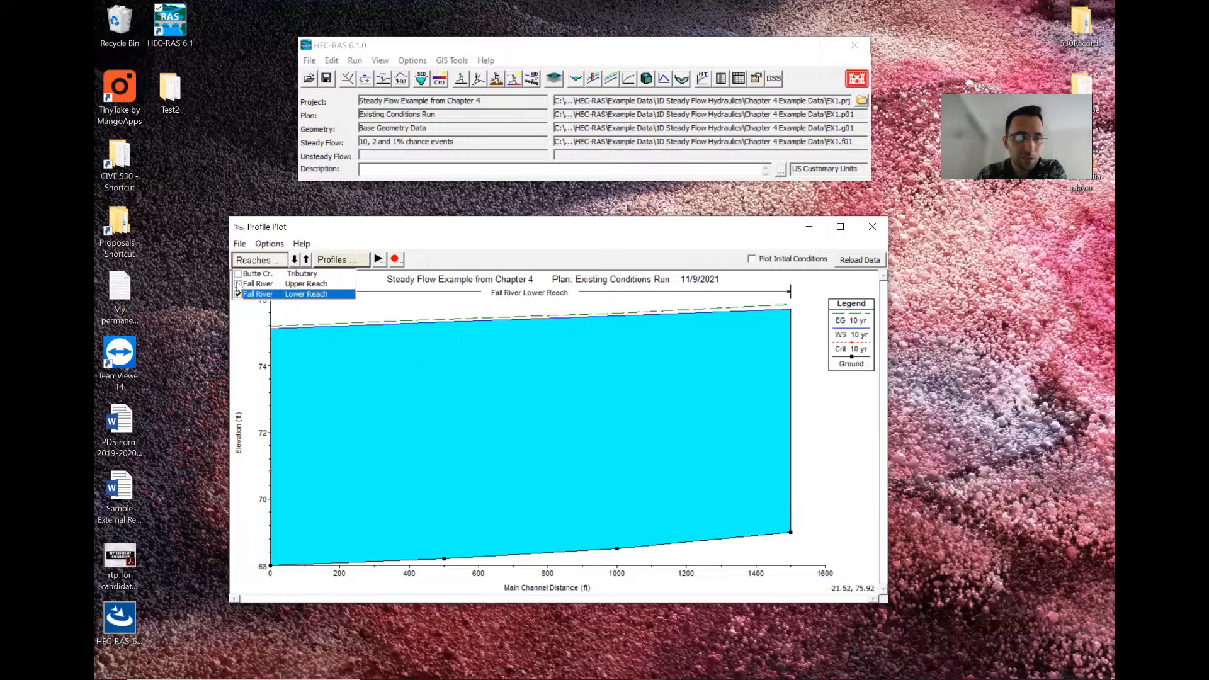
pyautogui.click(238, 274)
pyautogui.click(238, 274)
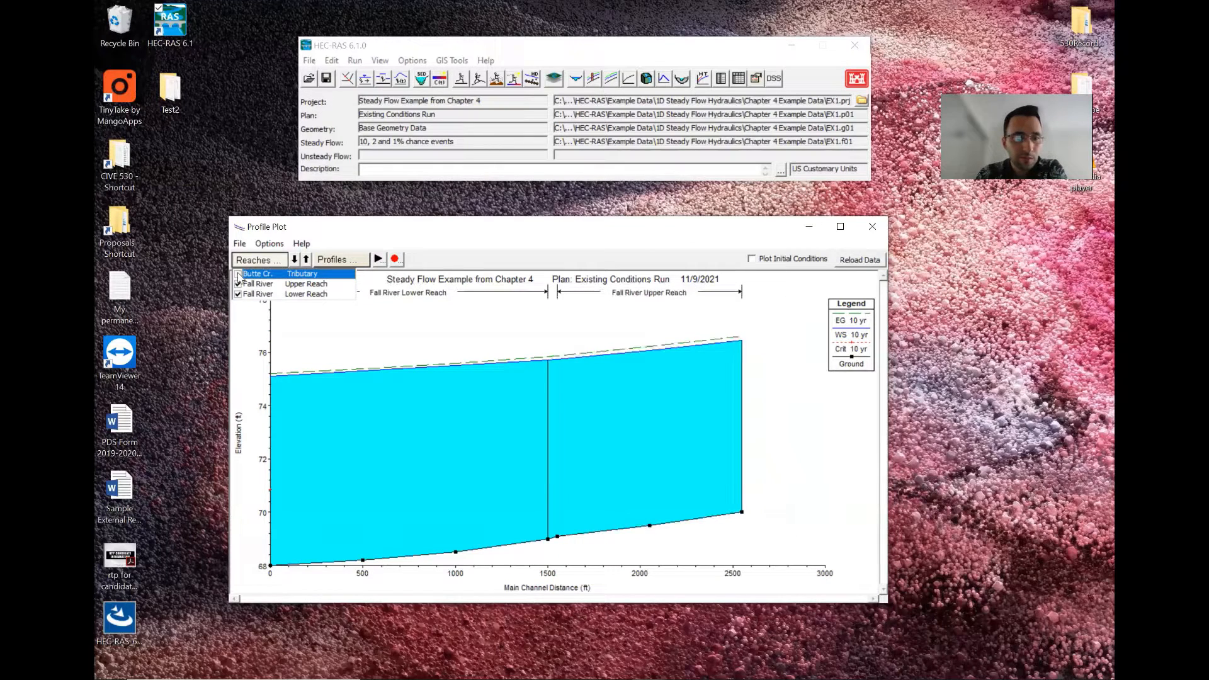
pyautogui.click(340, 323)
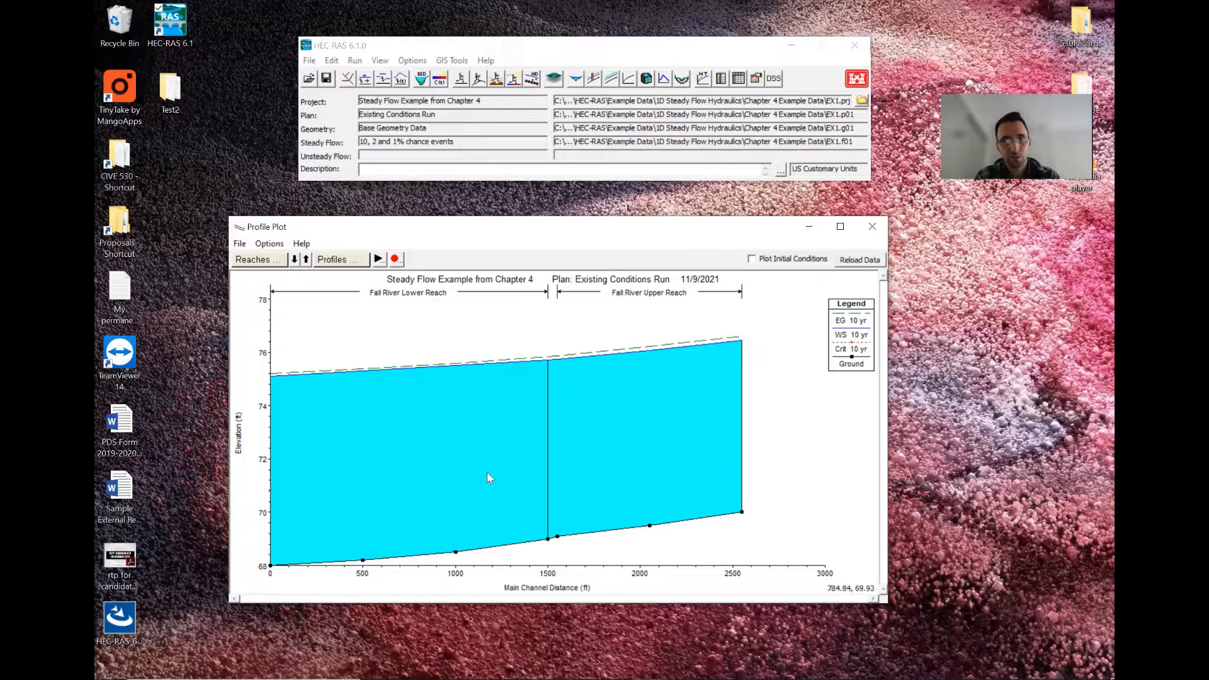
pyautogui.click(867, 234)
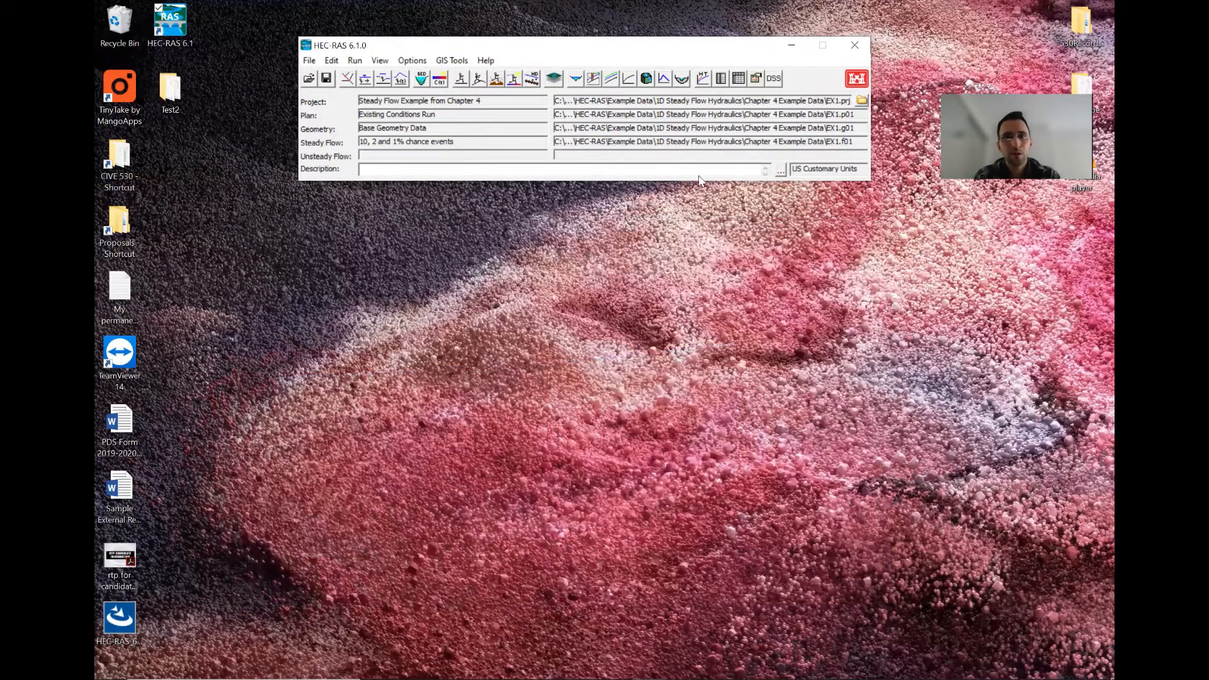
# Open the X-Y-Z Perspective Plot in the old 3D viewer, widen its window, and rotate the river to a rotation angle of 154.
pyautogui.click(647, 82)
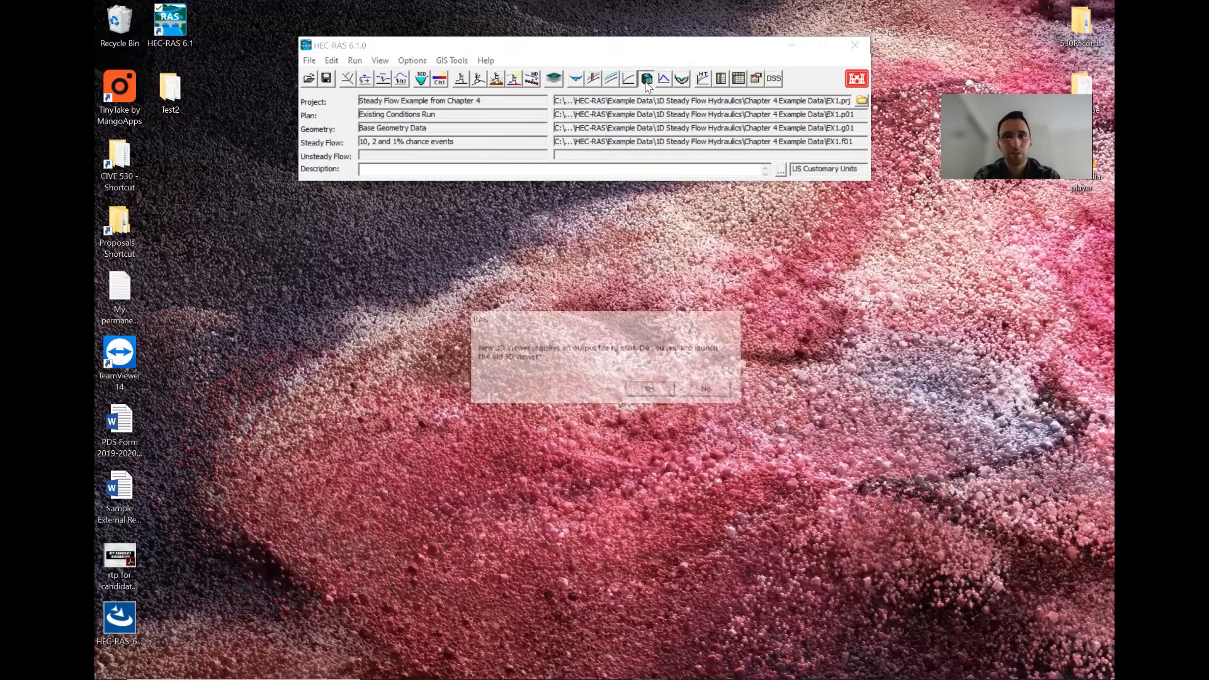
pyautogui.click(653, 389)
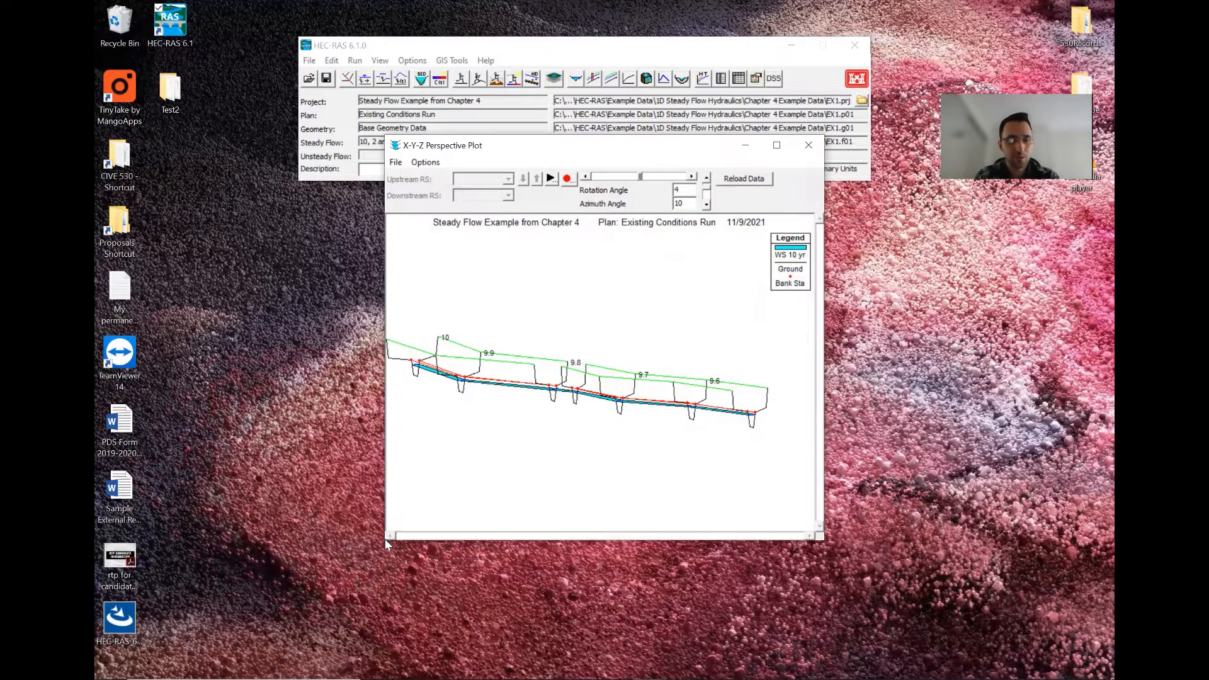
pyautogui.moveTo(228, 608); pyautogui.dragTo(229, 606)
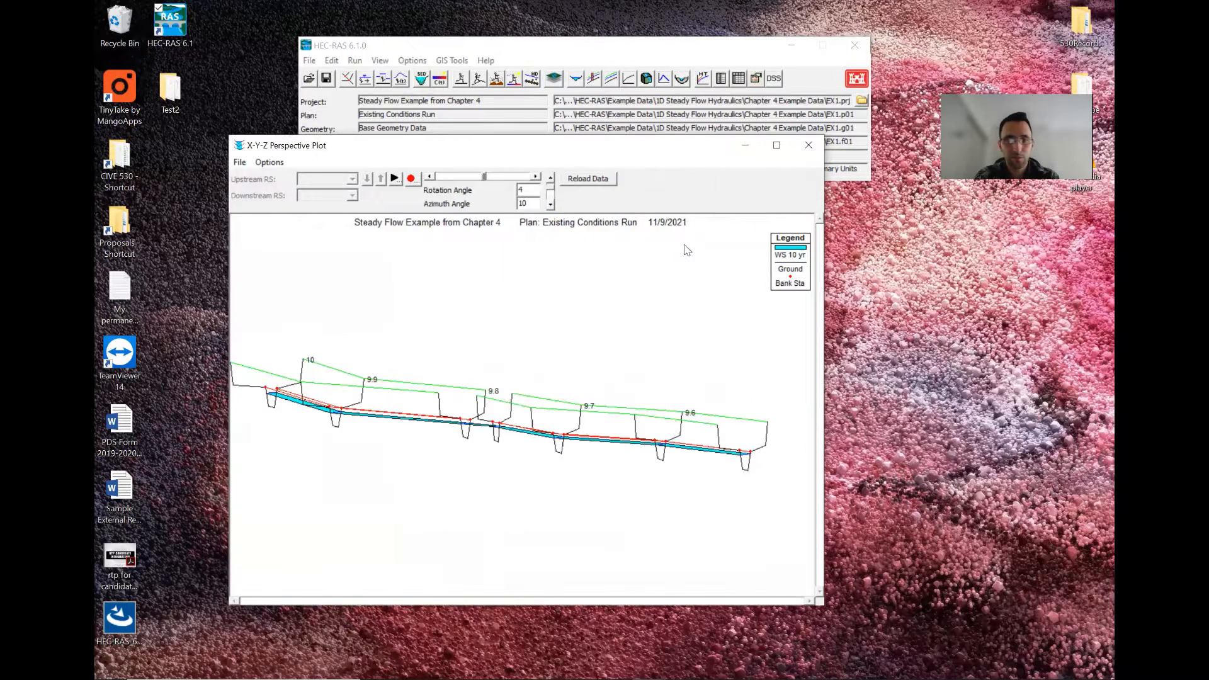
pyautogui.click(535, 177)
pyautogui.click(536, 177)
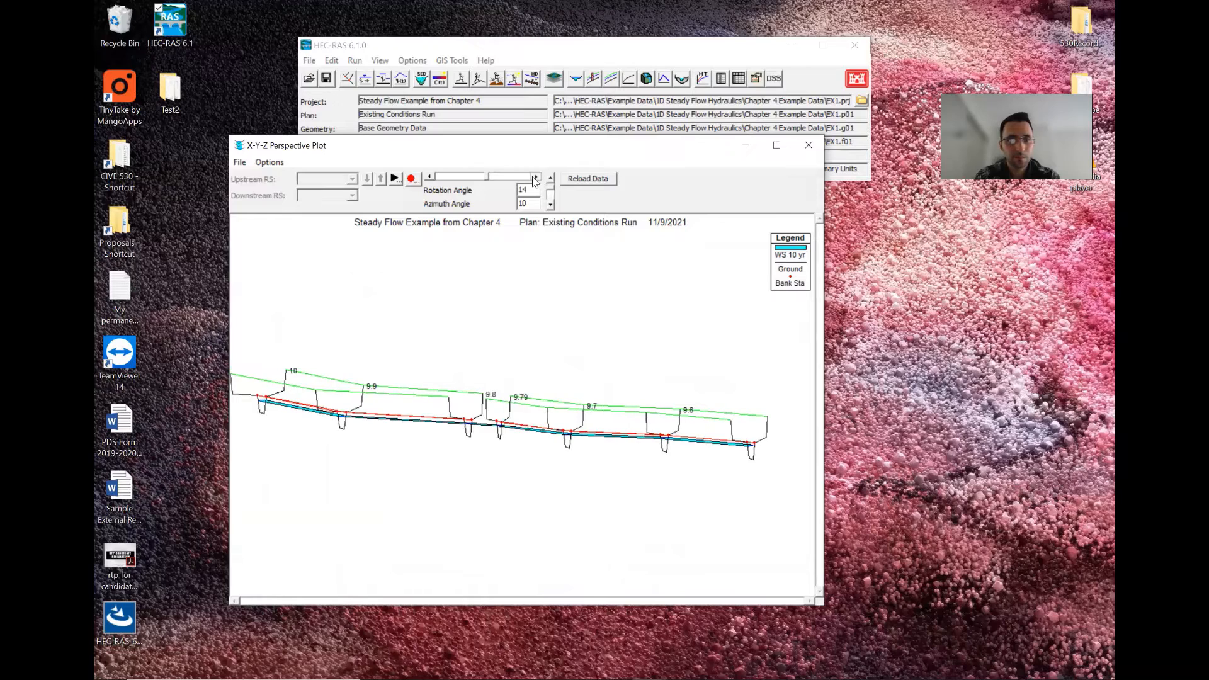
pyautogui.moveTo(535, 177); pyautogui.dragTo(536, 177)
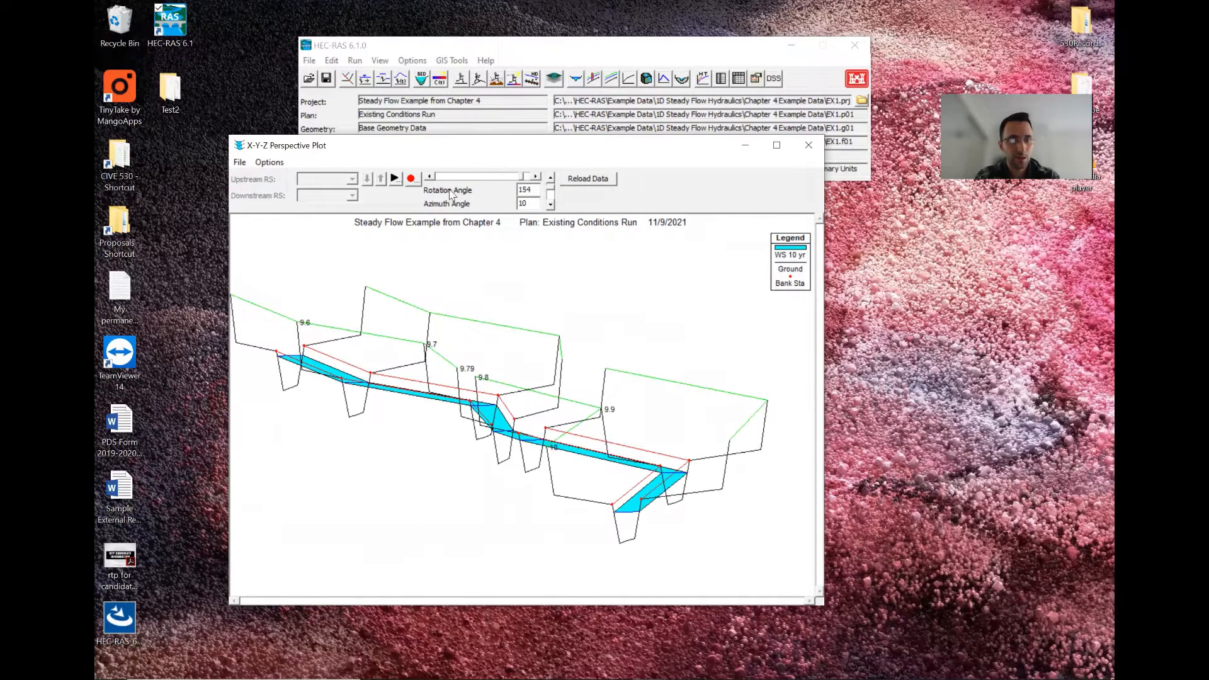
# Set the perspective plot's rotation angle to 139 and its azimuth angle to 40.
pyautogui.click(429, 177)
pyautogui.click(428, 177)
pyautogui.click(429, 177)
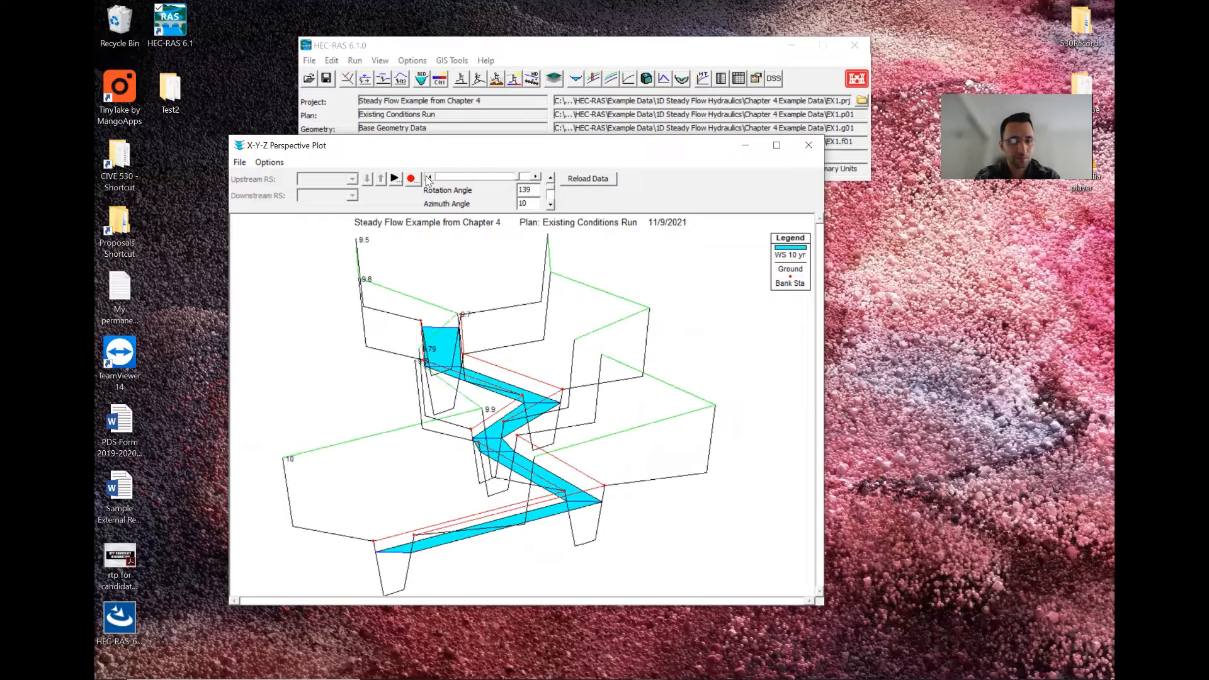
pyautogui.click(551, 206)
pyautogui.click(552, 206)
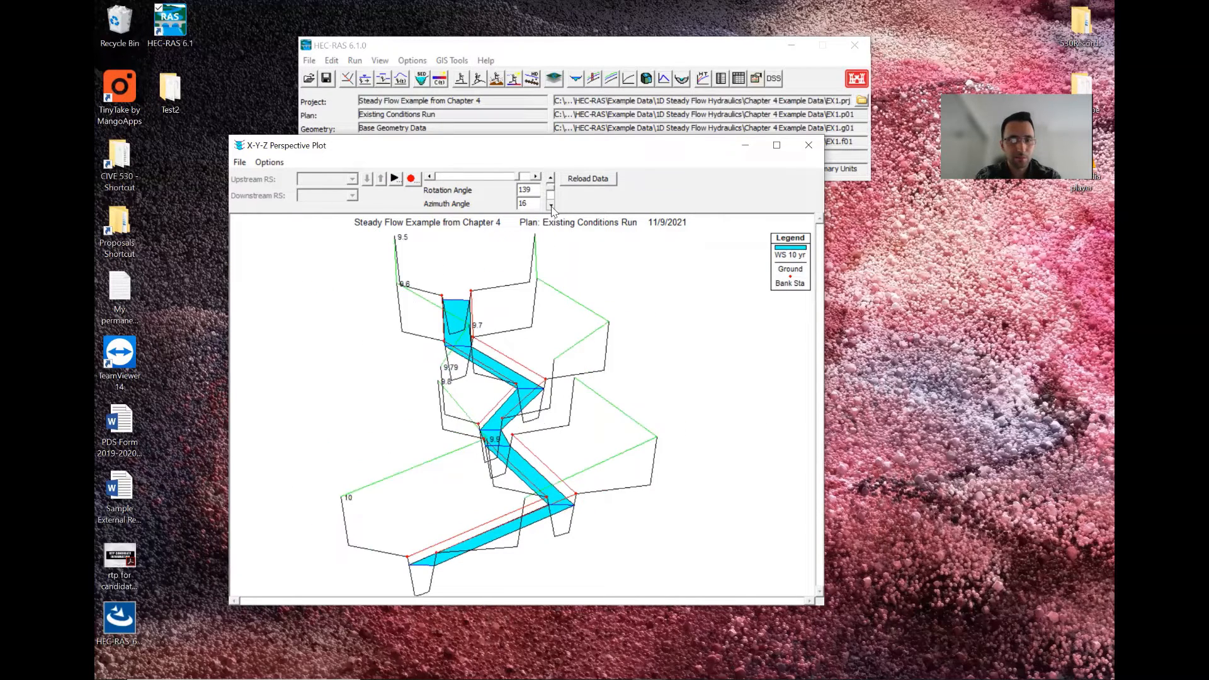
pyautogui.click(552, 206)
pyautogui.click(552, 206)
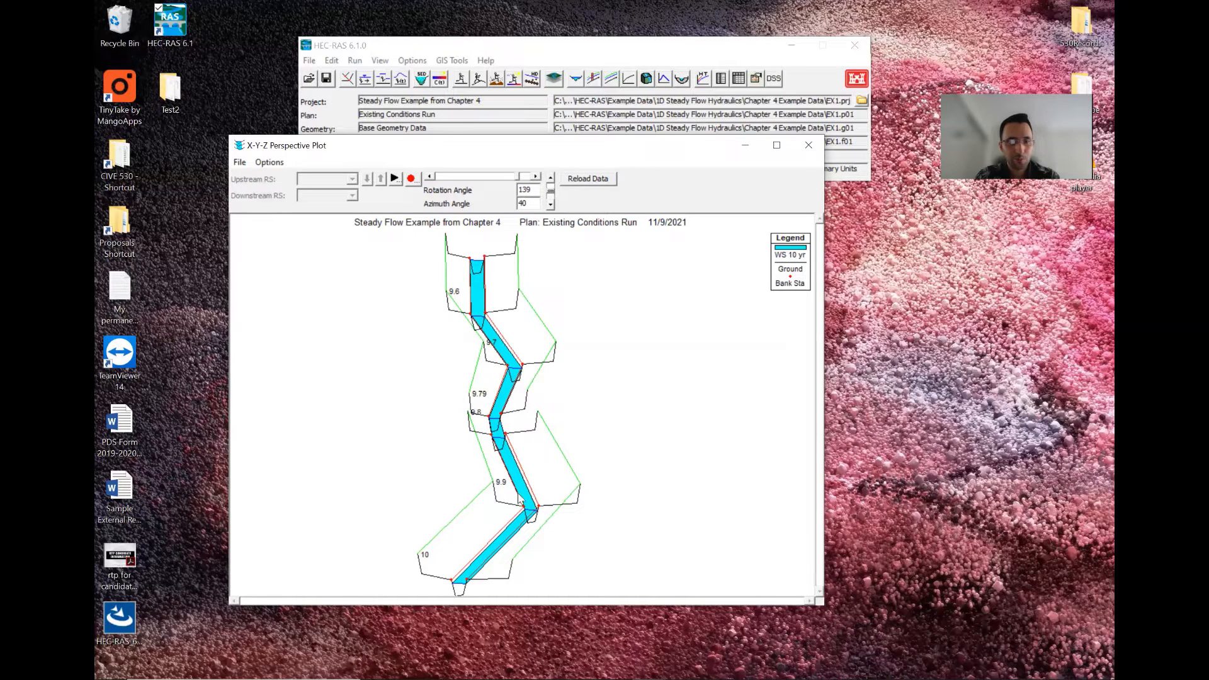
# Rotate the perspective plot to 180 and back to 85 to inspect the reach from both sides, and close it.
pyautogui.click(536, 177)
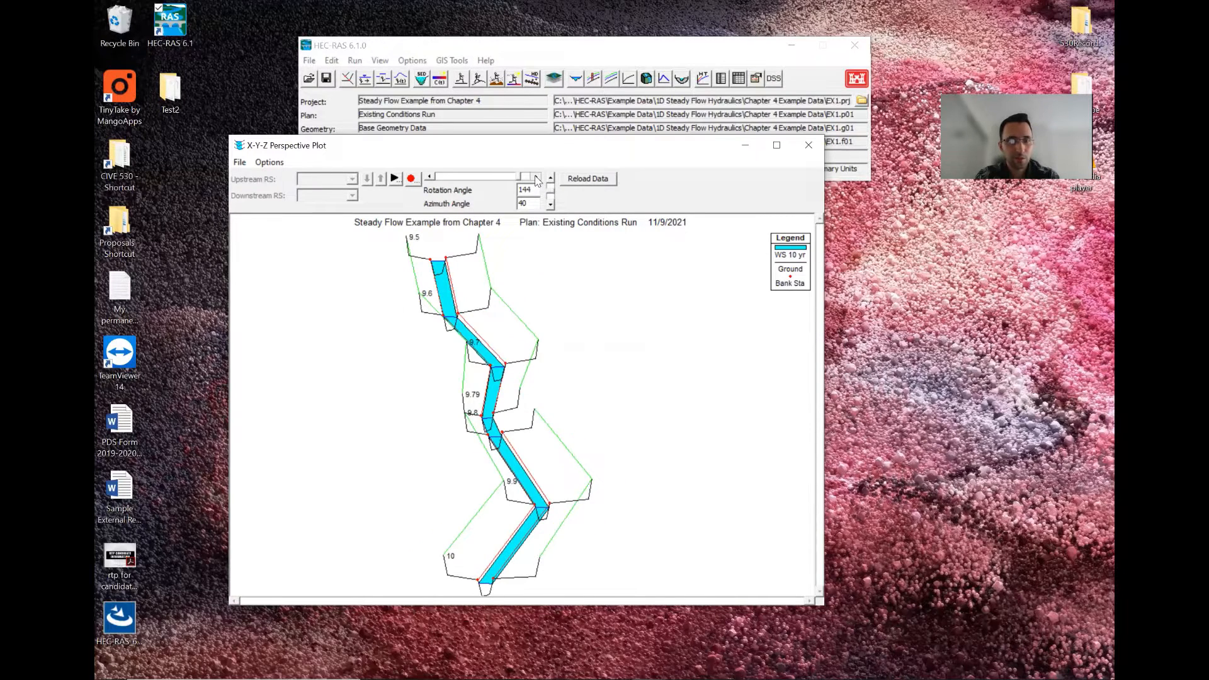
pyautogui.click(536, 177)
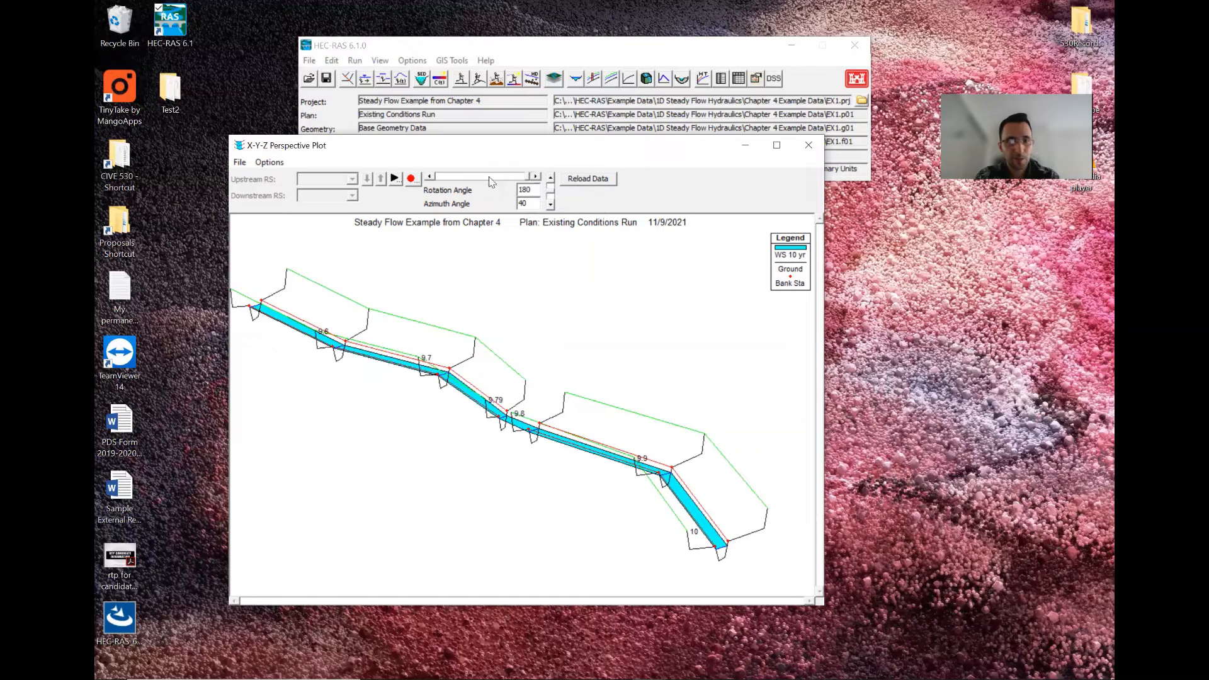
pyautogui.click(432, 179)
pyautogui.click(432, 178)
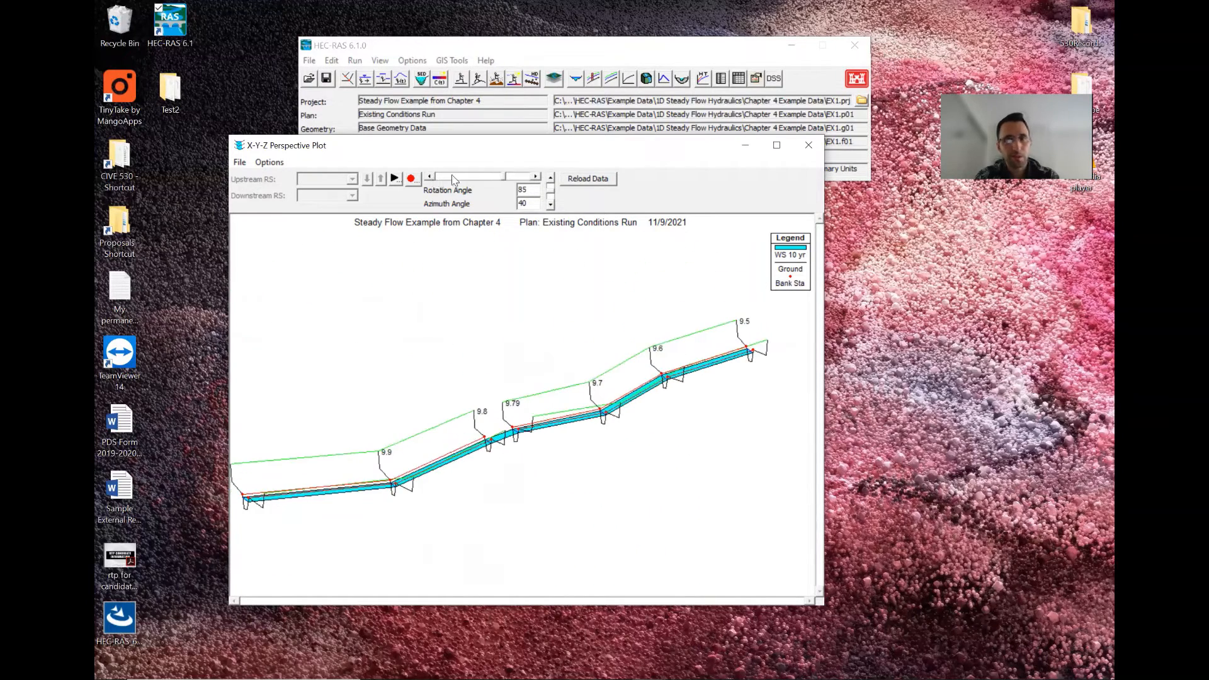
pyautogui.click(808, 145)
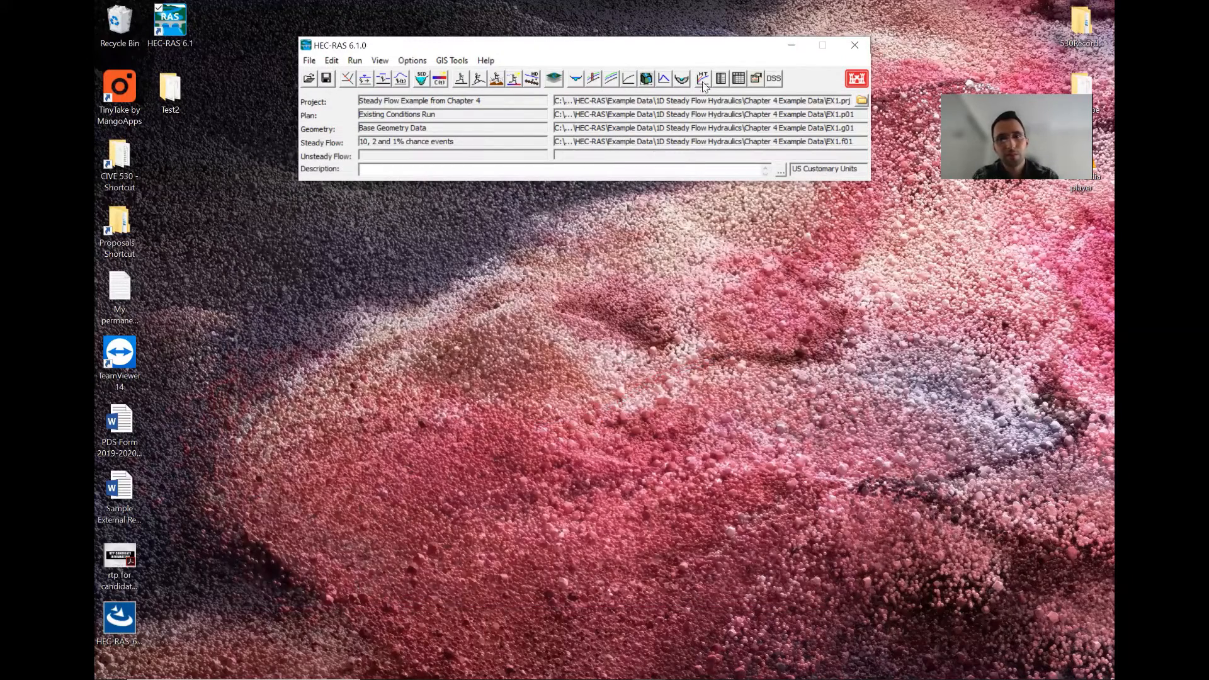
# Open the Profile Output Table, examine the 10 yr results for Upper Reach station 10, and close the table.
pyautogui.click(735, 79)
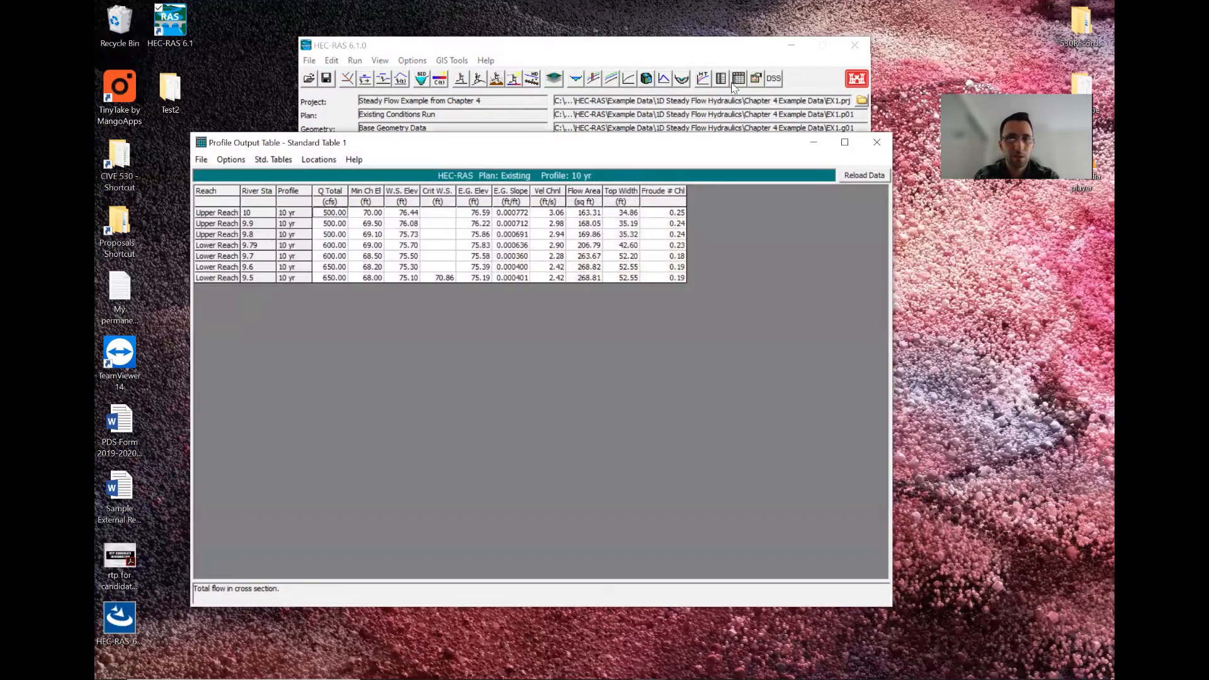
pyautogui.click(211, 213)
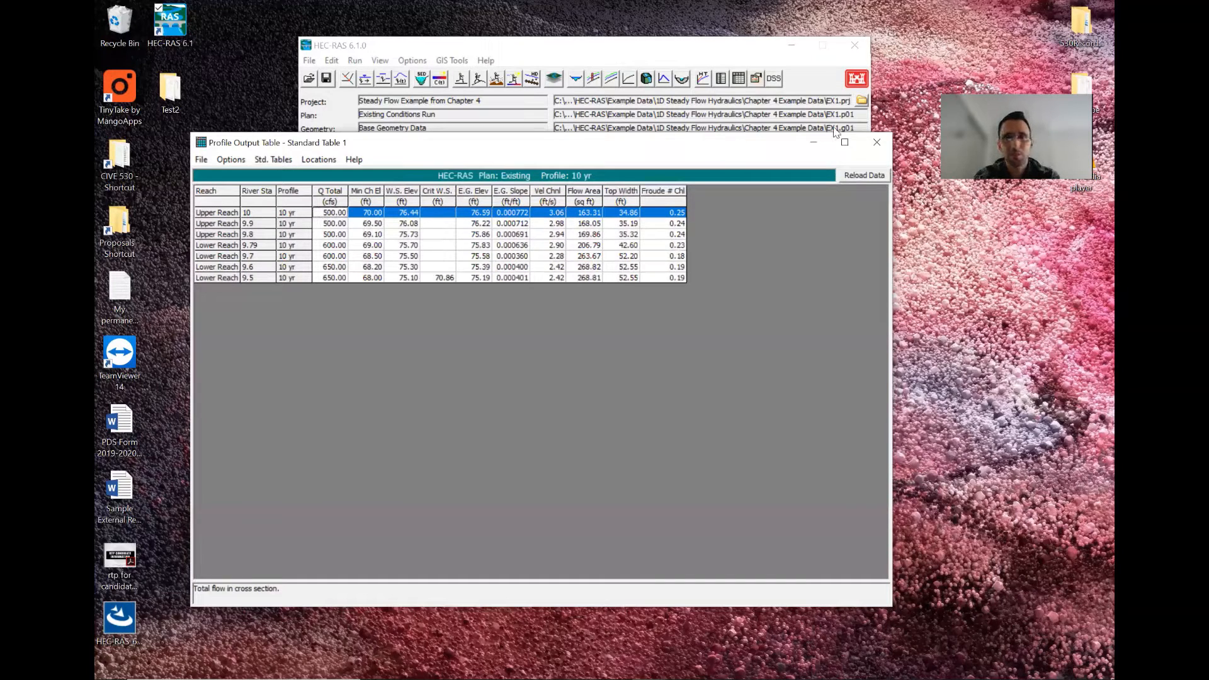
pyautogui.click(877, 142)
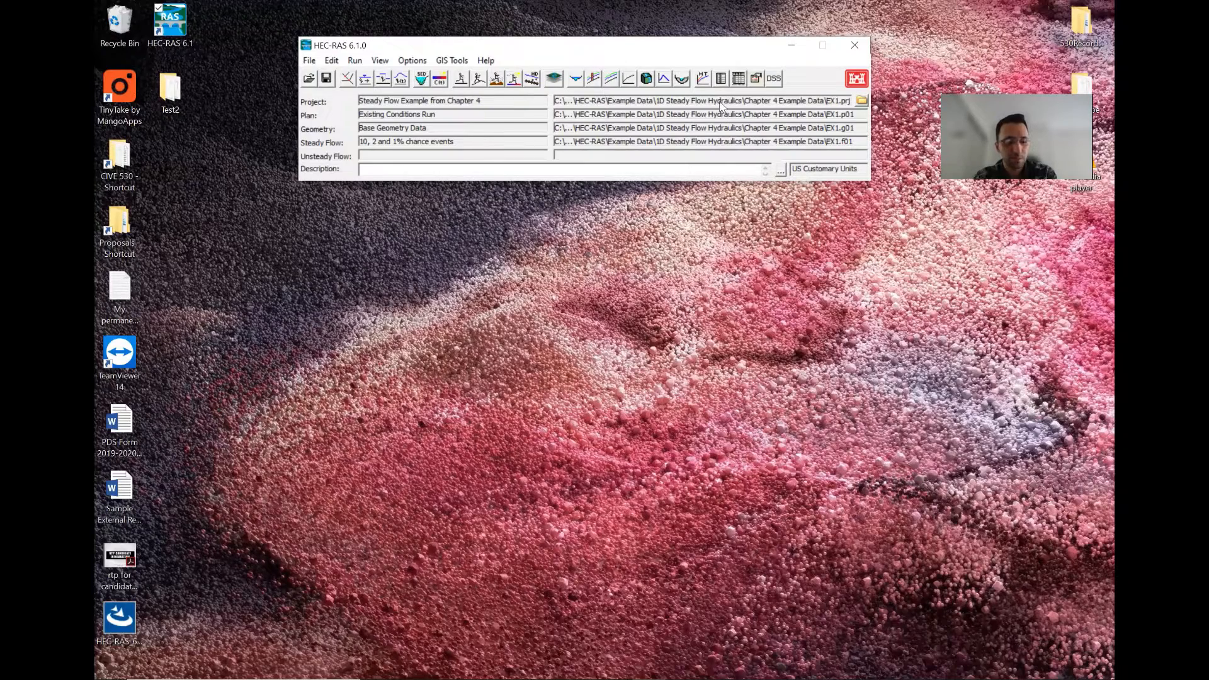
# Switch to the web browser showing the HEC-RAS site and open its Documentation page.
pyautogui.hotkey('alt', 'Tab')
pyautogui.hotkey('alt', 'Tab')
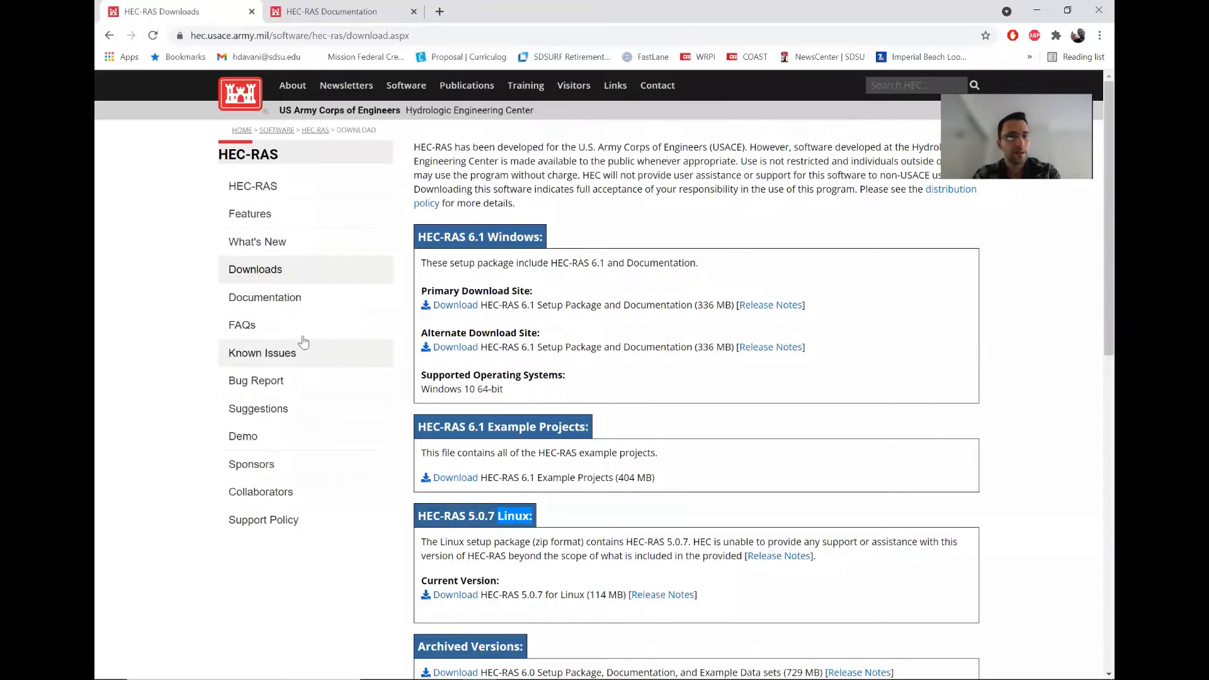
pyautogui.click(285, 303)
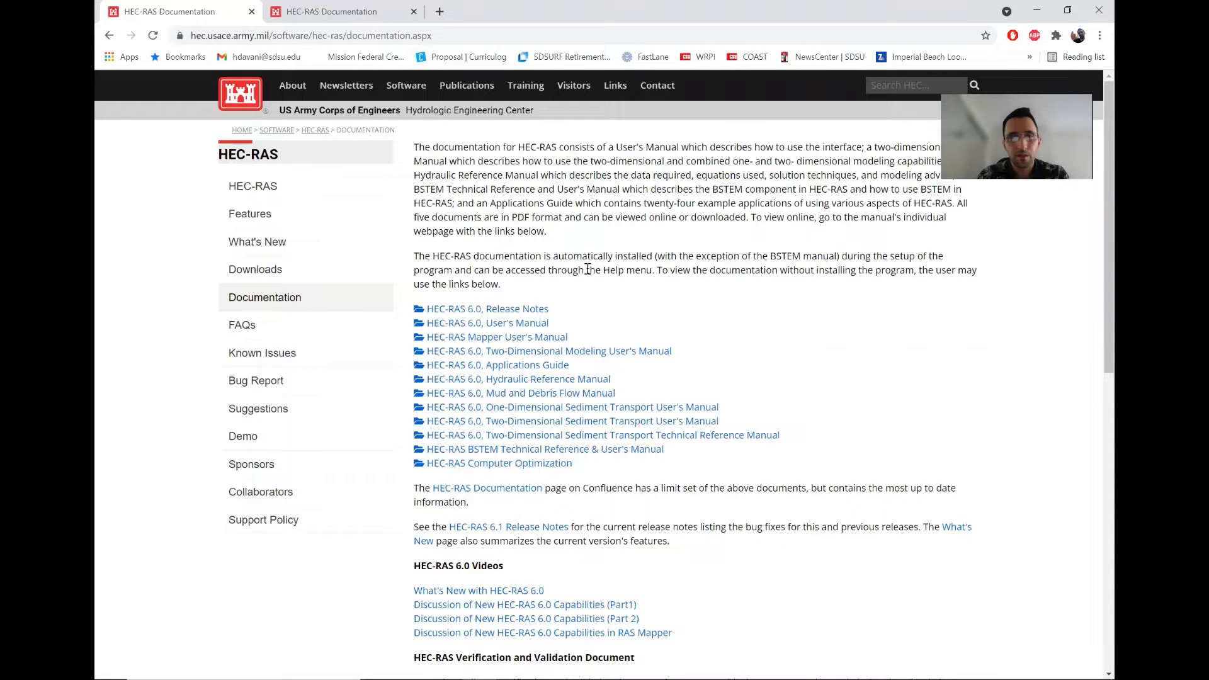
# Open the HEC-RAS 6.0 User's Manual from the documentation page and skim its front matter through the table of contents.
pyautogui.middleClick(520, 324)
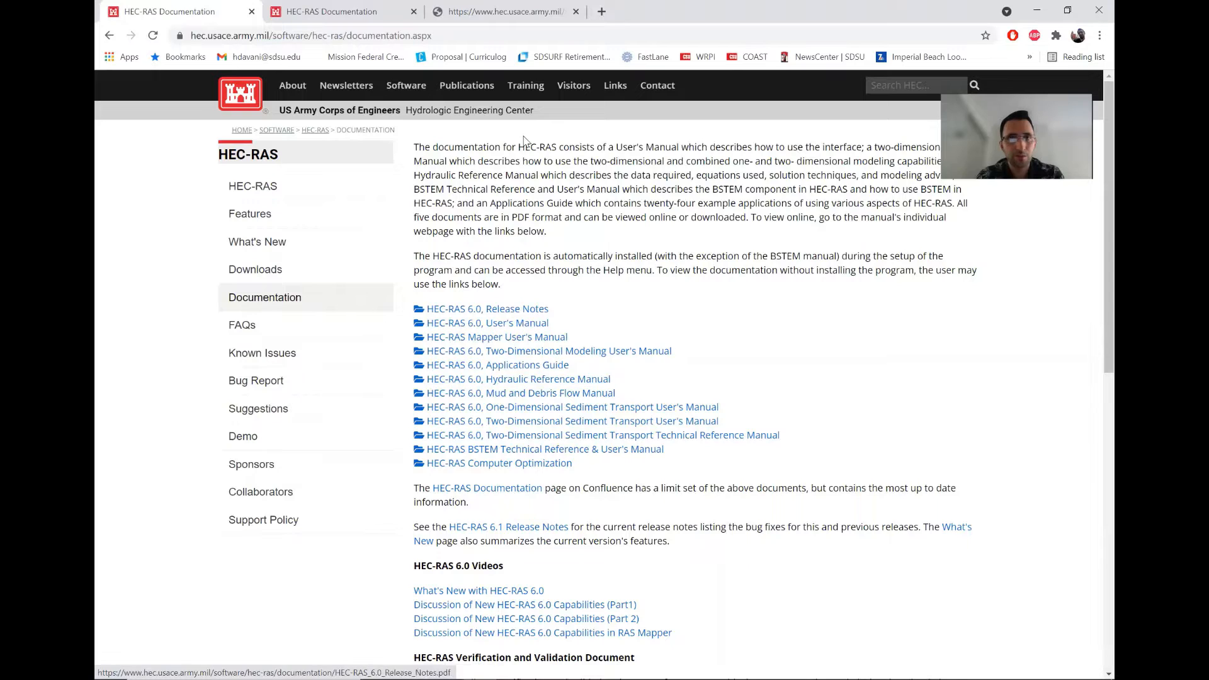
pyautogui.click(541, 18)
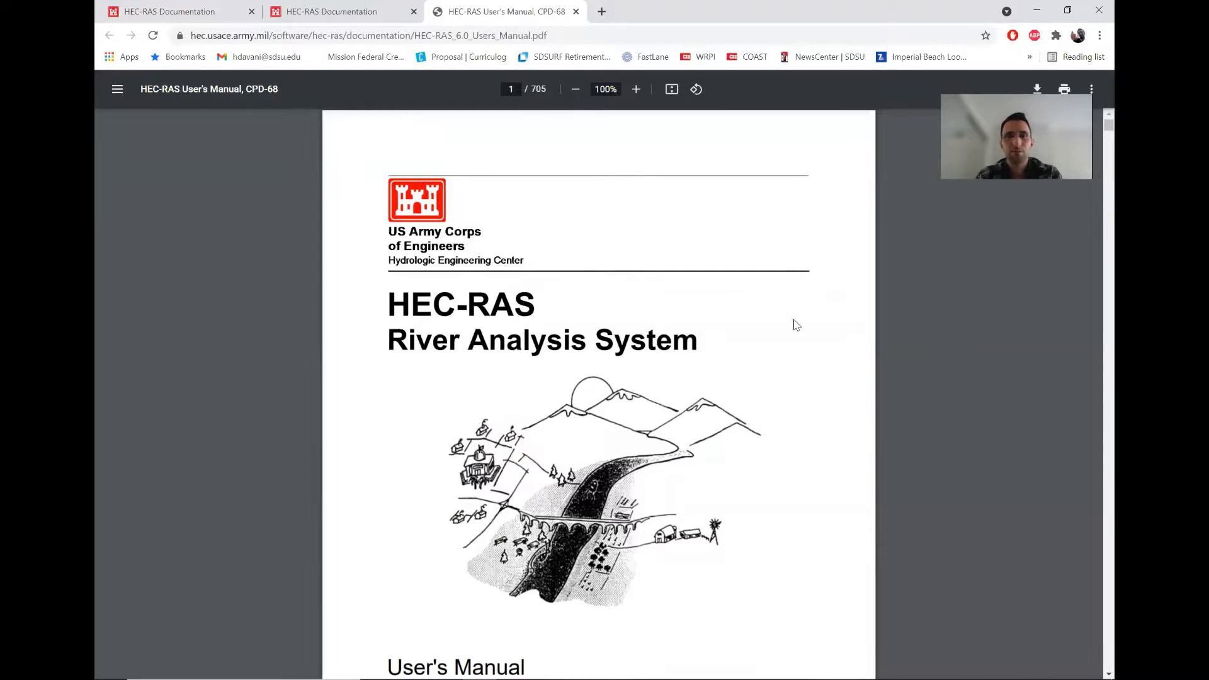
pyautogui.scroll(-4, 795, 325)
pyautogui.scroll(-20, 795, 334)
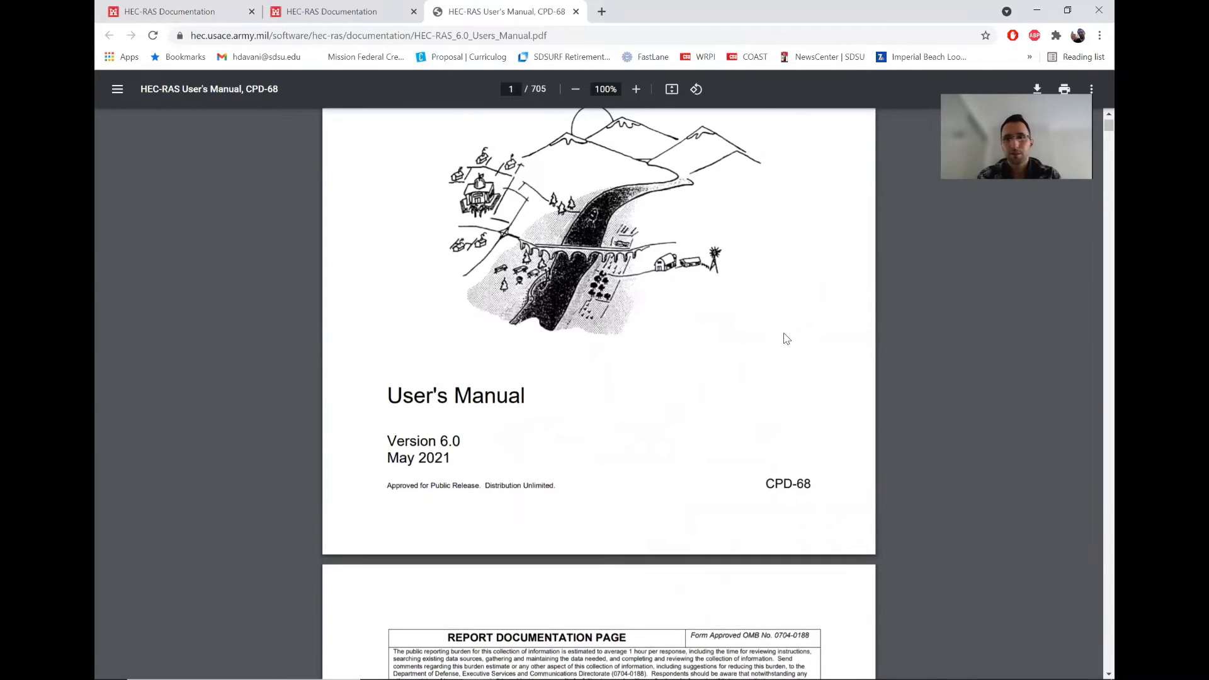
pyautogui.scroll(-20, 890, 313)
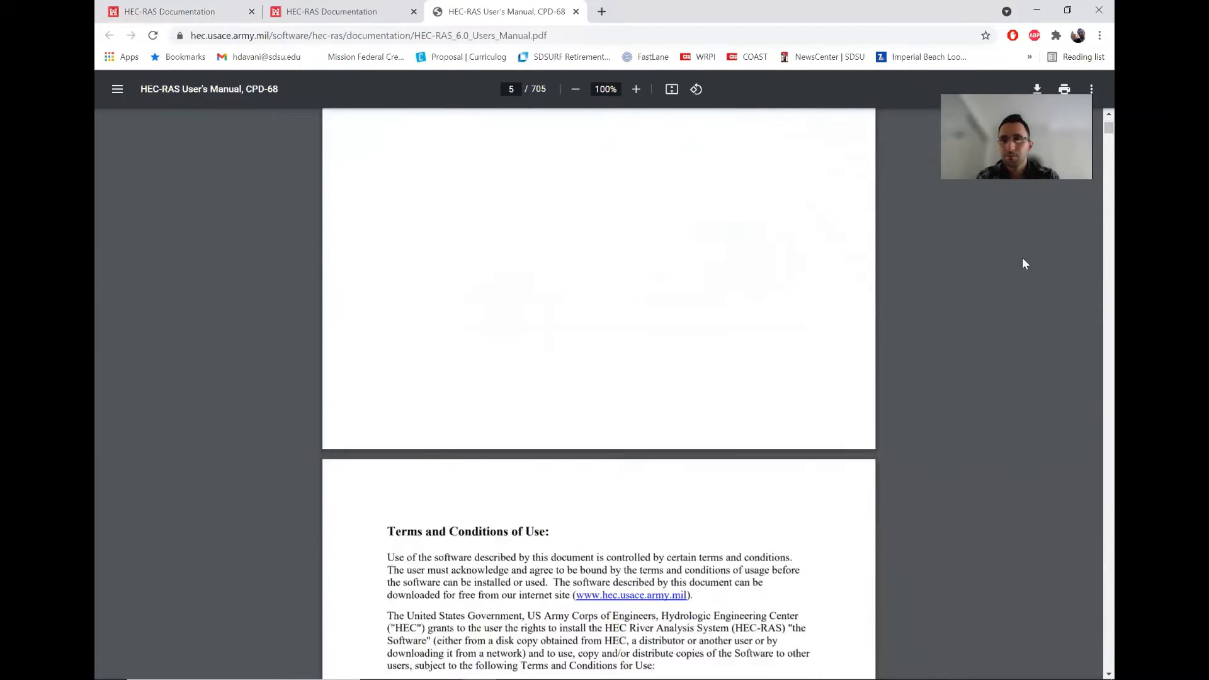
pyautogui.scroll(-6, 984, 298)
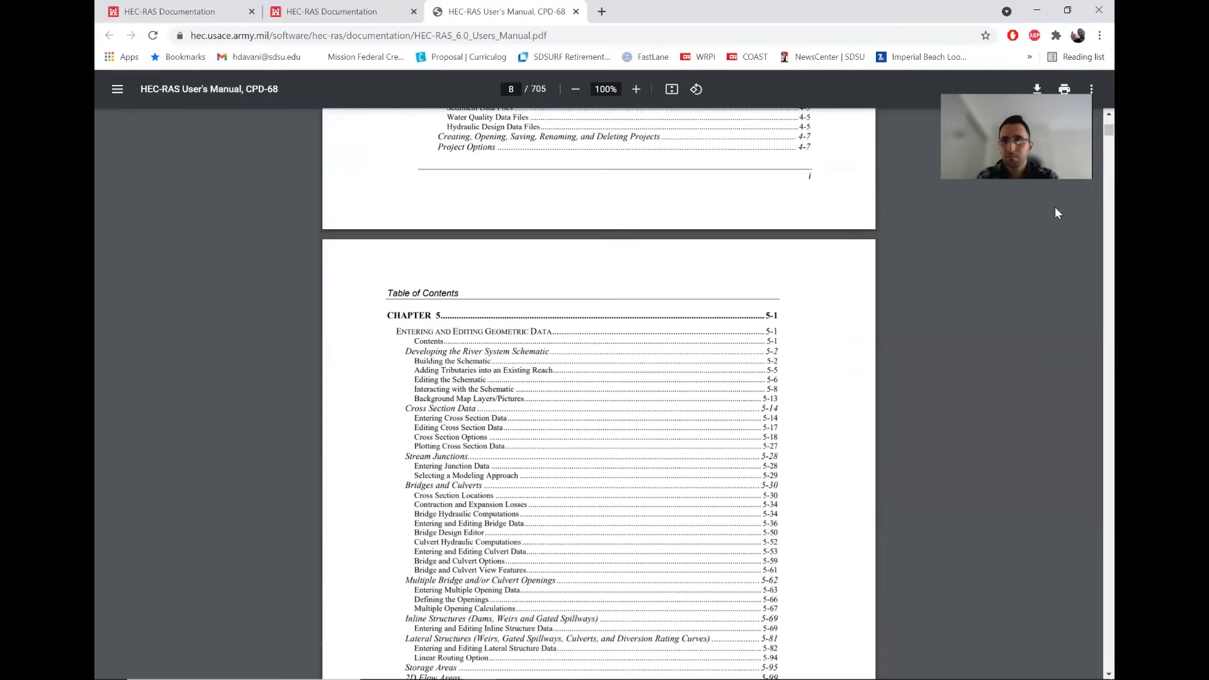
# Examine the Chapter 3 overview in the User's Manual, including the Cross Section plot, Steady Flow Analysis and Steady Flow Data figures.
pyautogui.moveTo(1093, 126); pyautogui.dragTo(1094, 159)
pyautogui.scroll(10, 758, 386)
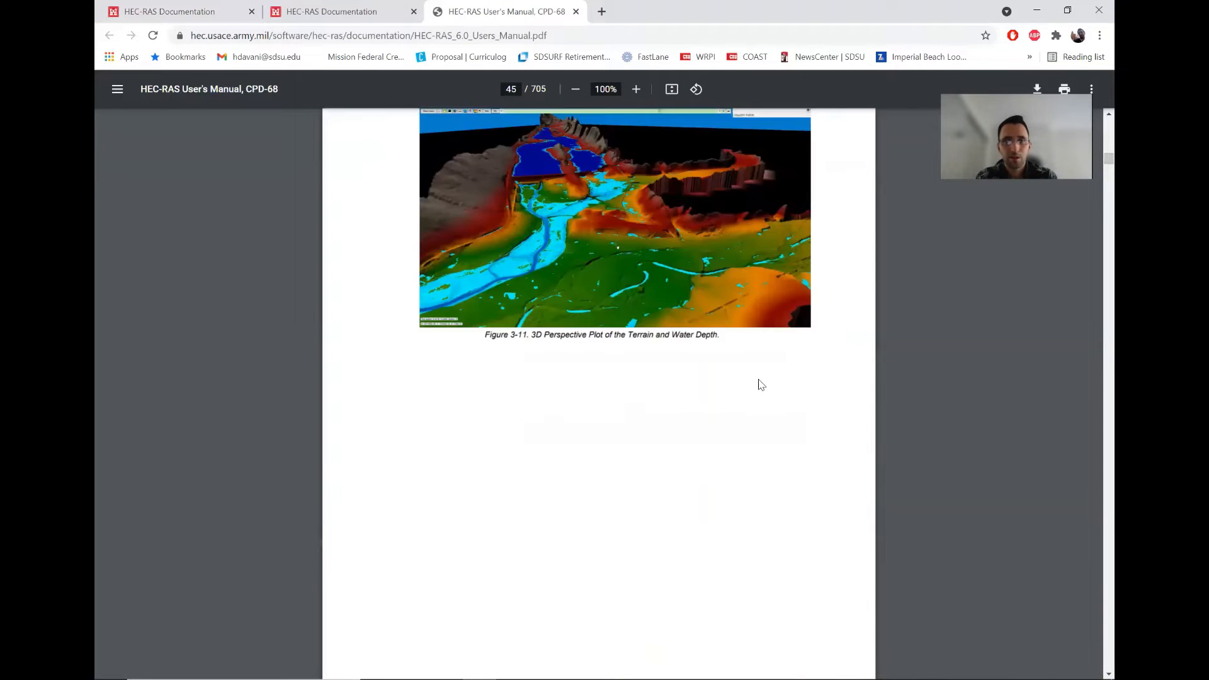
pyautogui.scroll(-2, 716, 418)
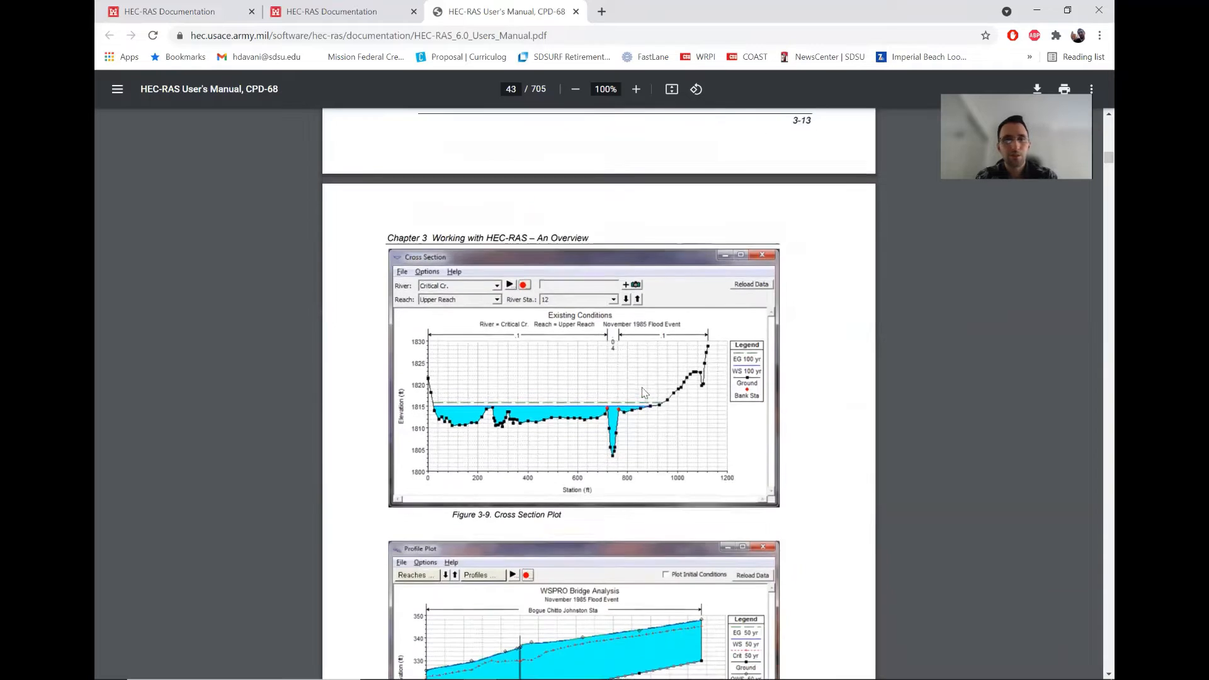
pyautogui.scroll(9, 643, 384)
pyautogui.scroll(15, 643, 384)
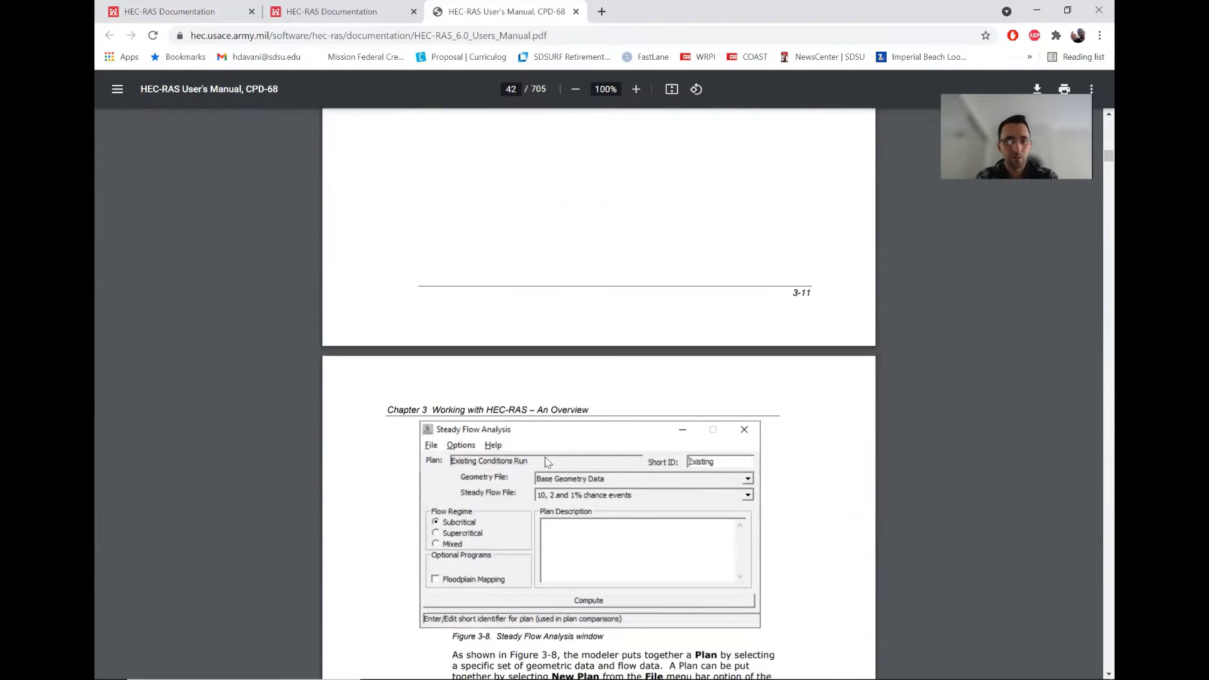
pyautogui.scroll(5, 569, 420)
pyautogui.scroll(9, 570, 420)
pyautogui.scroll(-5, 537, 408)
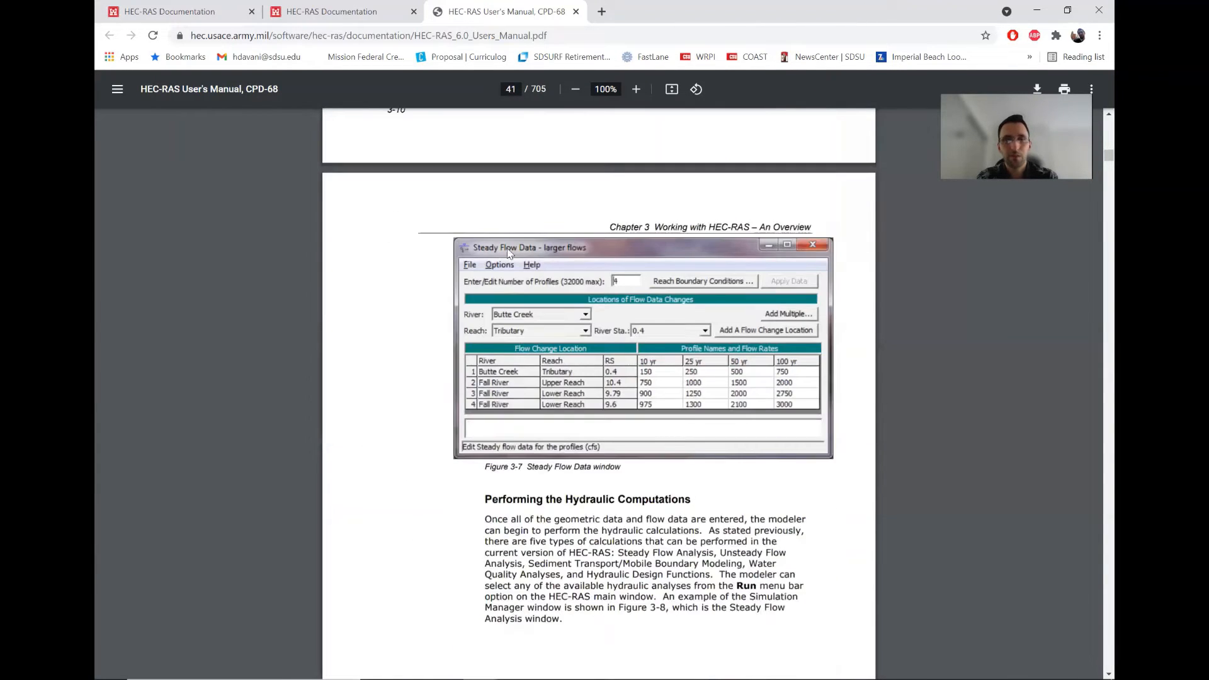
pyautogui.scroll(3, 620, 224)
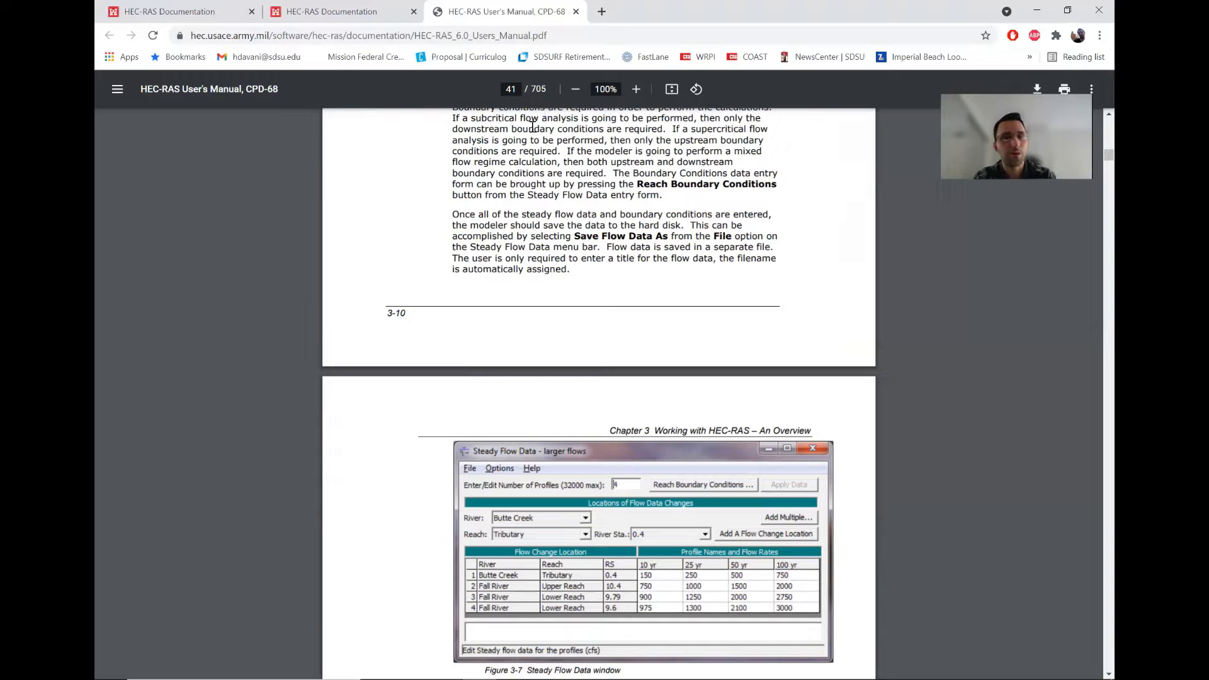
# Return to the documentation page and open the HEC-RAS 6.0 Applications Guide and Hydraulic Reference Manual in separate tabs.
pyautogui.click(369, 14)
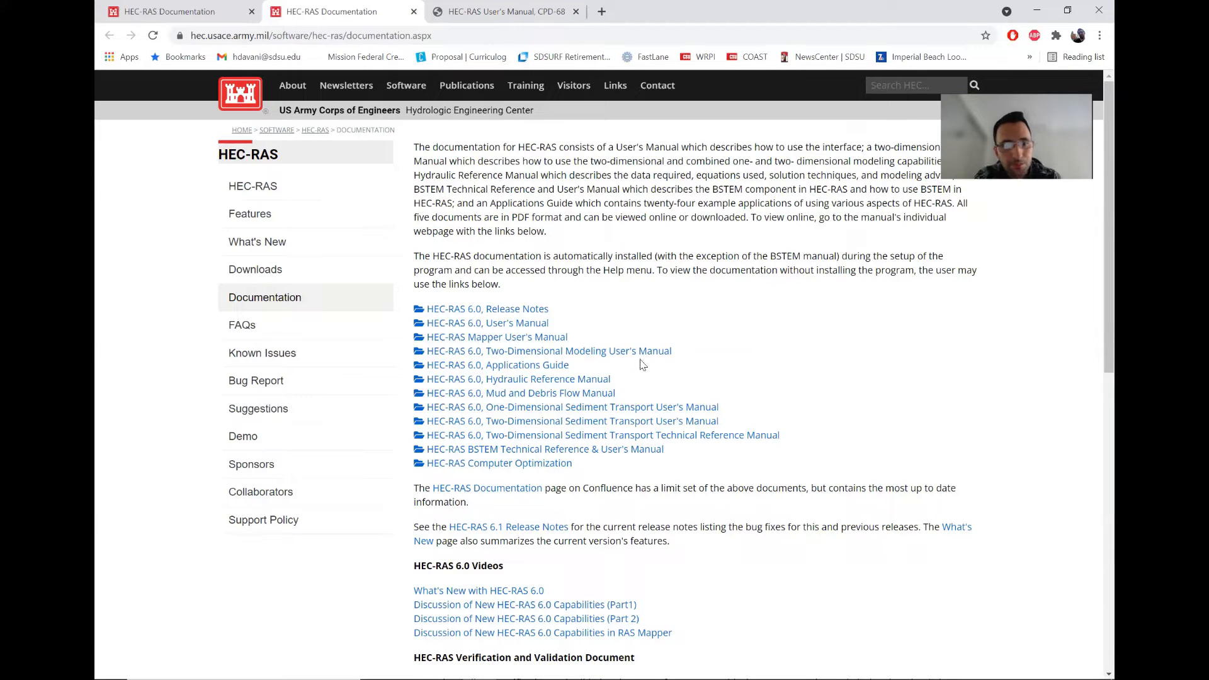
pyautogui.click(595, 379)
pyautogui.click(332, 11)
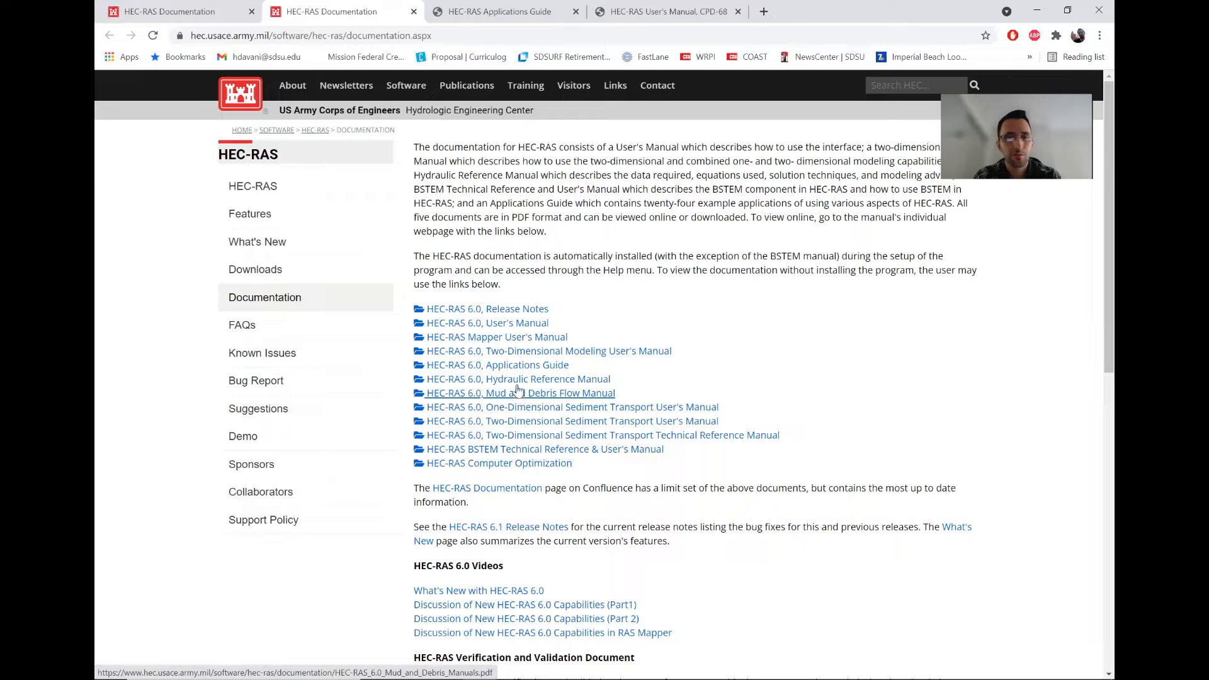
pyautogui.middleClick(517, 381)
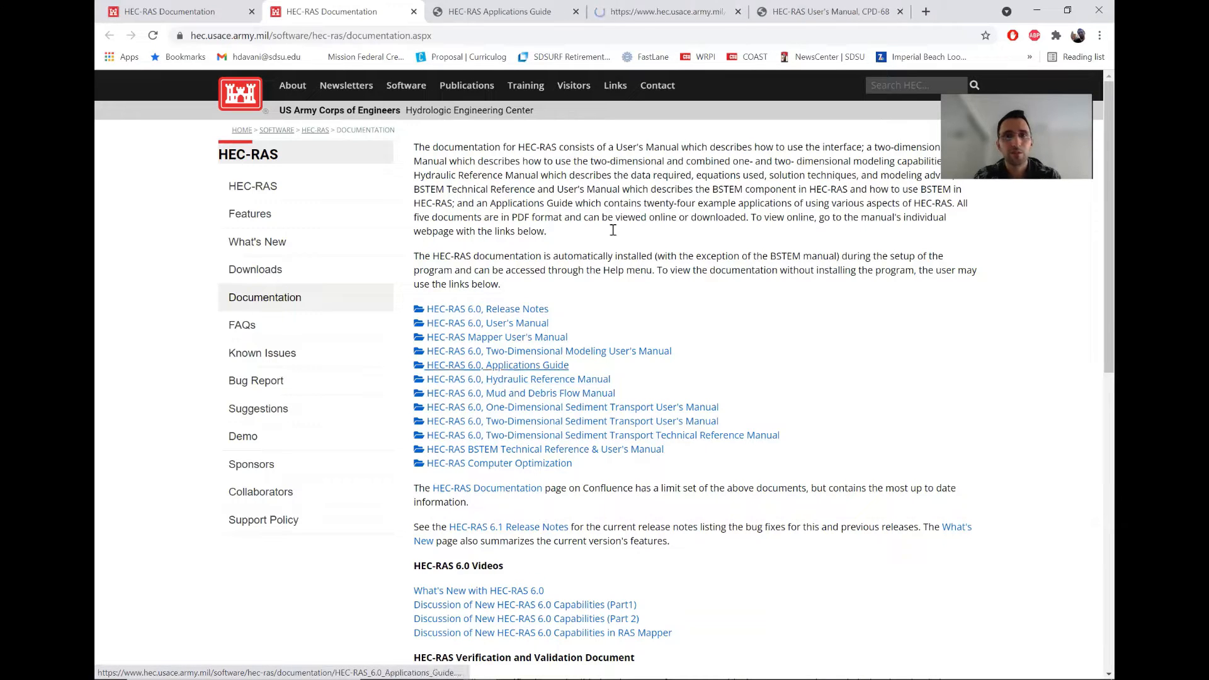
pyautogui.click(688, 11)
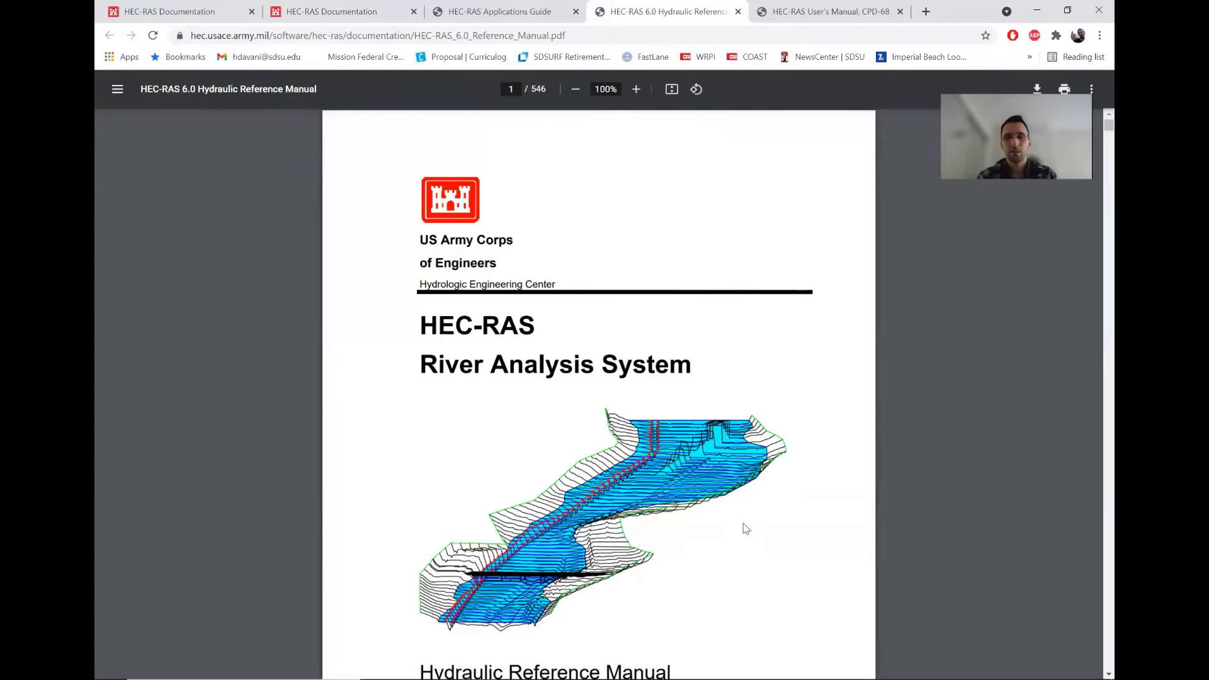
# Skim the Hydraulic Reference Manual's front matter and table of contents to see which topics it covers.
pyautogui.scroll(-4, 745, 528)
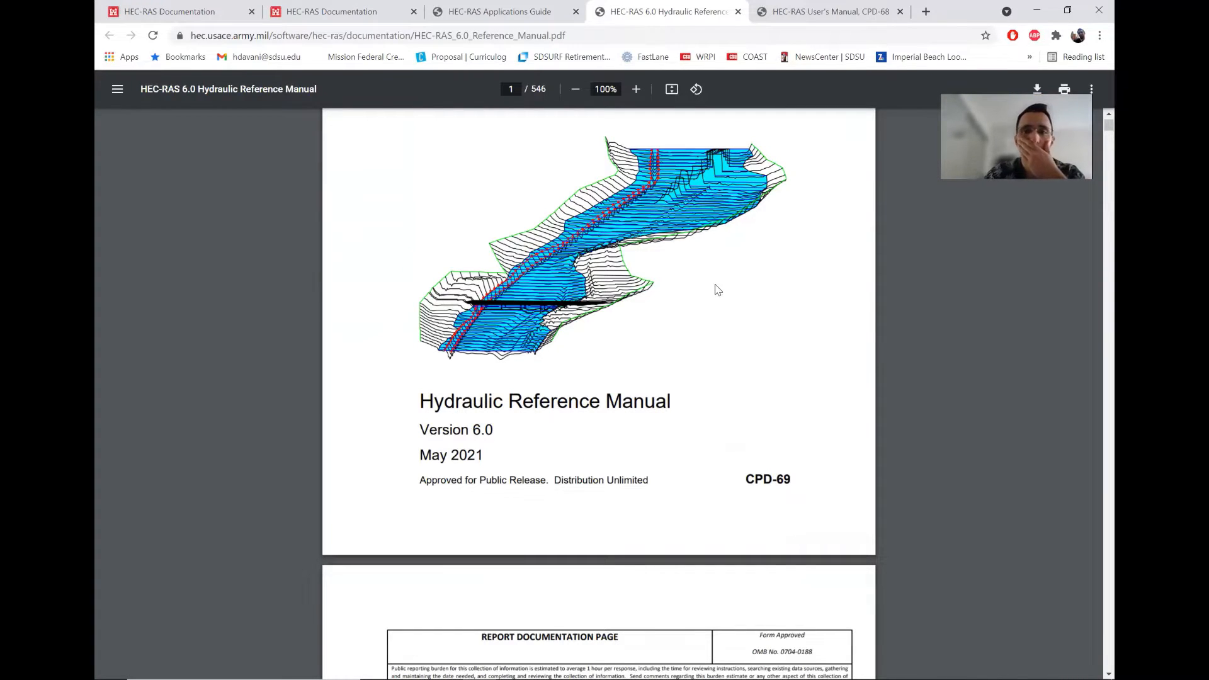
pyautogui.scroll(-10, 841, 368)
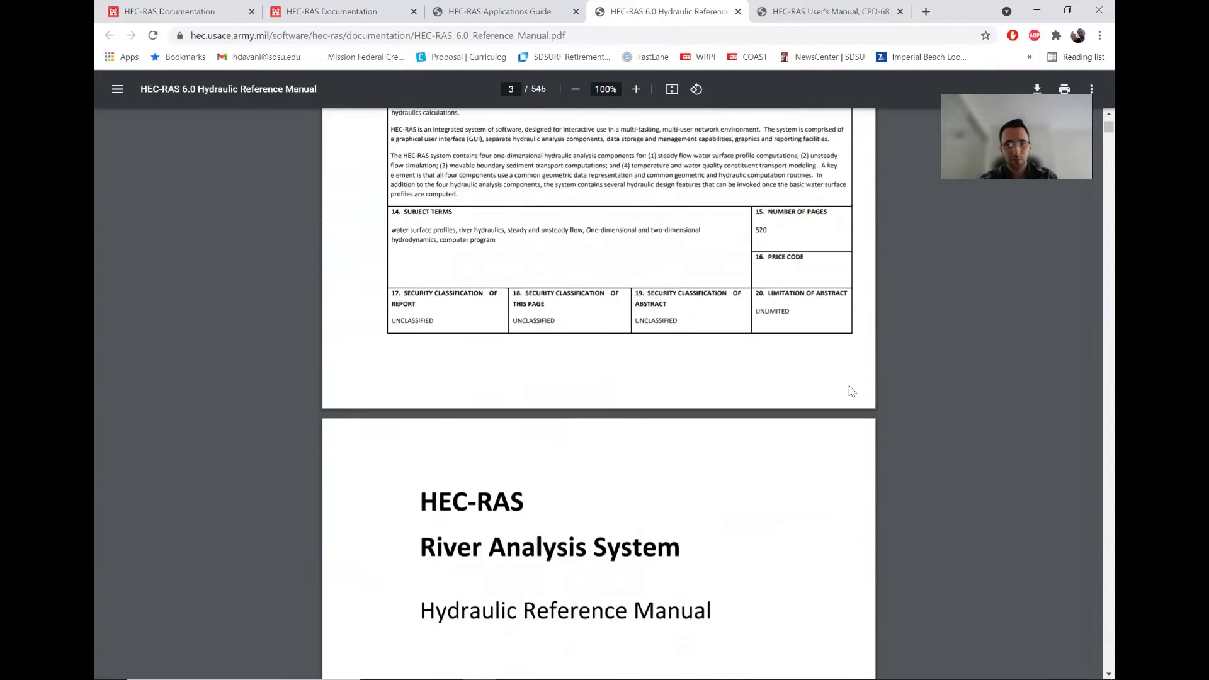
pyautogui.scroll(-6, 852, 390)
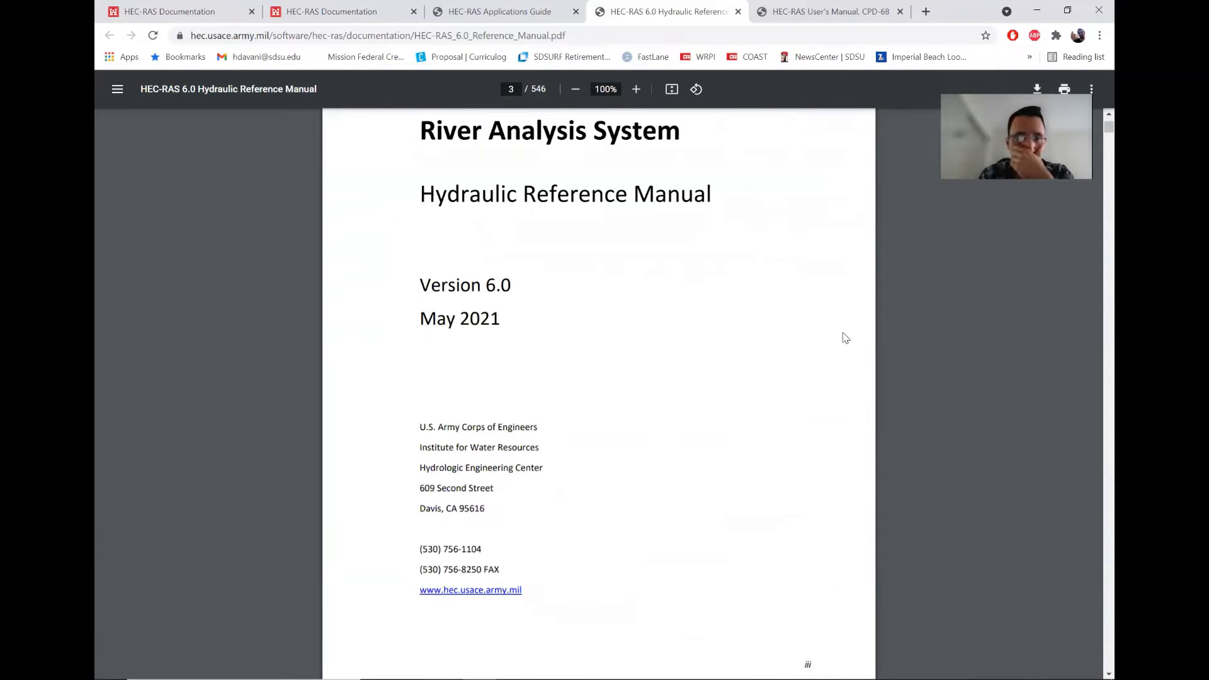
pyautogui.scroll(-20, 846, 343)
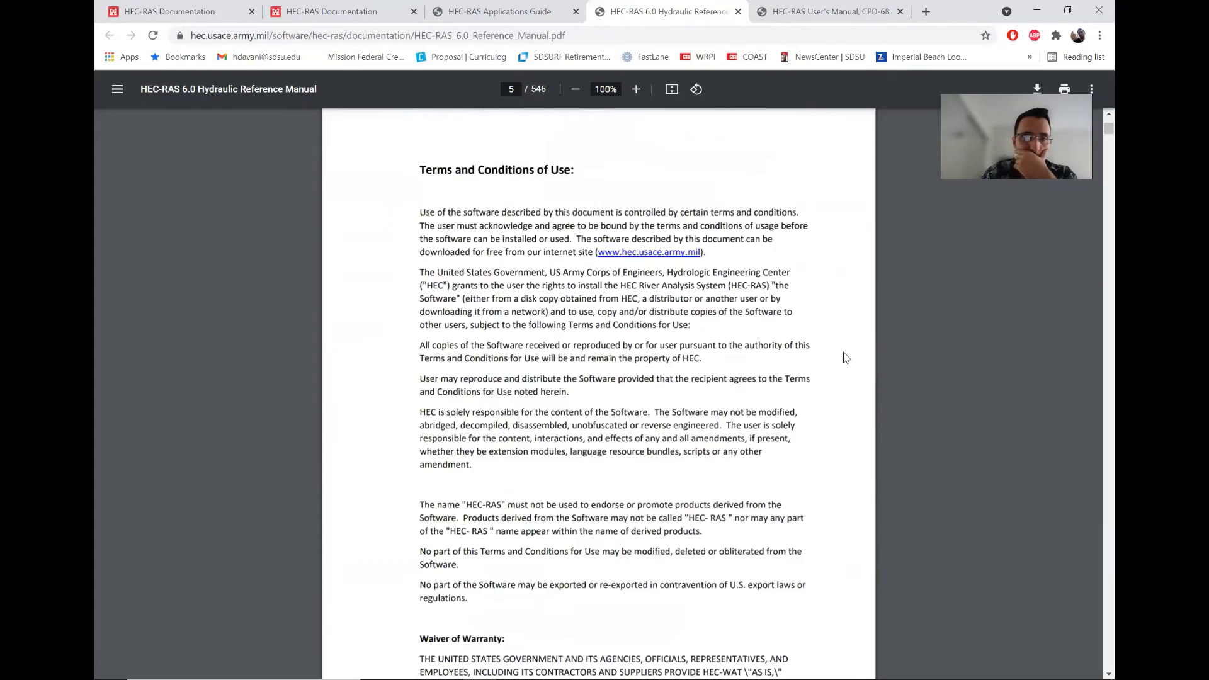
pyautogui.scroll(-20, 842, 359)
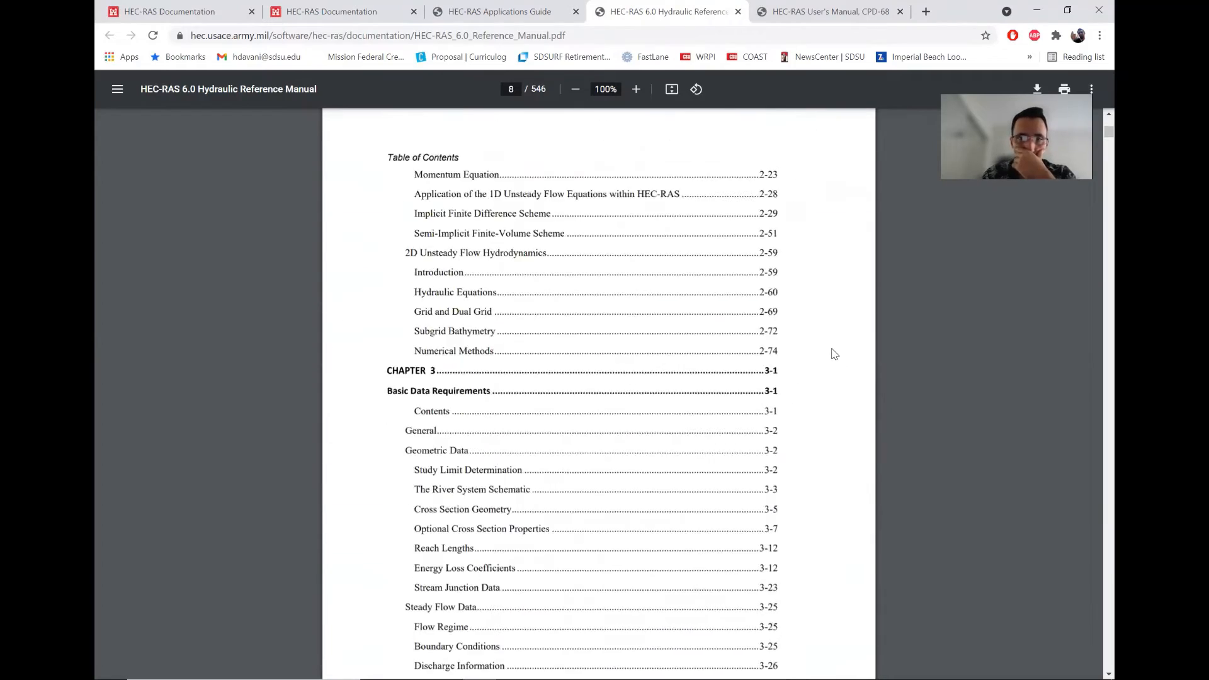
pyautogui.scroll(-20, 833, 357)
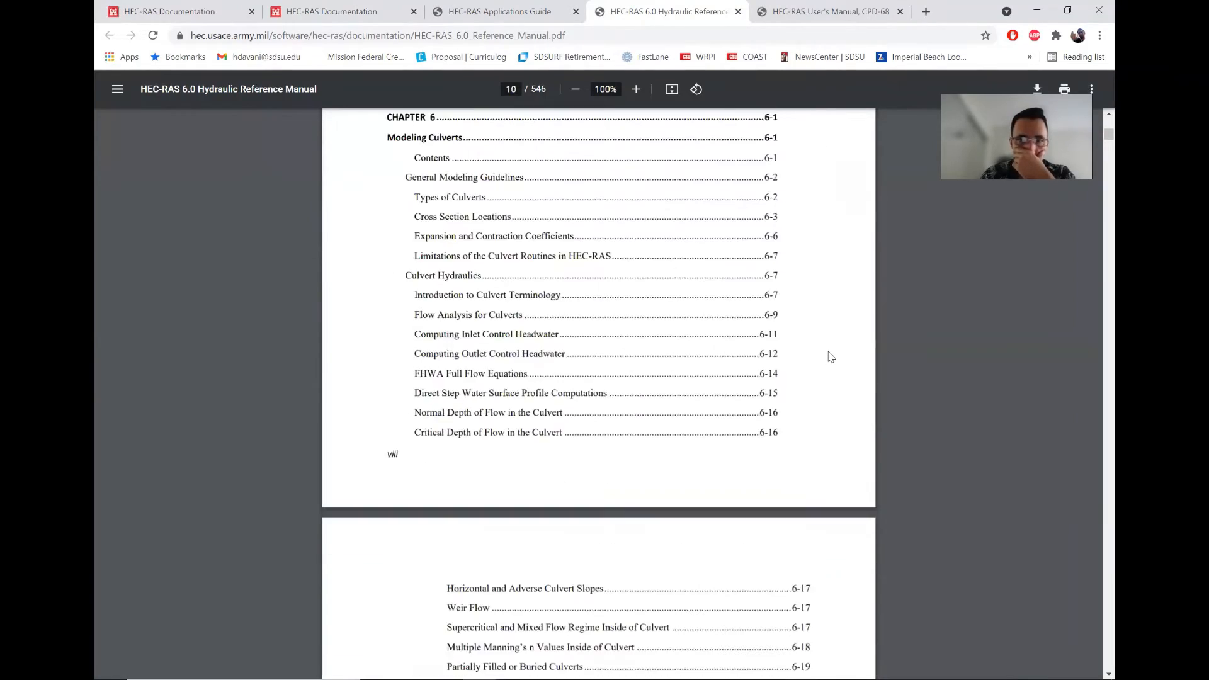
pyautogui.scroll(-20, 830, 368)
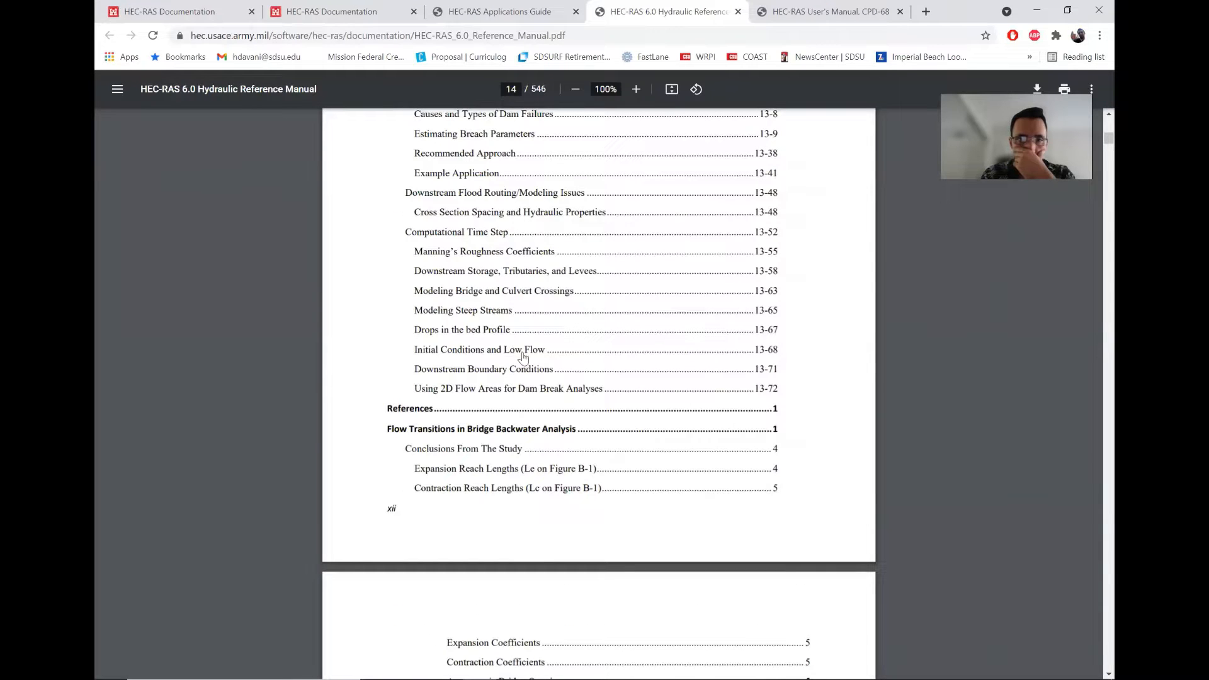
pyautogui.scroll(-20, 512, 354)
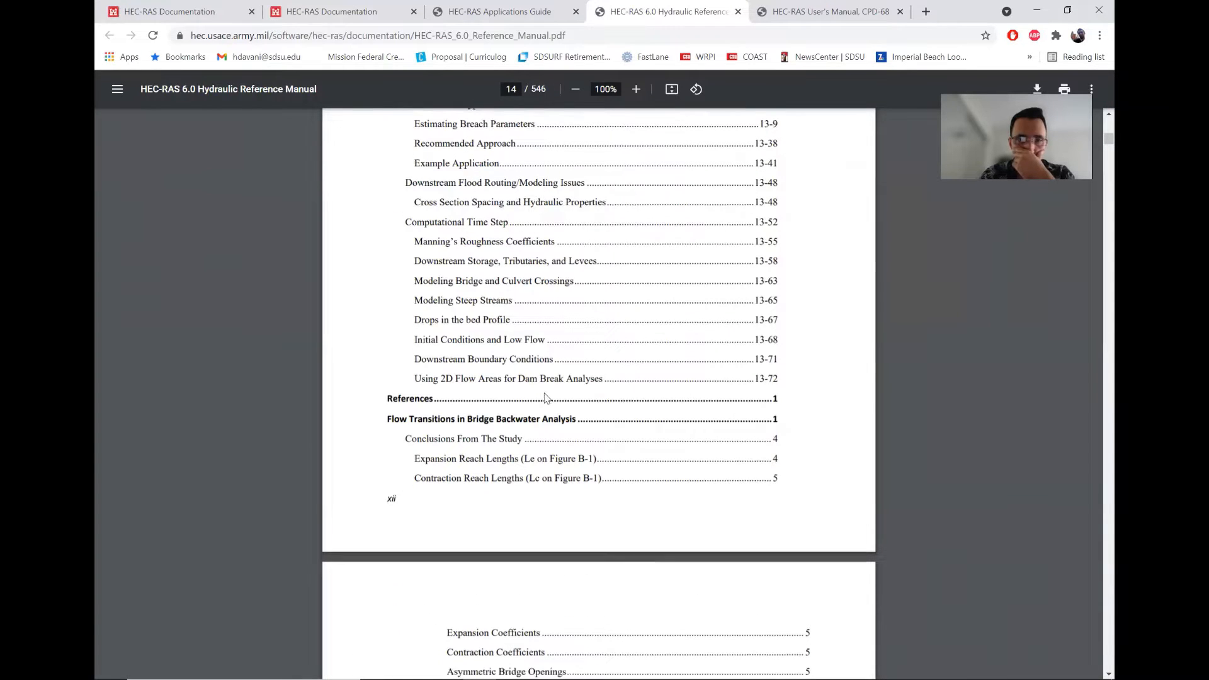
# Examine the Chapter 2 energy and head loss equations for basic profile calculations in the Hydraulic Reference Manual.
pyautogui.scroll(-20, 557, 409)
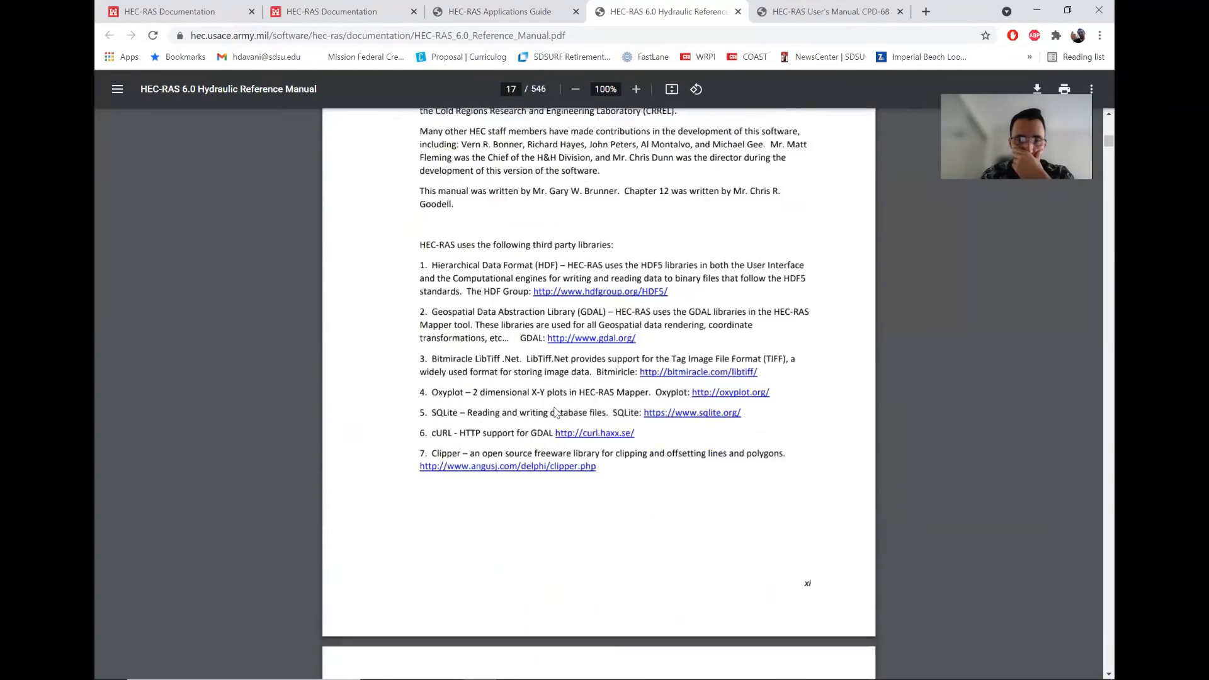
pyautogui.scroll(-20, 581, 420)
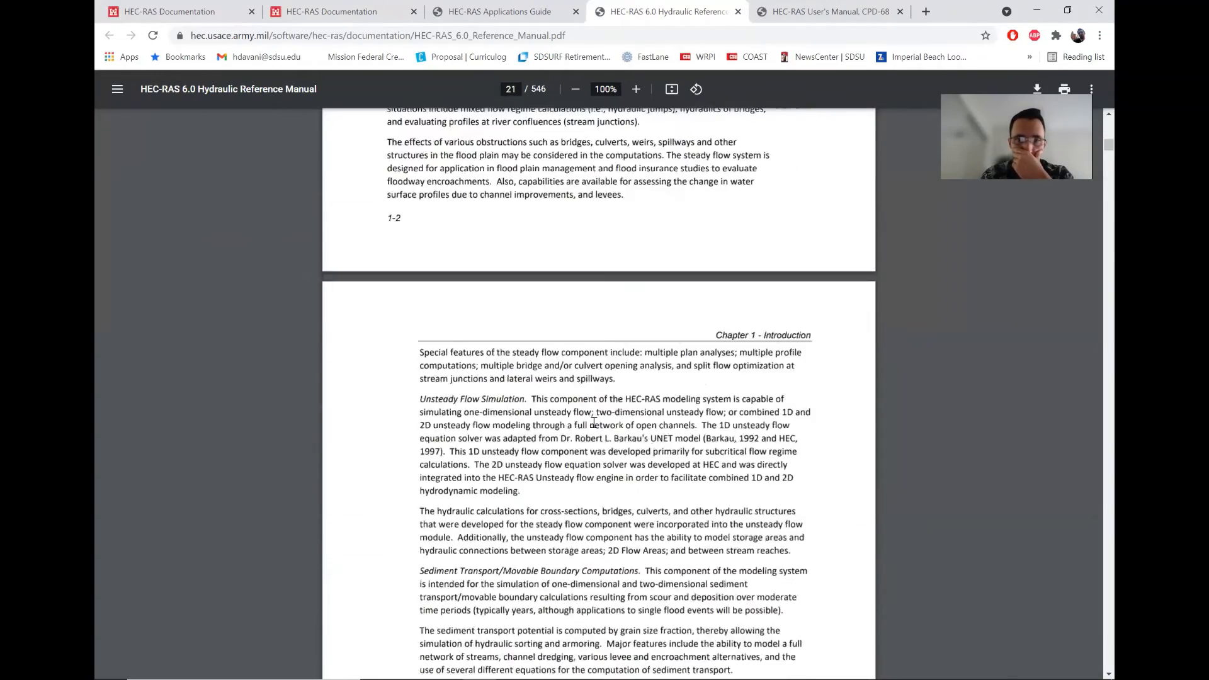
pyautogui.scroll(-20, 634, 428)
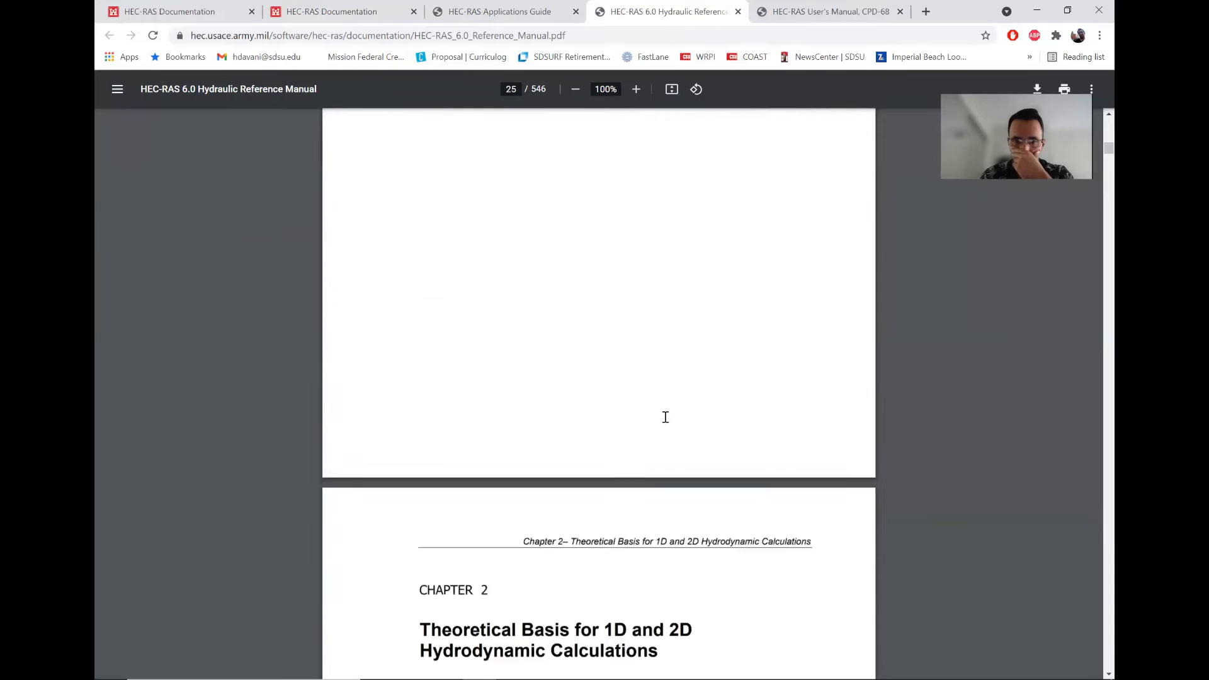
pyautogui.scroll(2, 684, 428)
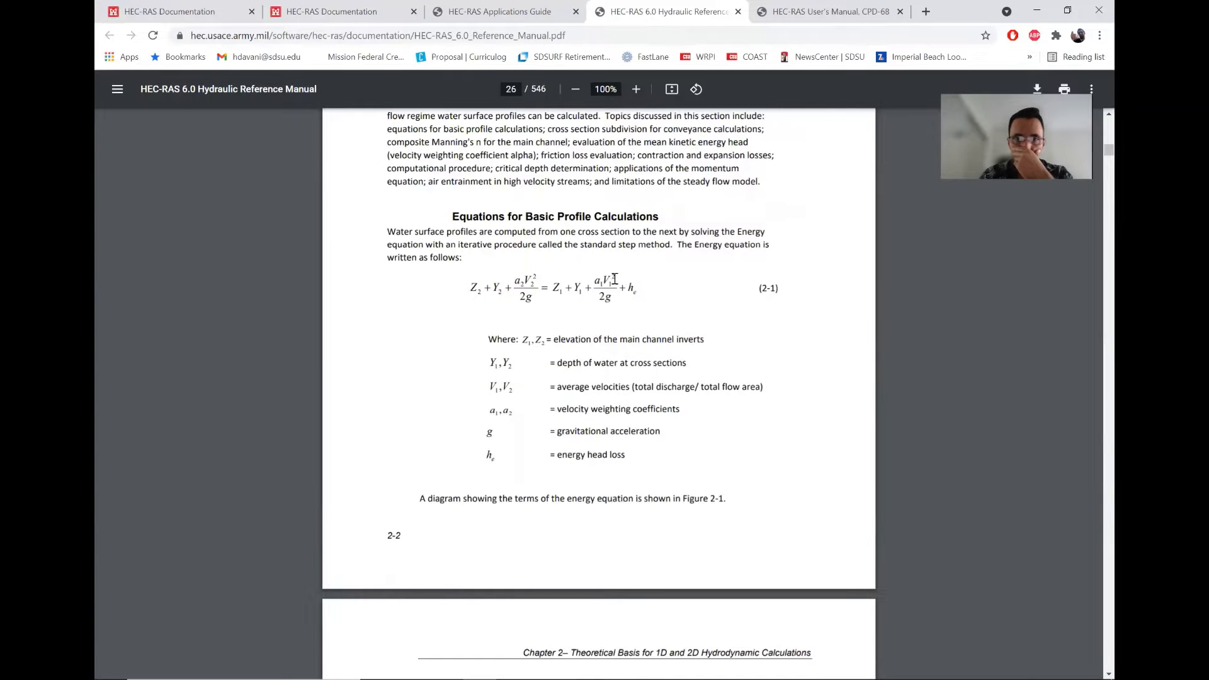
pyautogui.scroll(-10, 609, 392)
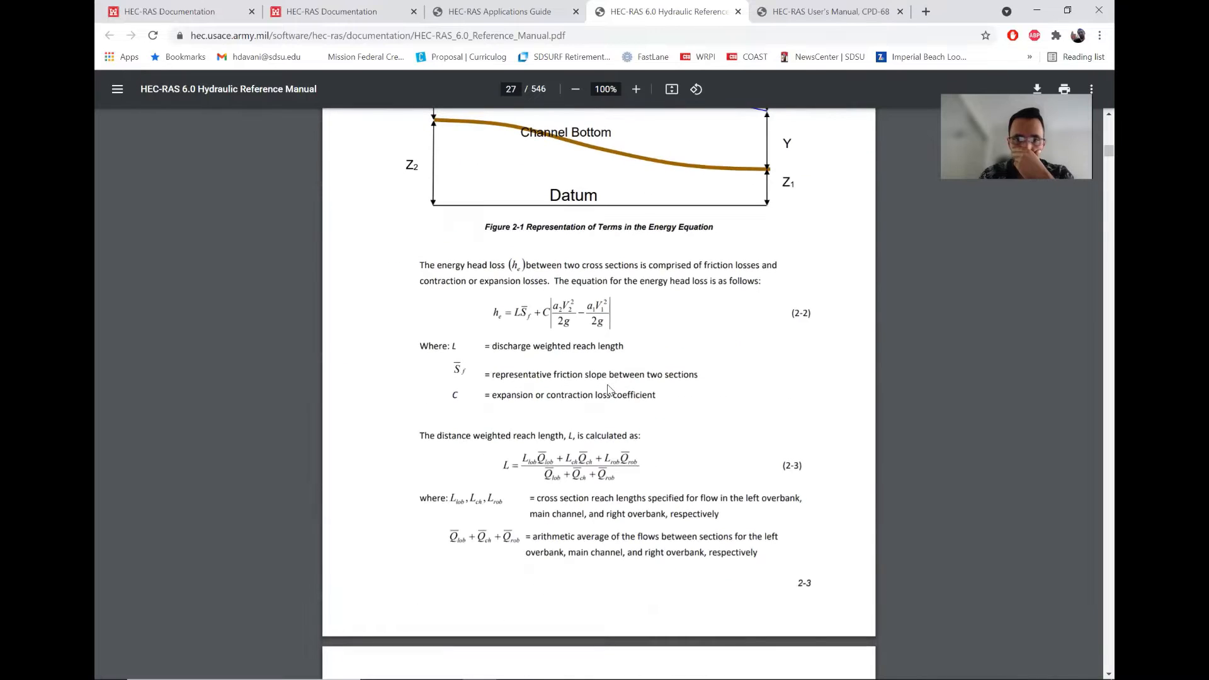
pyautogui.scroll(-8, 551, 470)
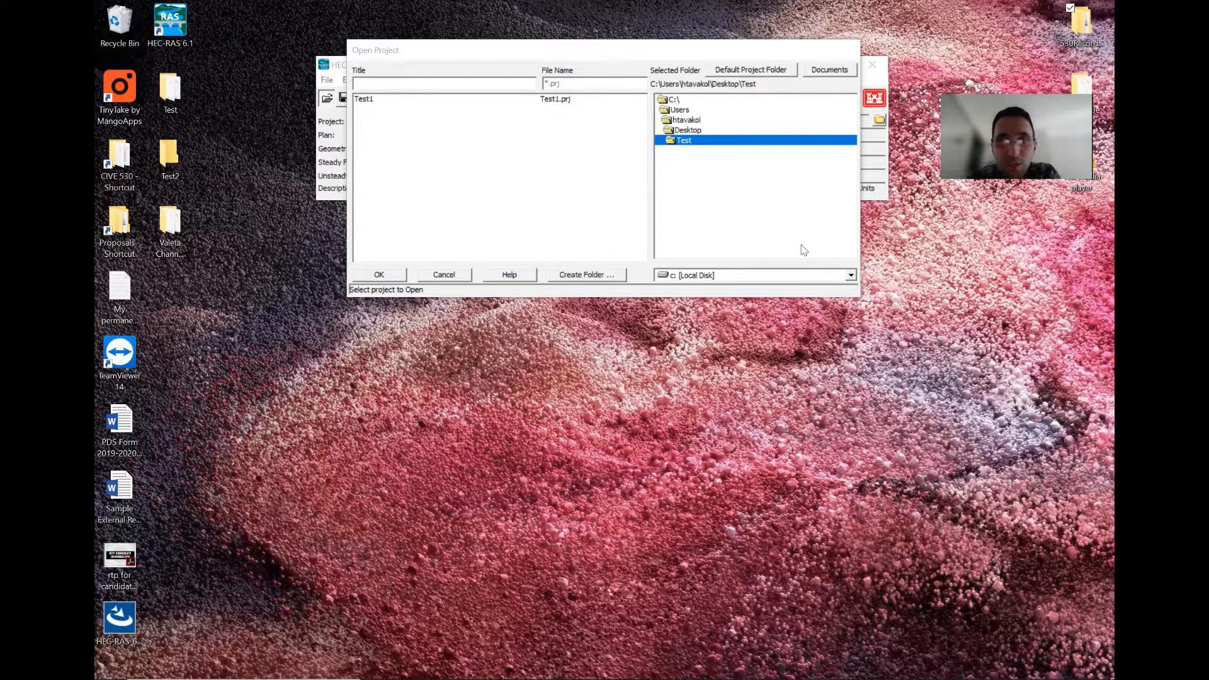
# Open the Valeta Channel project from the Valeta Channel Model folder on the Desktop and close the geometry load messages.
pyautogui.doubleClick(693, 130)
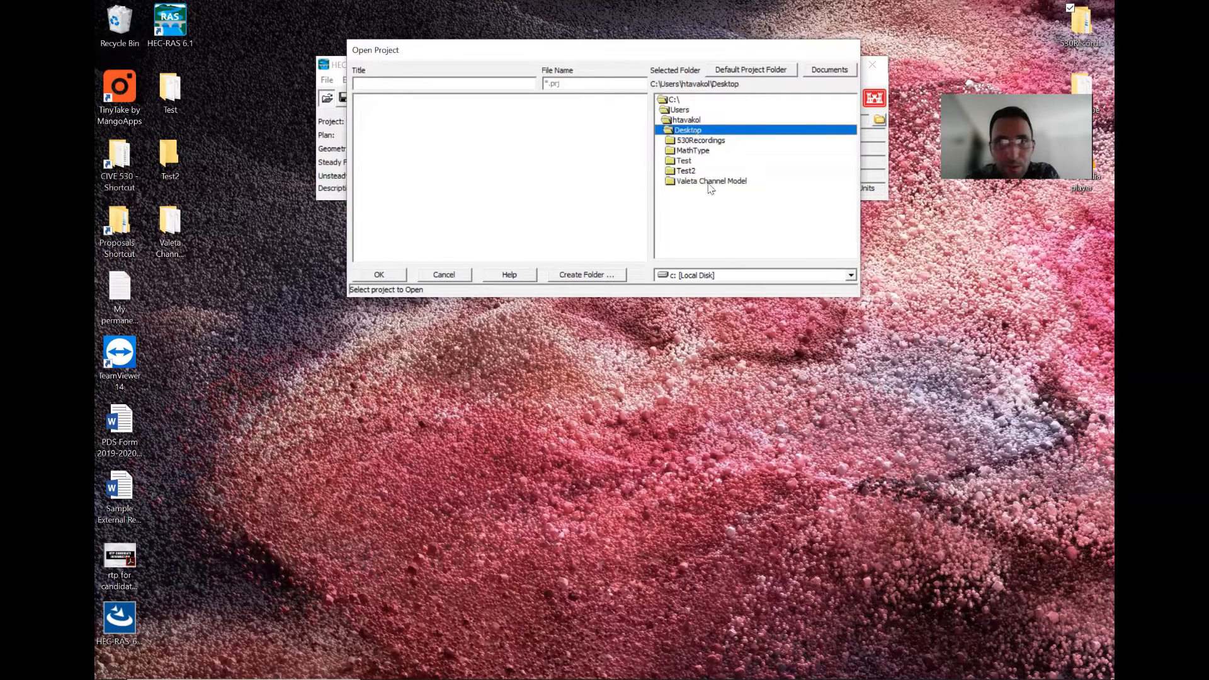
pyautogui.doubleClick(711, 182)
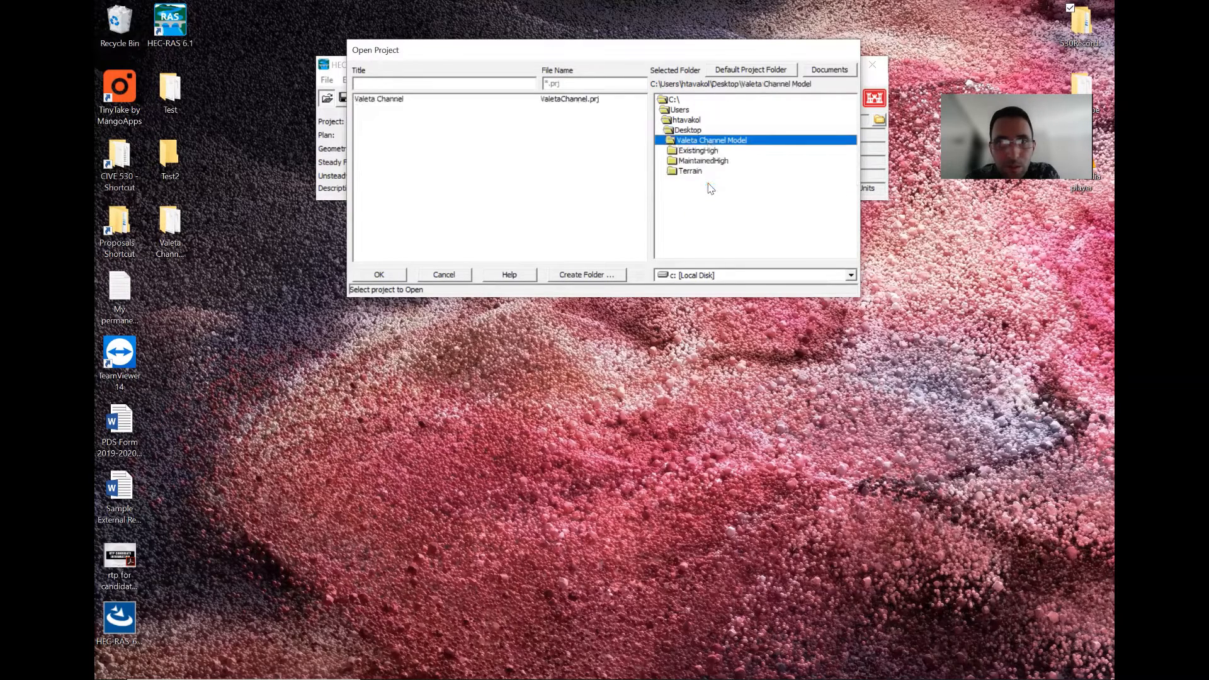
pyautogui.doubleClick(369, 103)
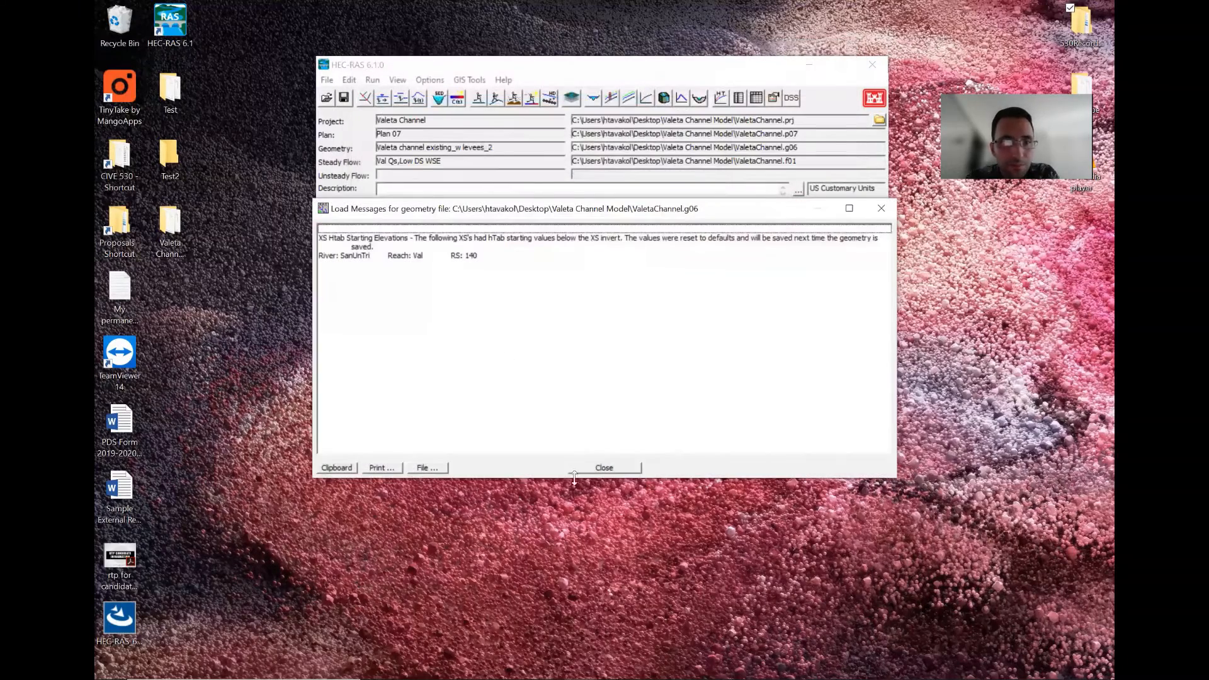
pyautogui.click(620, 474)
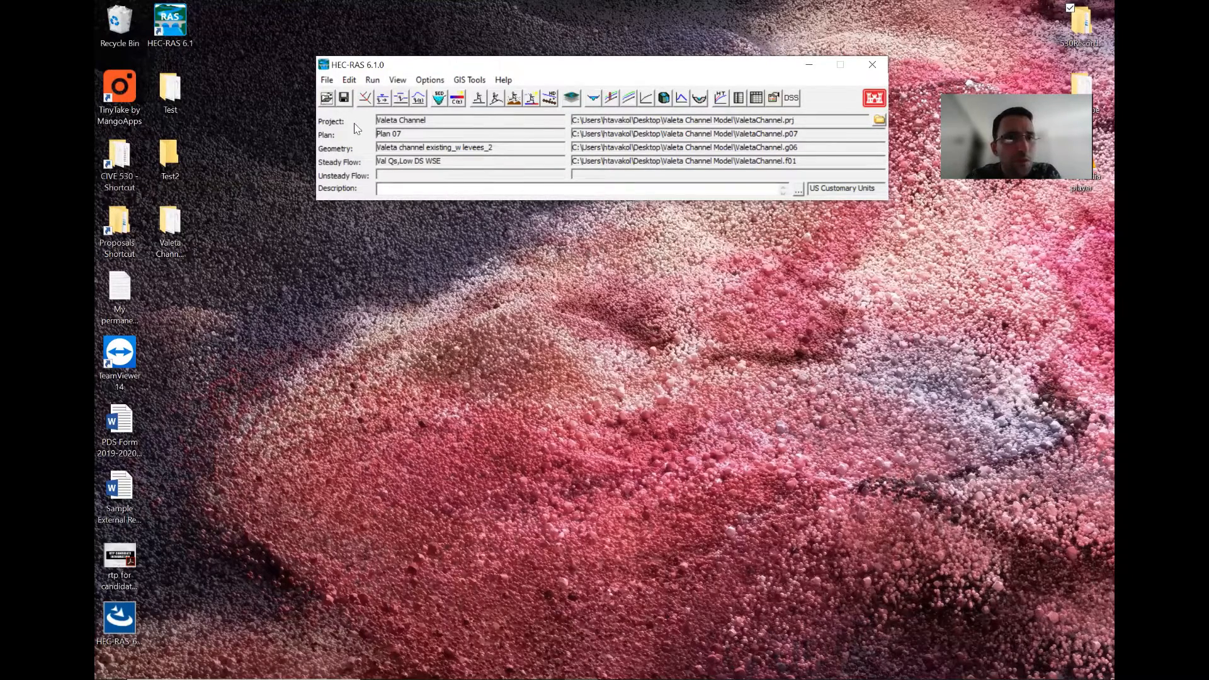
# Open the geometric data in a maximized window and view the profile plot of the SanUnTri Val reach, closing the plot when done.
pyautogui.click(367, 101)
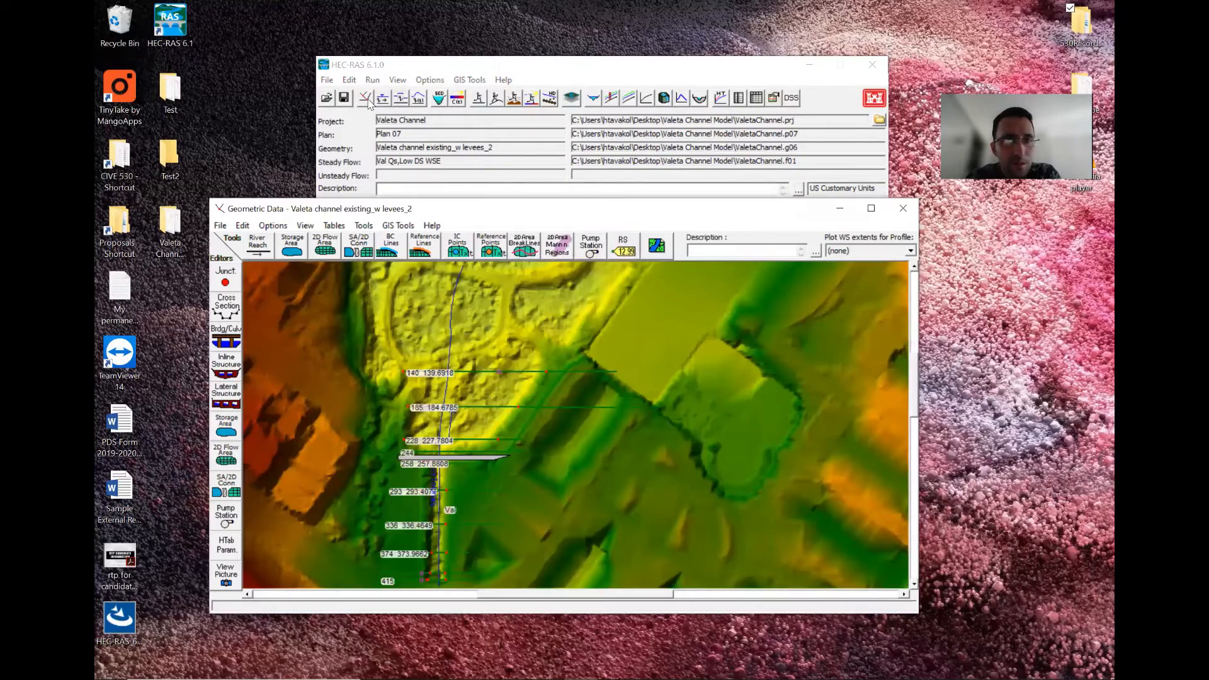
pyautogui.click(870, 208)
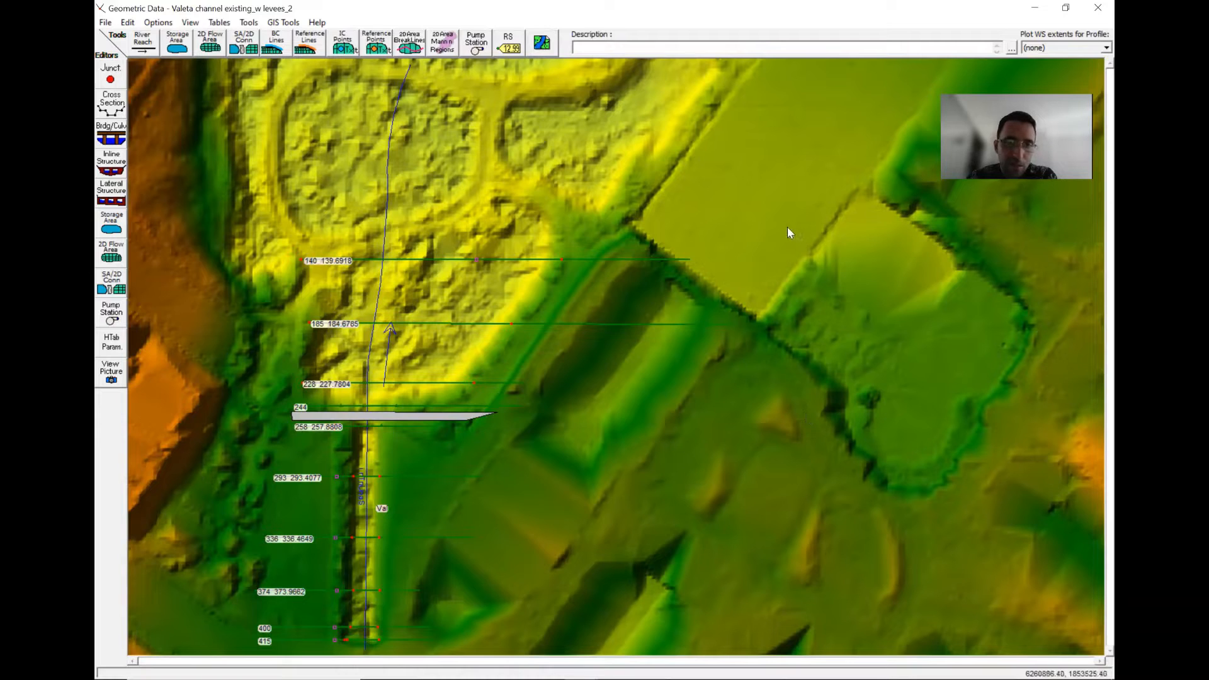
pyautogui.rightClick(407, 626)
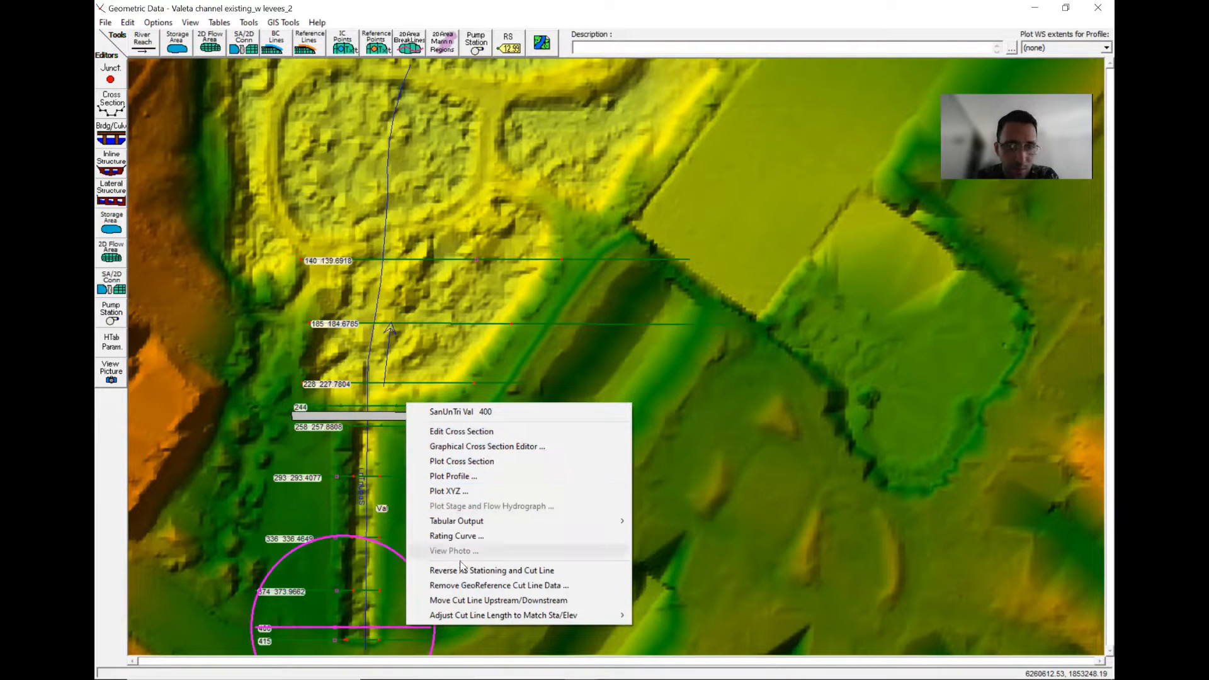
pyautogui.rightClick(367, 451)
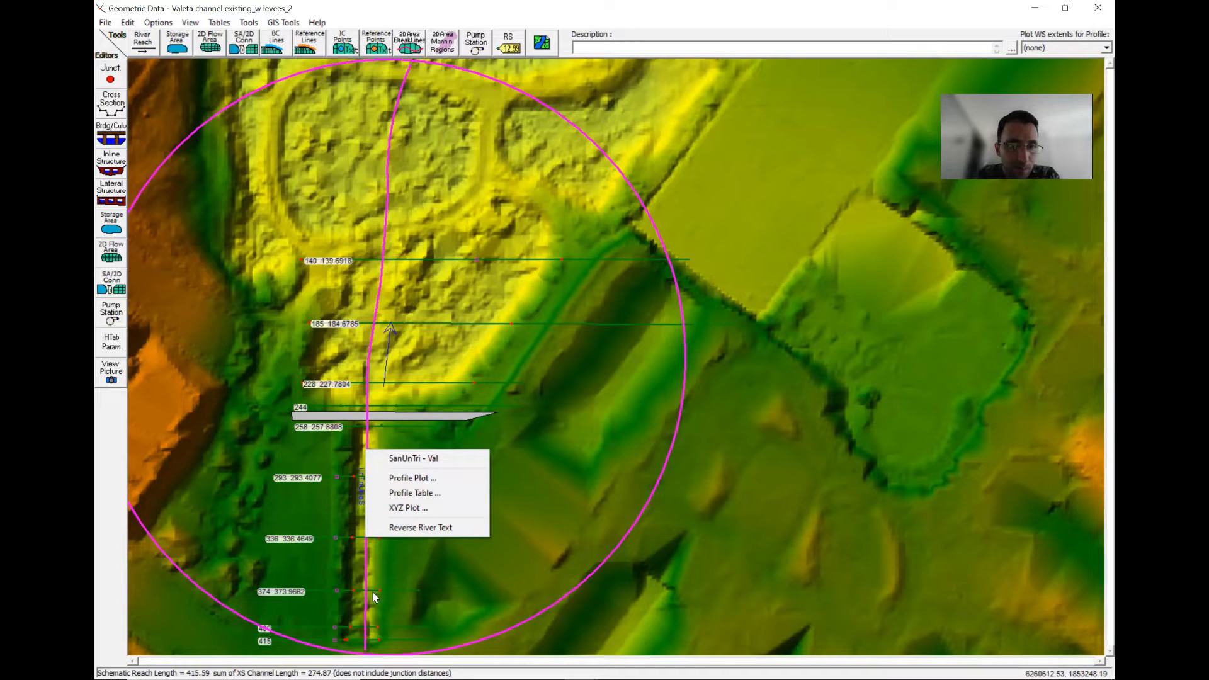
pyautogui.click(411, 478)
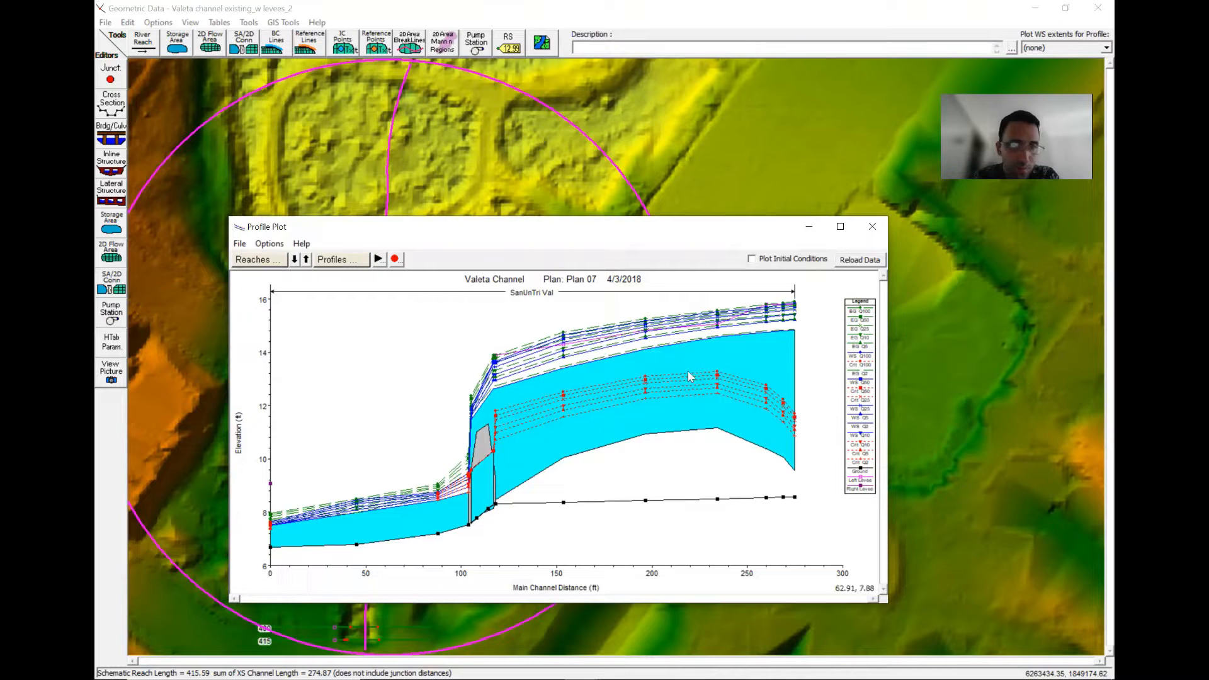
pyautogui.click(872, 228)
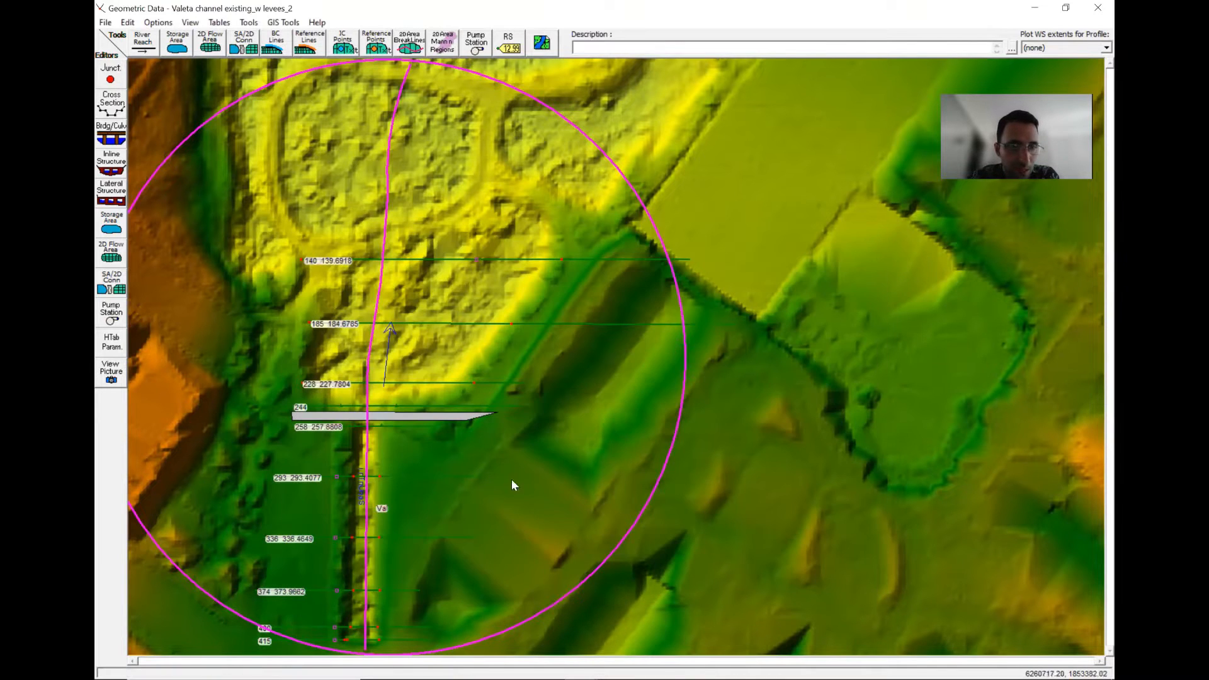
# Open the cross section data for river station 400 in an enlarged editor and identify the fill at the channel bottom.
pyautogui.rightClick(407, 625)
pyautogui.click(493, 432)
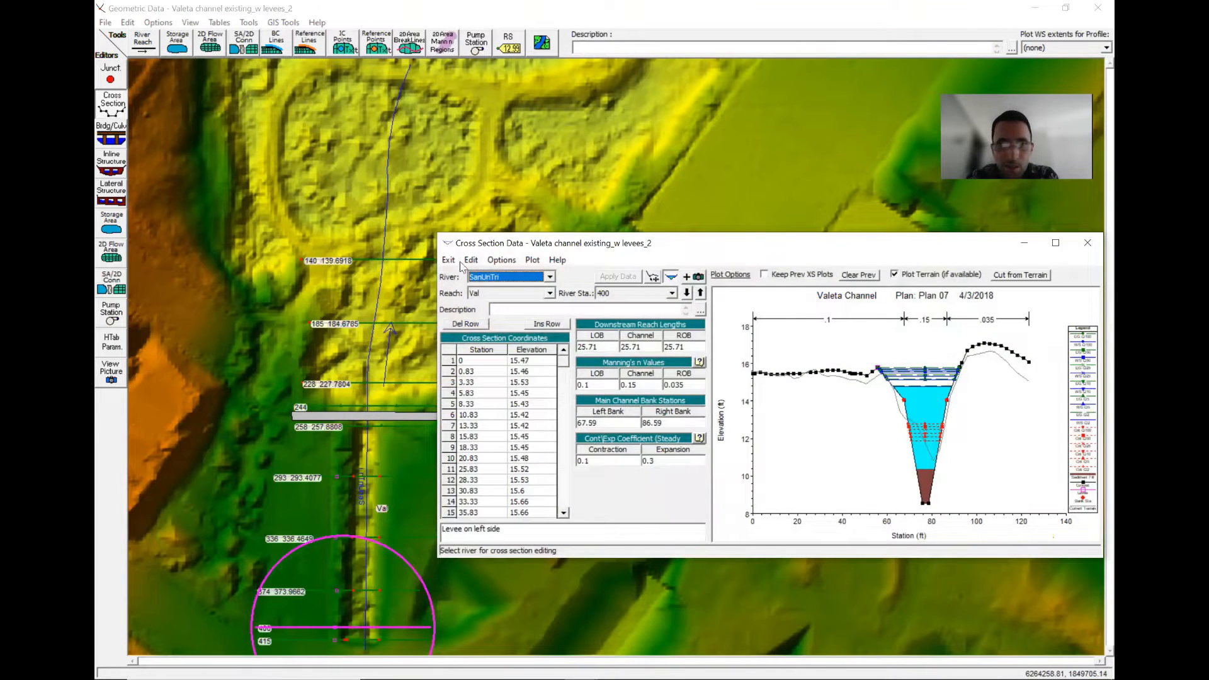
pyautogui.moveTo(434, 235); pyautogui.dragTo(216, 146)
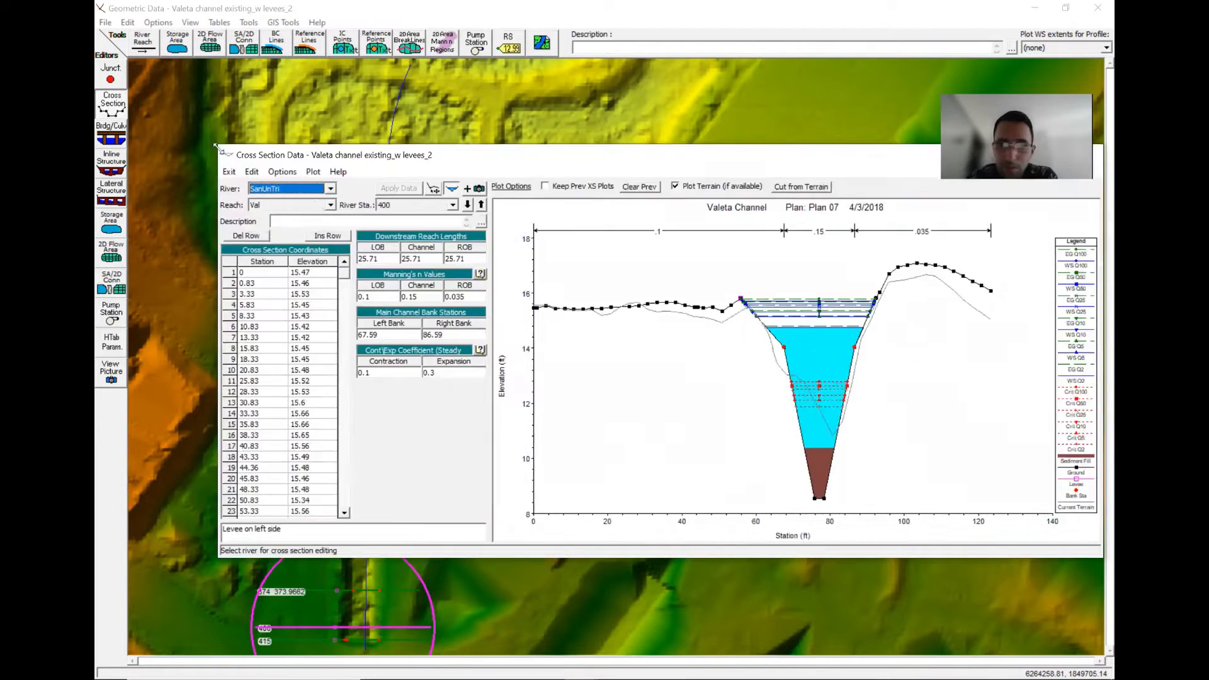
pyautogui.click(815, 466)
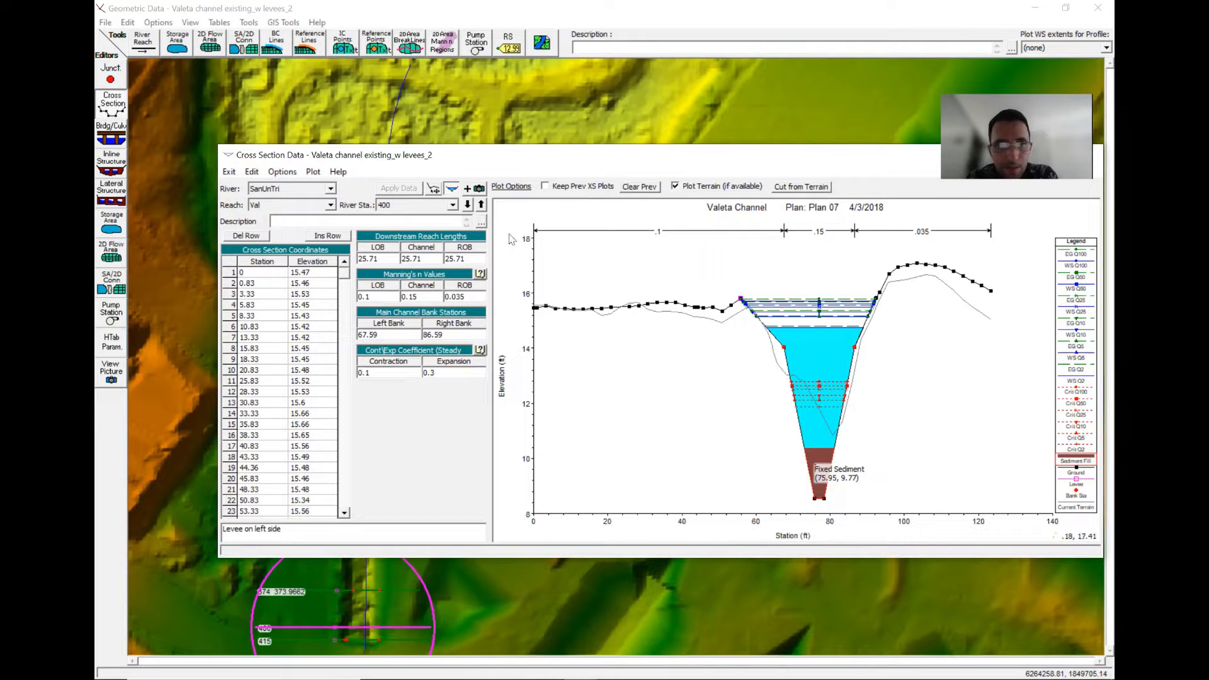
# Select river station 415 in the cross section data and step downstream through the cross sections to station 293.
pyautogui.click(452, 205)
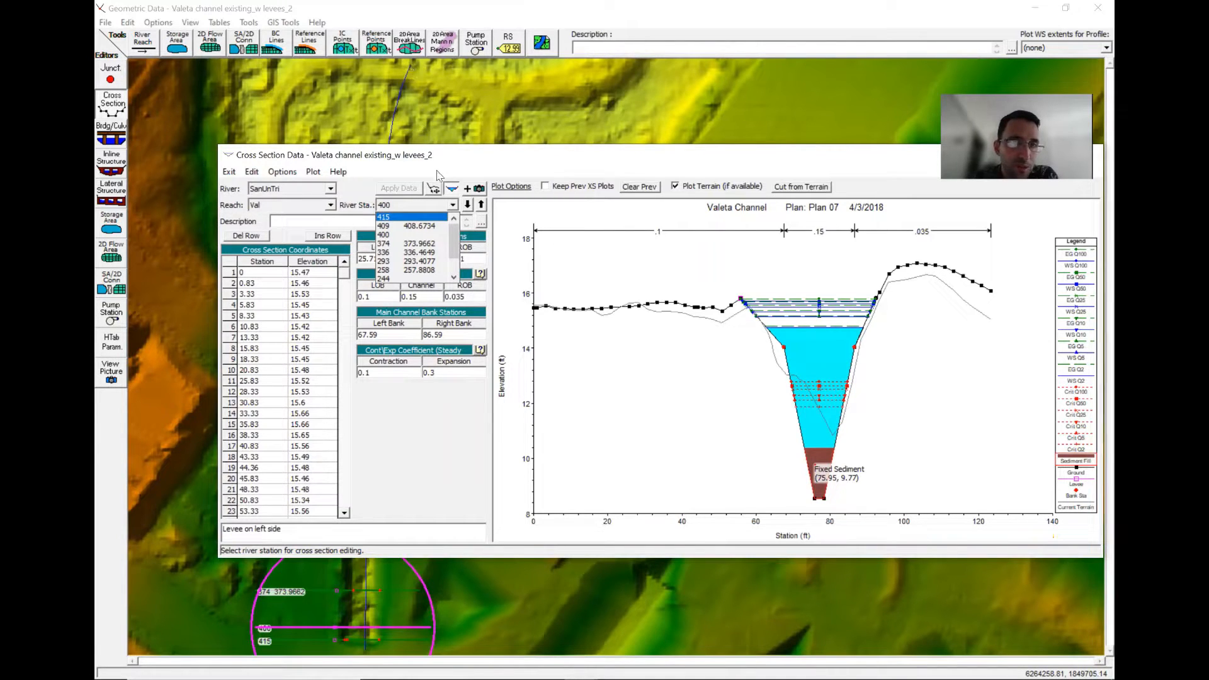
pyautogui.scroll(-1, 453, 279)
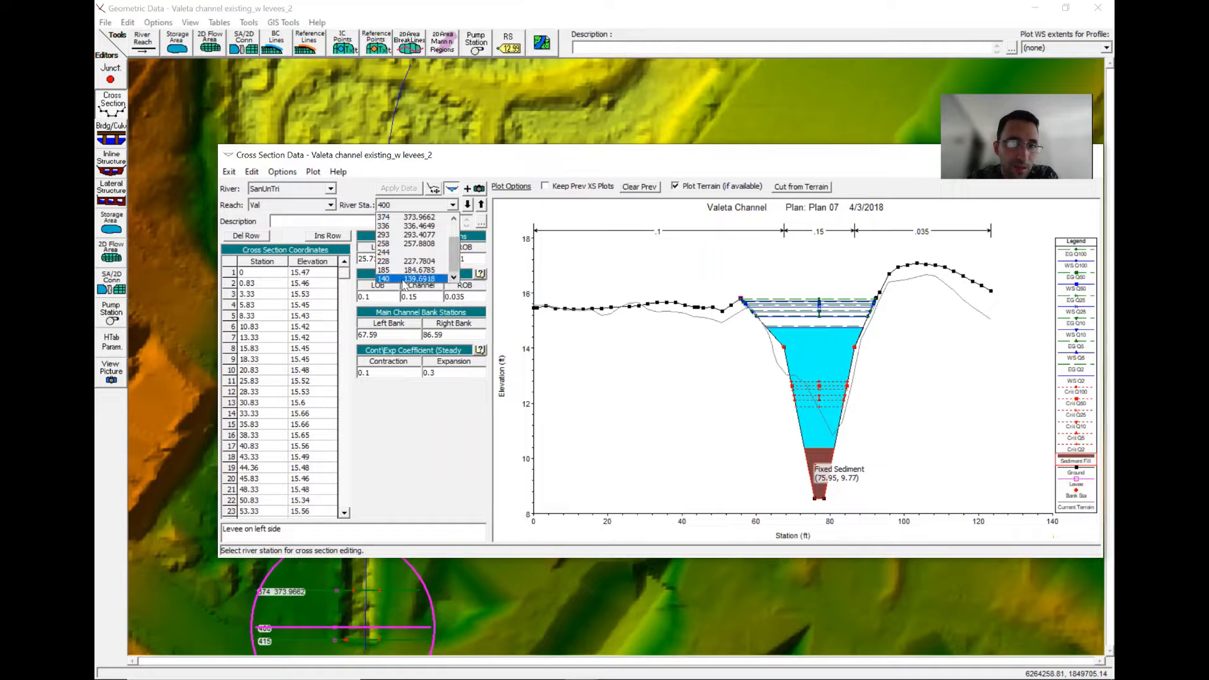
pyautogui.scroll(1, 397, 272)
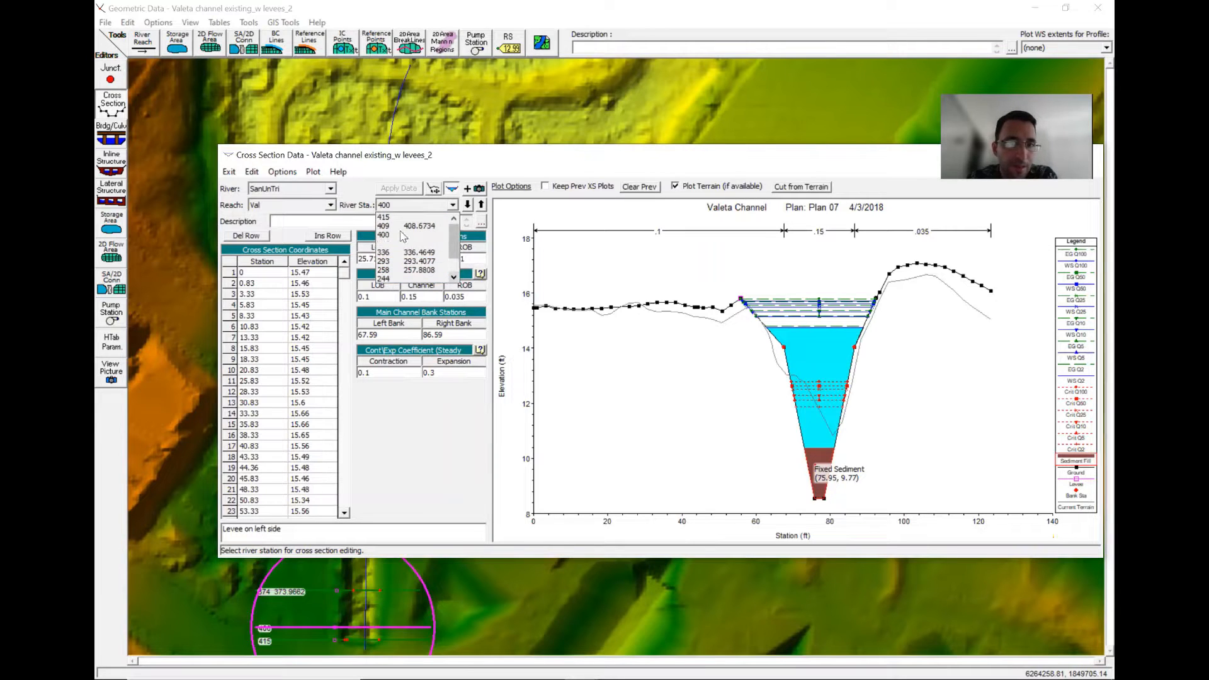
pyautogui.click(401, 219)
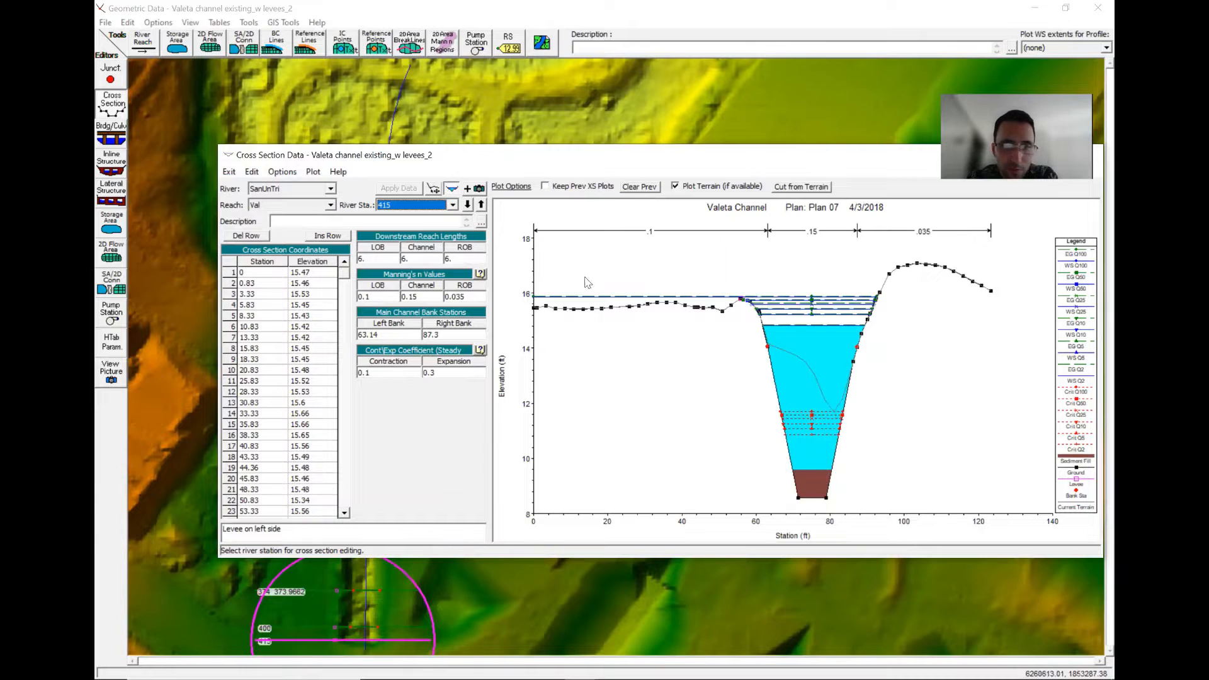
pyautogui.click(468, 204)
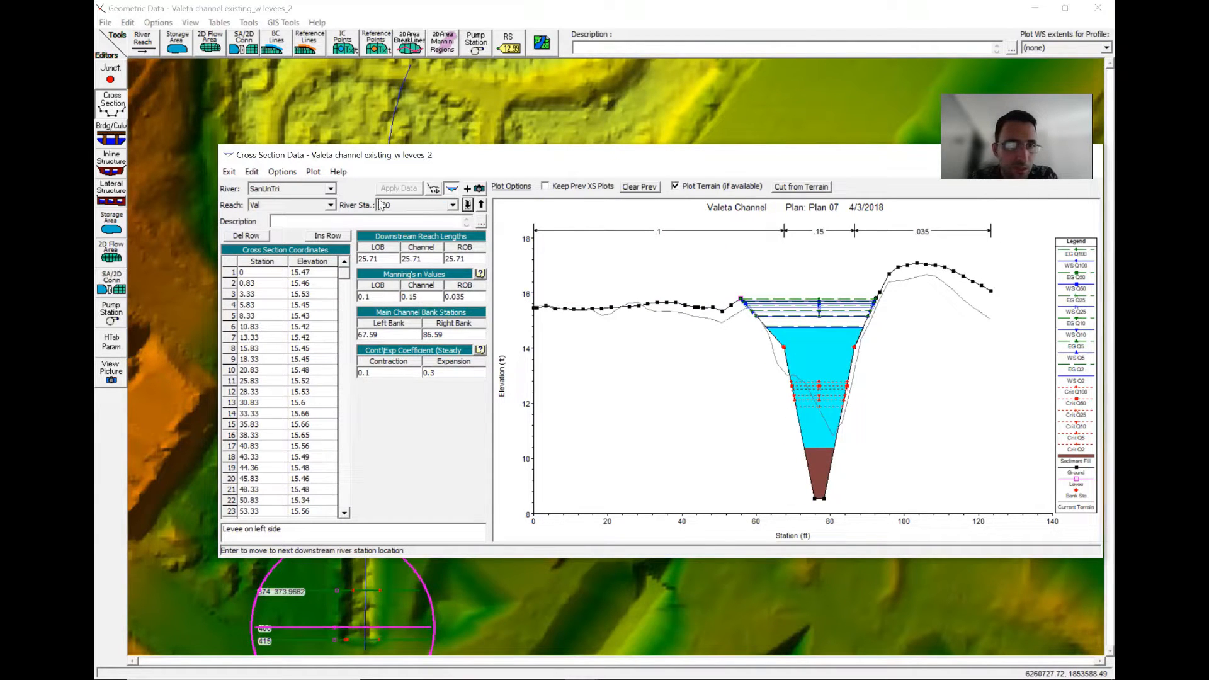
pyautogui.click(453, 205)
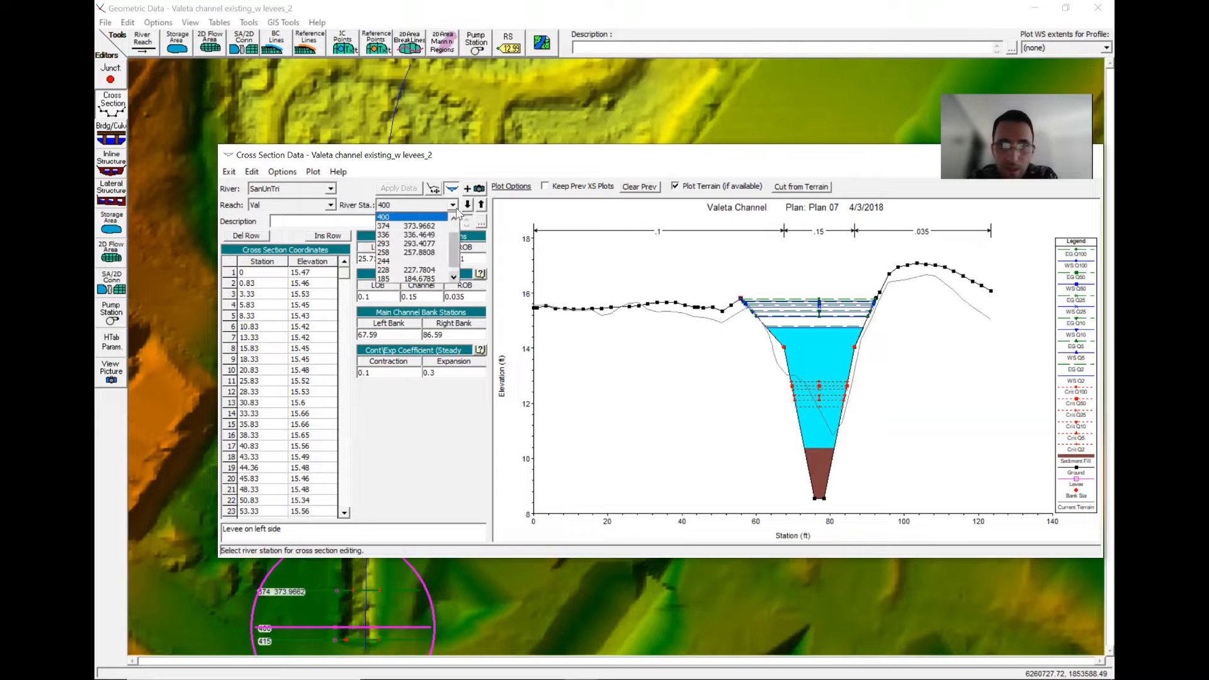
pyautogui.click(468, 206)
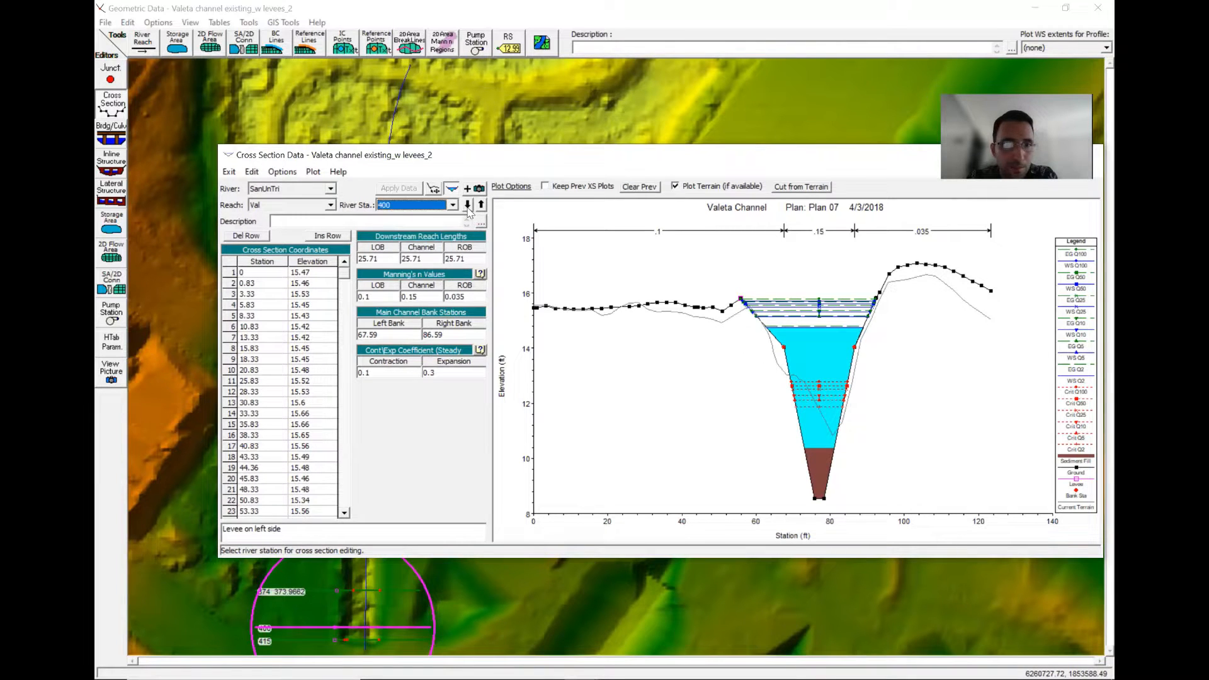
pyautogui.click(468, 205)
pyautogui.click(468, 208)
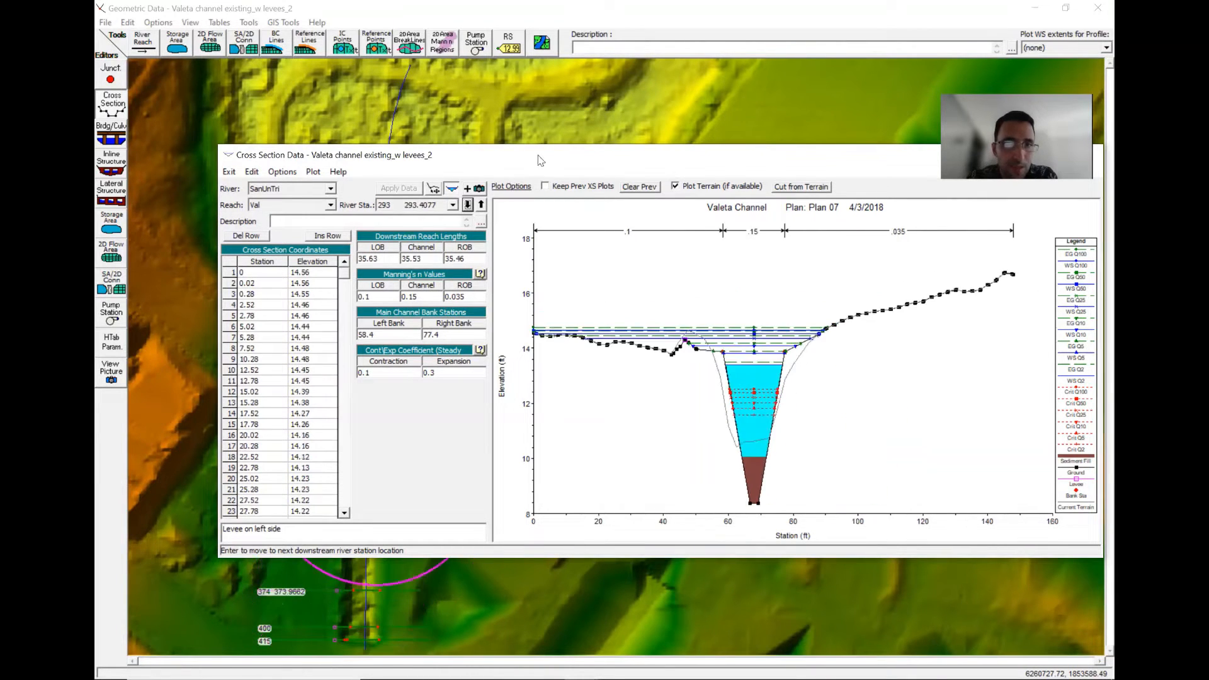
# Examine river station 258 against its location on the map and its cross section plot, and close the cross section data.
pyautogui.moveTo(473, 154); pyautogui.dragTo(821, 204)
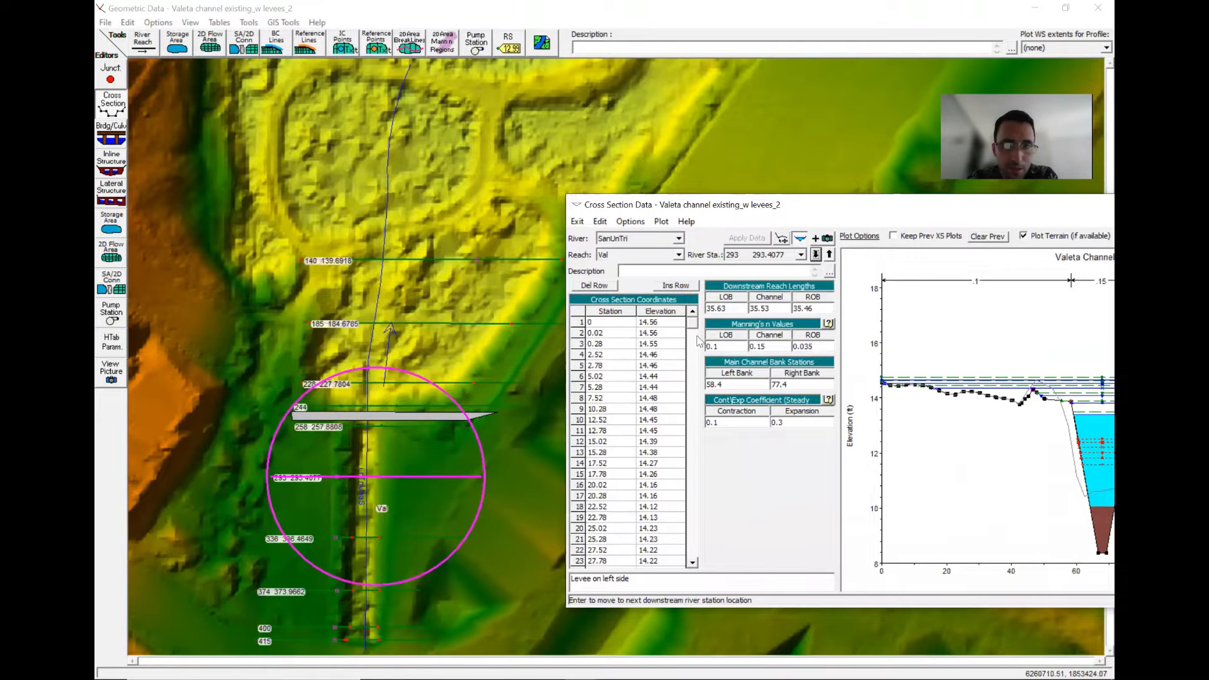
pyautogui.click(816, 255)
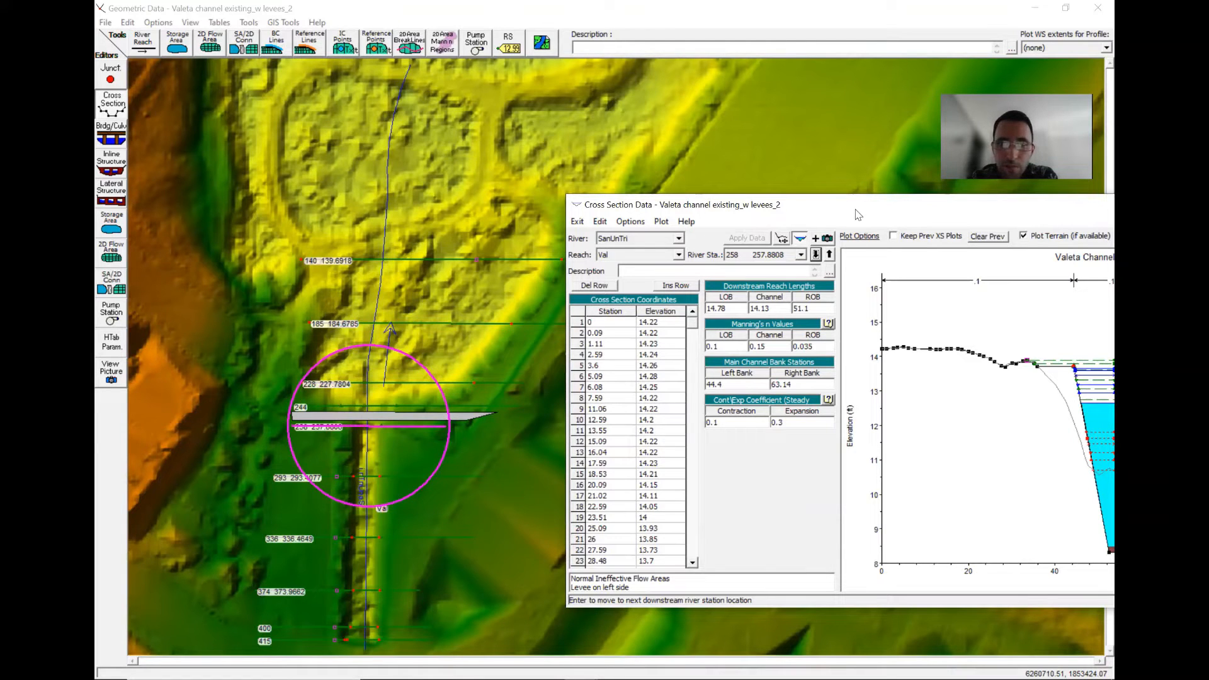
pyautogui.moveTo(855, 210); pyautogui.dragTo(636, 229)
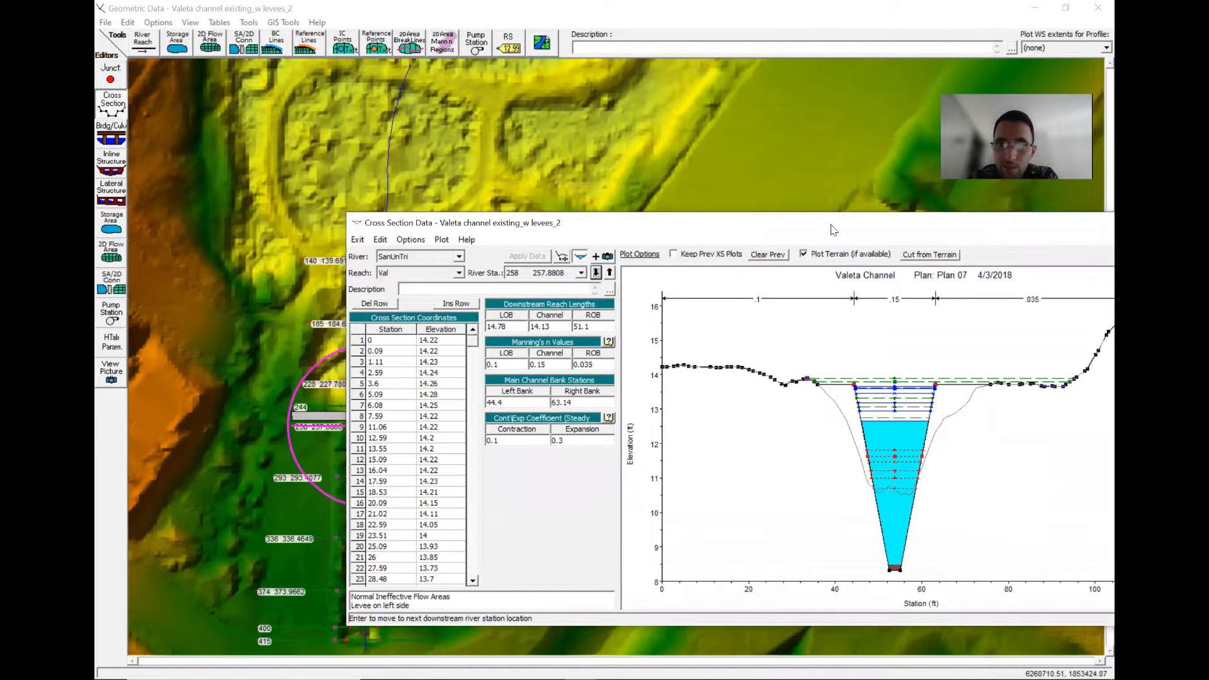
pyautogui.moveTo(832, 229); pyautogui.dragTo(626, 169)
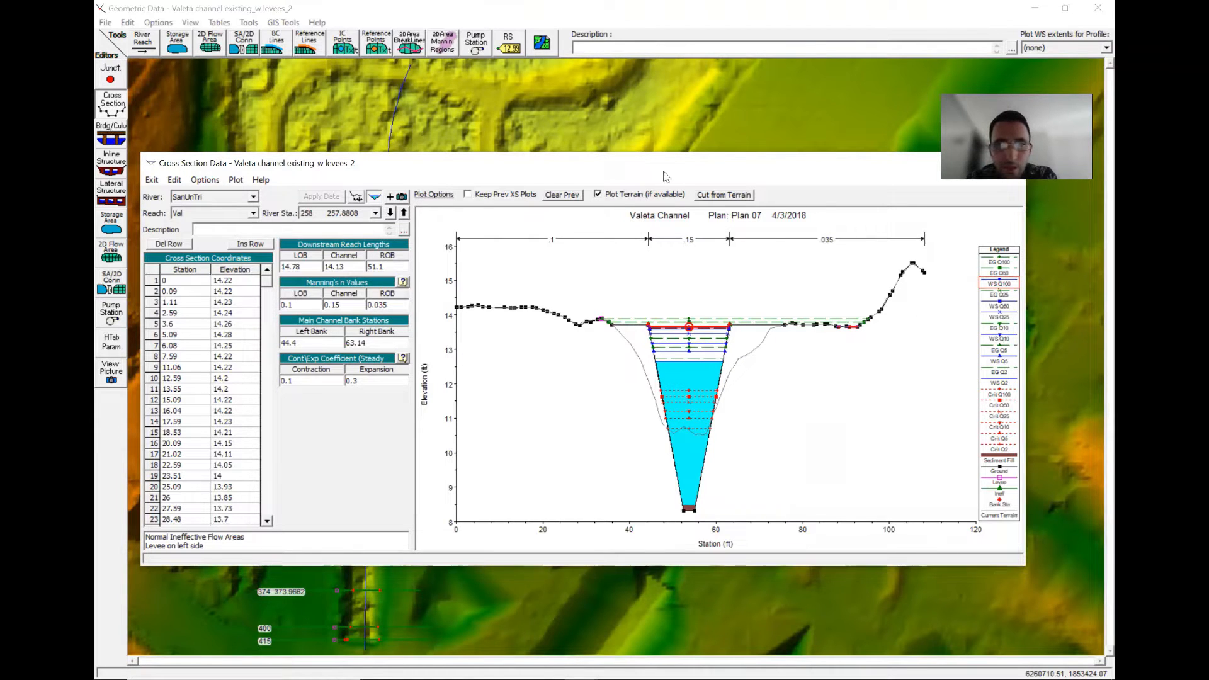
pyautogui.moveTo(672, 172); pyautogui.dragTo(755, 198)
pyautogui.click(1092, 189)
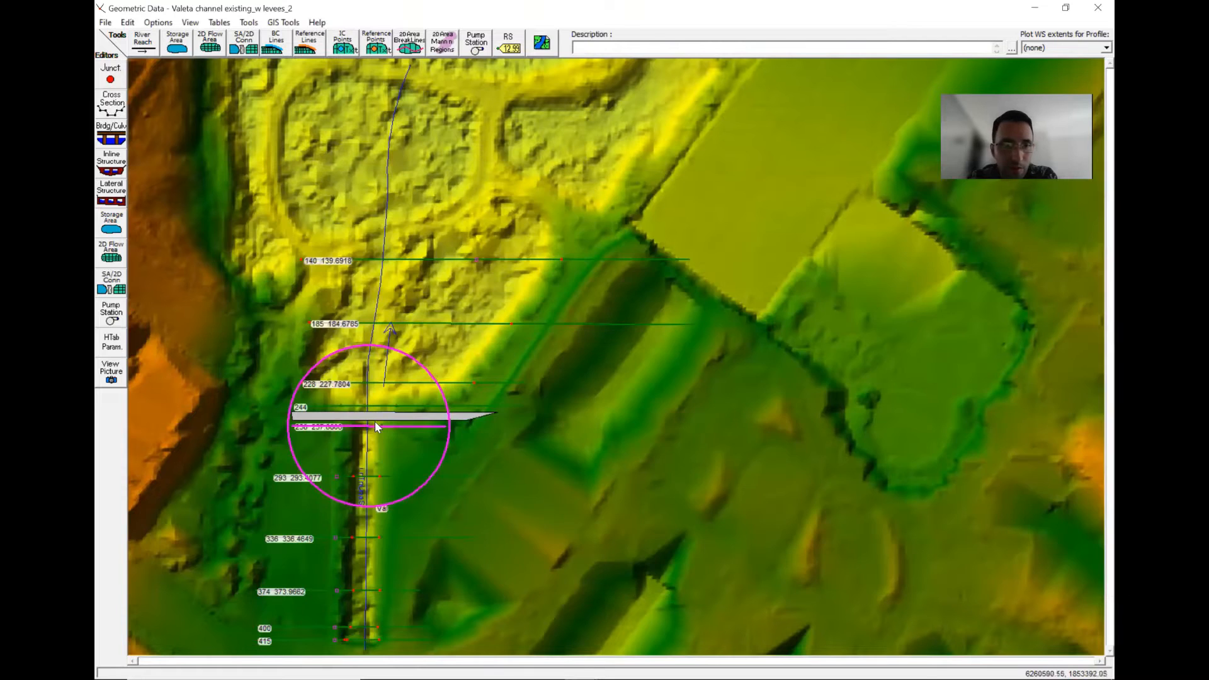
# Reopen the reach's profile plot, identify the water surface line above the structure, and close the plot.
pyautogui.rightClick(368, 446)
pyautogui.click(403, 469)
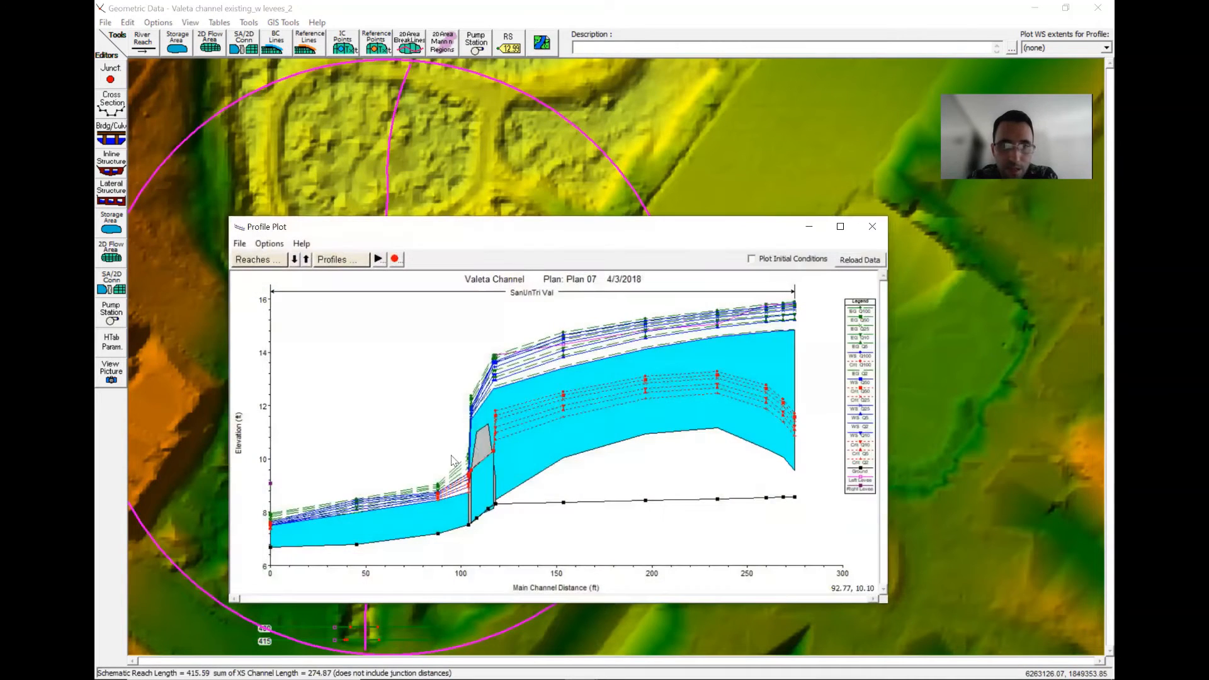
pyautogui.click(484, 411)
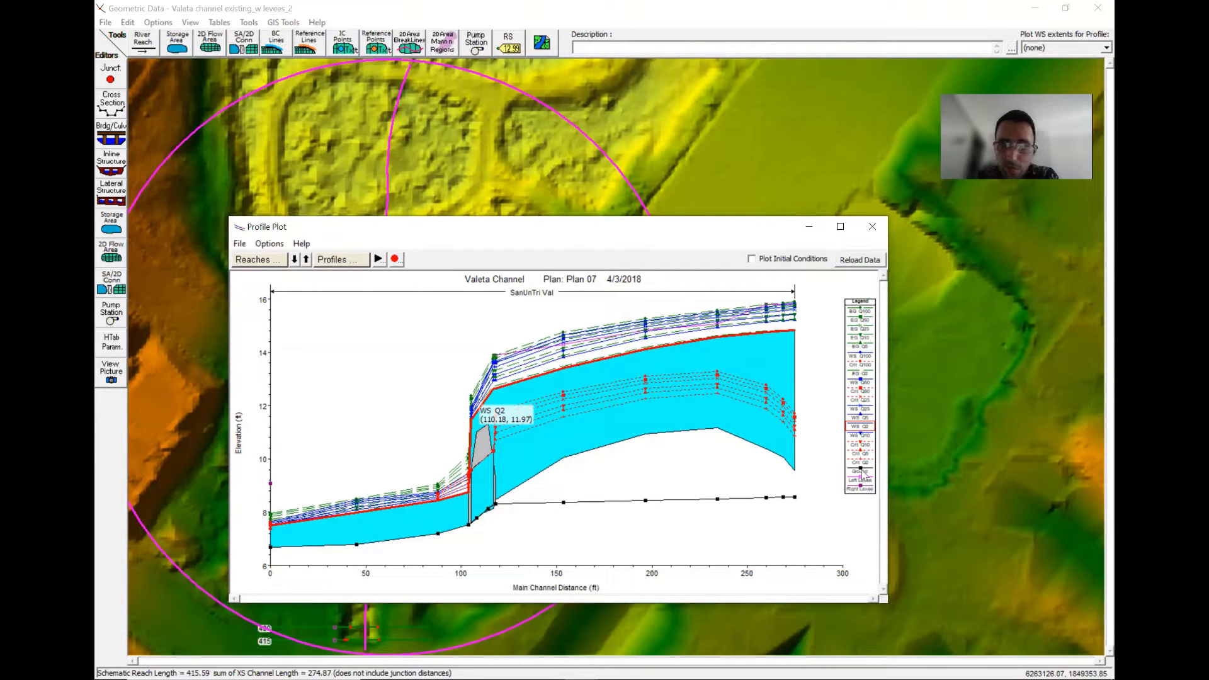
pyautogui.click(873, 228)
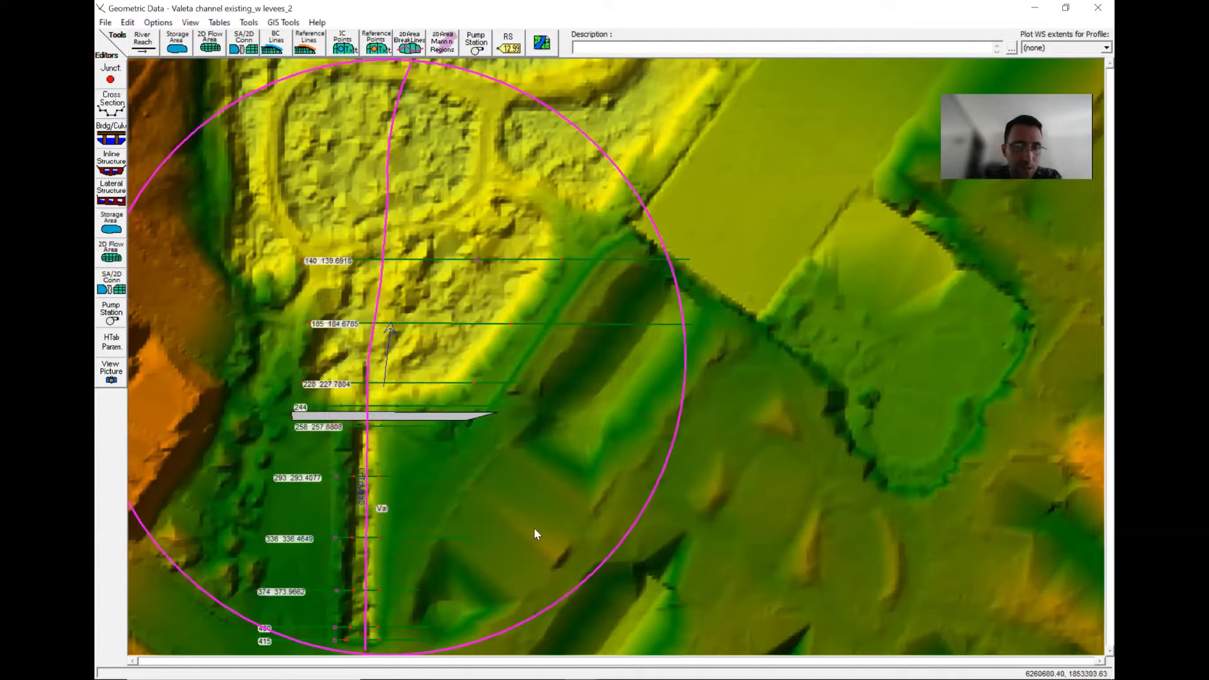
# Measure a two-point line across the terrain beside the channel and close the measurement results.
pyautogui.rightClick(735, 489)
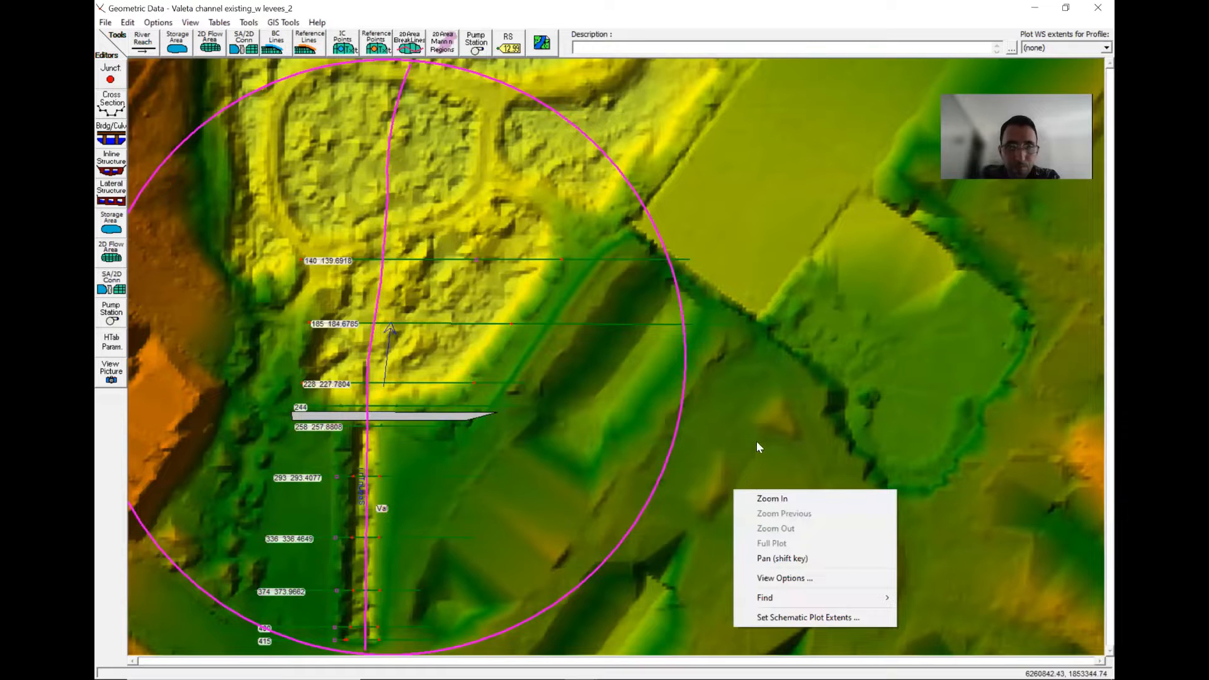
pyautogui.click(765, 389)
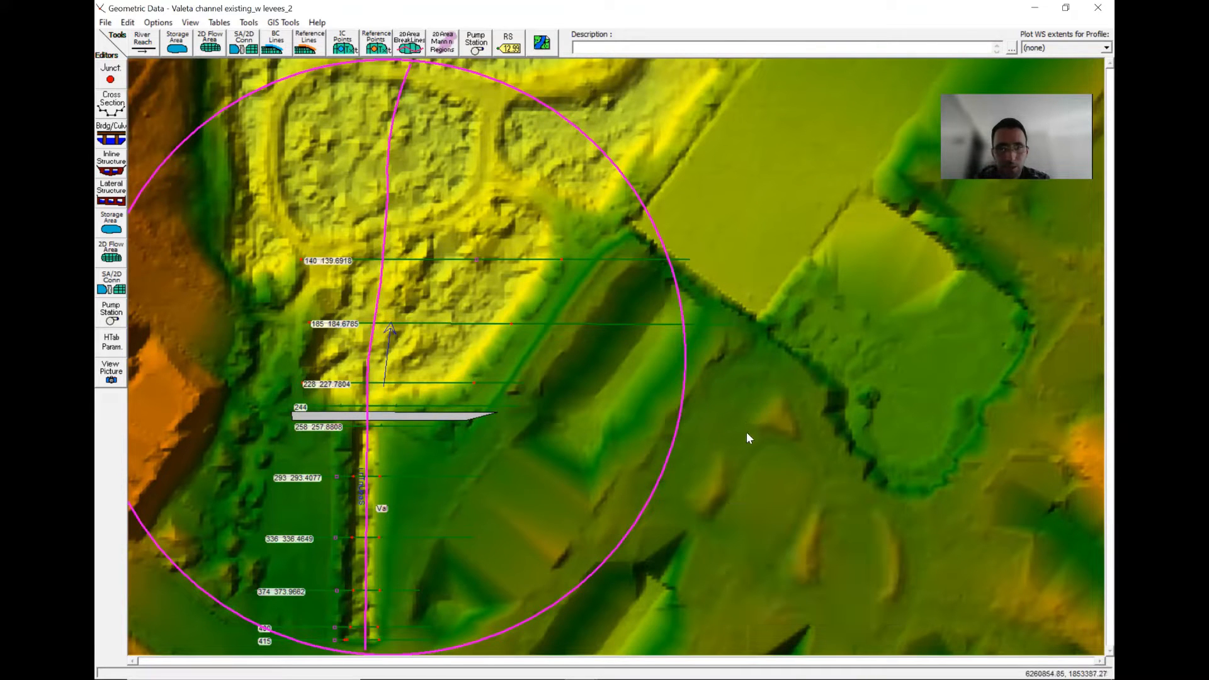
pyautogui.moveTo(723, 446); pyautogui.dragTo(923, 366)
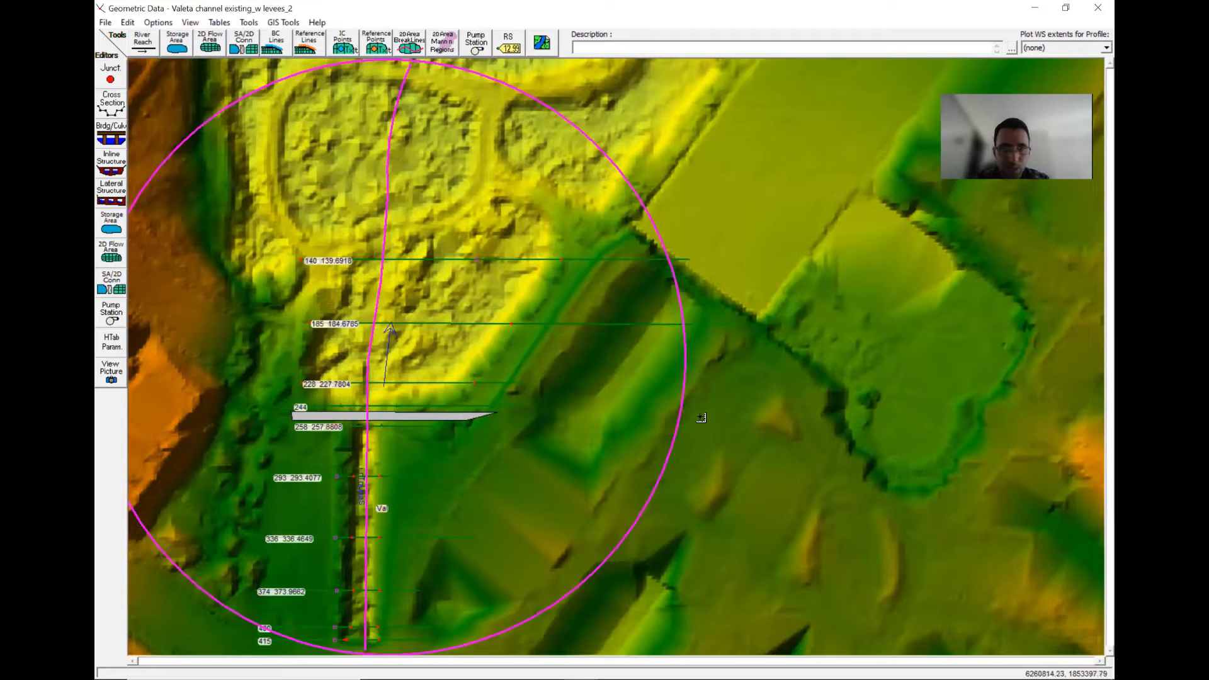
pyautogui.click(575, 521)
pyautogui.doubleClick(501, 494)
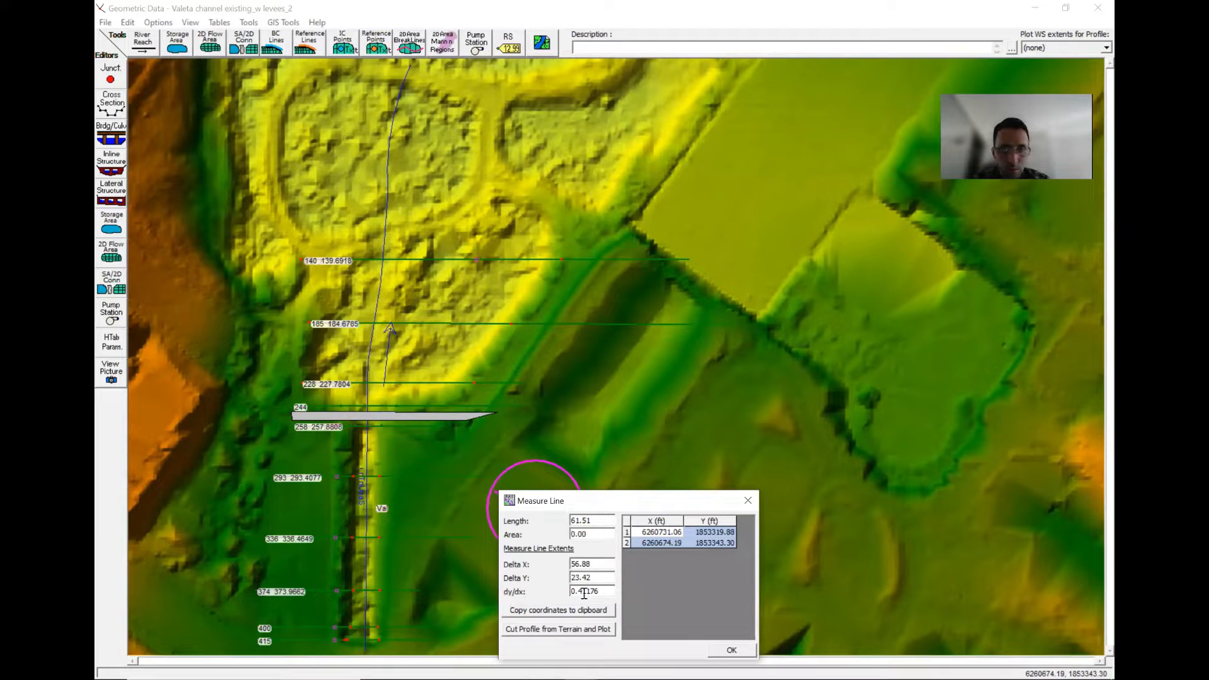
pyautogui.click(731, 650)
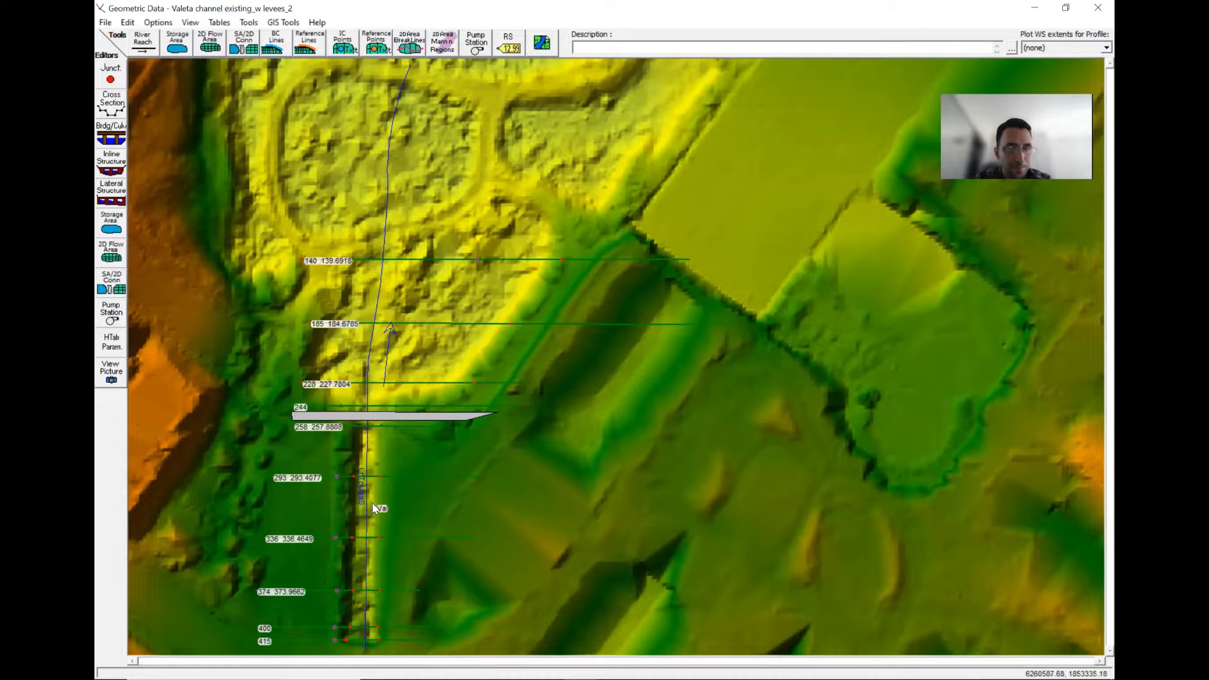
# Open the cross section data for river station 185, downstream of the structure.
pyautogui.rightClick(364, 622)
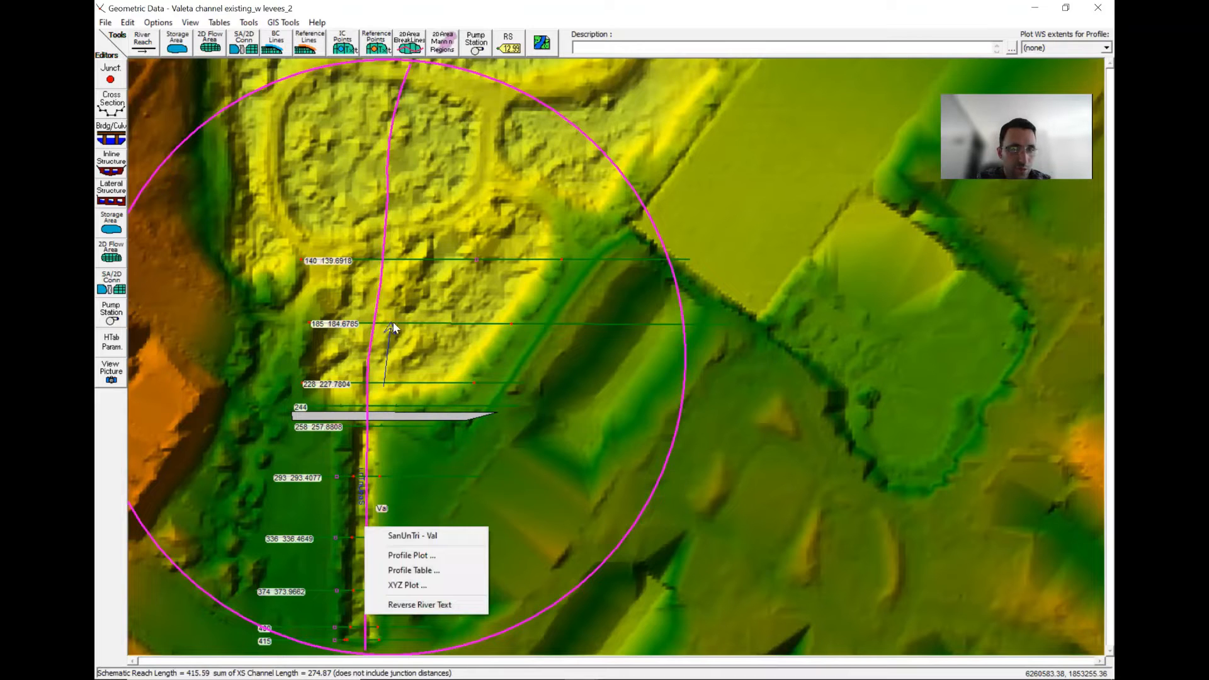
pyautogui.rightClick(416, 476)
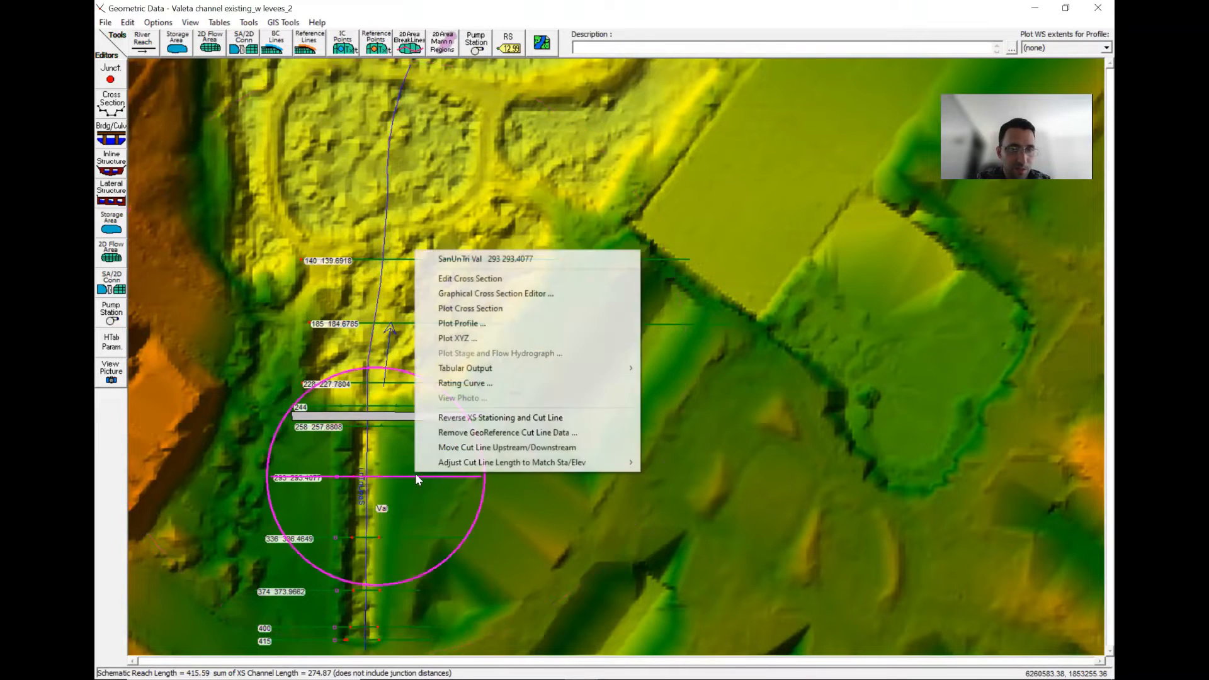
pyautogui.rightClick(398, 382)
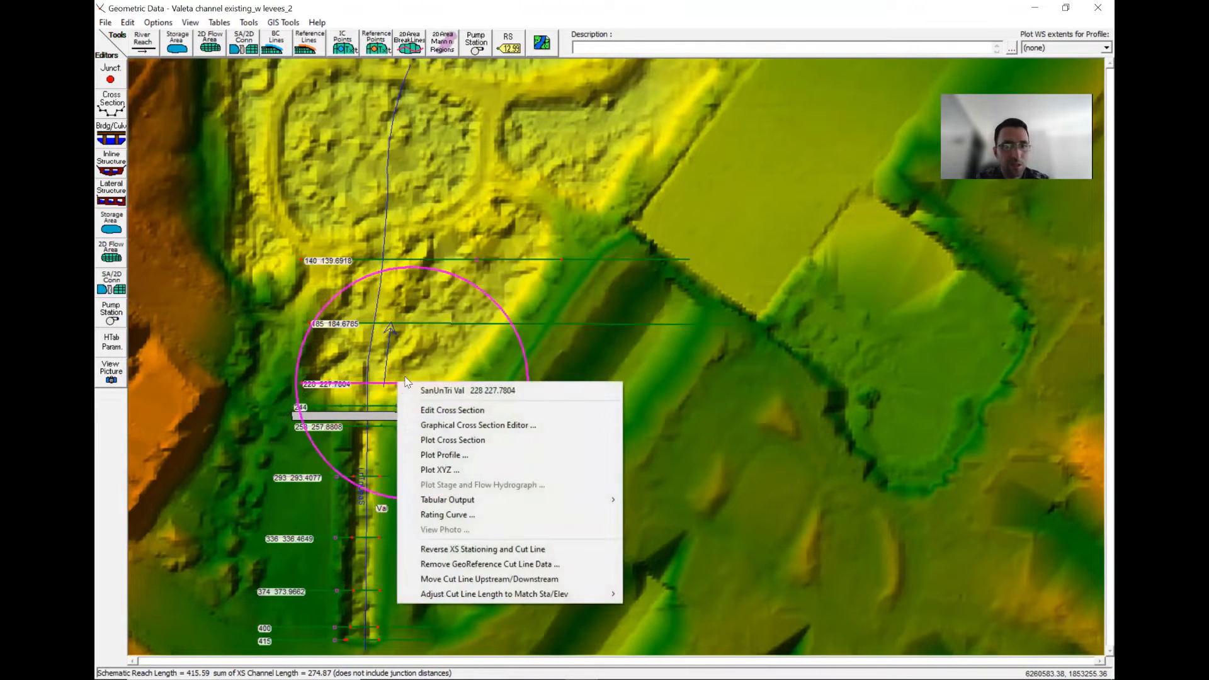
pyautogui.click(577, 325)
pyautogui.rightClick(576, 322)
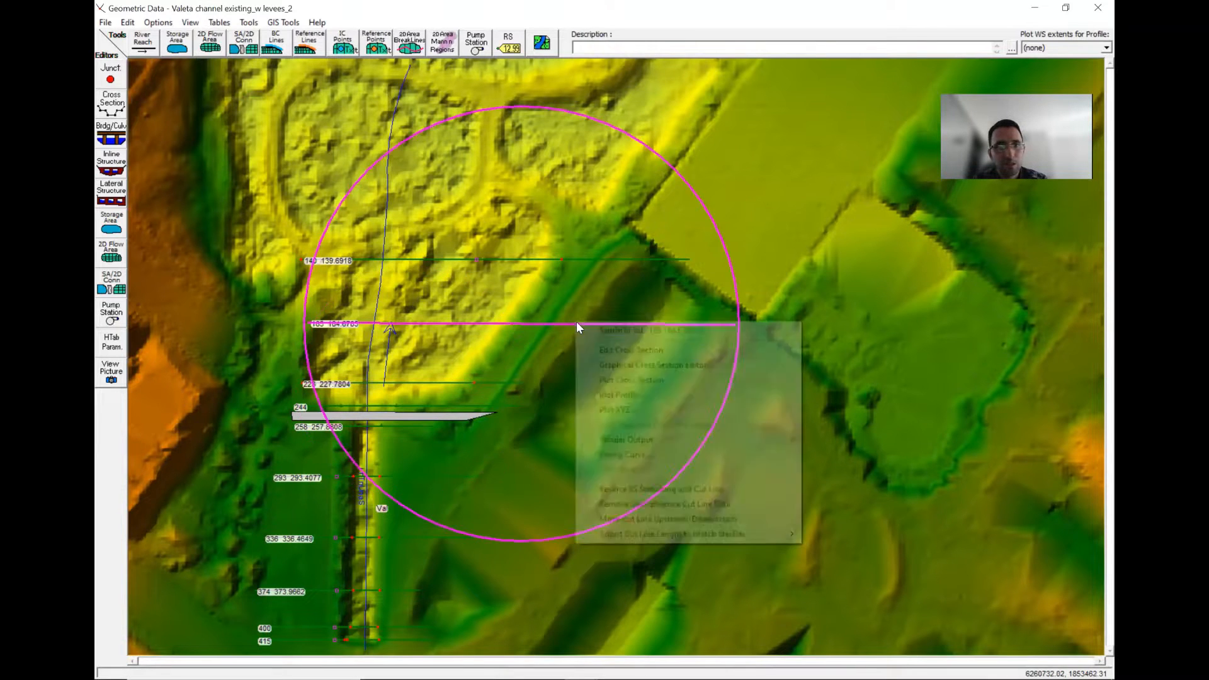
pyautogui.click(642, 350)
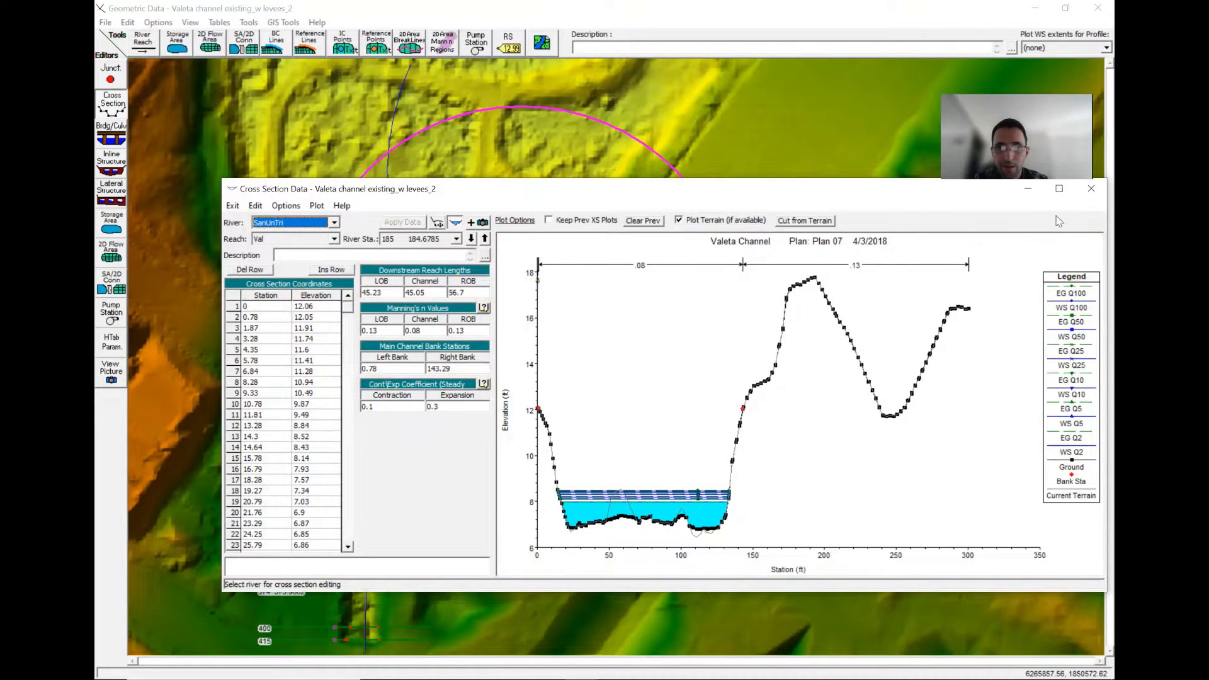
# Activate the River Reach drawing tool and reopen the cross section data for river station 185.
pyautogui.click(1092, 188)
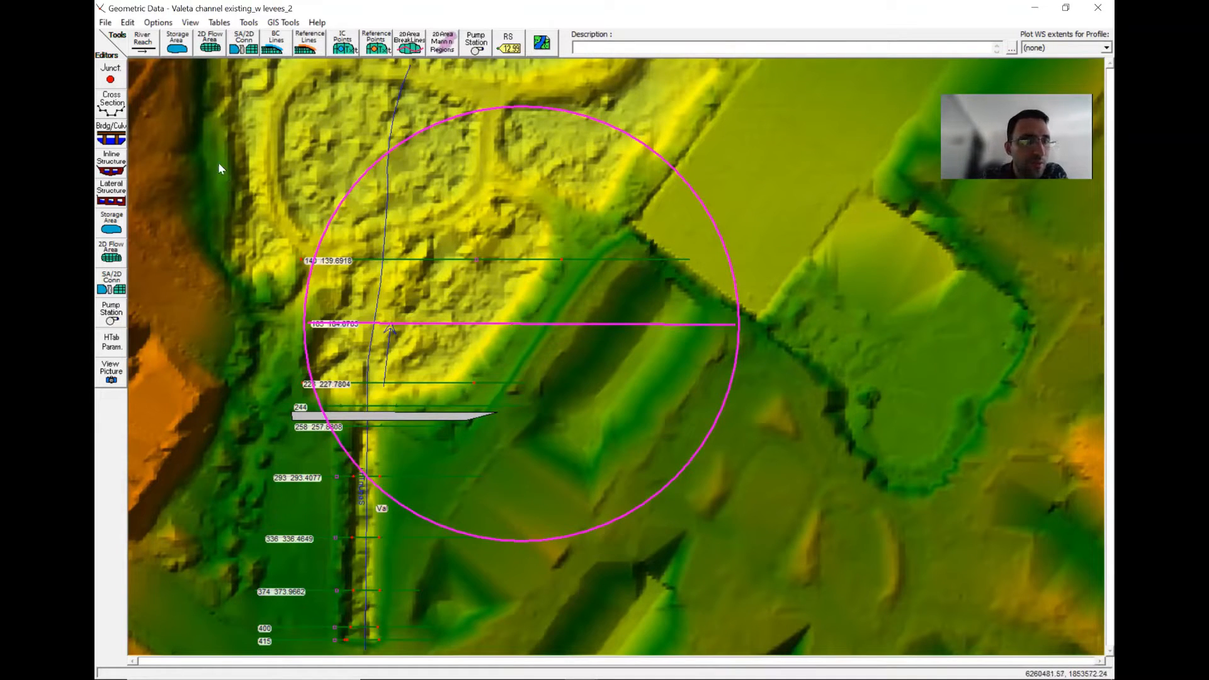
pyautogui.click(144, 52)
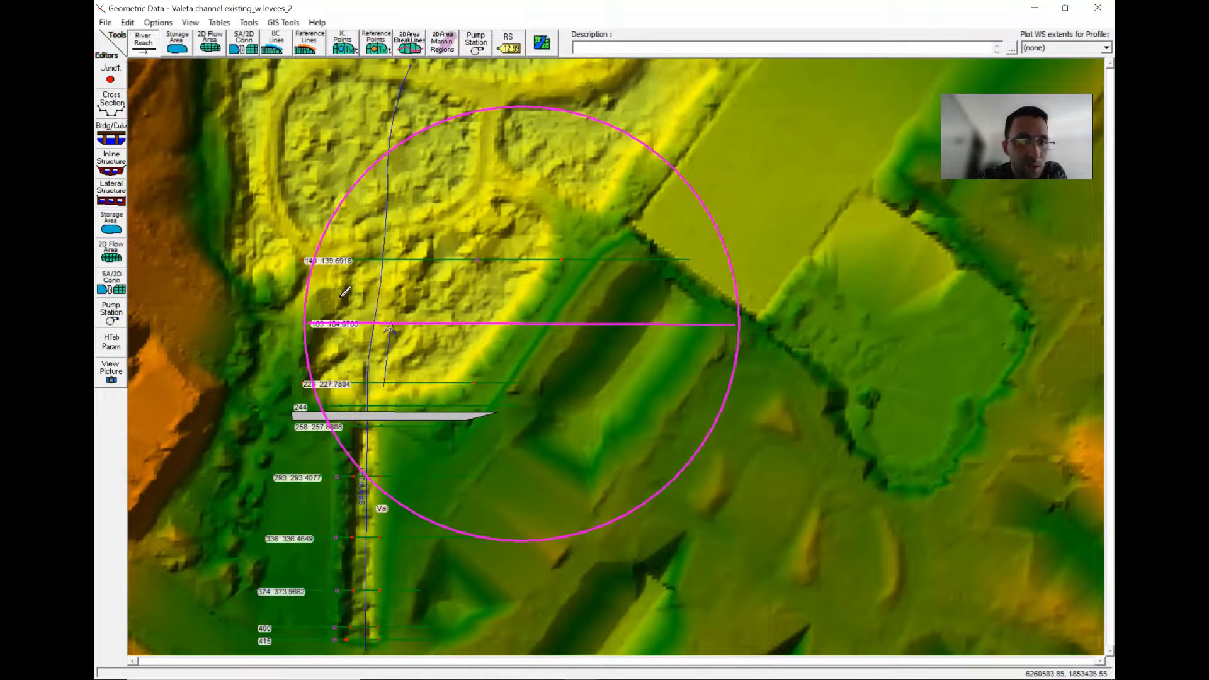
pyautogui.click(122, 110)
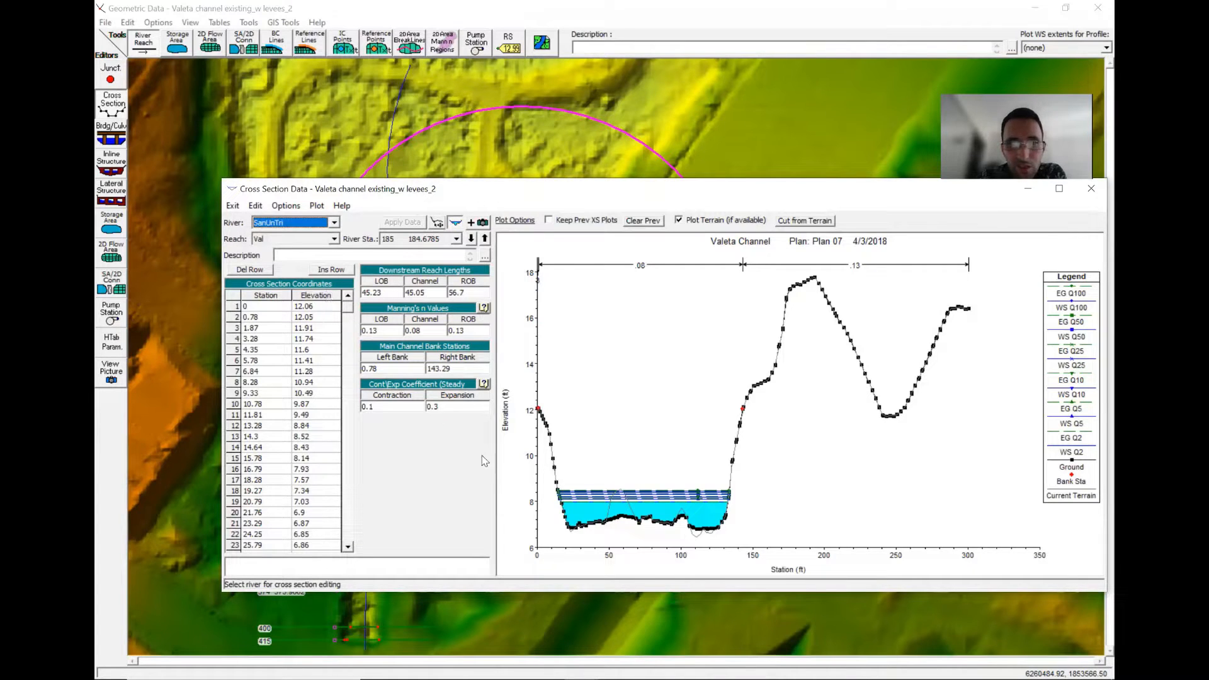
# Examine river station 185's station and elevation coordinates against its cross section plot, and close the cross section and geometric data.
pyautogui.click(538, 552)
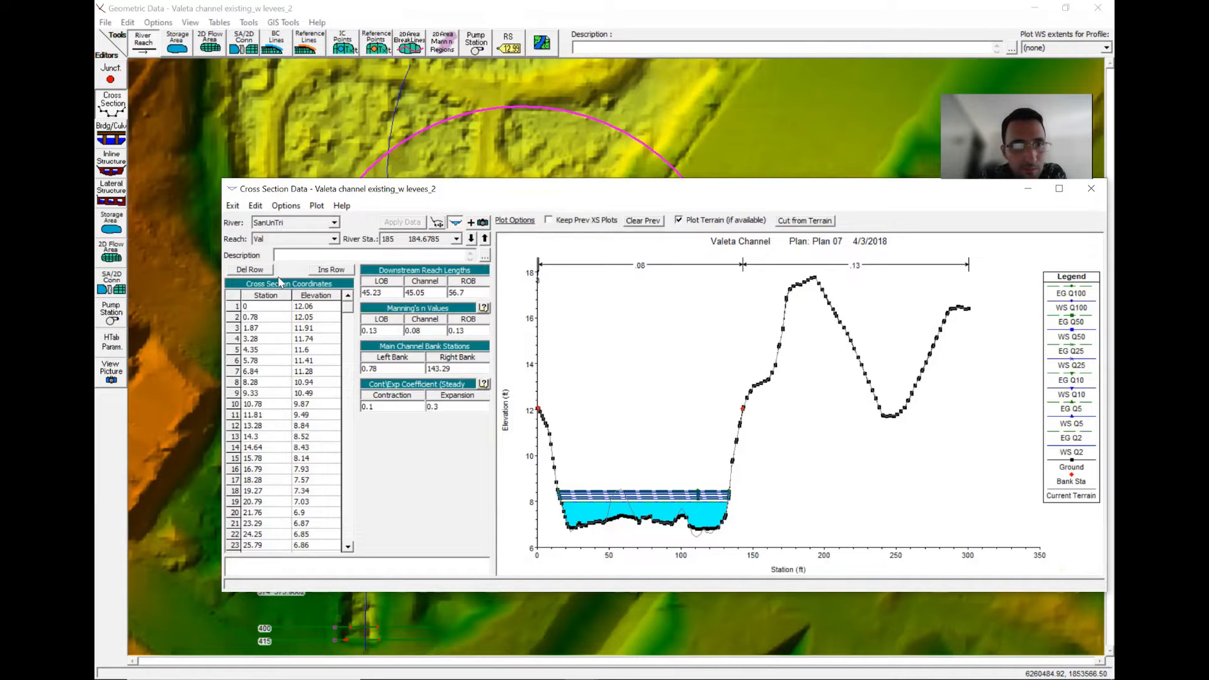
pyautogui.click(301, 308)
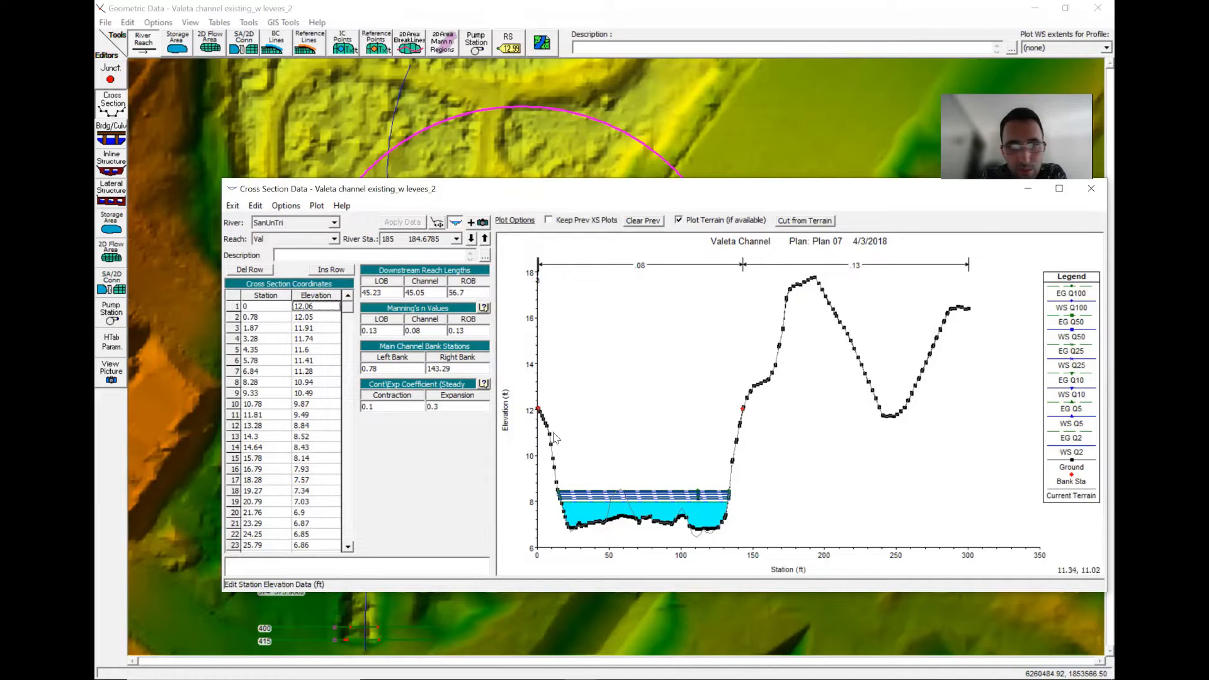
pyautogui.click(235, 415)
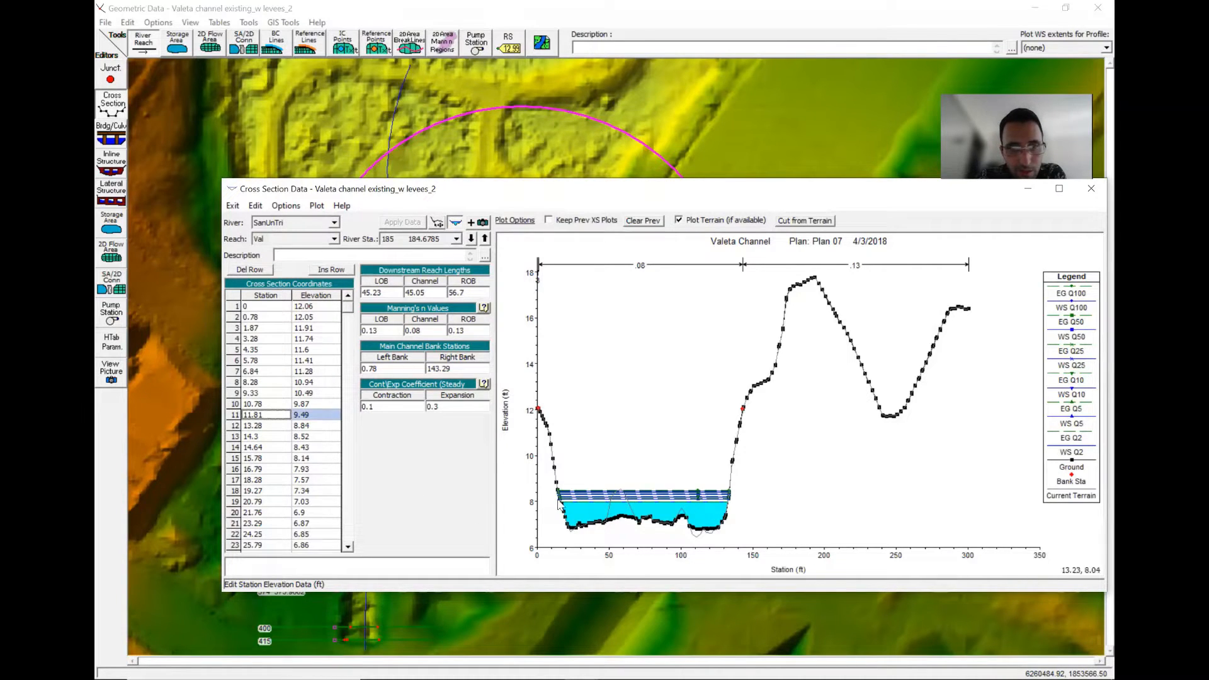
pyautogui.click(303, 513)
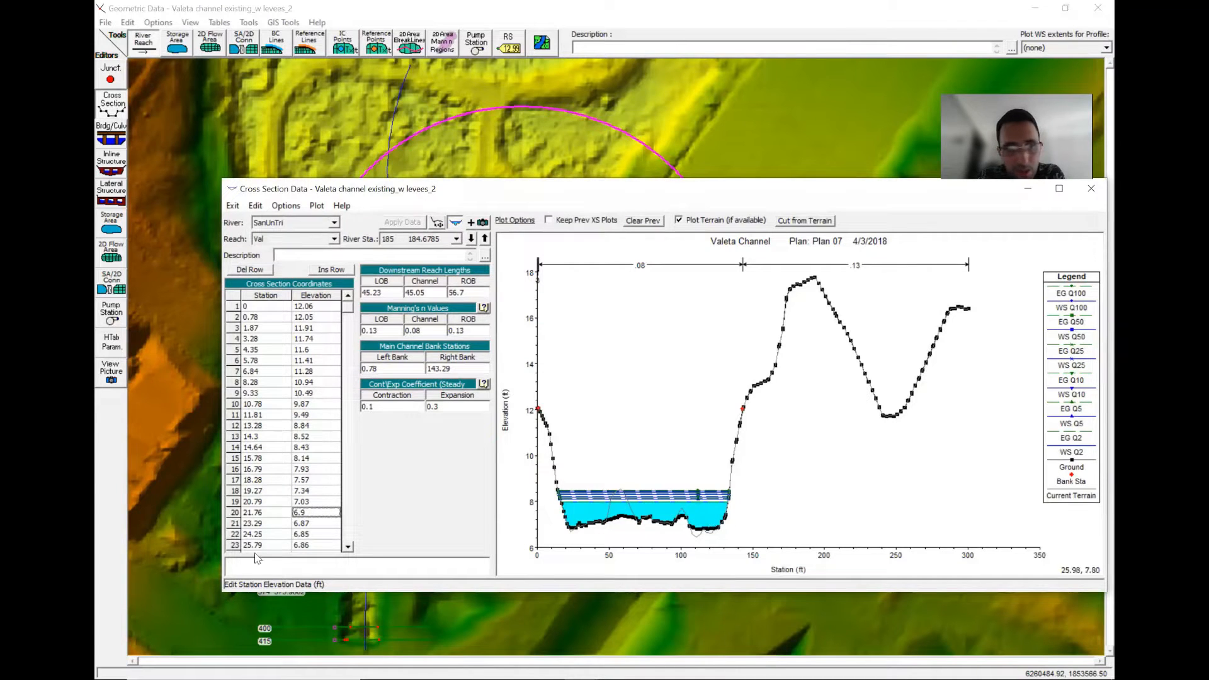
pyautogui.scroll(-20, 307, 480)
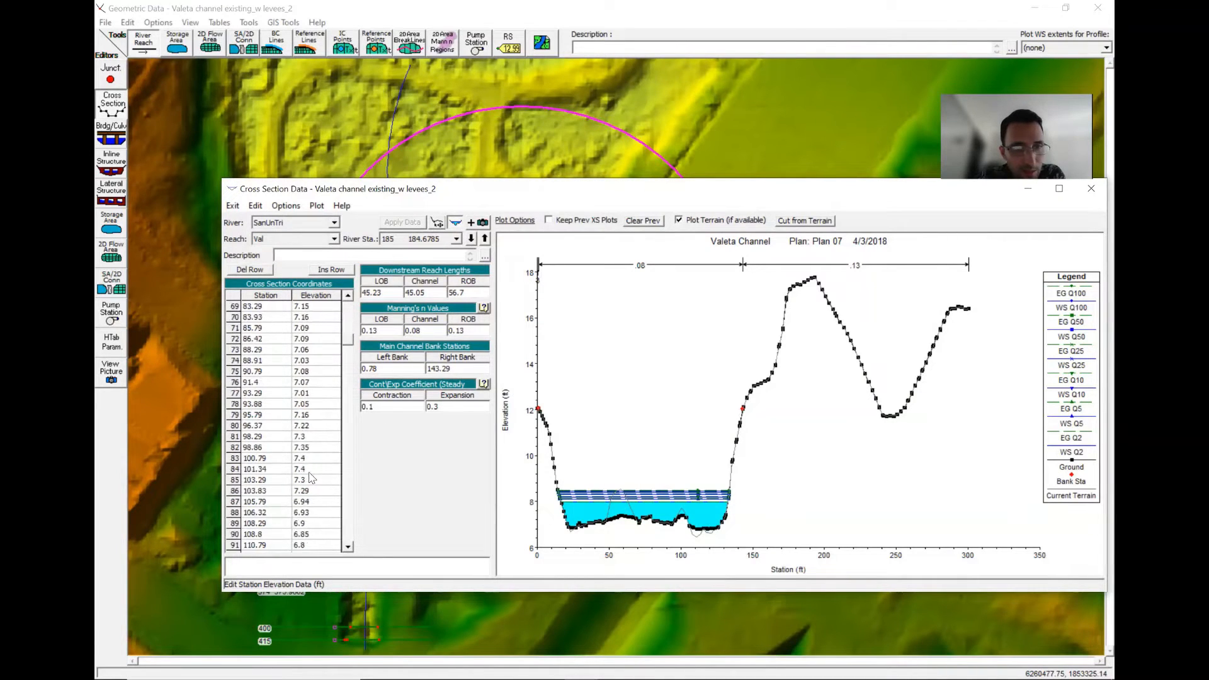
pyautogui.scroll(-12, 308, 481)
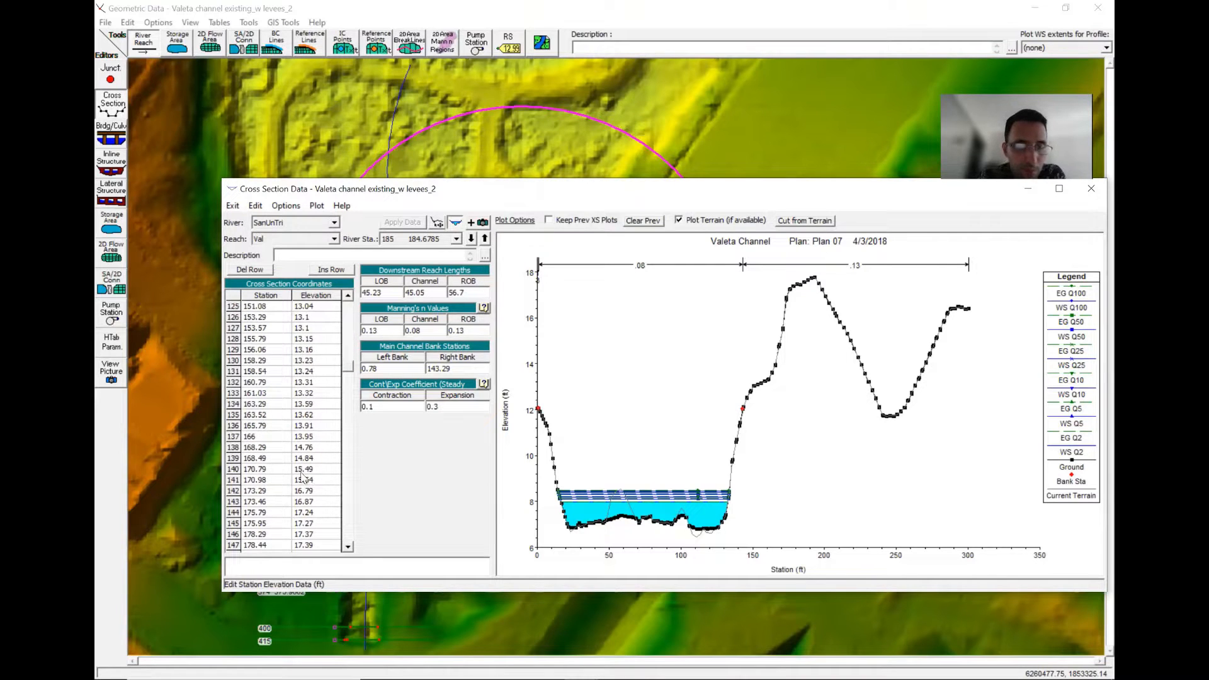
pyautogui.scroll(-11, 303, 479)
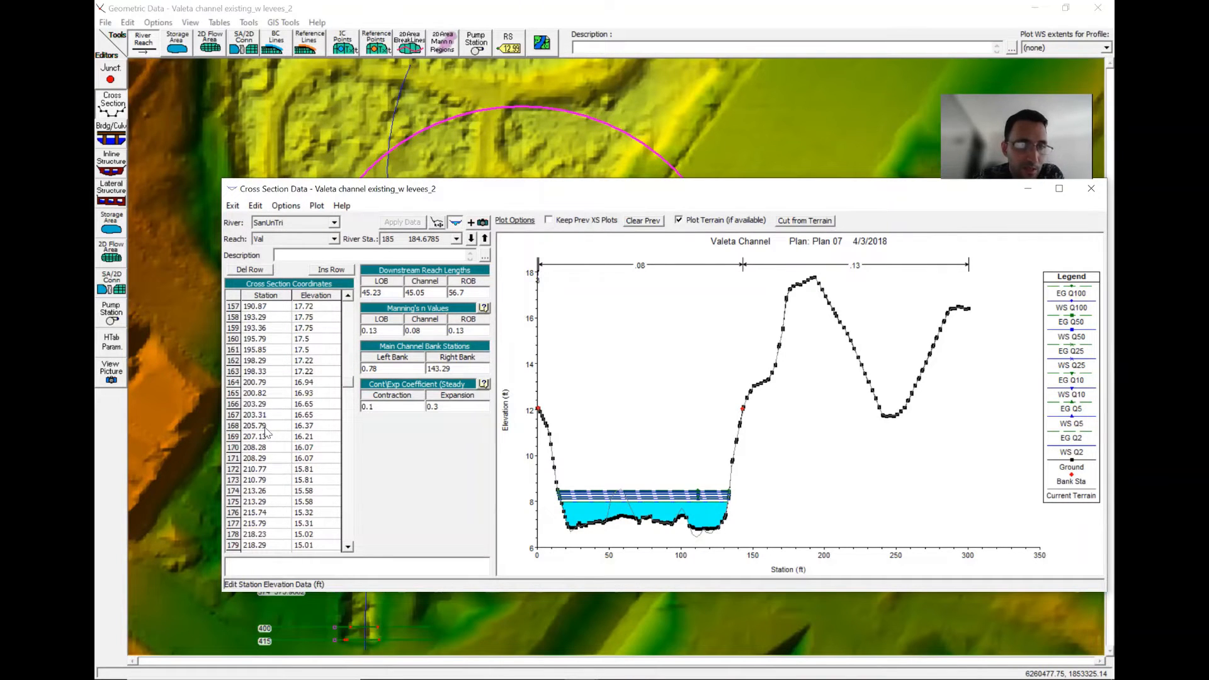
pyautogui.click(1091, 188)
pyautogui.click(1096, 6)
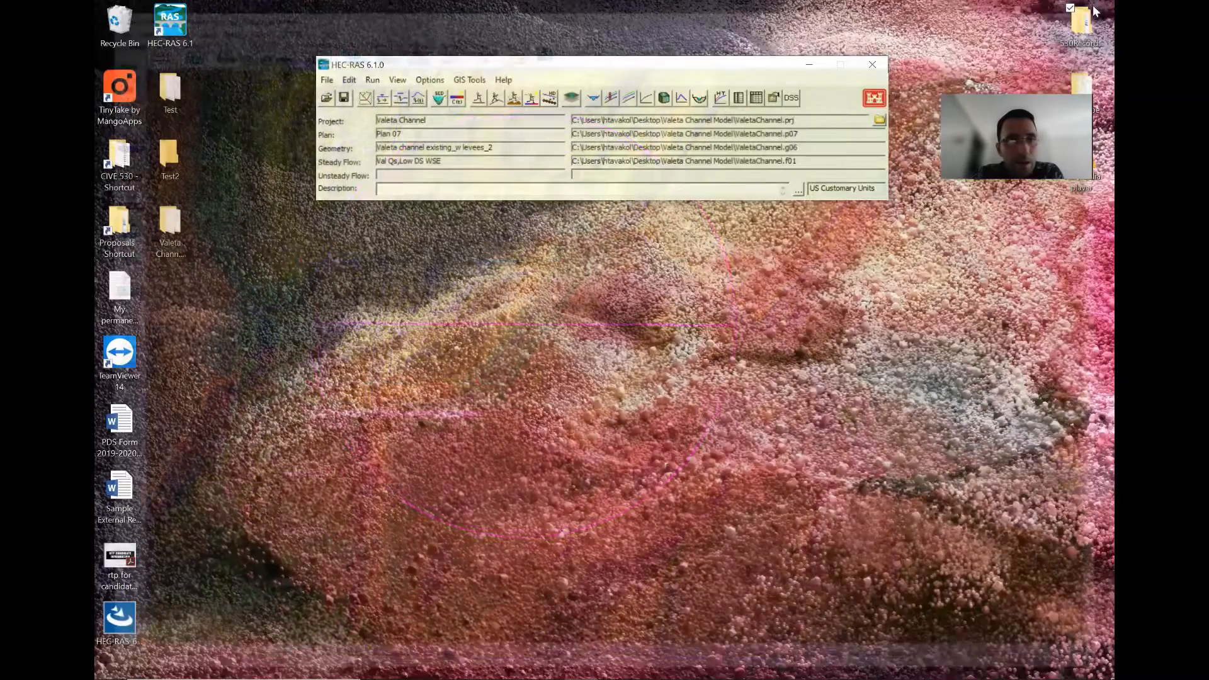
# Review the profile flow rates and reach boundary conditions in the steady flow data, and close it without changes.
pyautogui.click(382, 99)
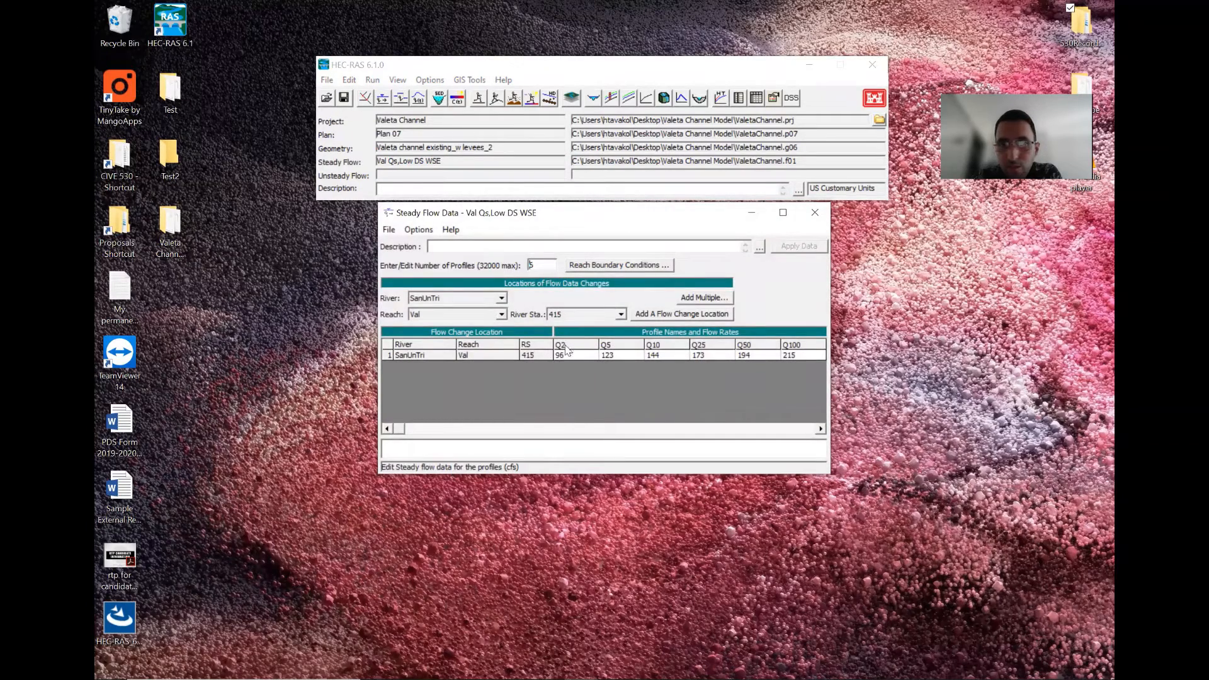
pyautogui.click(611, 356)
pyautogui.click(789, 356)
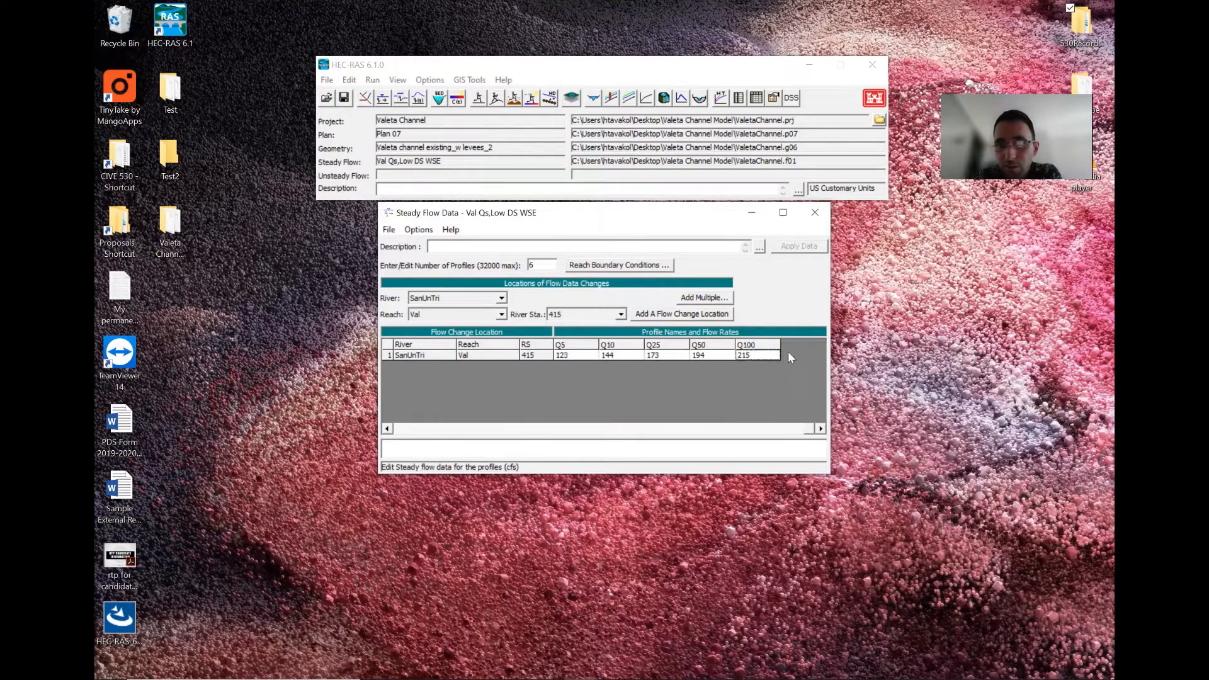
pyautogui.click(635, 268)
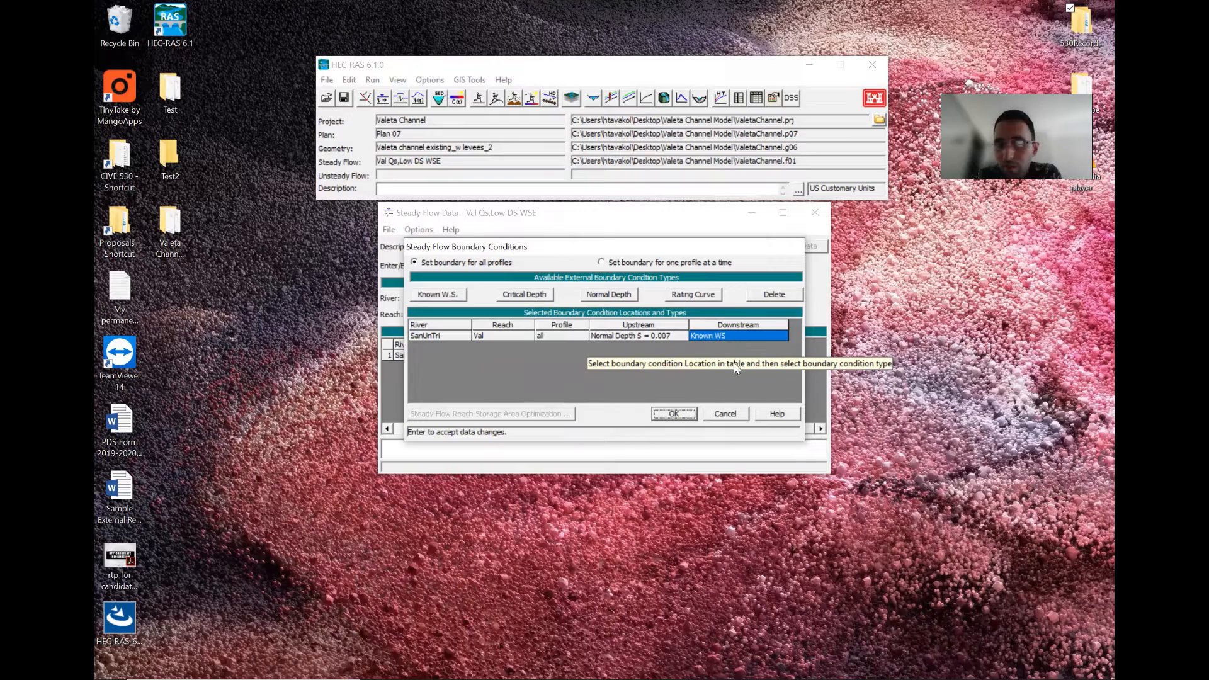
pyautogui.click(738, 415)
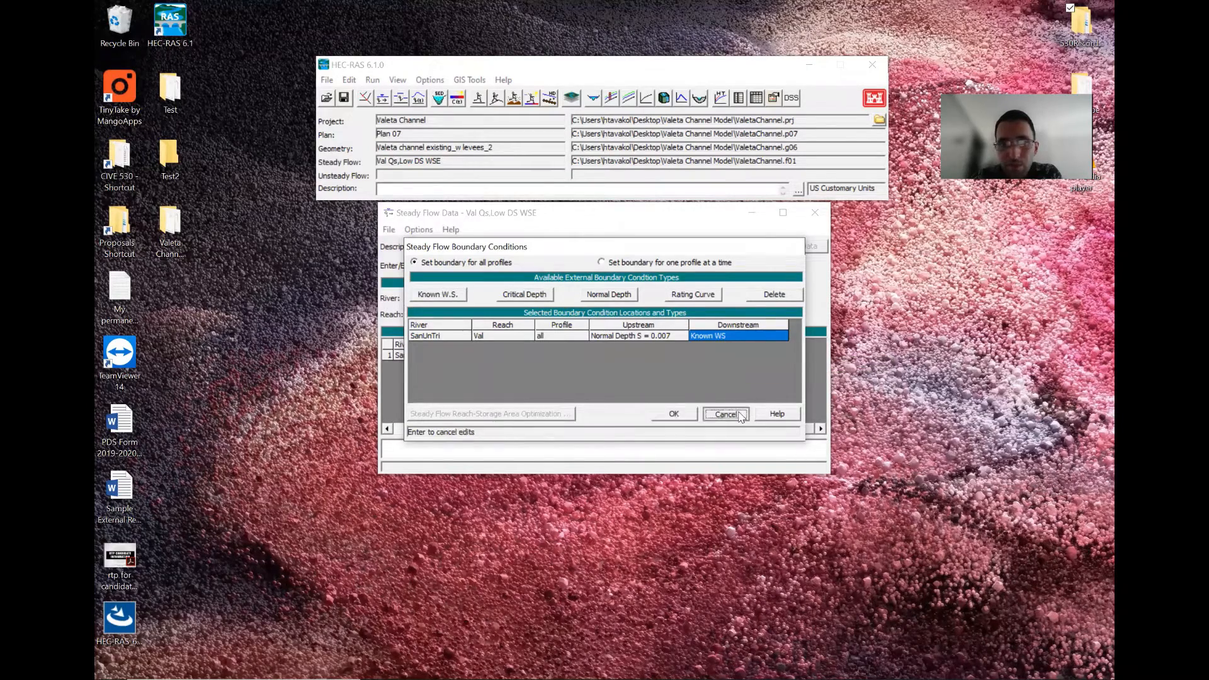
pyautogui.click(815, 214)
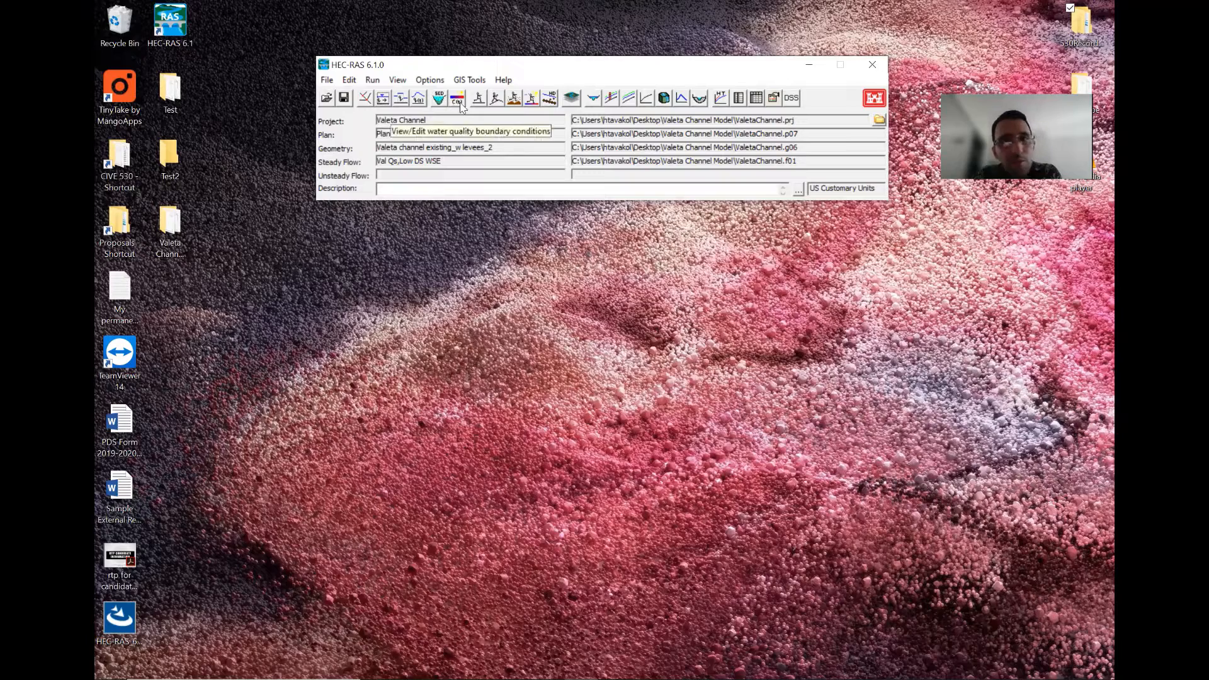
# Review the geometry files available for the steady flow analysis of Plan 07, and close the analysis without computing.
pyautogui.click(478, 101)
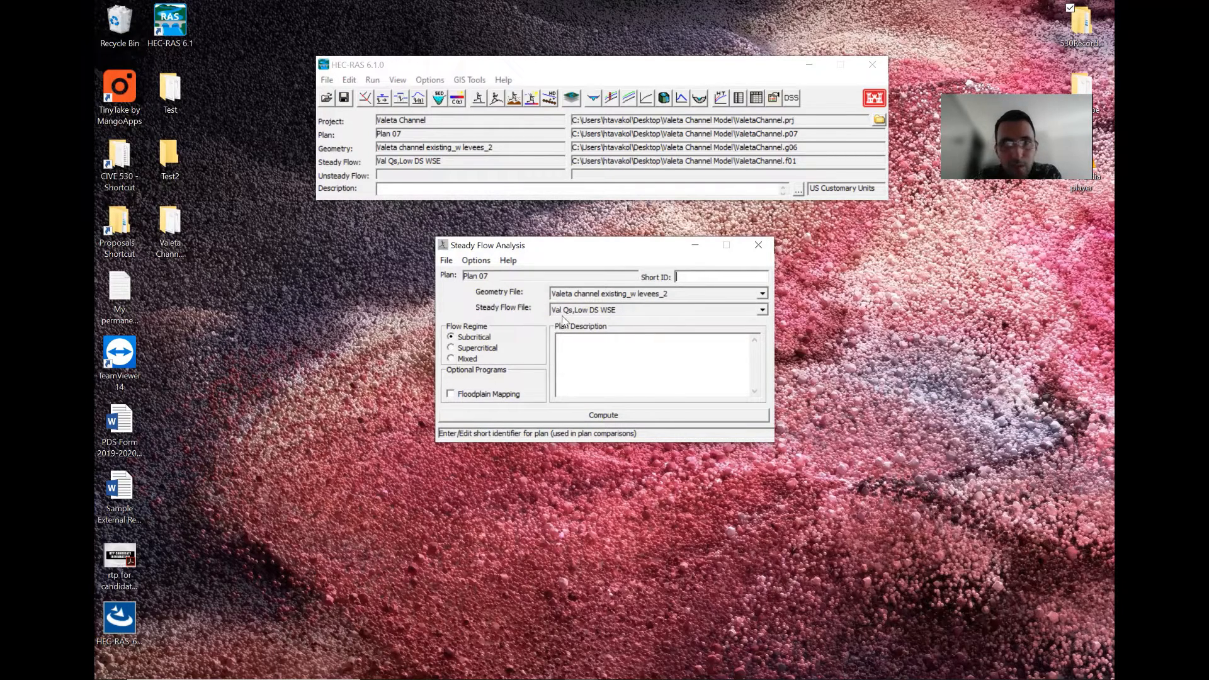
pyautogui.click(762, 293)
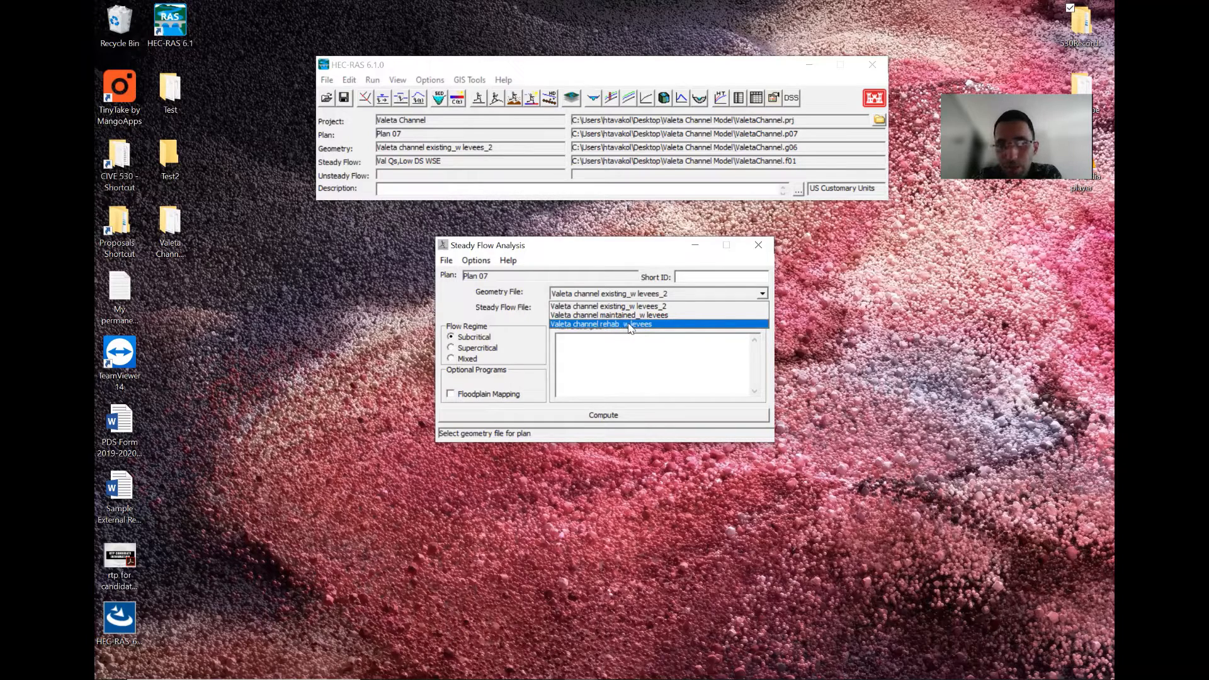
pyautogui.click(753, 253)
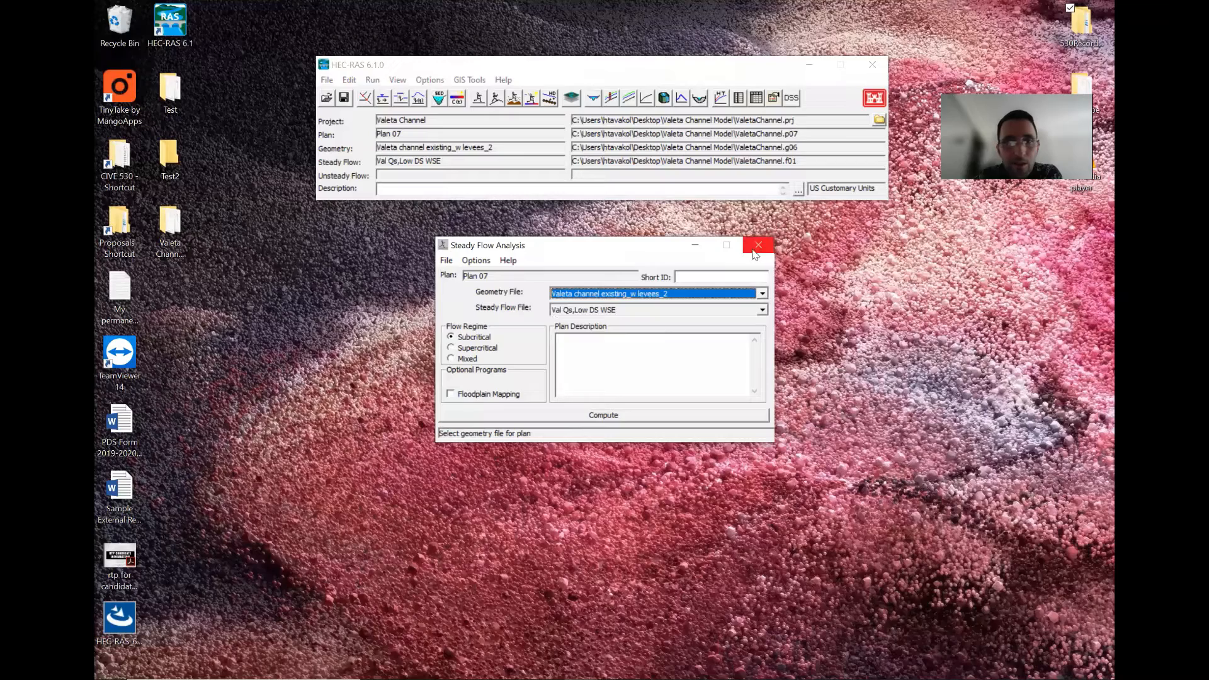
pyautogui.click(756, 249)
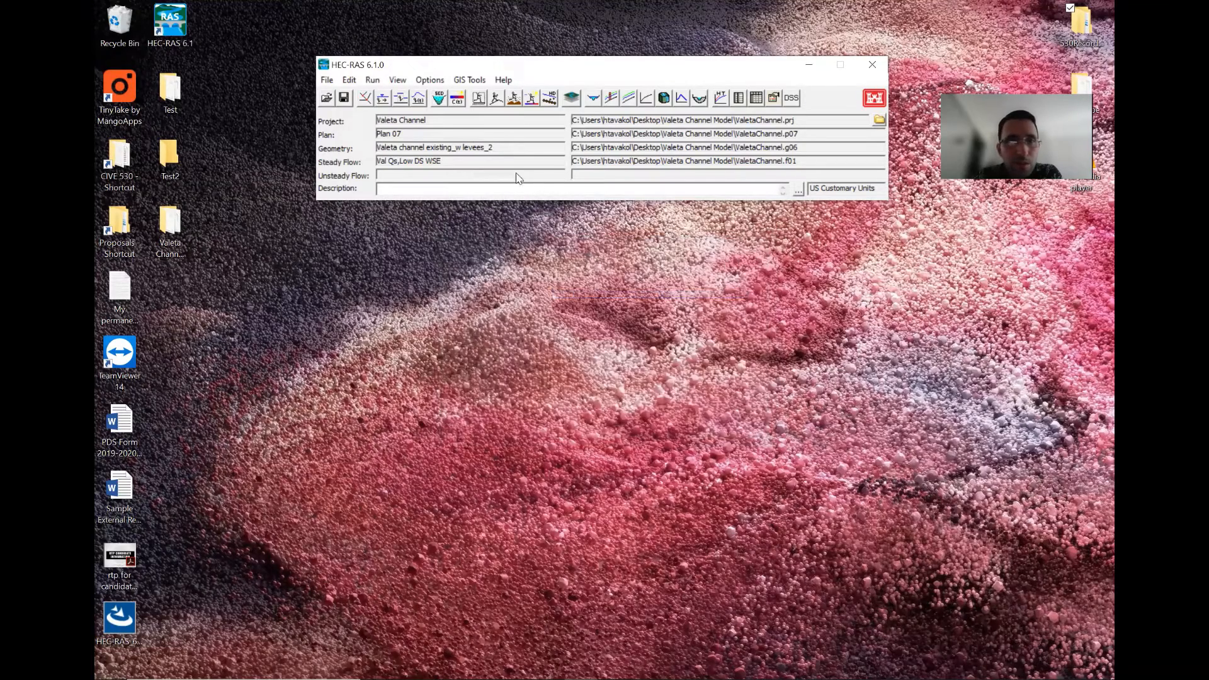
# Load the "Valeta channel rehab_w levees" geometry file in the geometric data editor and dismiss the load messages.
pyautogui.click(365, 97)
pyautogui.click(105, 22)
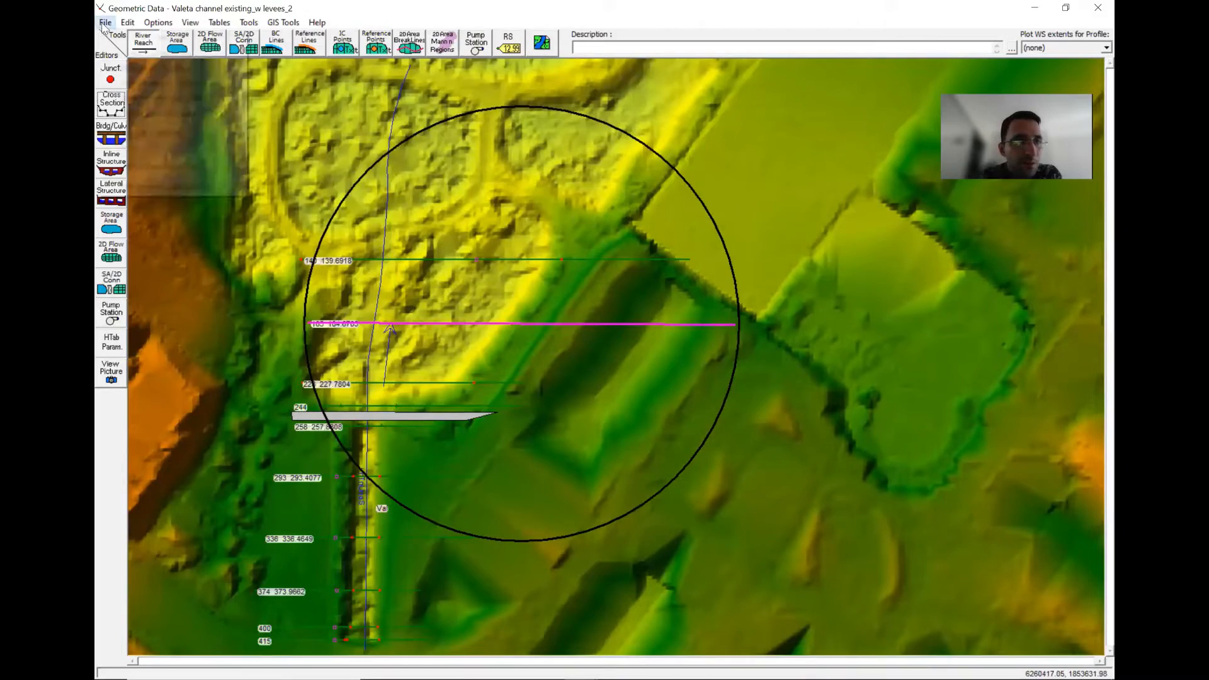
pyautogui.click(133, 54)
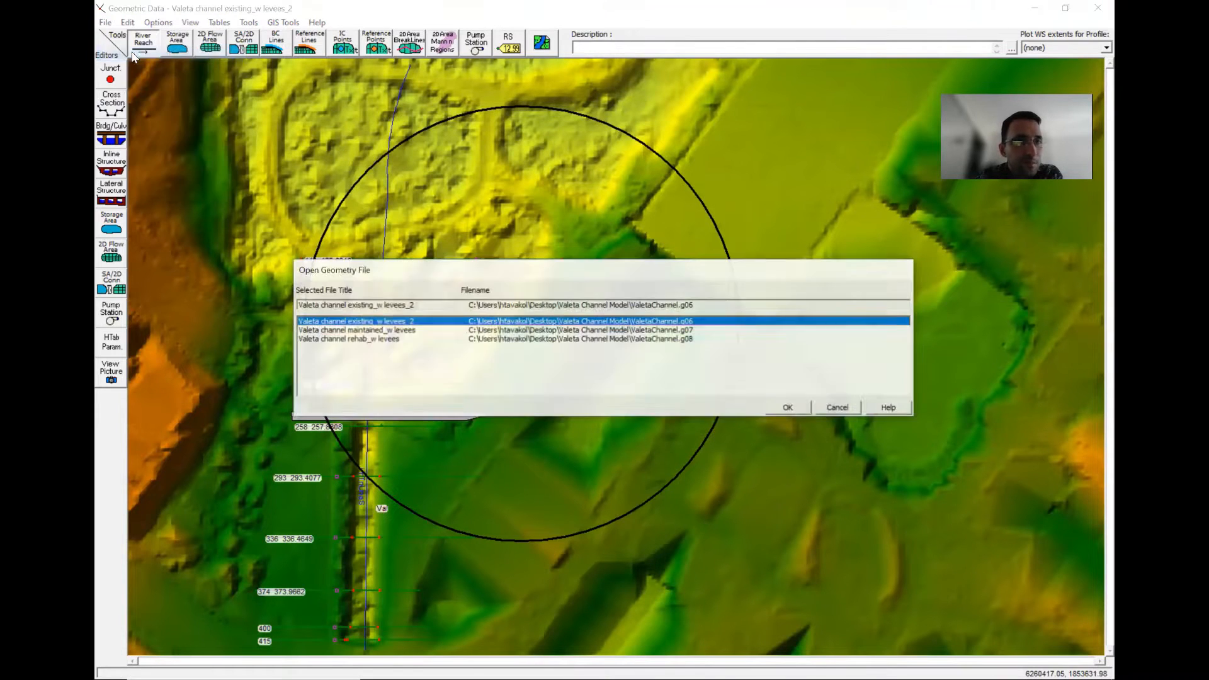
pyautogui.click(385, 341)
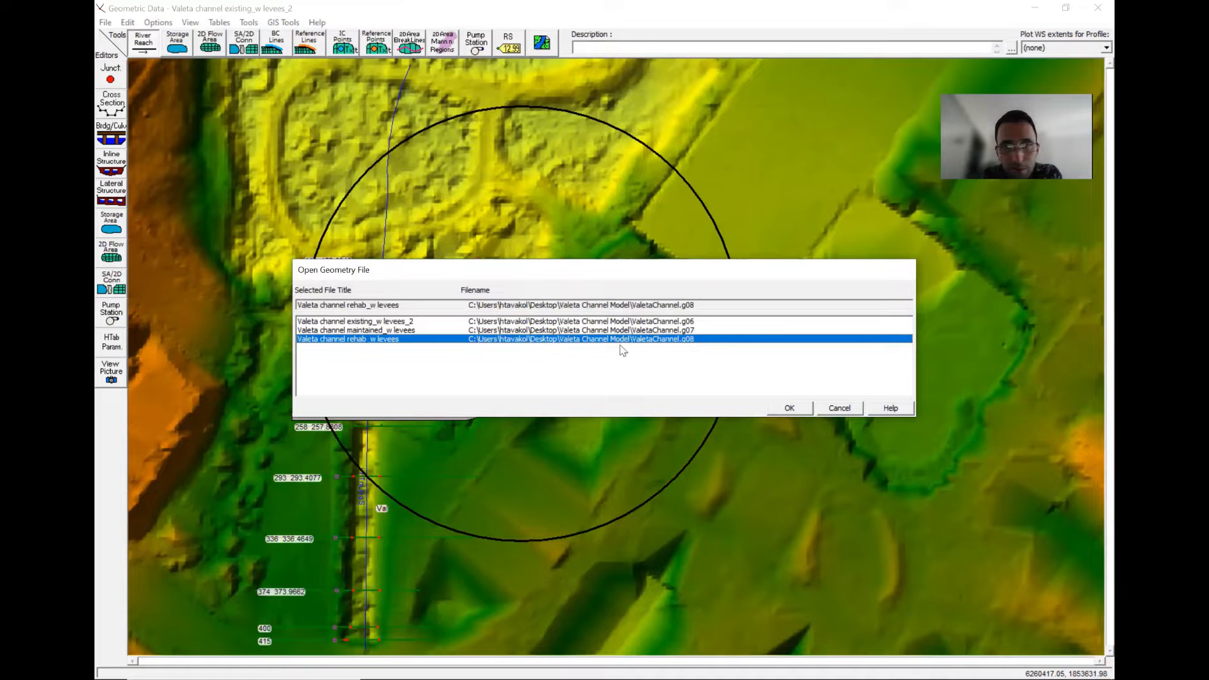
pyautogui.click(790, 408)
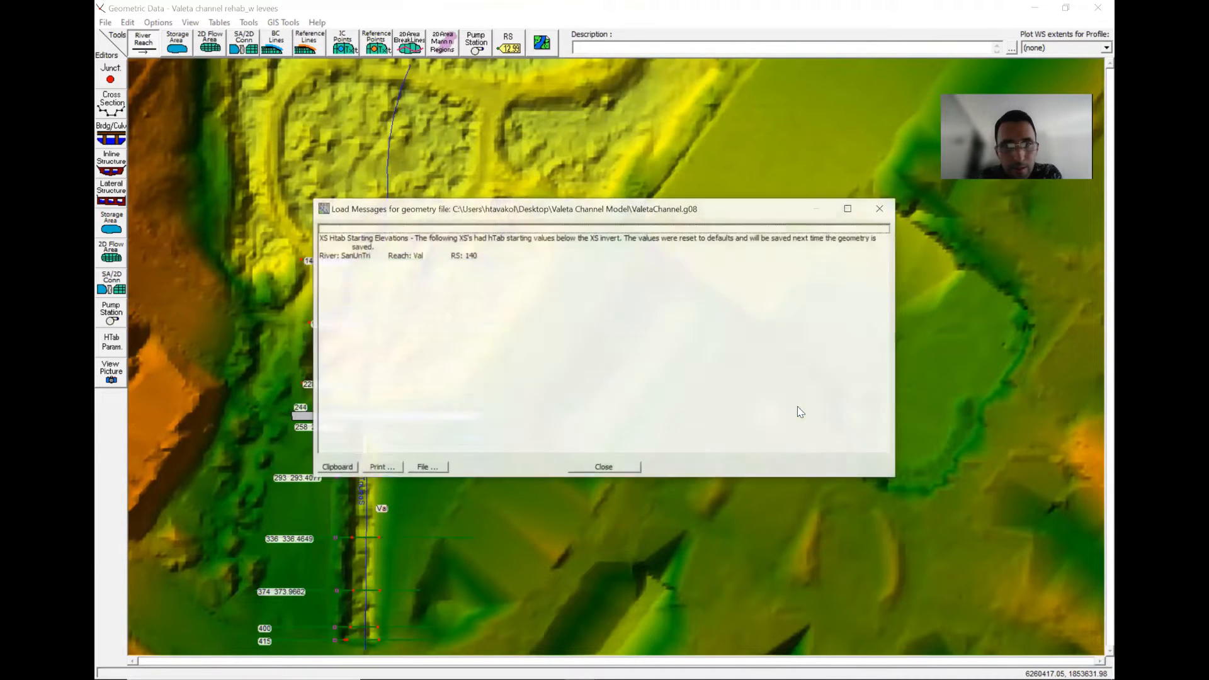
pyautogui.click(637, 465)
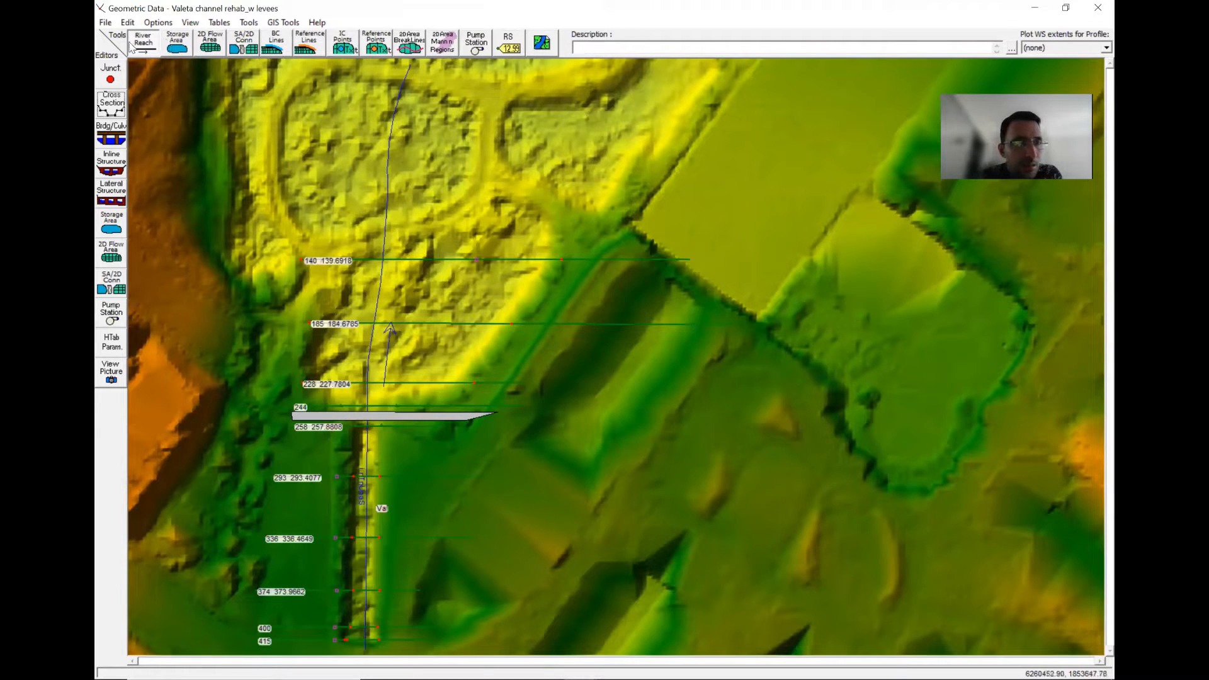
# Examine the rehabilitated channel's cross section at river station 336 upstream of the structure, and close the cross section data.
pyautogui.rightClick(395, 538)
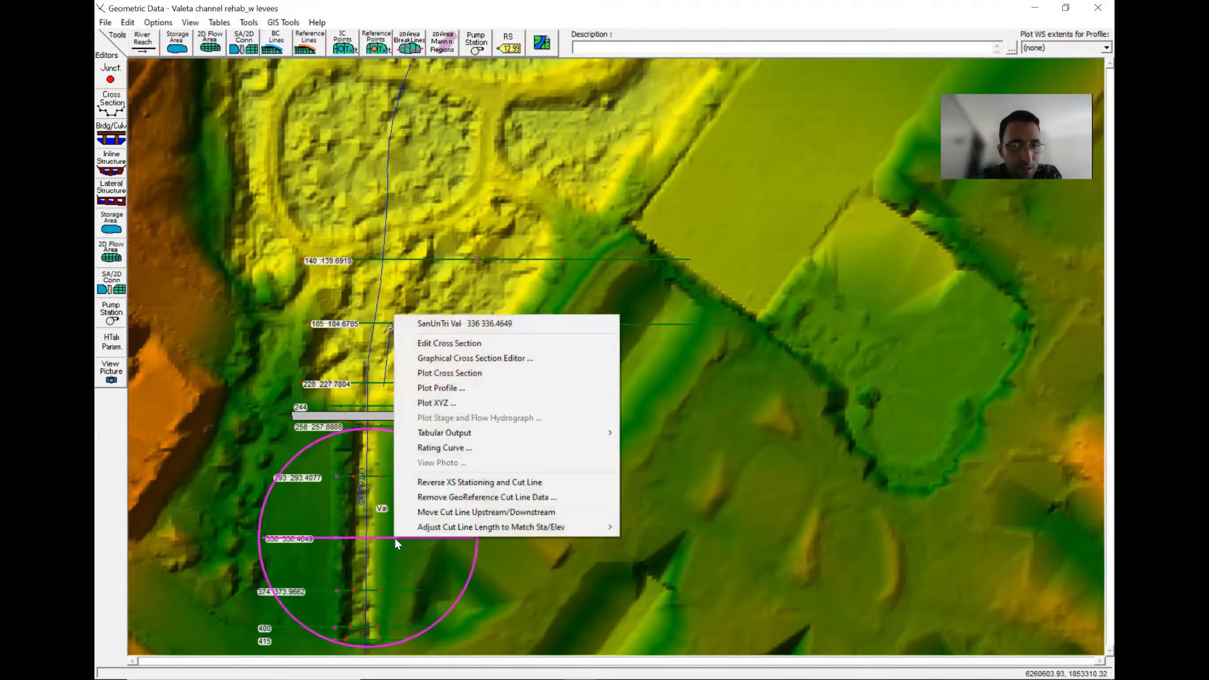
pyautogui.click(480, 344)
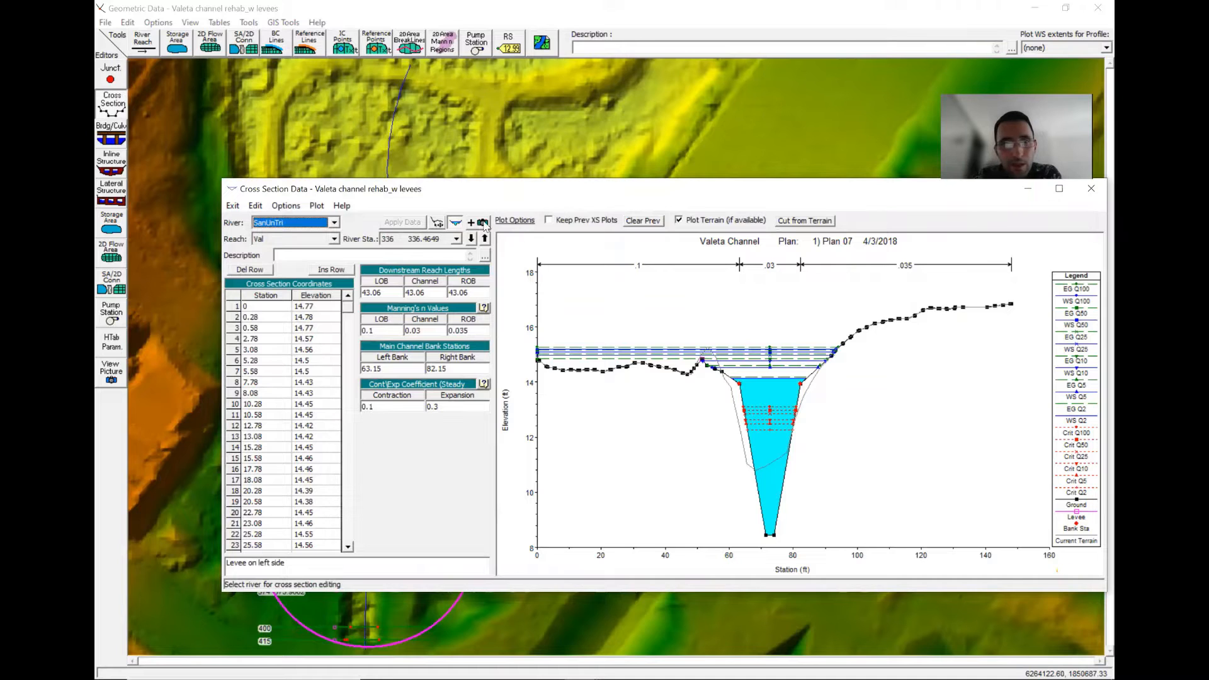
pyautogui.click(1092, 188)
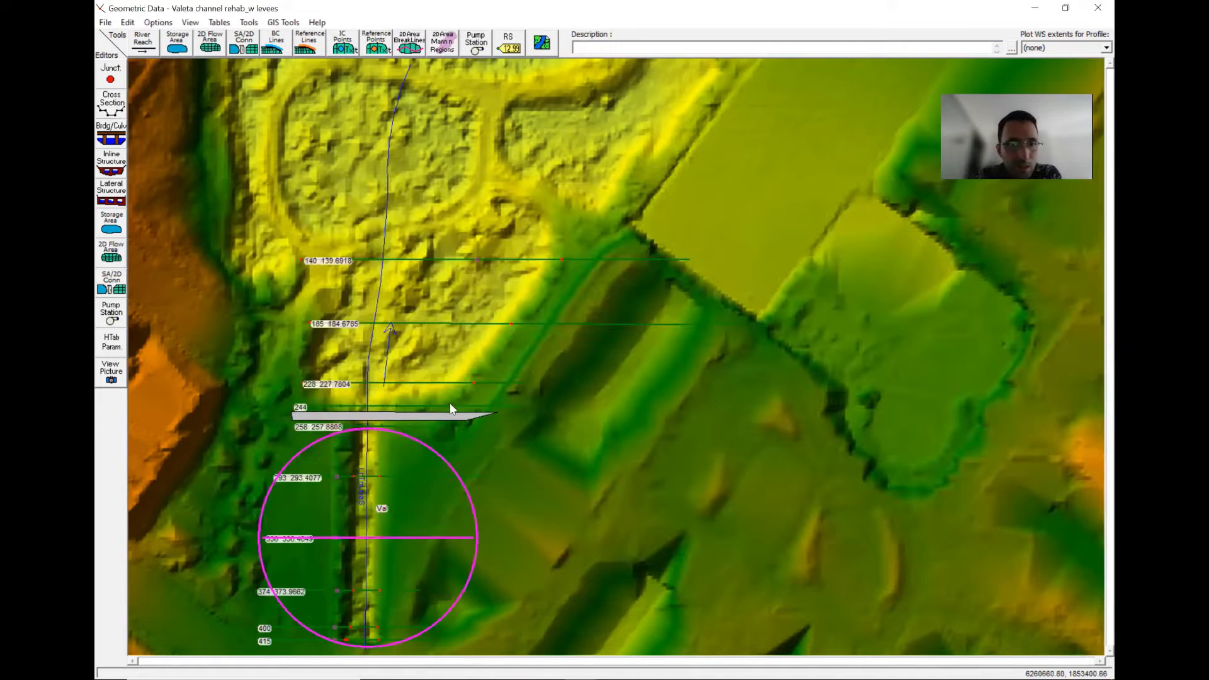
# Examine the SanUnTri Val reach's profile plot for the rehabilitated geometry, and close the plot.
pyautogui.rightClick(365, 370)
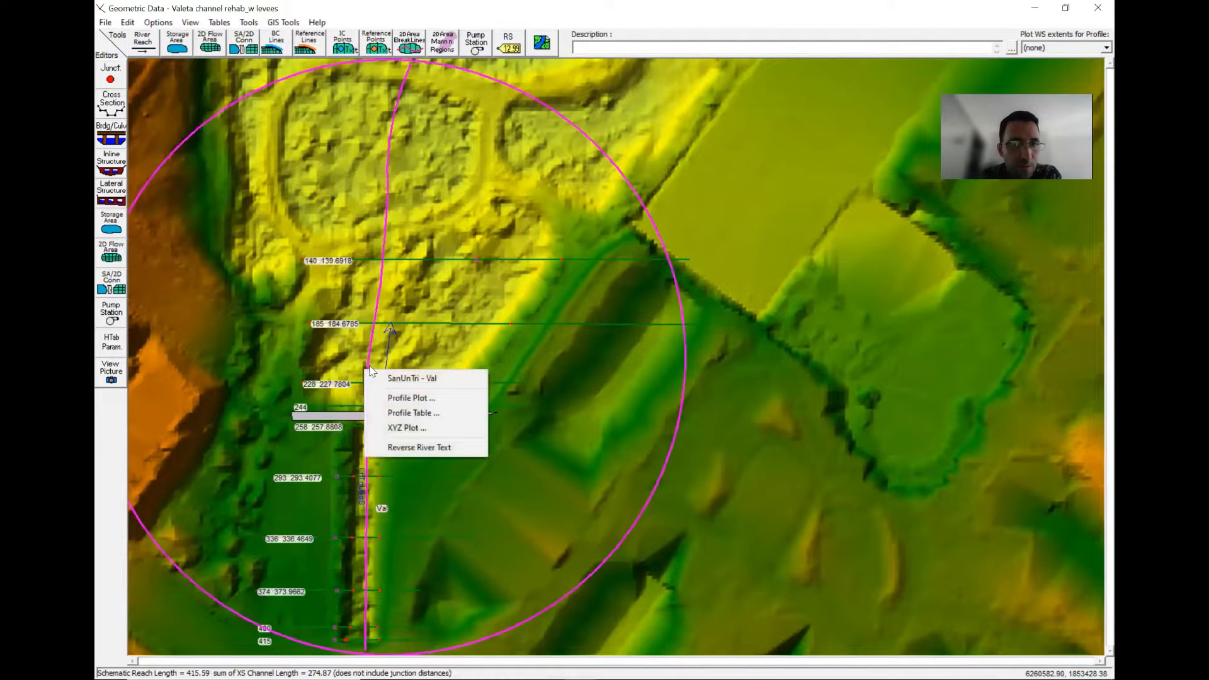
pyautogui.click(381, 397)
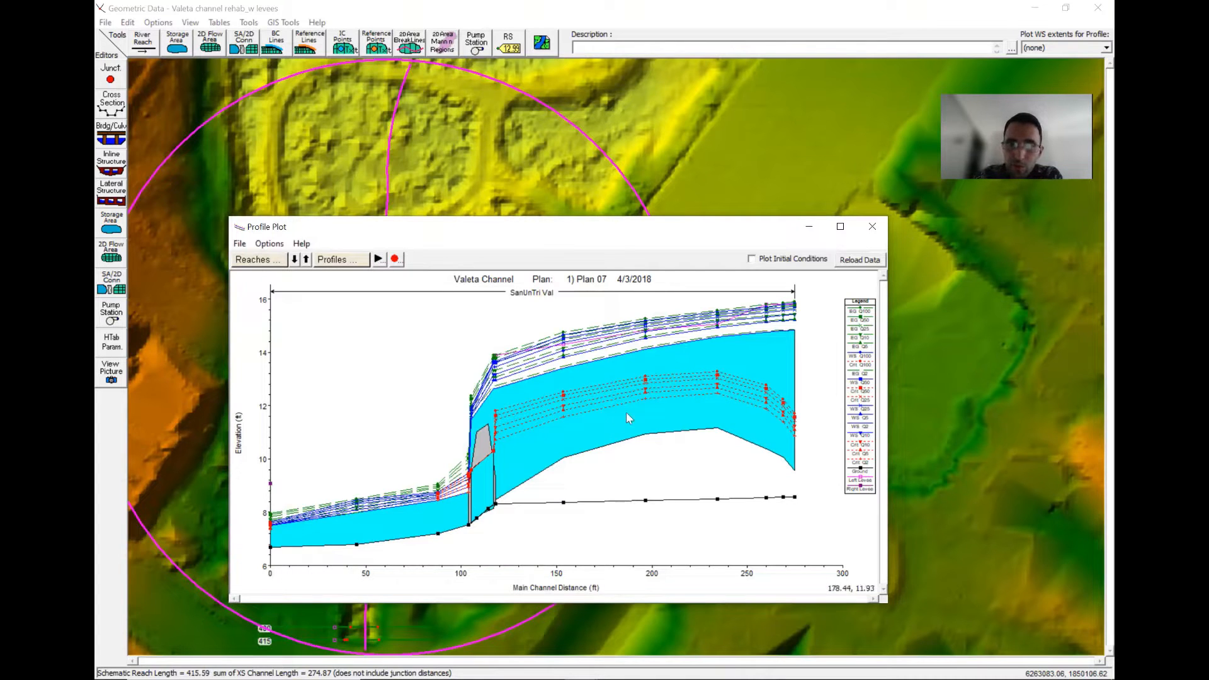
pyautogui.click(872, 227)
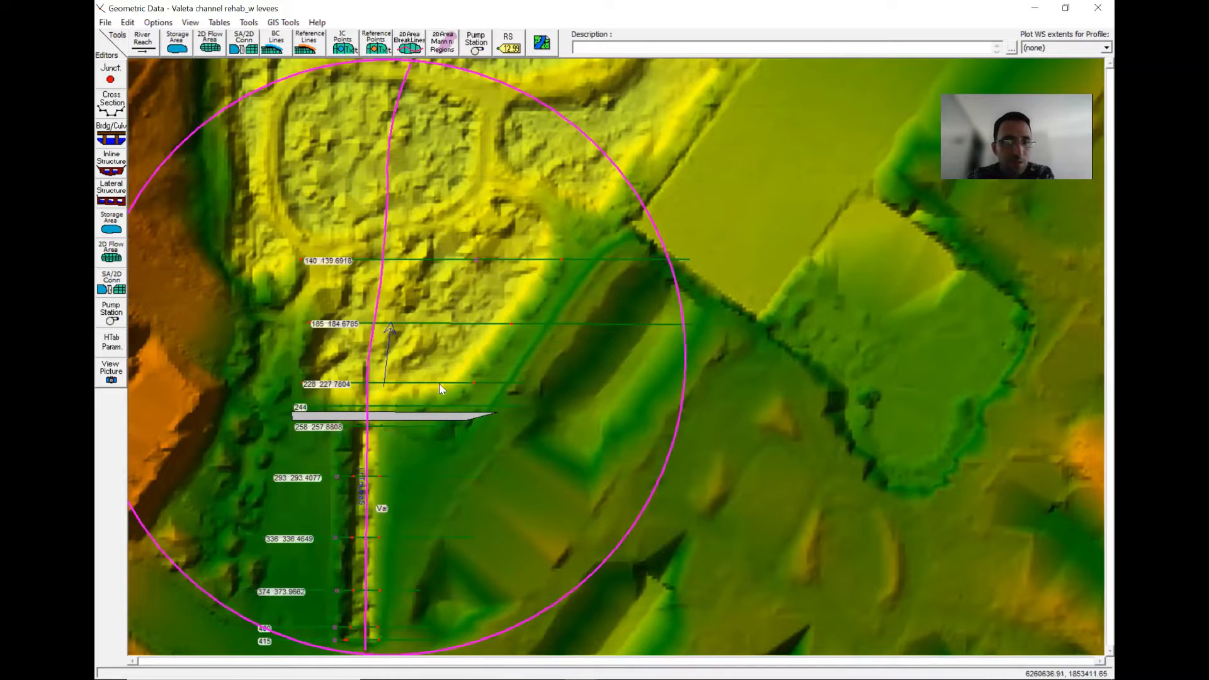
# Close the geometric data and open the steady flow analysis for the rehab_w levees geometry.
pyautogui.rightClick(396, 535)
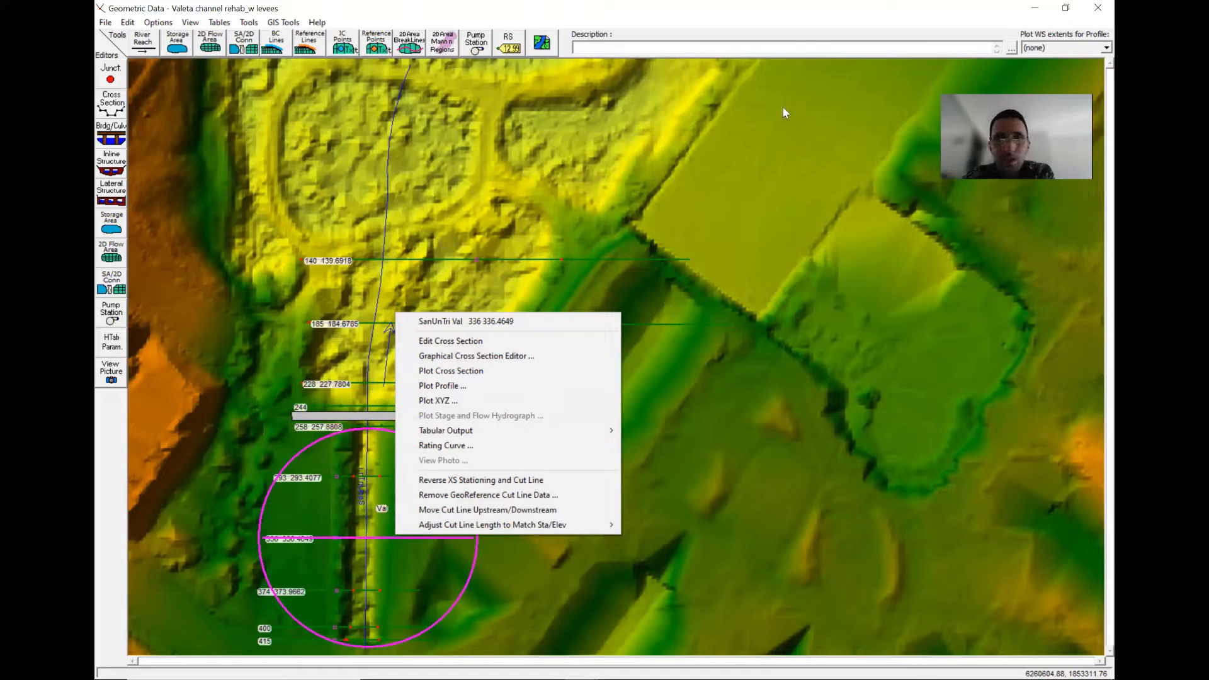
pyautogui.click(812, 22)
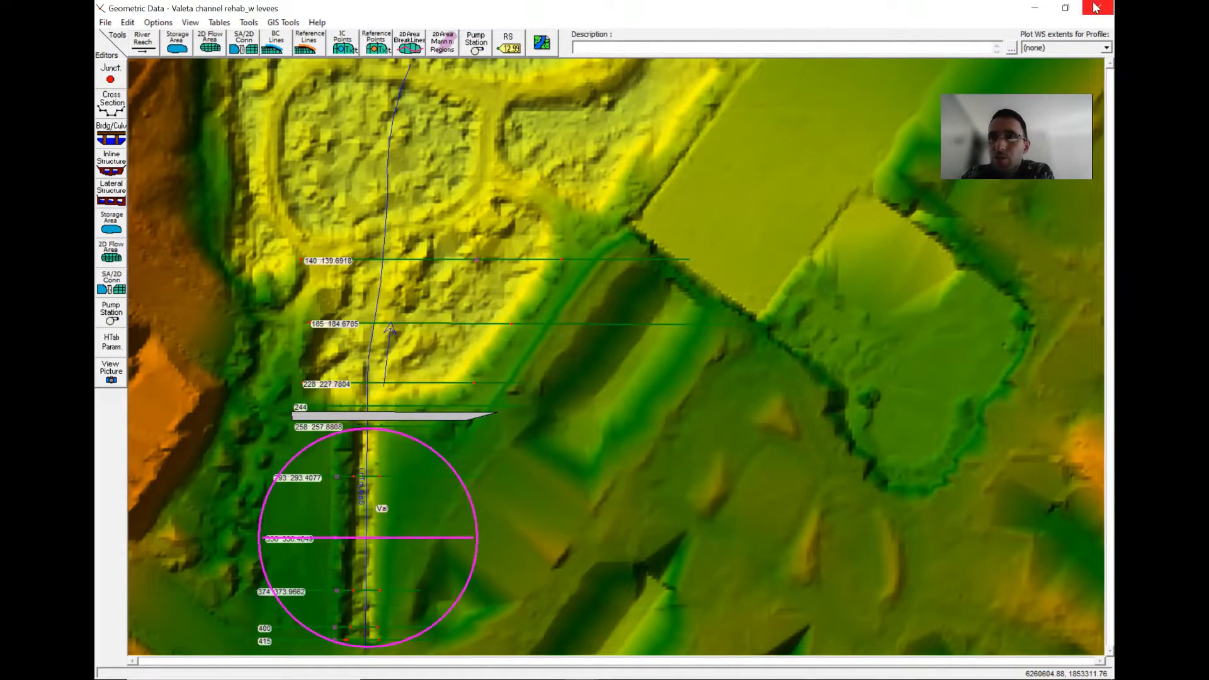
pyautogui.click(1098, 7)
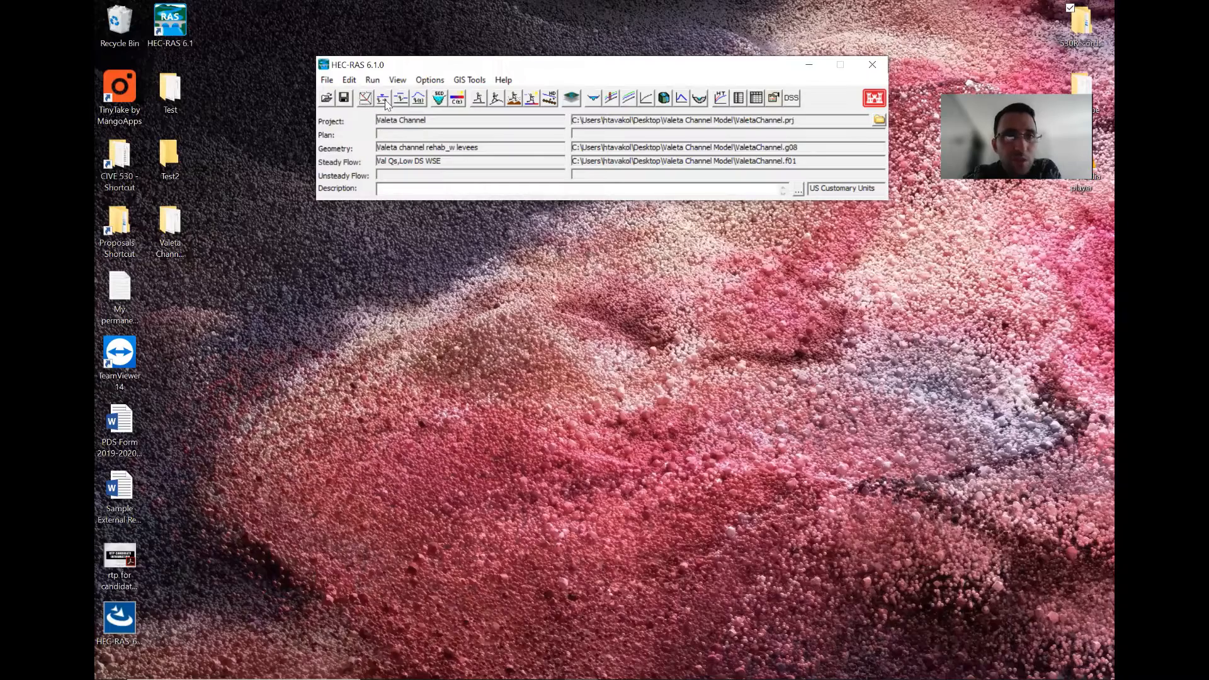
pyautogui.click(479, 100)
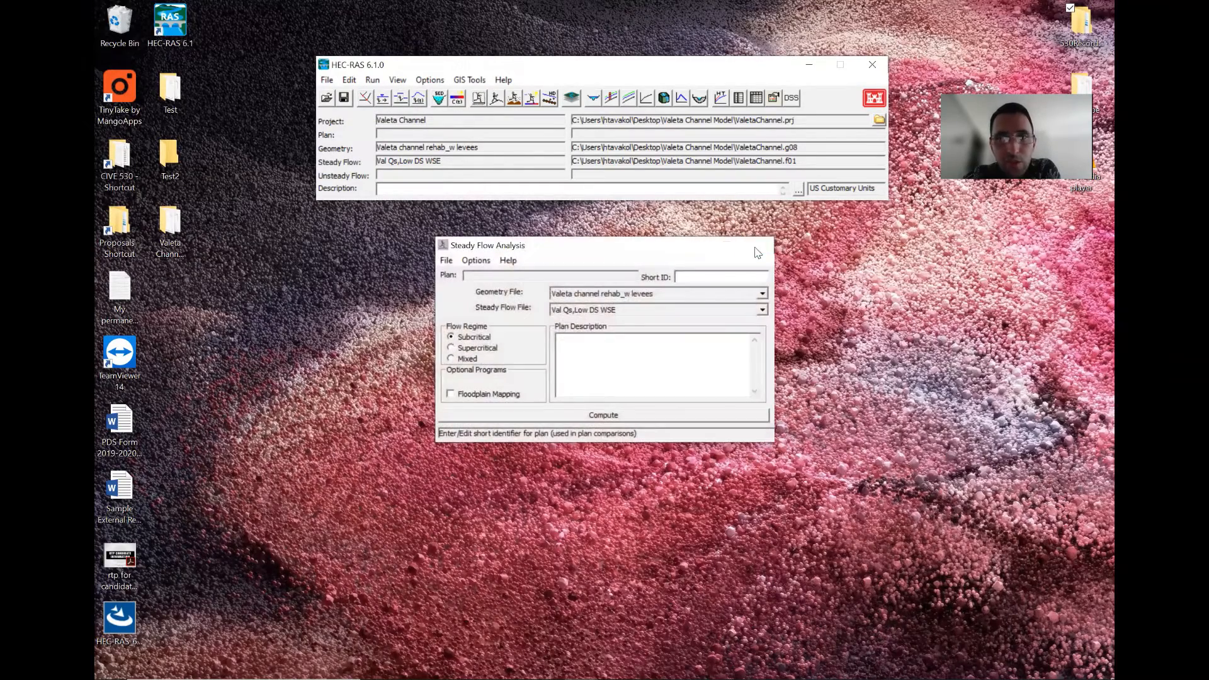
# Close the steady flow analysis and examine the Plan 07 water surface profile plot of the SanUnTri Val reach.
pyautogui.click(757, 245)
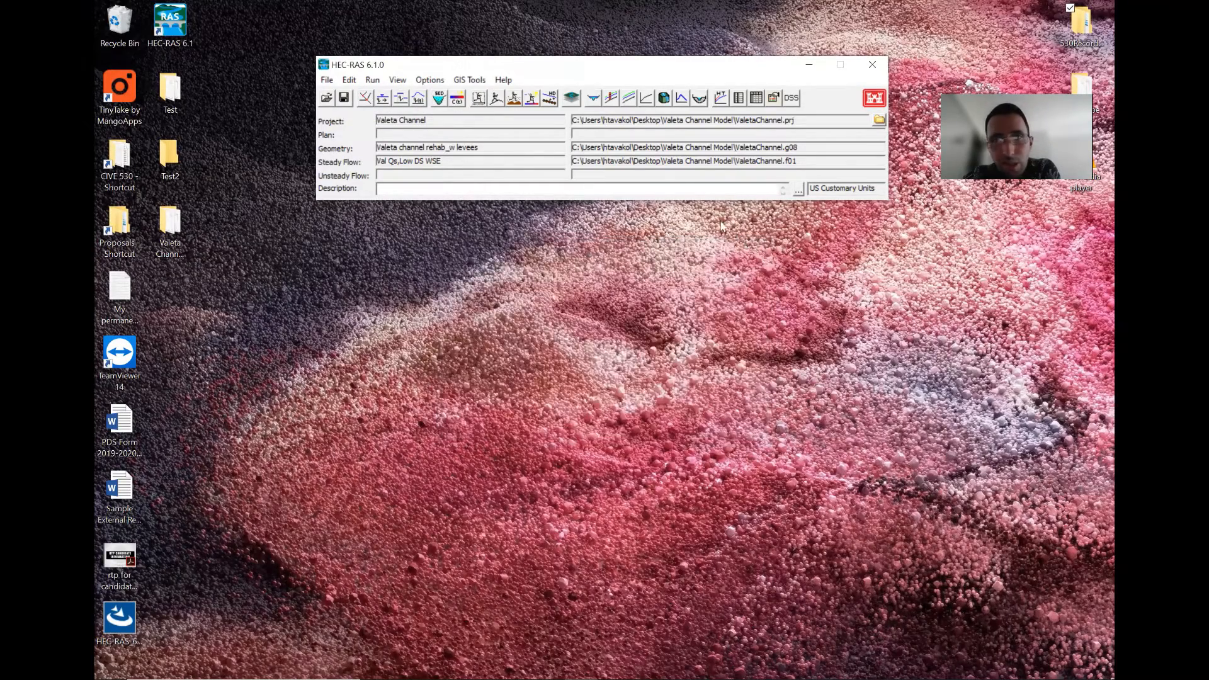
pyautogui.click(612, 99)
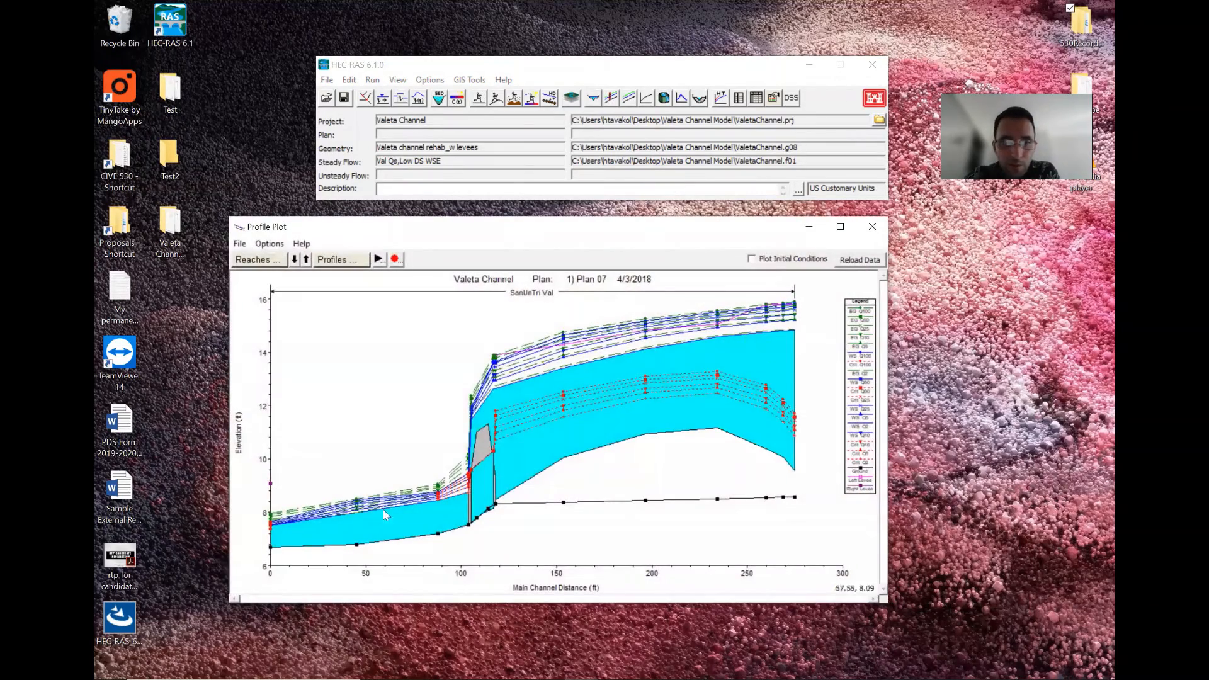
pyautogui.click(872, 226)
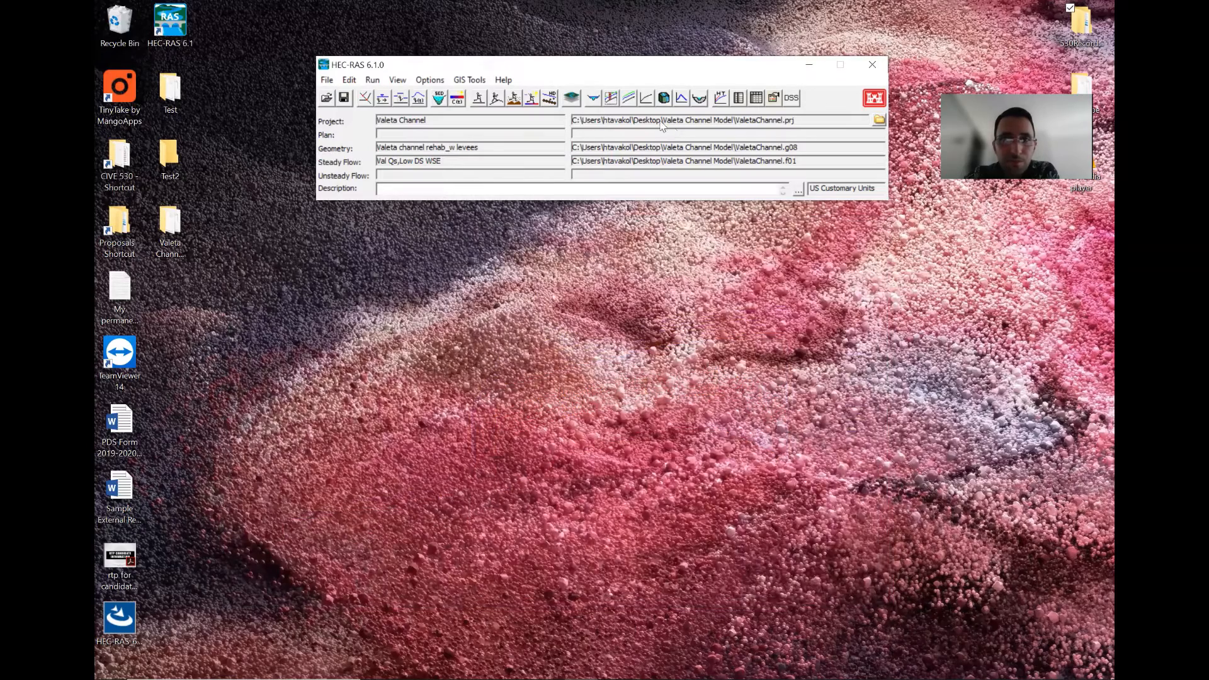
# Review the Plan 07 cross section plots with water surfaces from river station 336 downstream to the culvert at station 250.
pyautogui.click(592, 98)
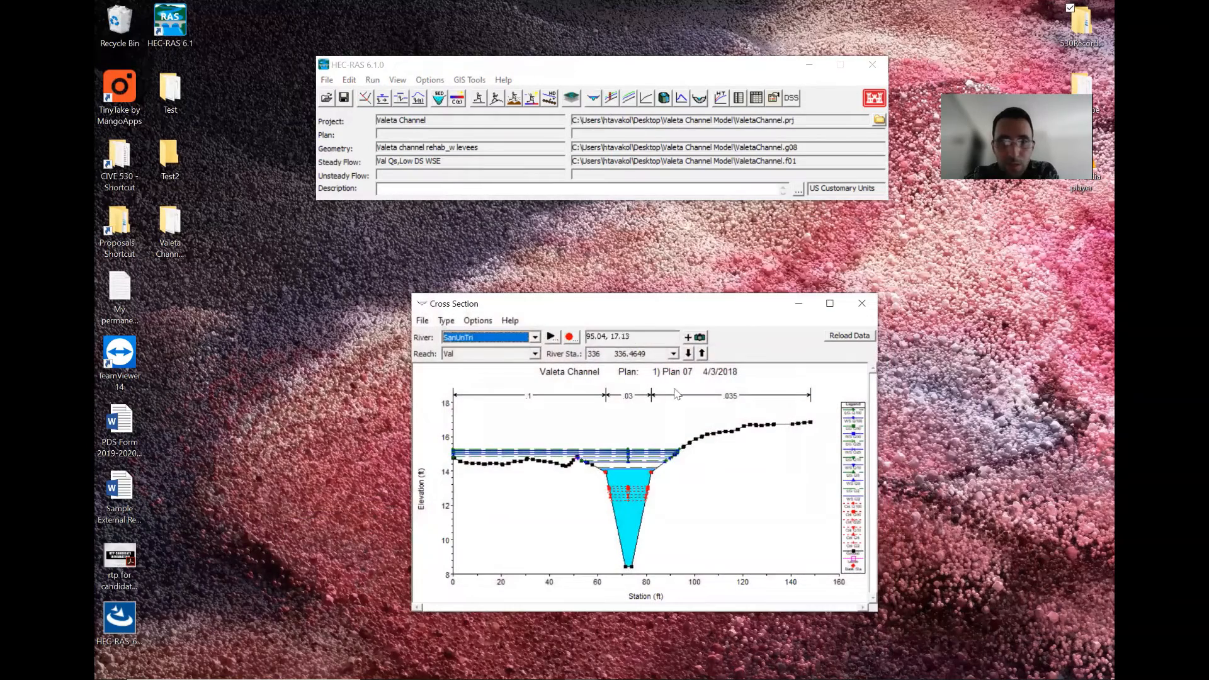
pyautogui.click(688, 354)
pyautogui.click(688, 354)
pyautogui.click(689, 353)
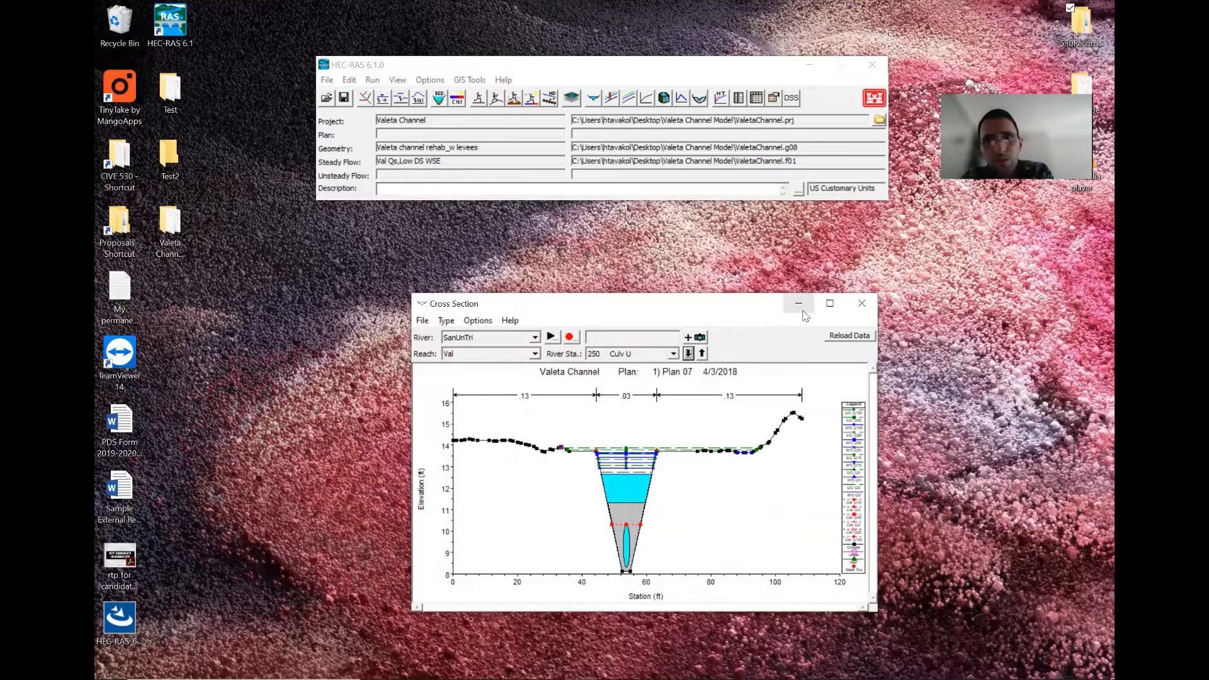
pyautogui.click(860, 309)
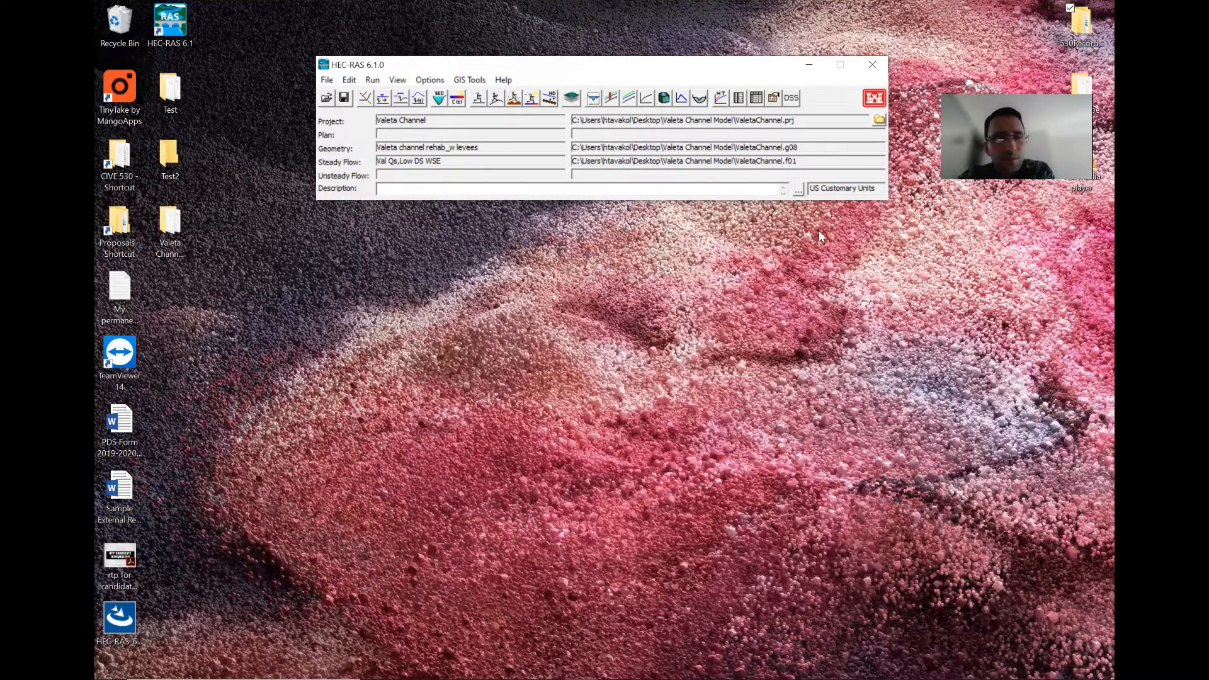
# Examine the Standard Table 1 profile output for the Val reach down past the culvert, and close the table.
pyautogui.click(756, 98)
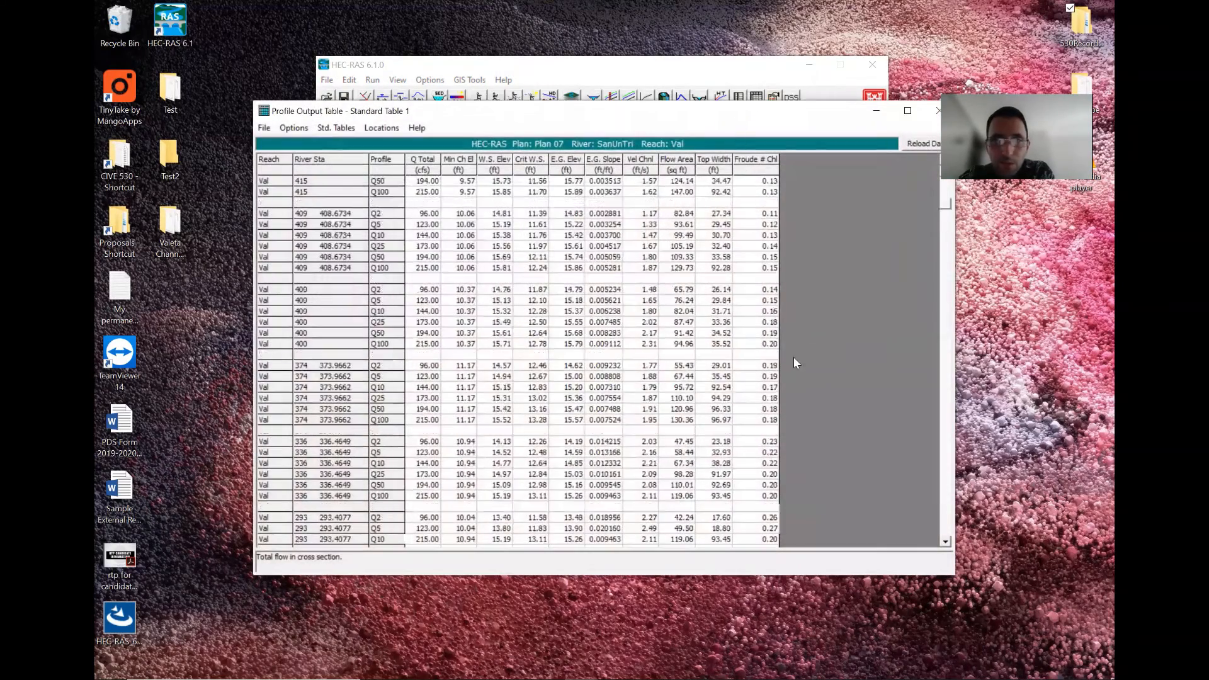
pyautogui.scroll(-9, 795, 363)
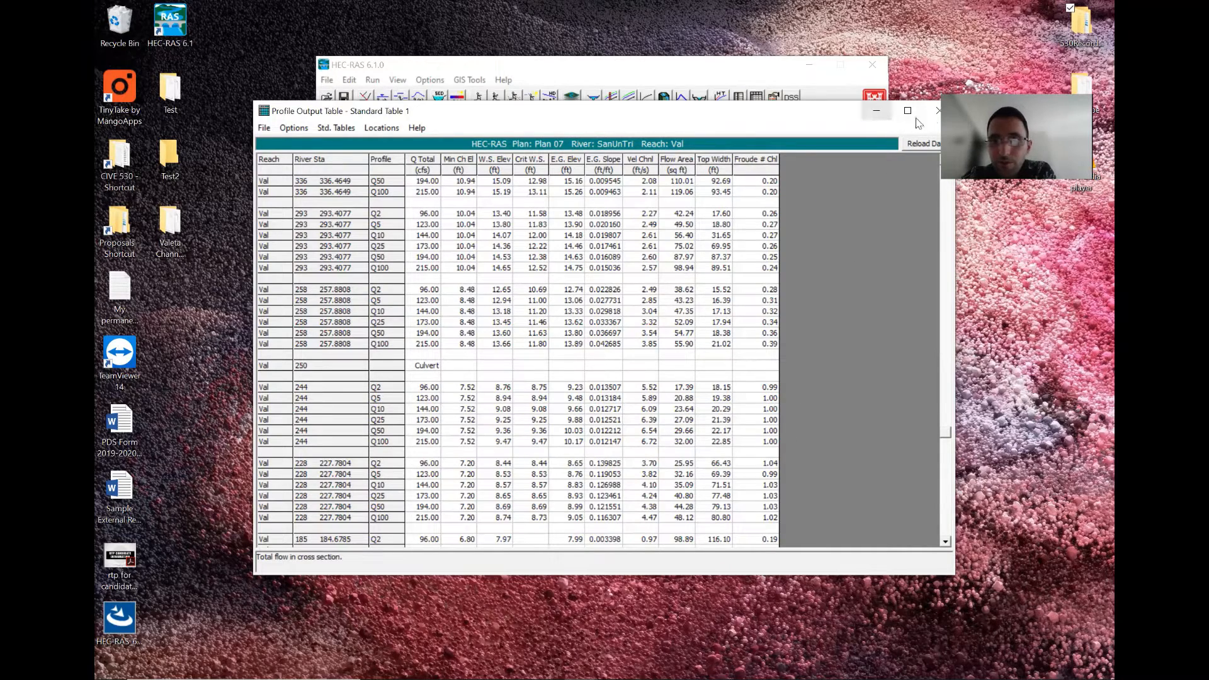
pyautogui.click(938, 111)
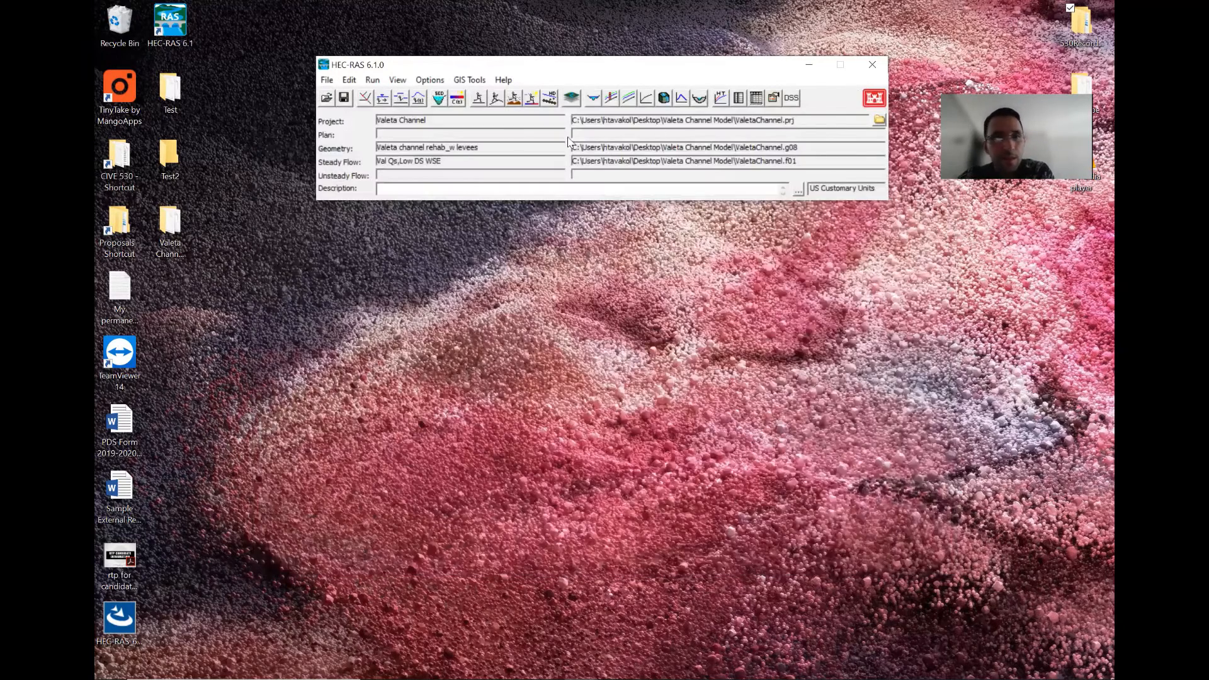
# Start a new project without saving the current one, and choose the Desktop's Test2 folder as its location.
pyautogui.click(327, 80)
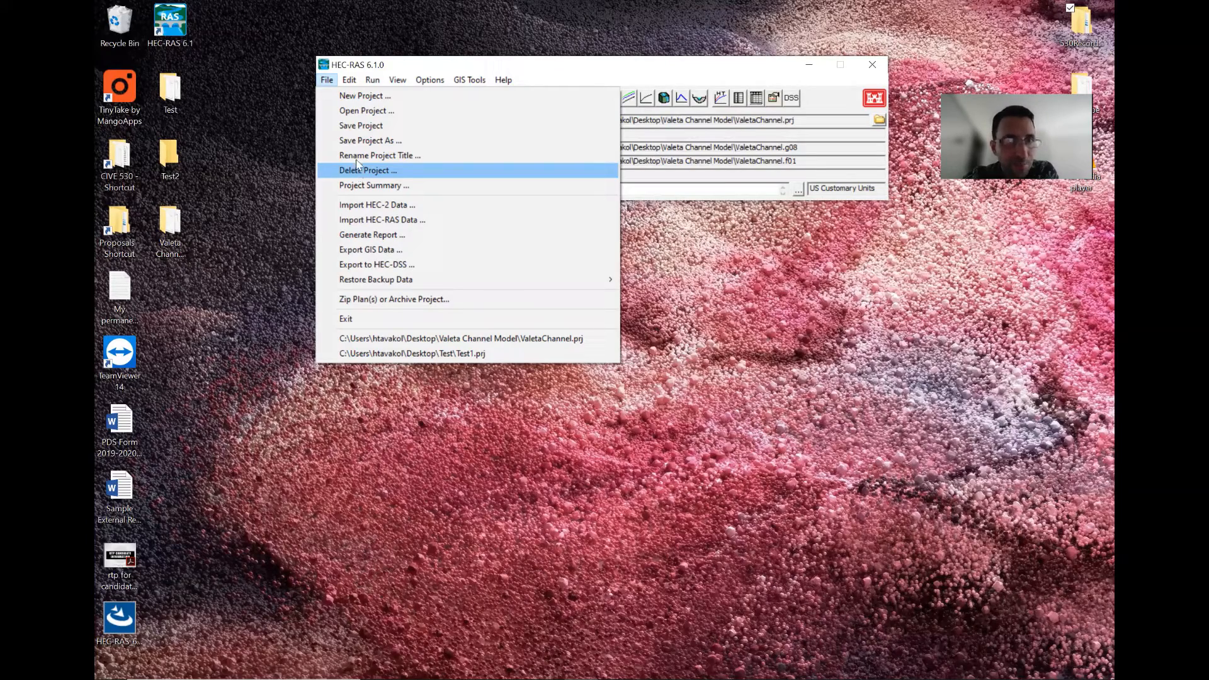
pyautogui.click(368, 98)
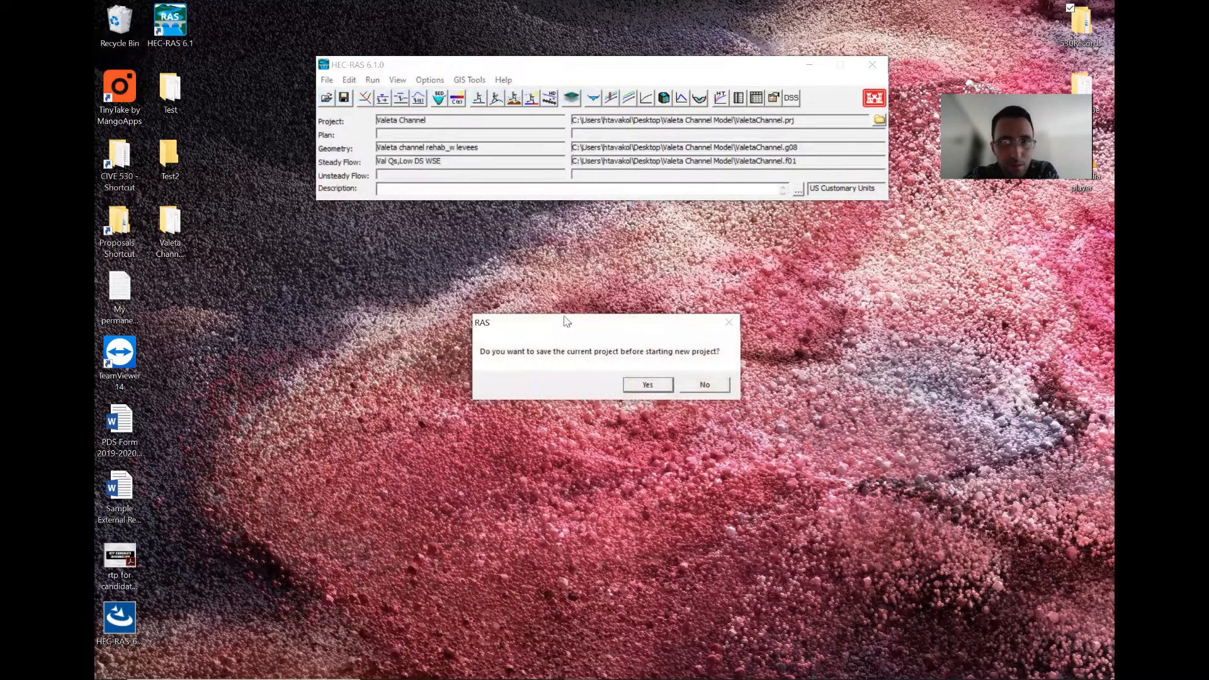
pyautogui.click(705, 385)
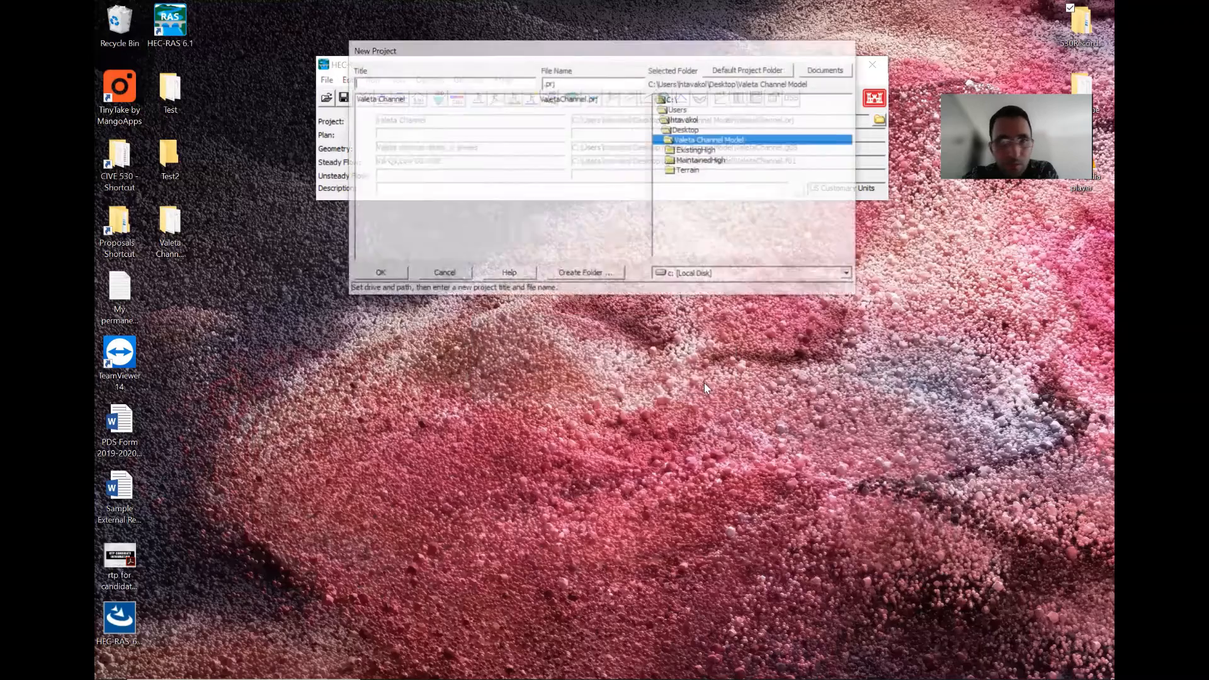
pyautogui.doubleClick(687, 130)
pyautogui.doubleClick(695, 171)
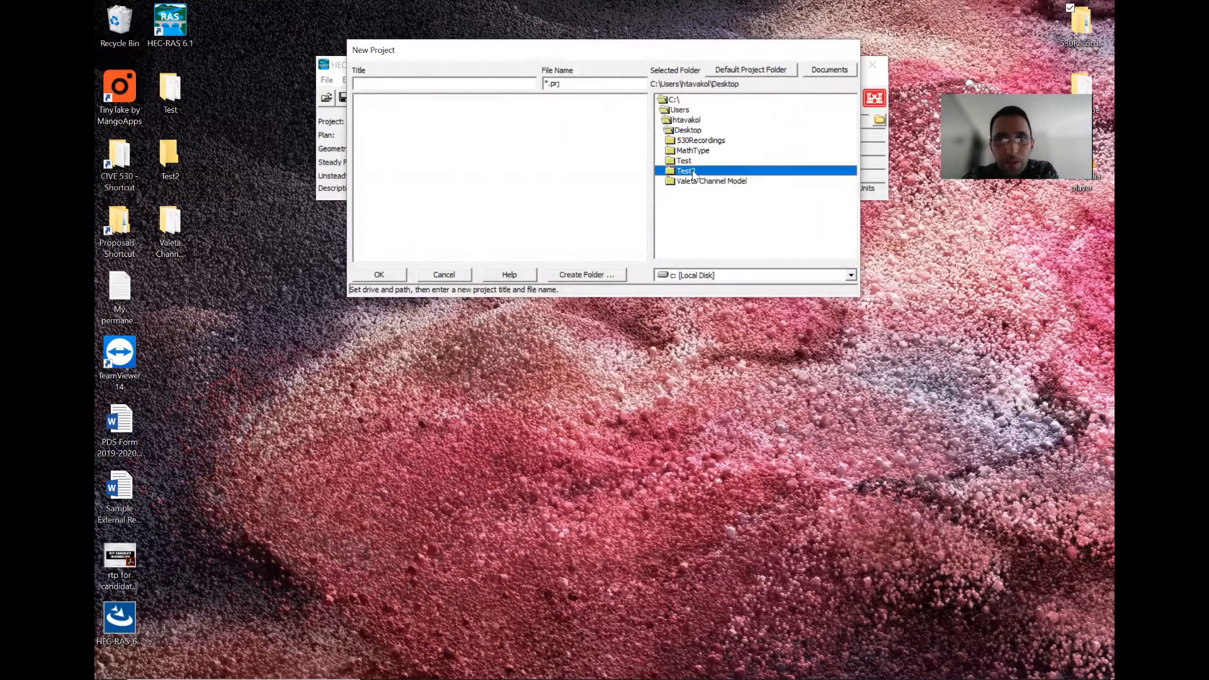
# Title the new project test22 and create it with US Customary Units.
pyautogui.click(464, 83)
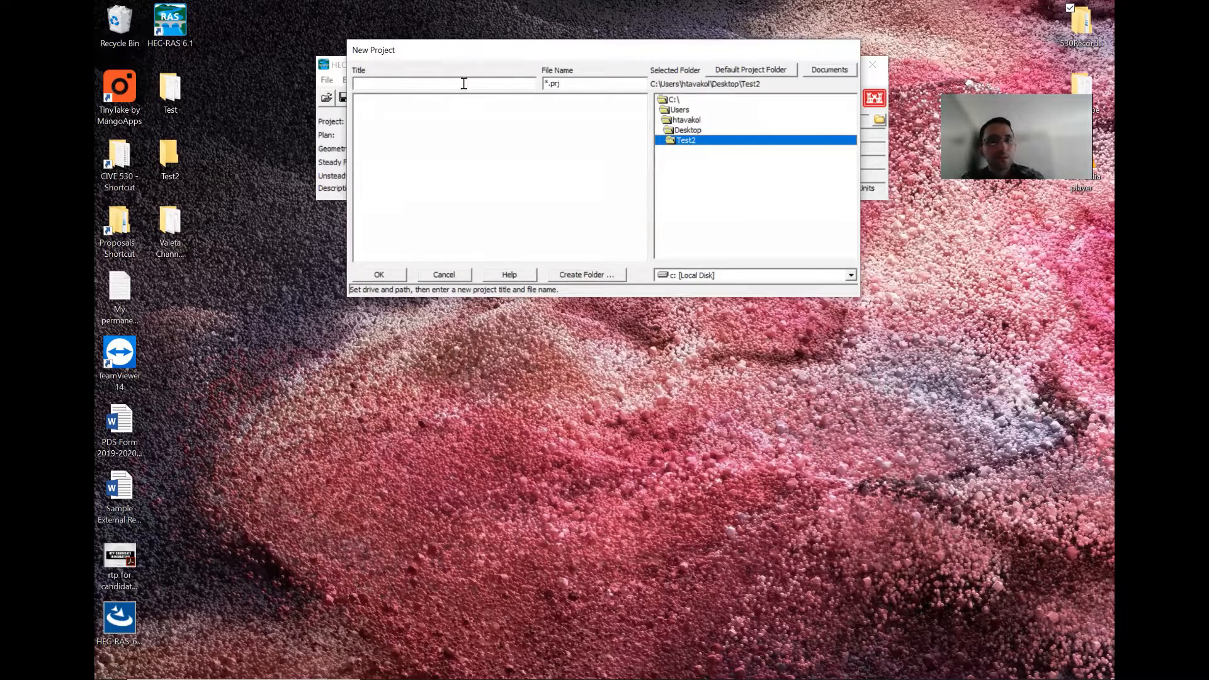
pyautogui.write('test')
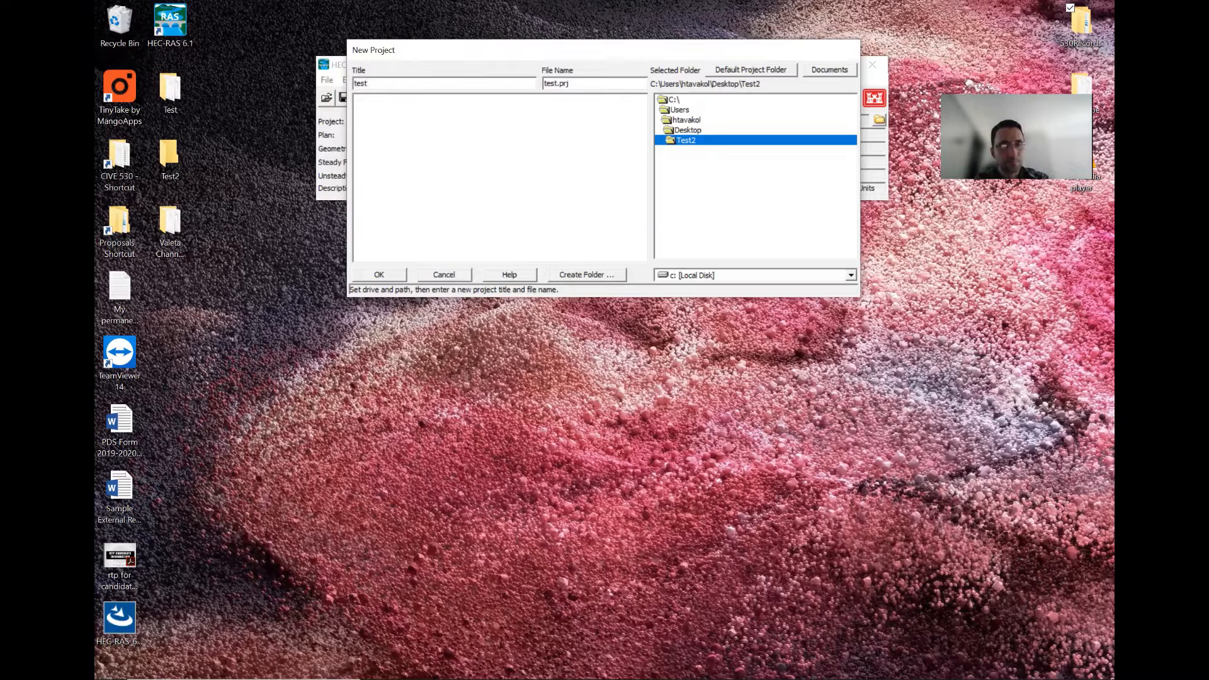
pyautogui.write('2')
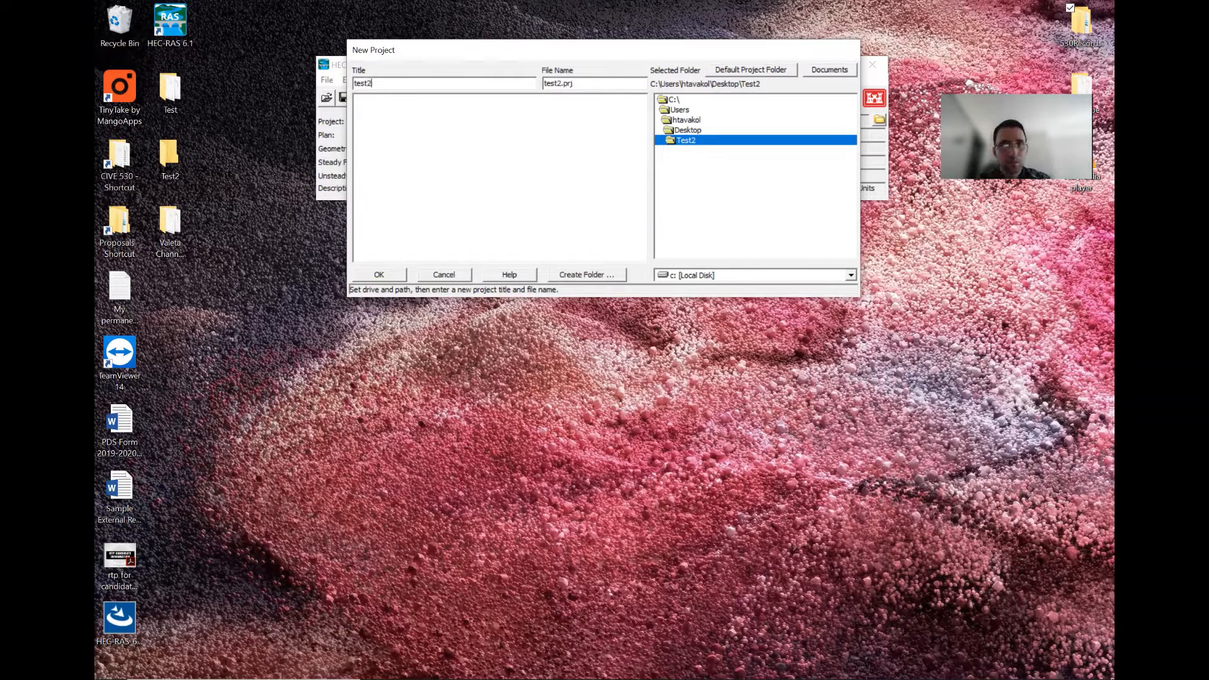
pyautogui.write('2')
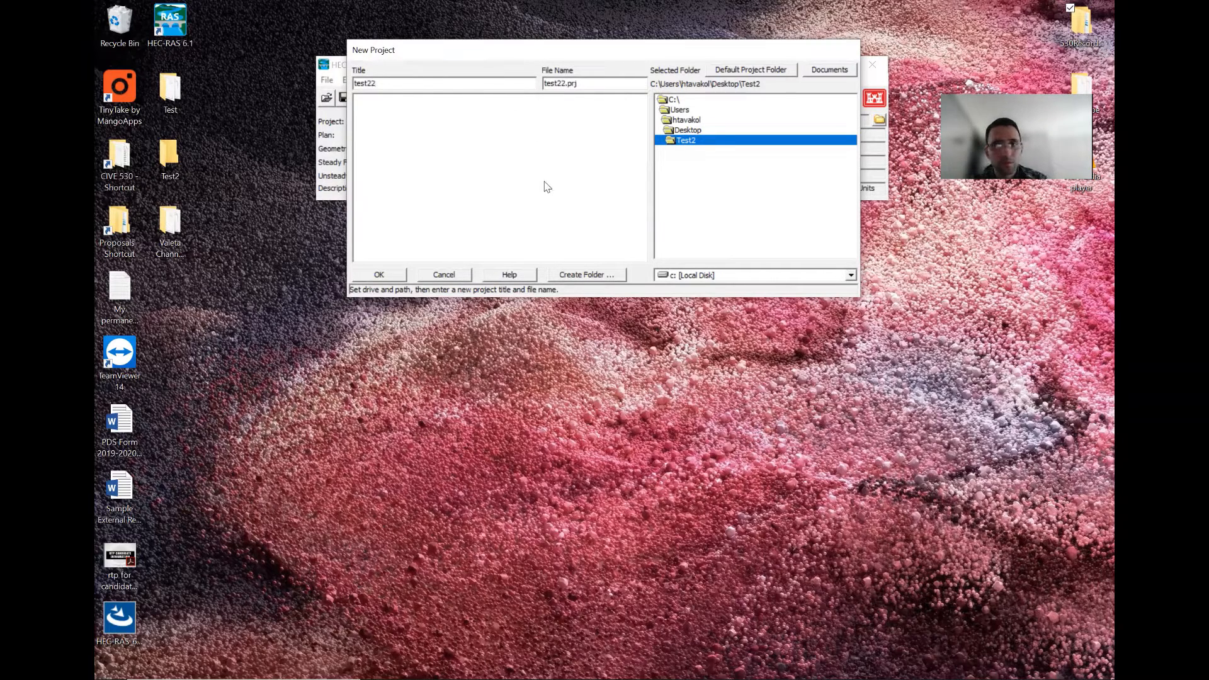
pyautogui.click(396, 274)
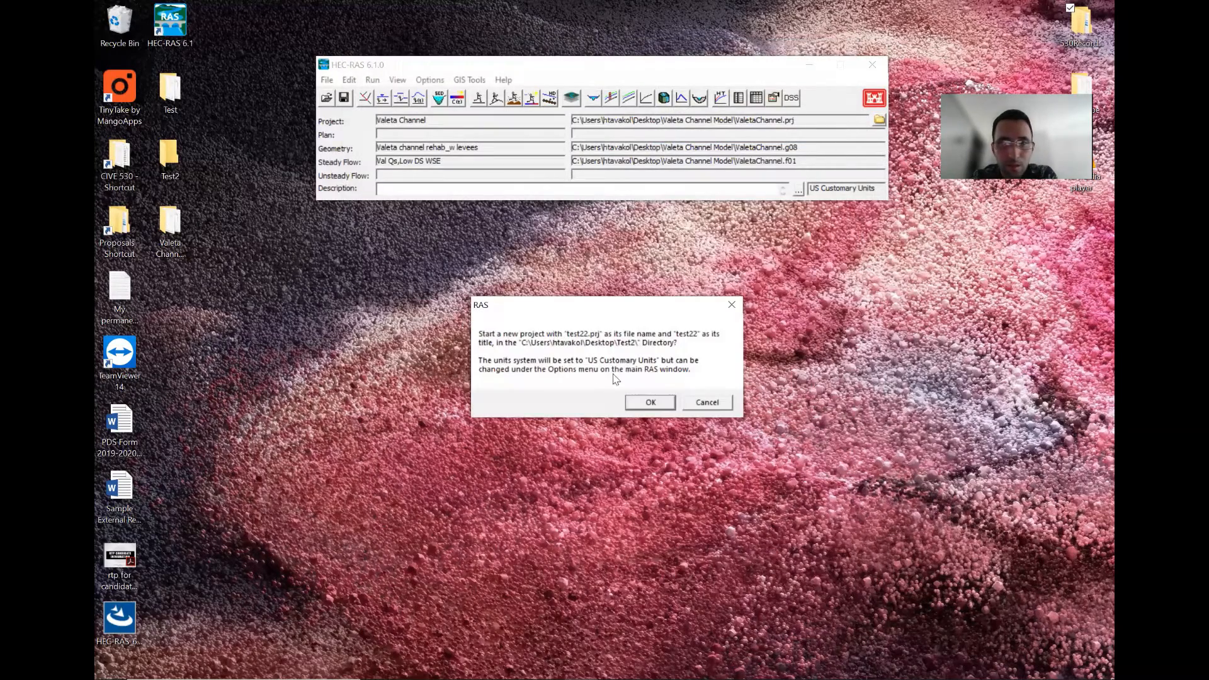
pyautogui.click(662, 403)
pyautogui.click(661, 403)
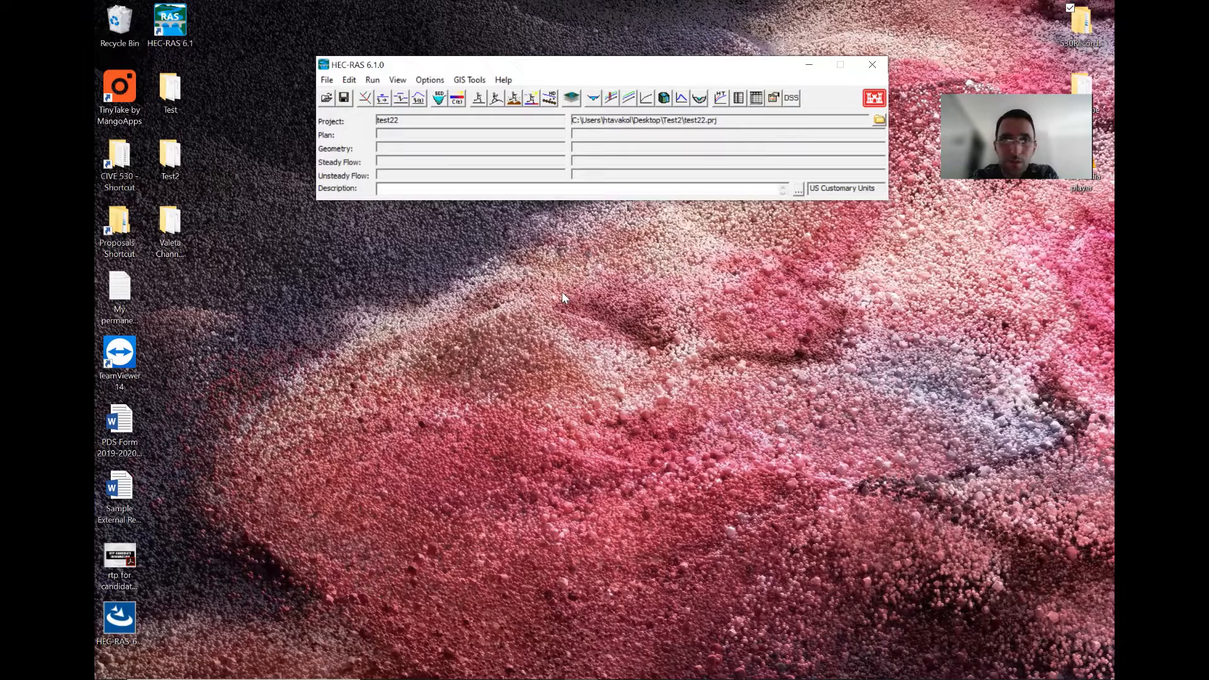
# Open a maximized geometric data editor and draw a straight river reach diagonally from the schematic's upper right to its lower left.
pyautogui.click(366, 99)
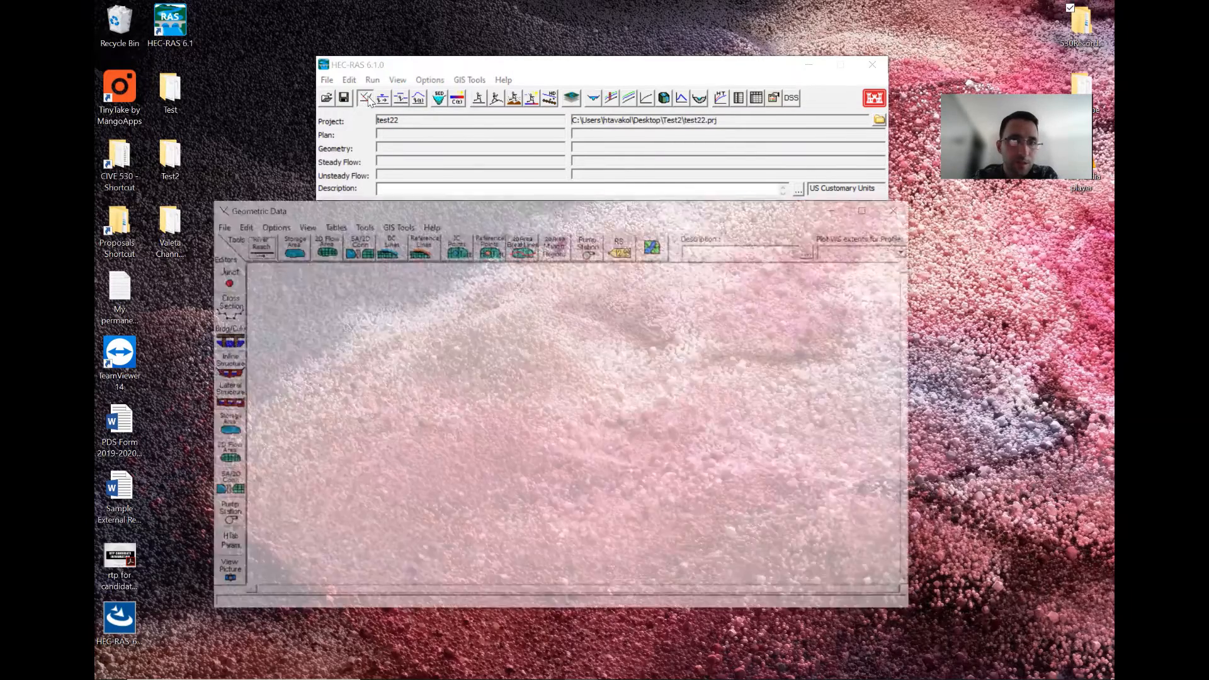
pyautogui.click(863, 211)
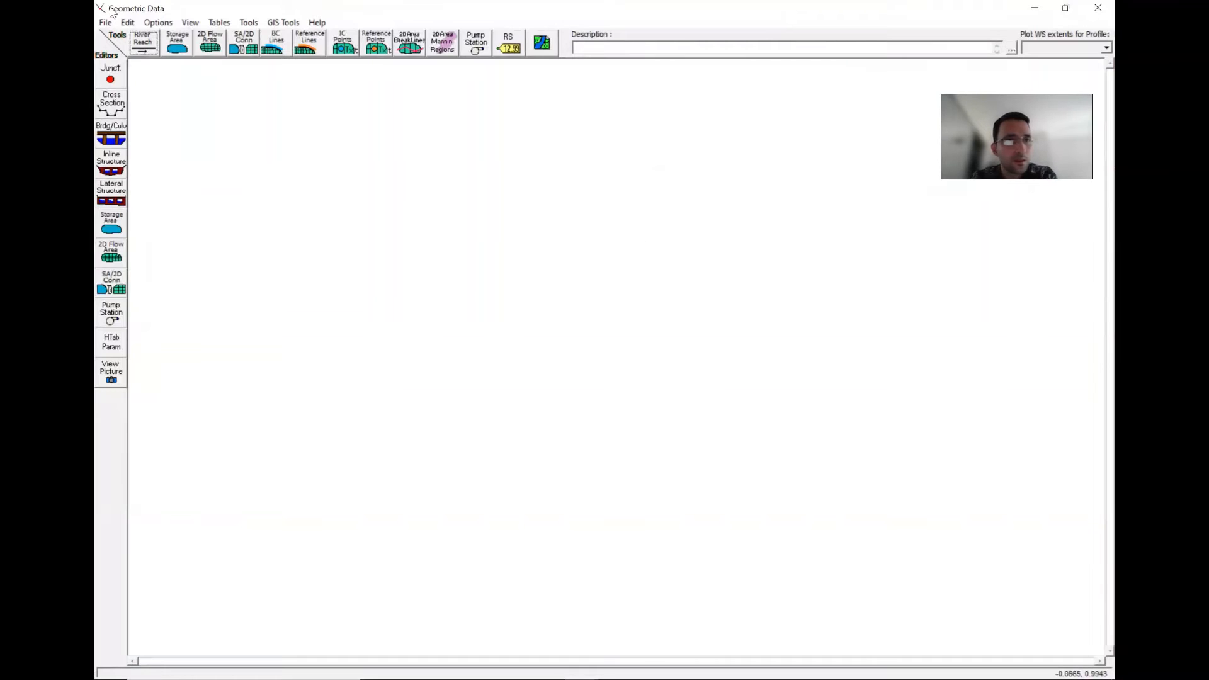
pyautogui.click(146, 44)
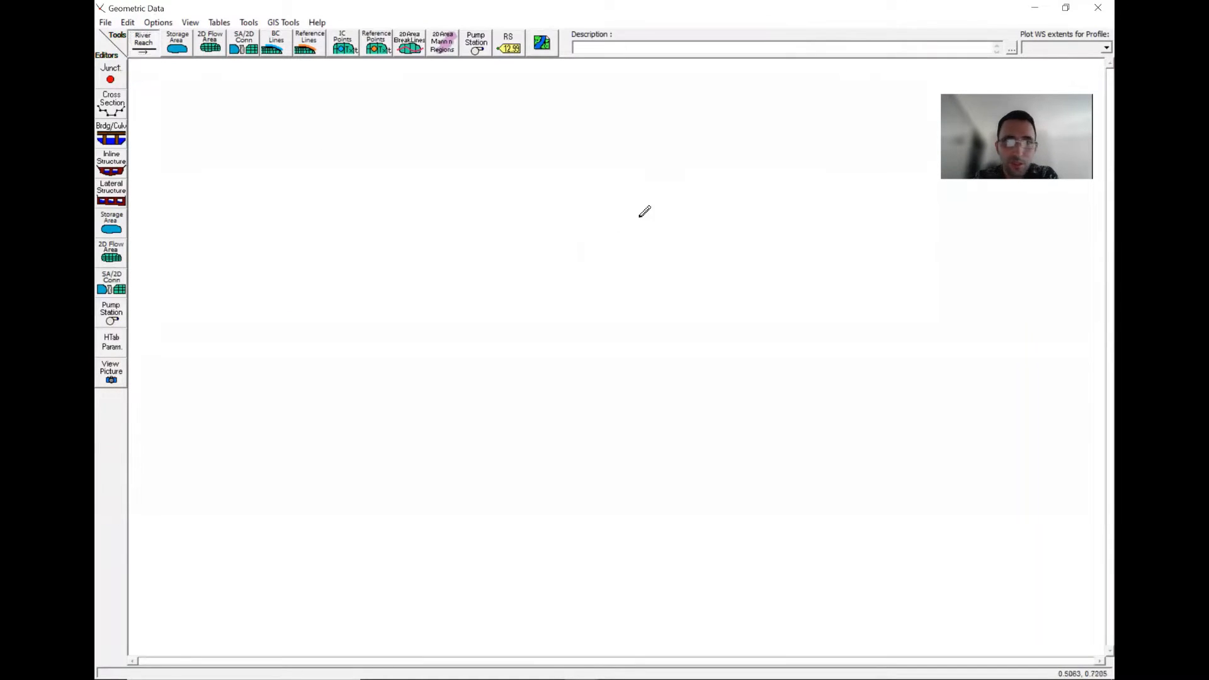
pyautogui.click(702, 173)
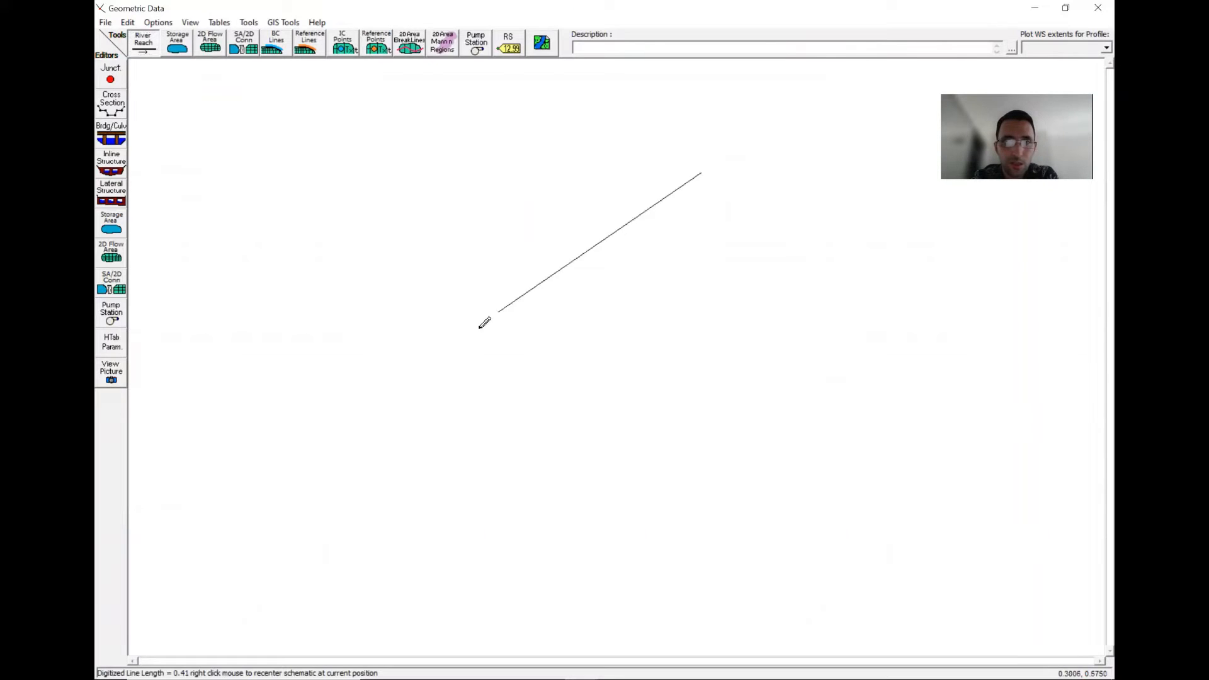
pyautogui.doubleClick(397, 395)
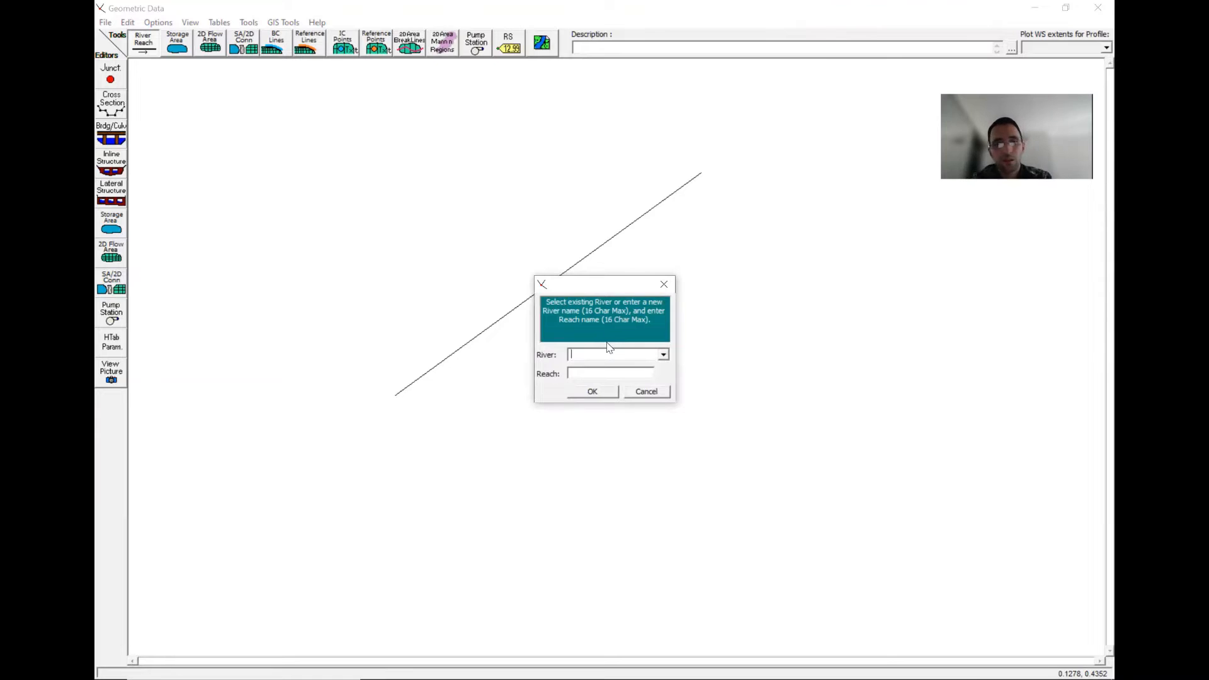
# Name the drawn river river1 and its reach reach1.
pyautogui.write('n')
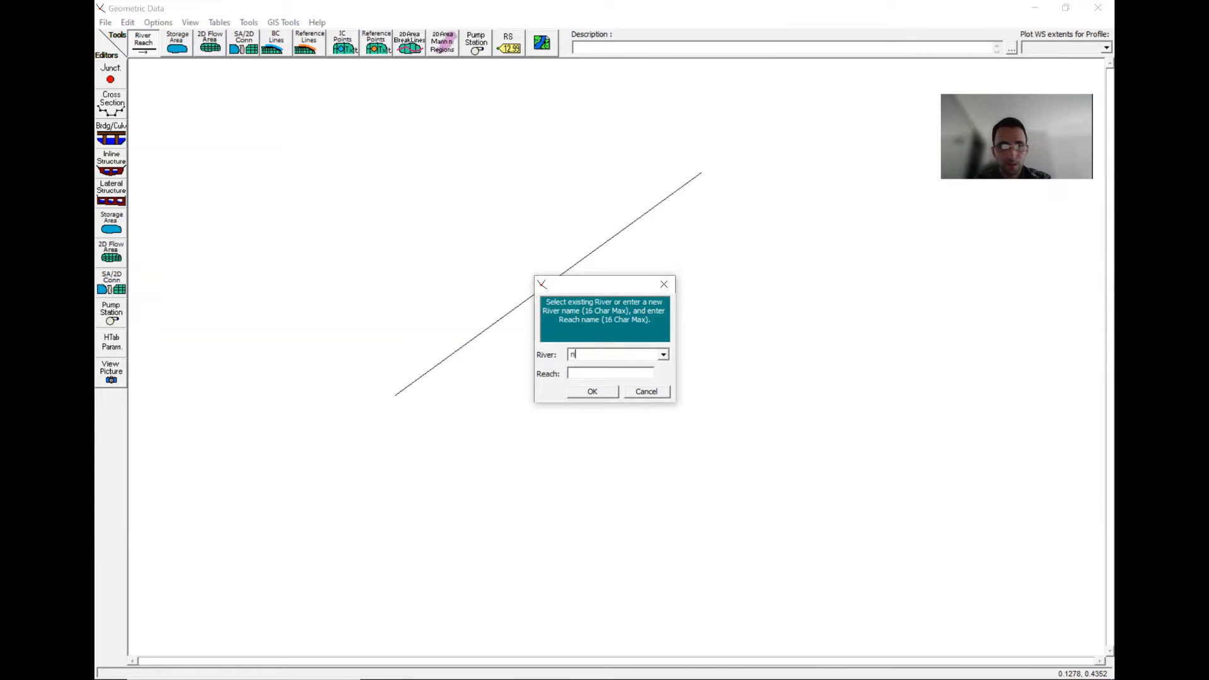
pyautogui.write('iver')
pyautogui.click(600, 375)
pyautogui.write('reach')
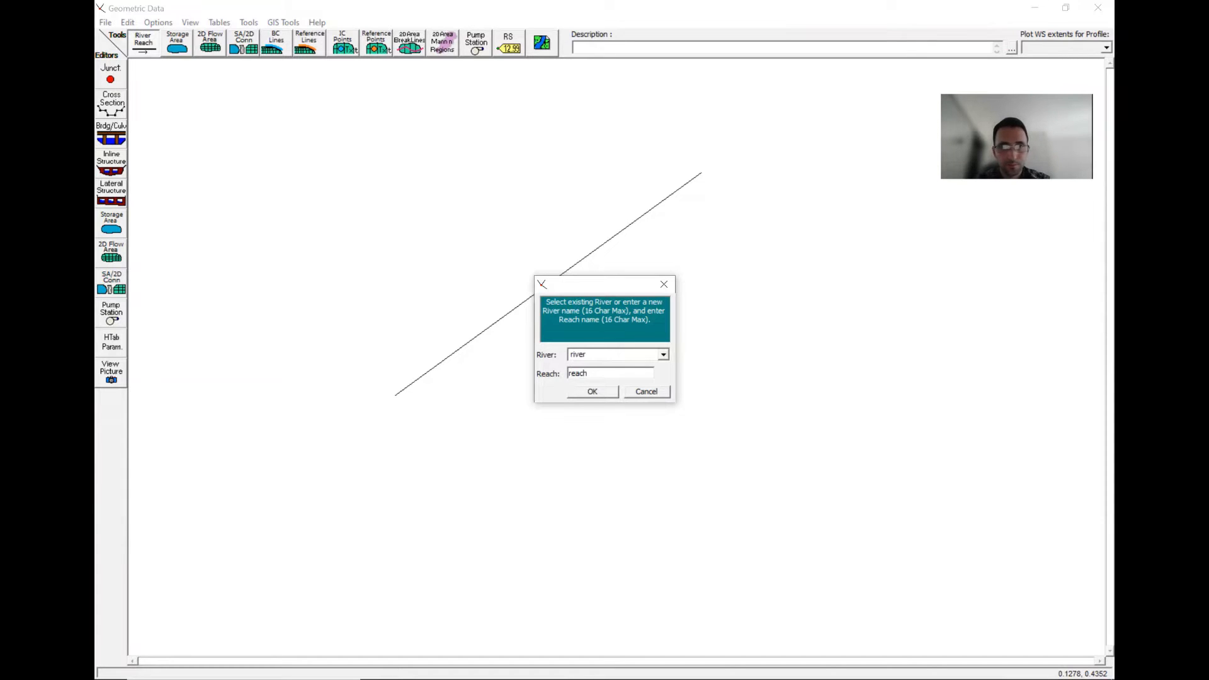
pyautogui.doubleClick(606, 355)
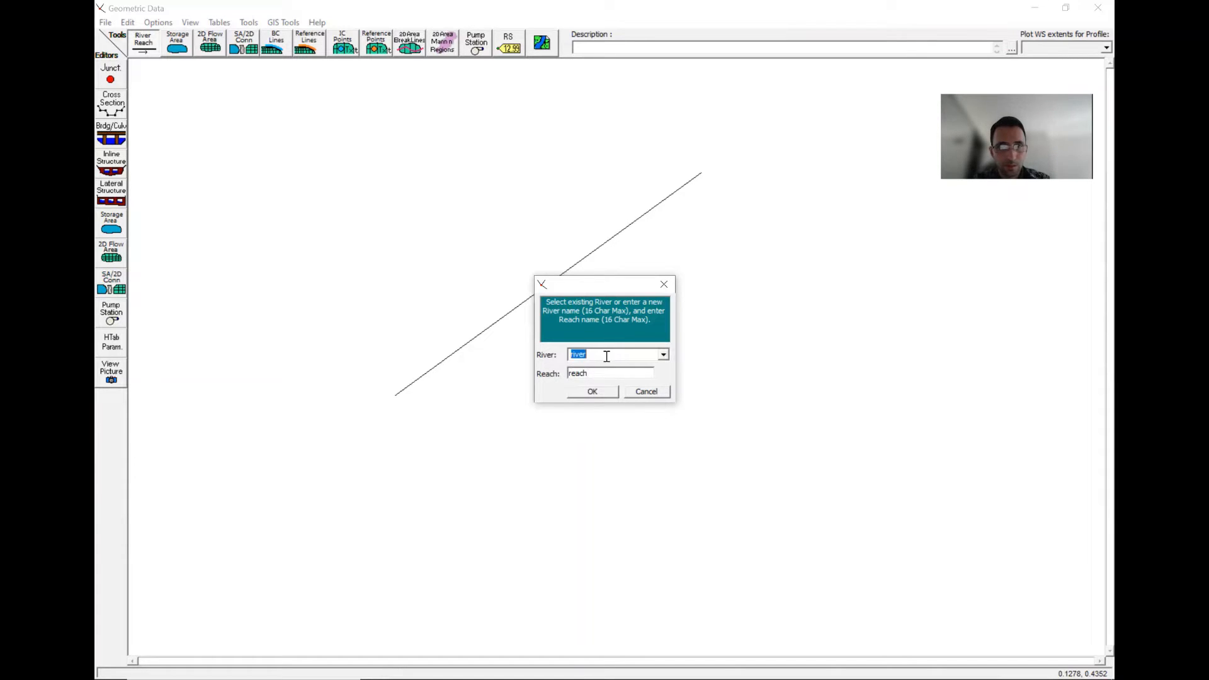
pyautogui.click(607, 356)
pyautogui.write('1')
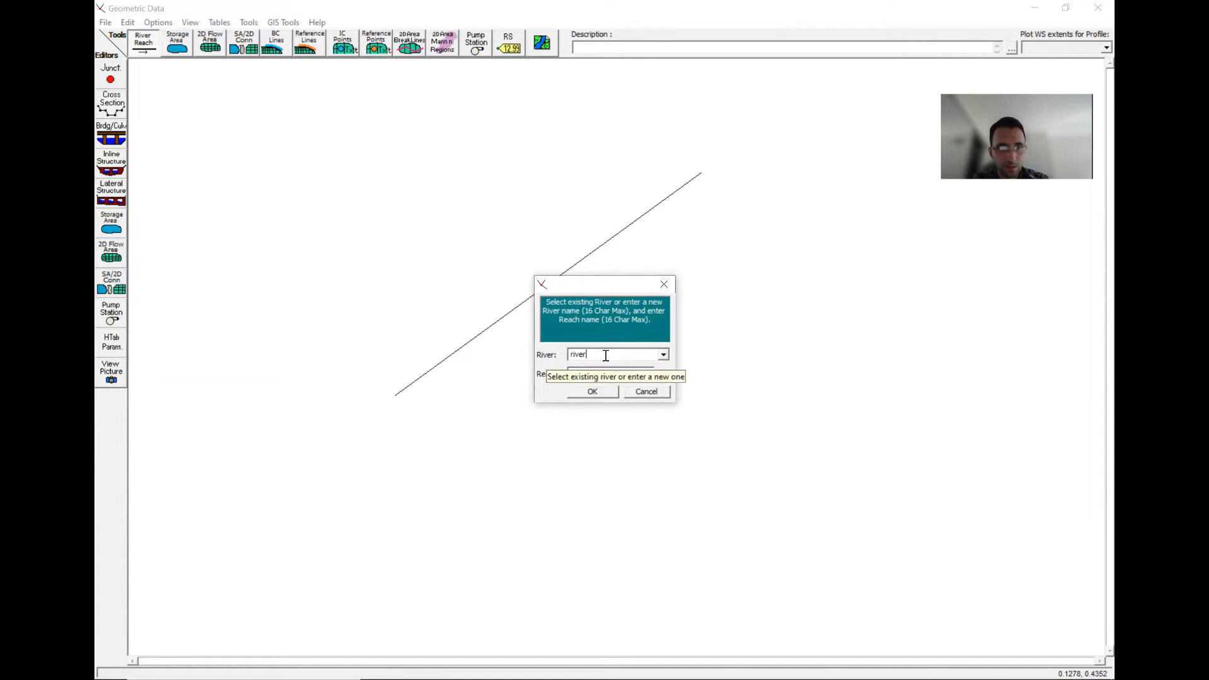
pyautogui.write('1')
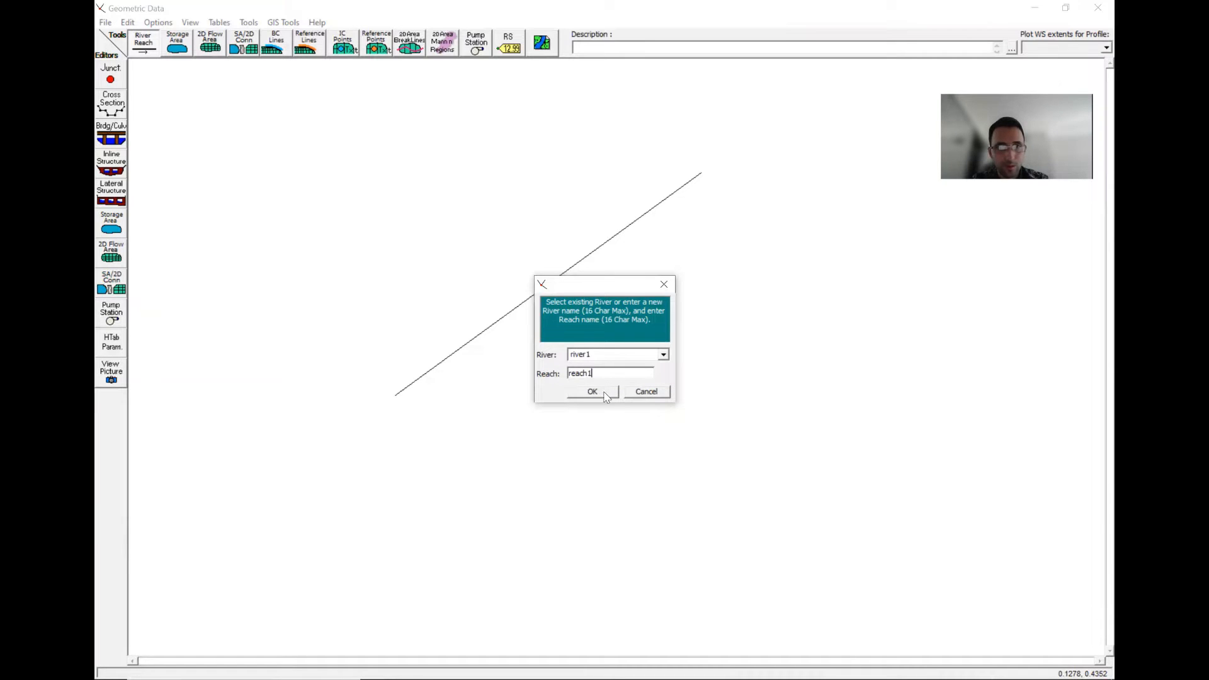
pyautogui.click(599, 392)
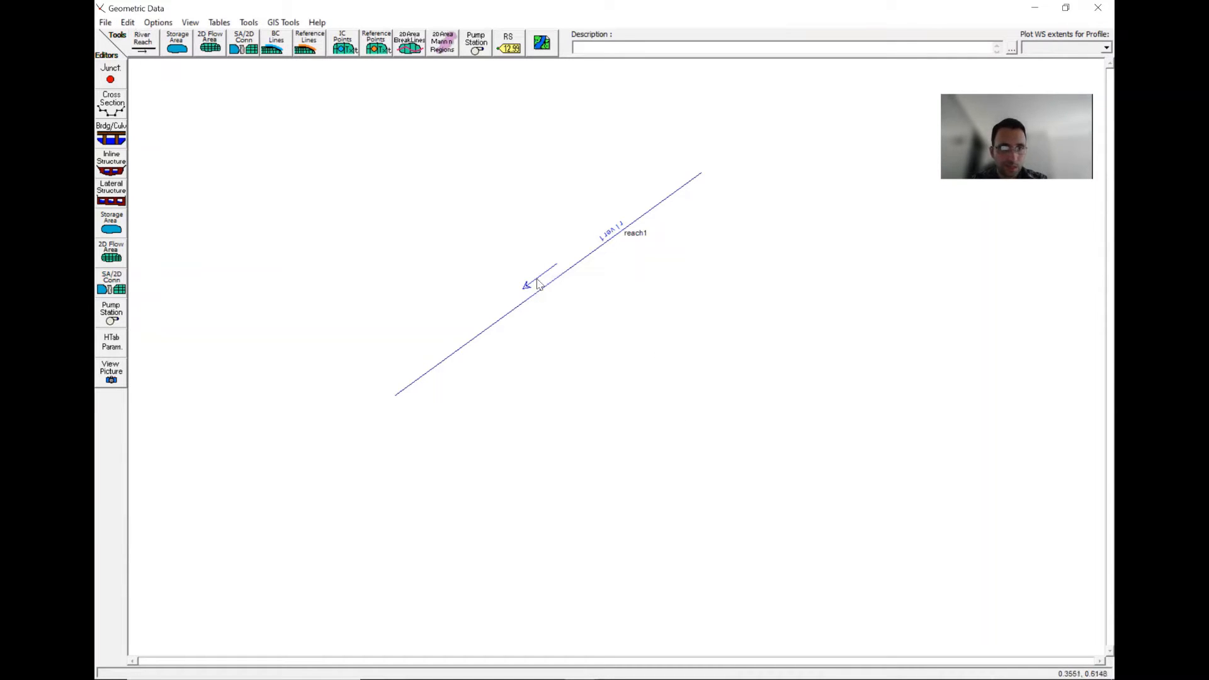
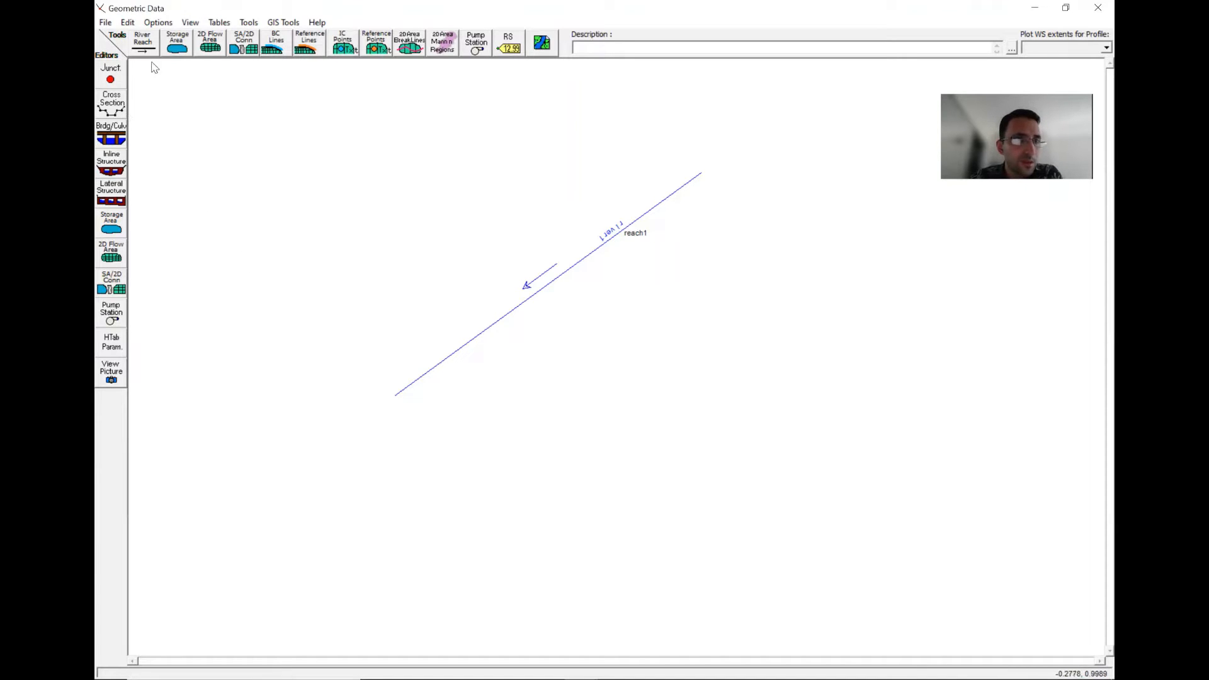
# Add a new cross section at river station 100 on reach1 of river1.
pyautogui.click(126, 111)
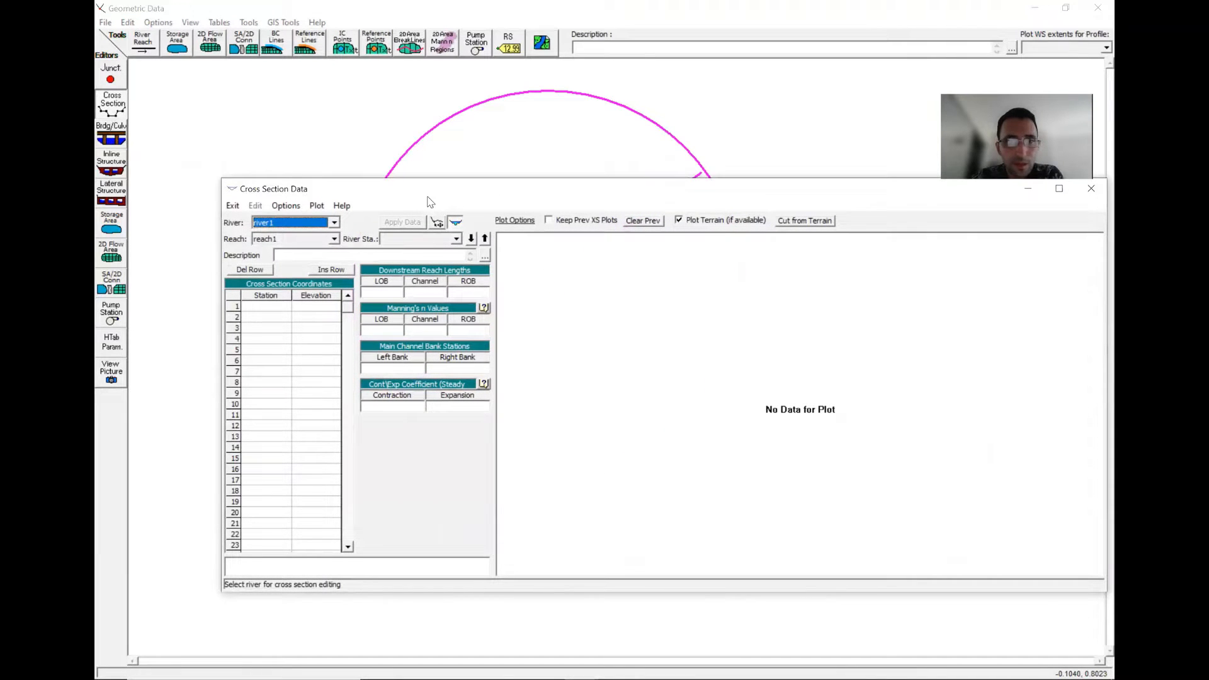
pyautogui.moveTo(430, 202); pyautogui.dragTo(388, 212)
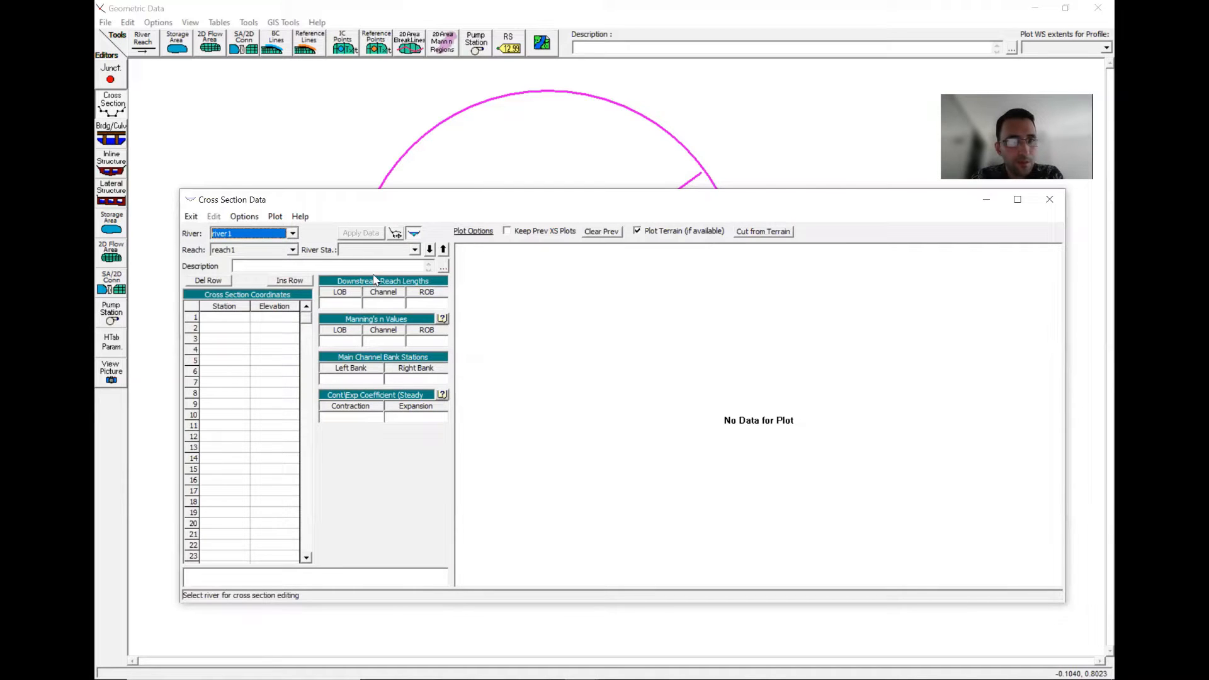
pyautogui.click(244, 216)
pyautogui.click(258, 234)
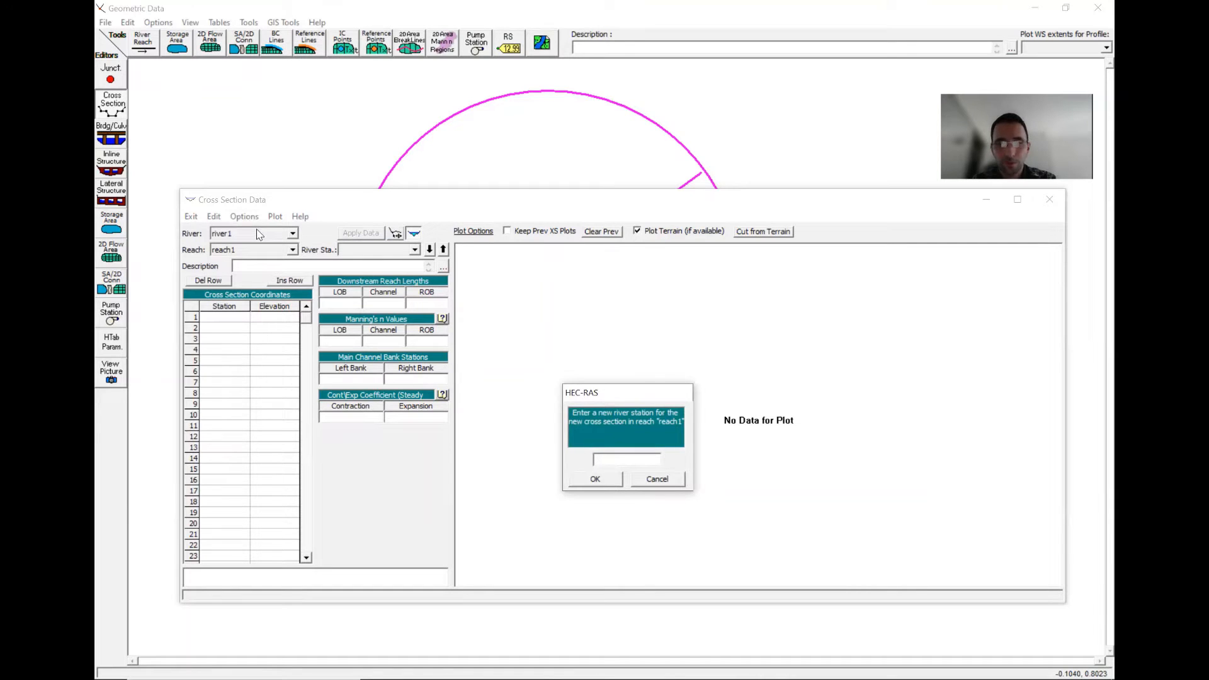
pyautogui.write('100')
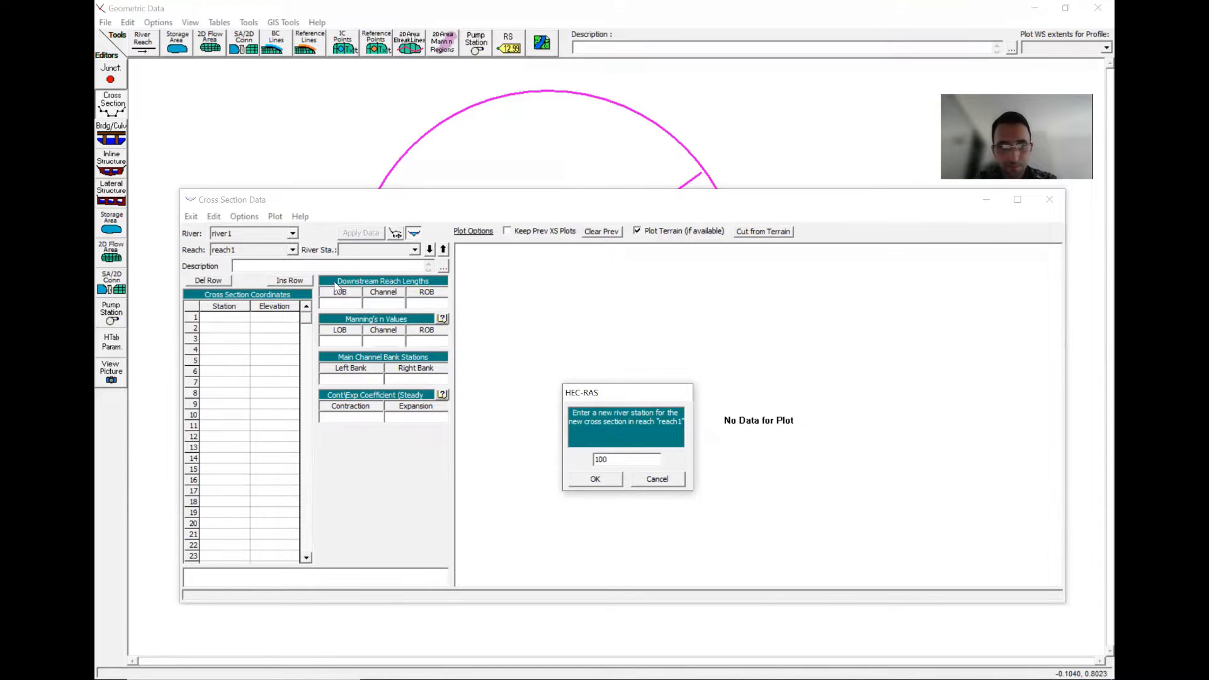
pyautogui.click(589, 482)
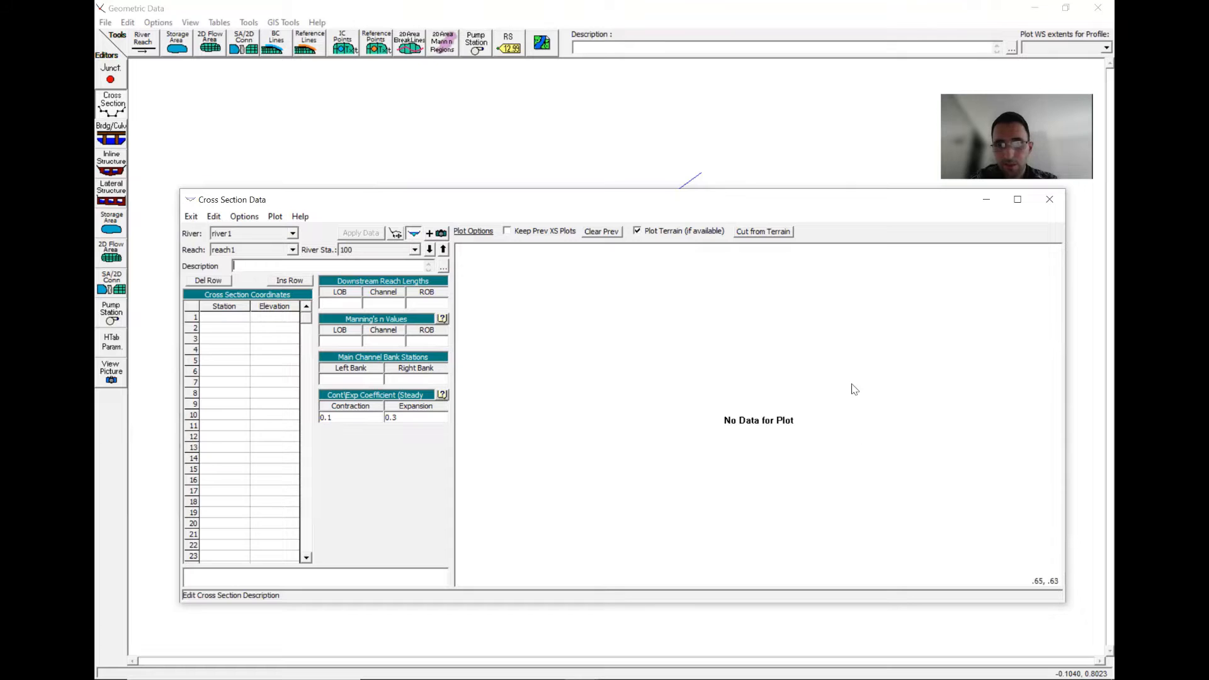
# Enter the first three station/elevation points of cross section 100: 0/13, 5/12 and 5/9.
pyautogui.click(230, 320)
pyautogui.write('0')
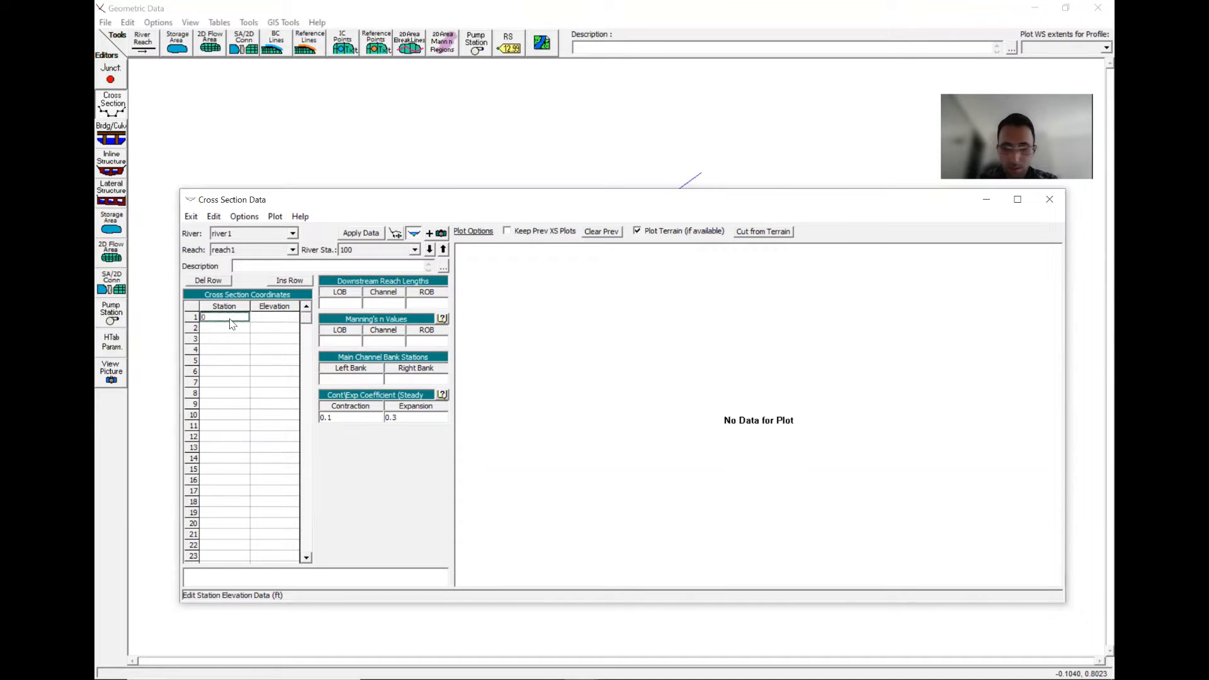
pyautogui.press('Tab')
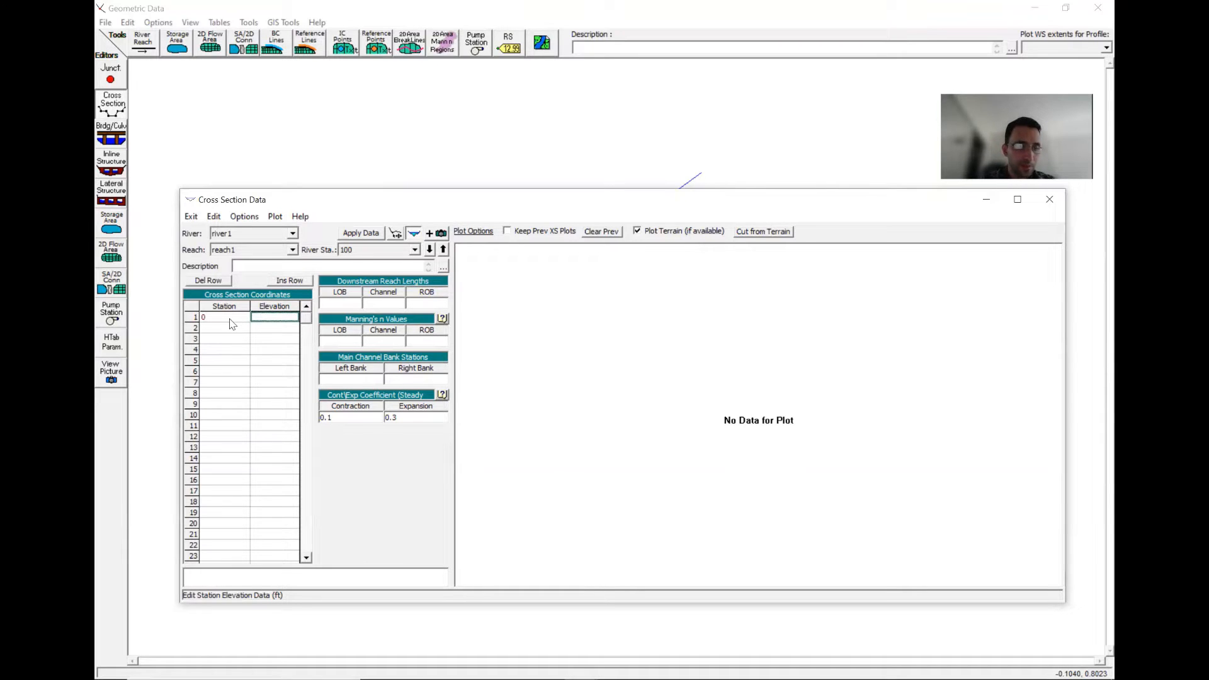
pyautogui.write('13')
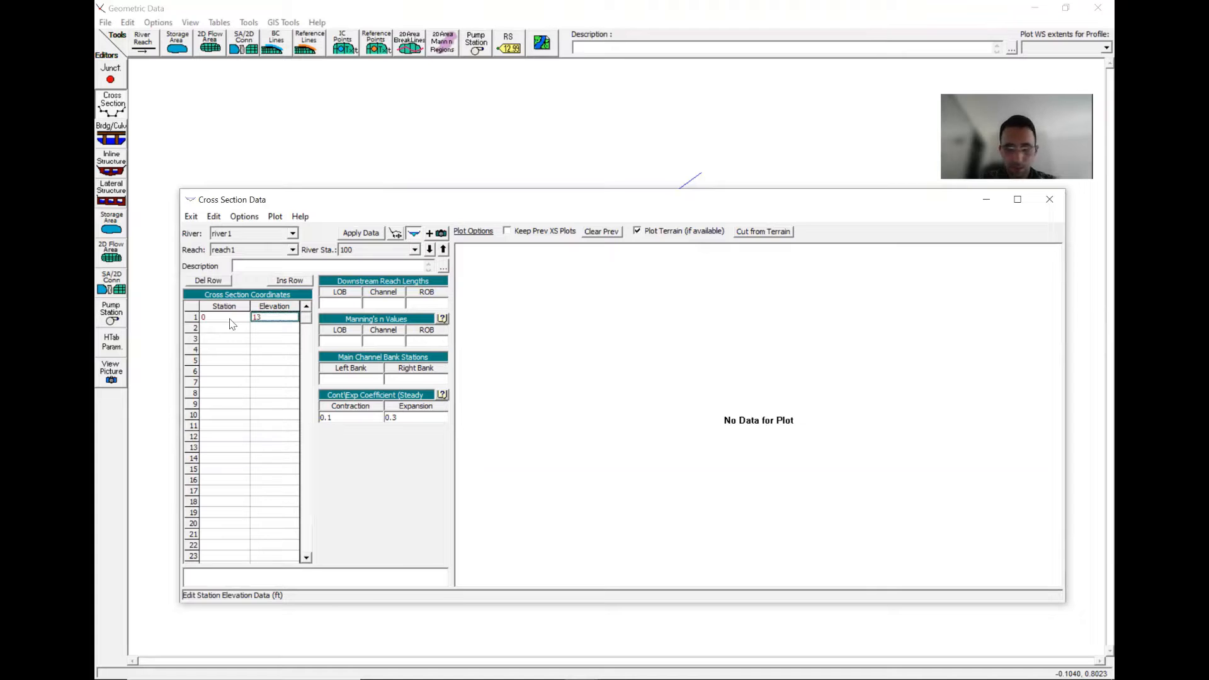
pyautogui.press('Return')
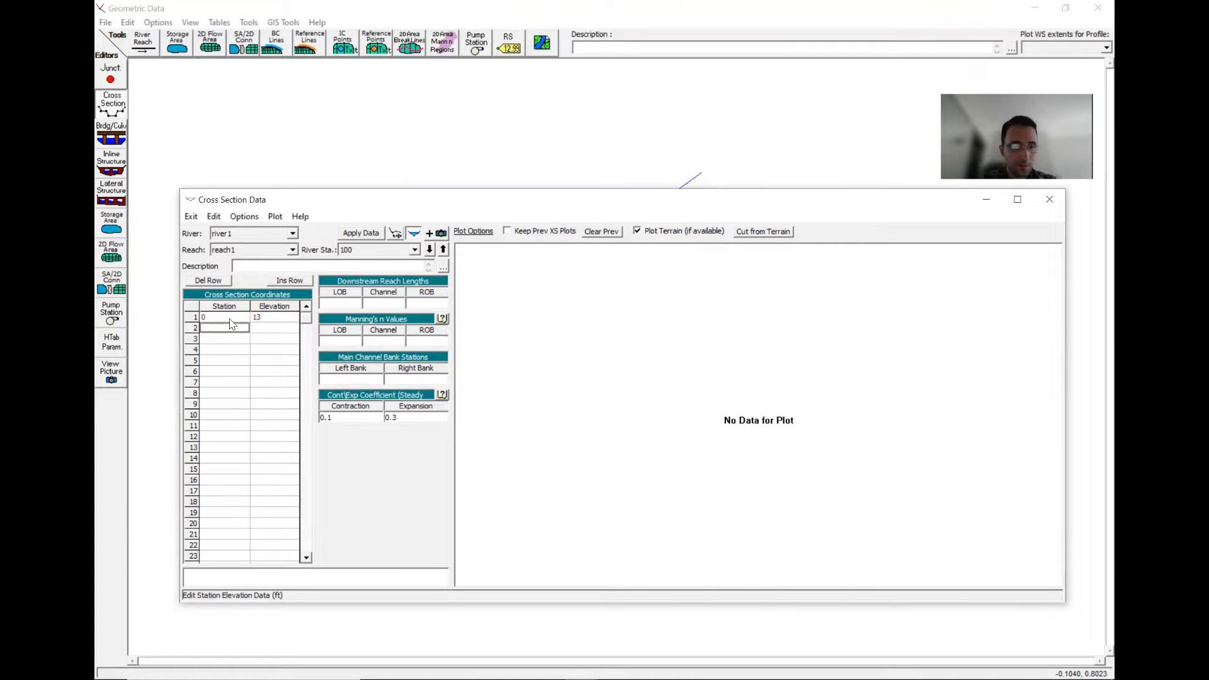
pyautogui.write('5')
pyautogui.press('Return')
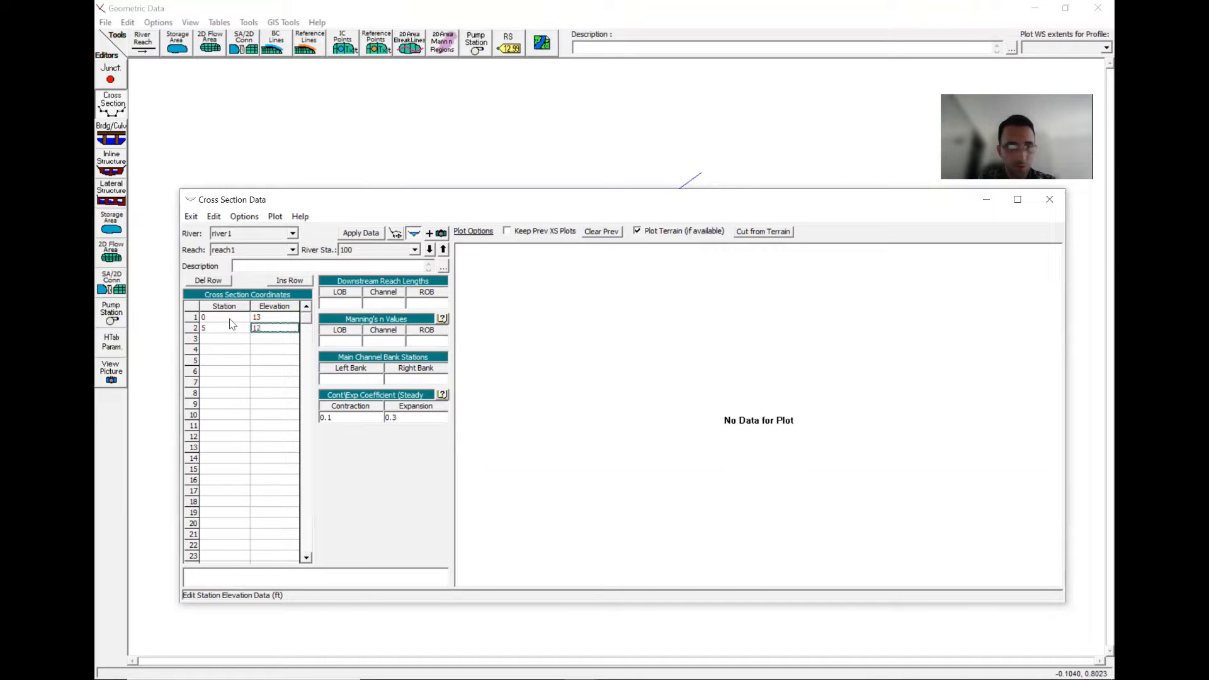
pyautogui.press('Return')
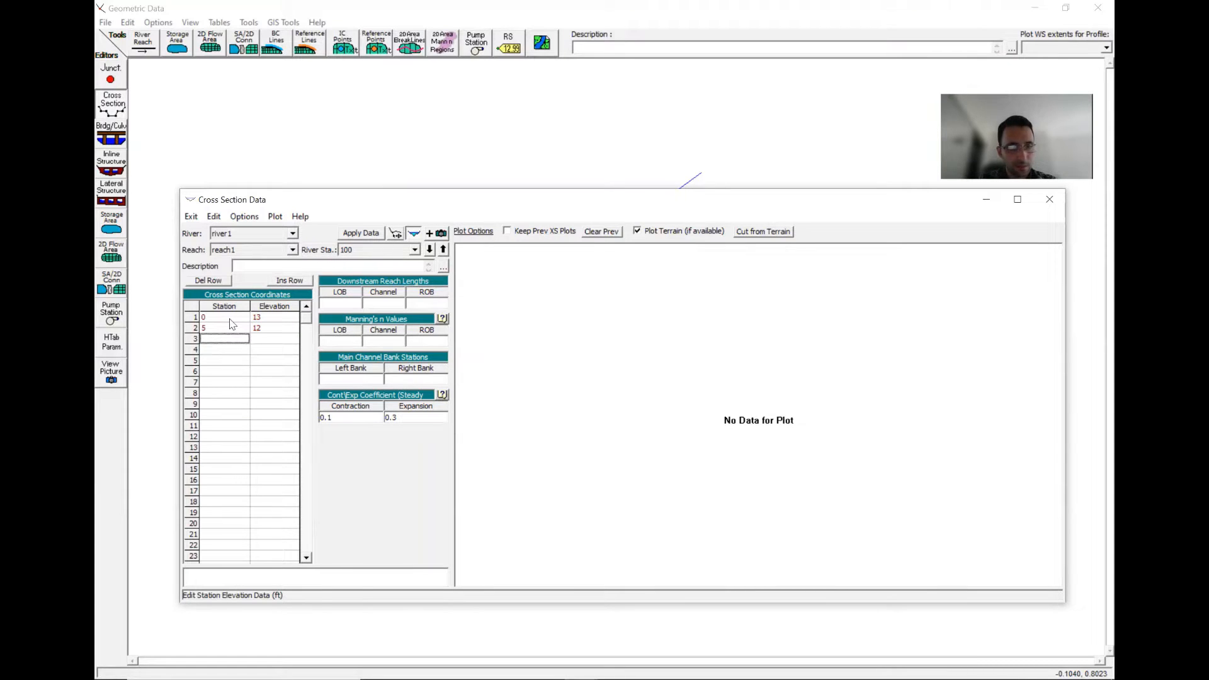
pyautogui.write('5')
pyautogui.press('Return')
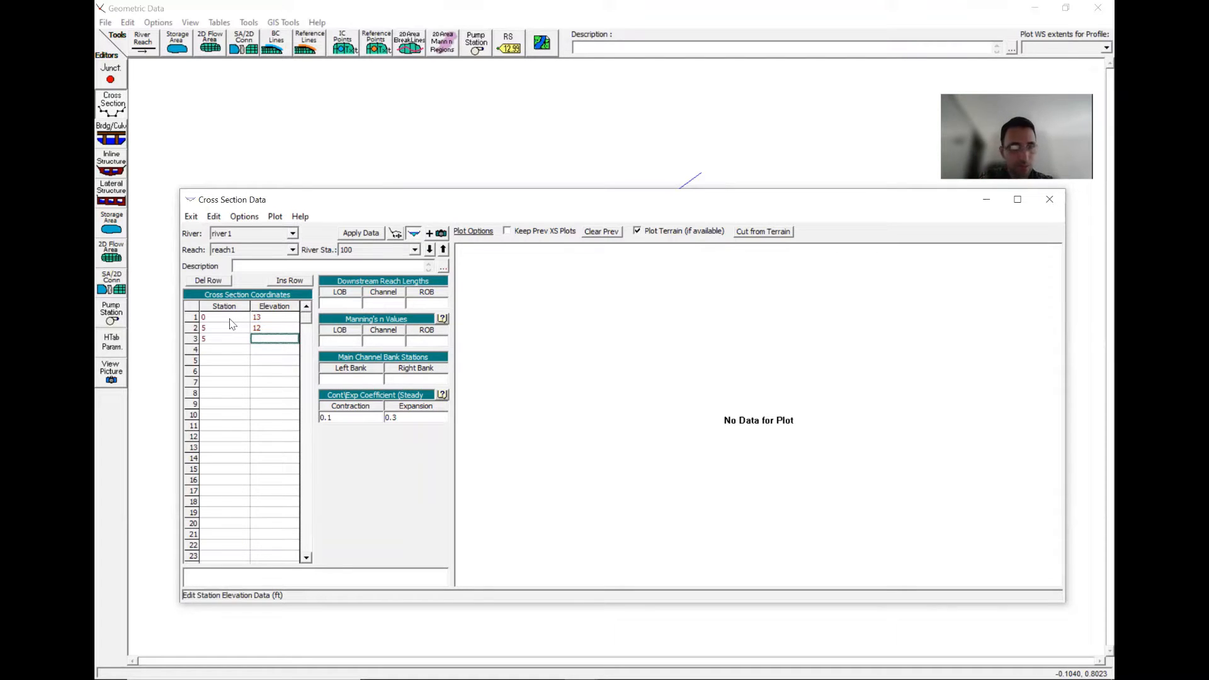
pyautogui.press('Return')
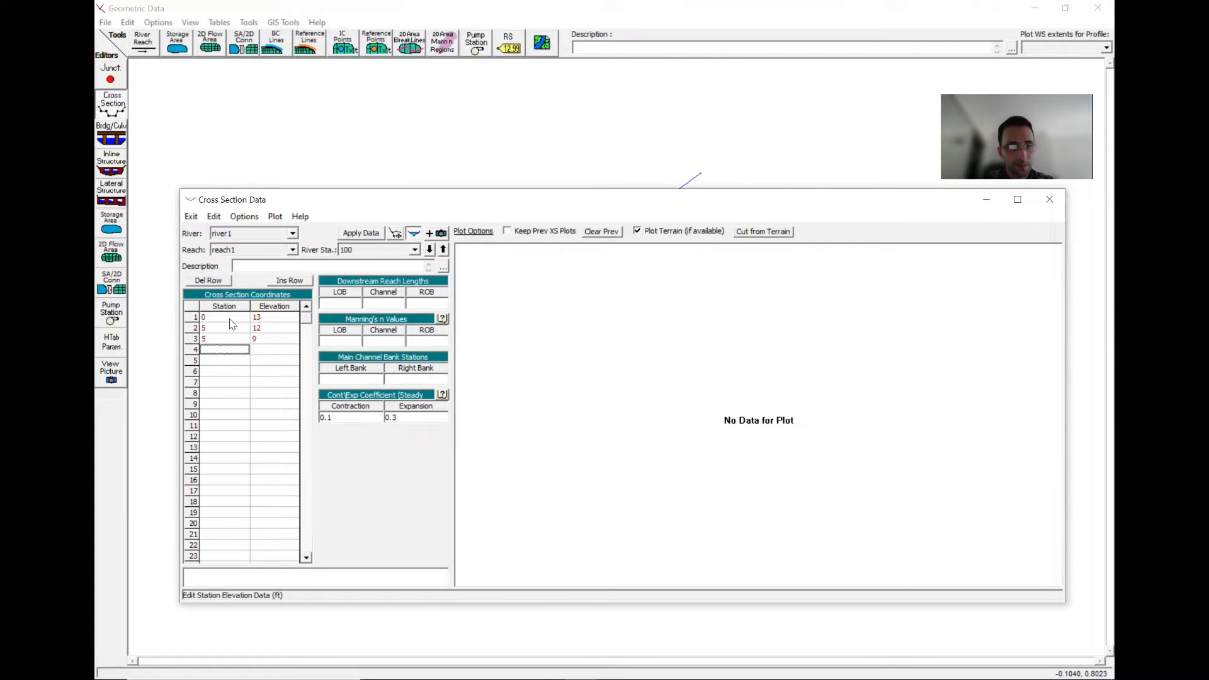
# Enter the remaining station/elevation points 10/9, 10/12 and 15/13, and apply the data to plot the section.
pyautogui.write('10')
pyautogui.press('Tab')
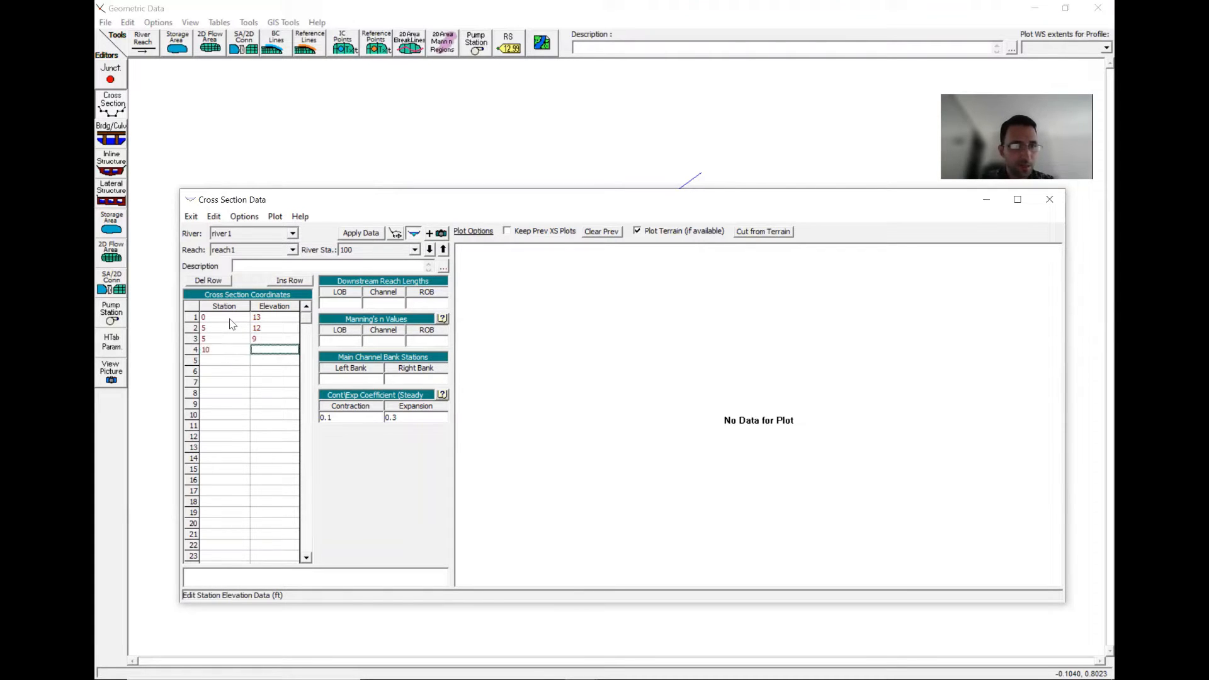
pyautogui.press('Tab')
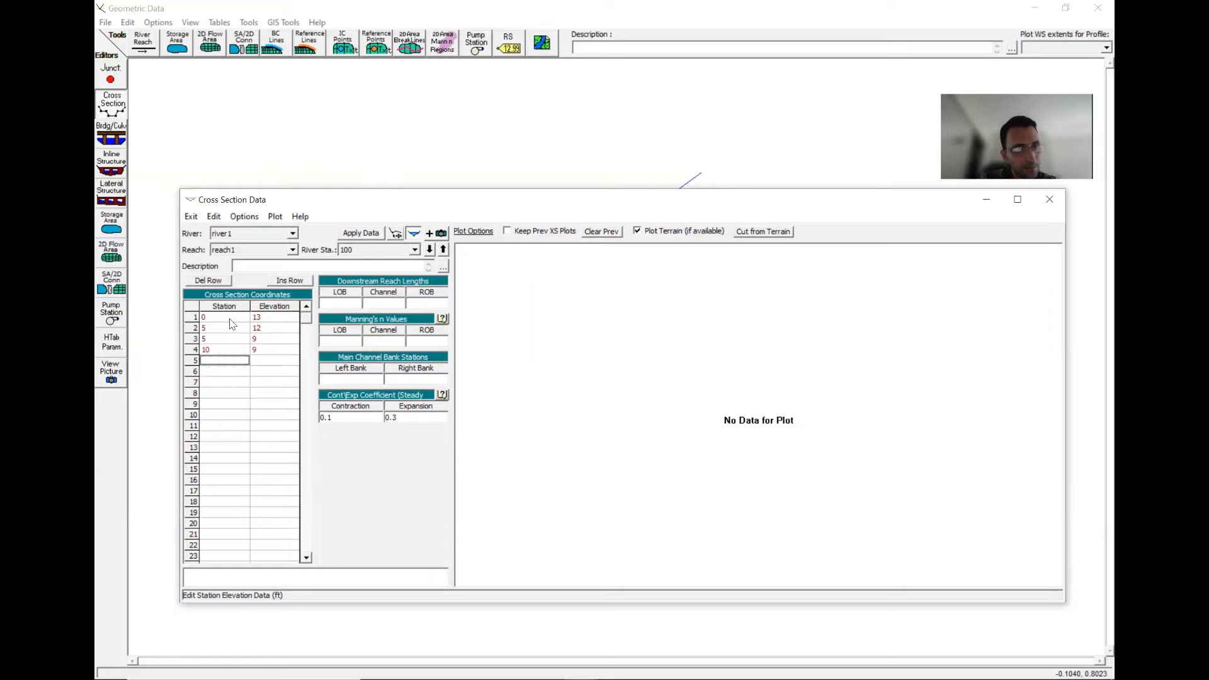
pyautogui.press('Tab')
pyautogui.write('1')
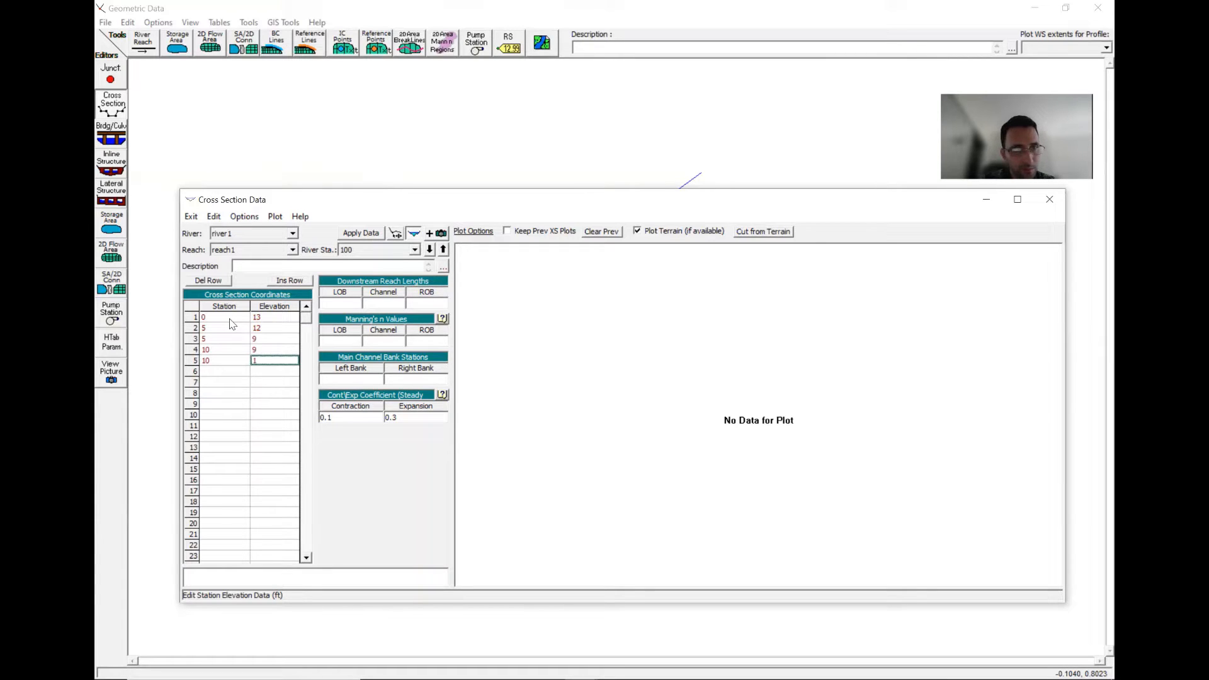
pyautogui.press('Tab')
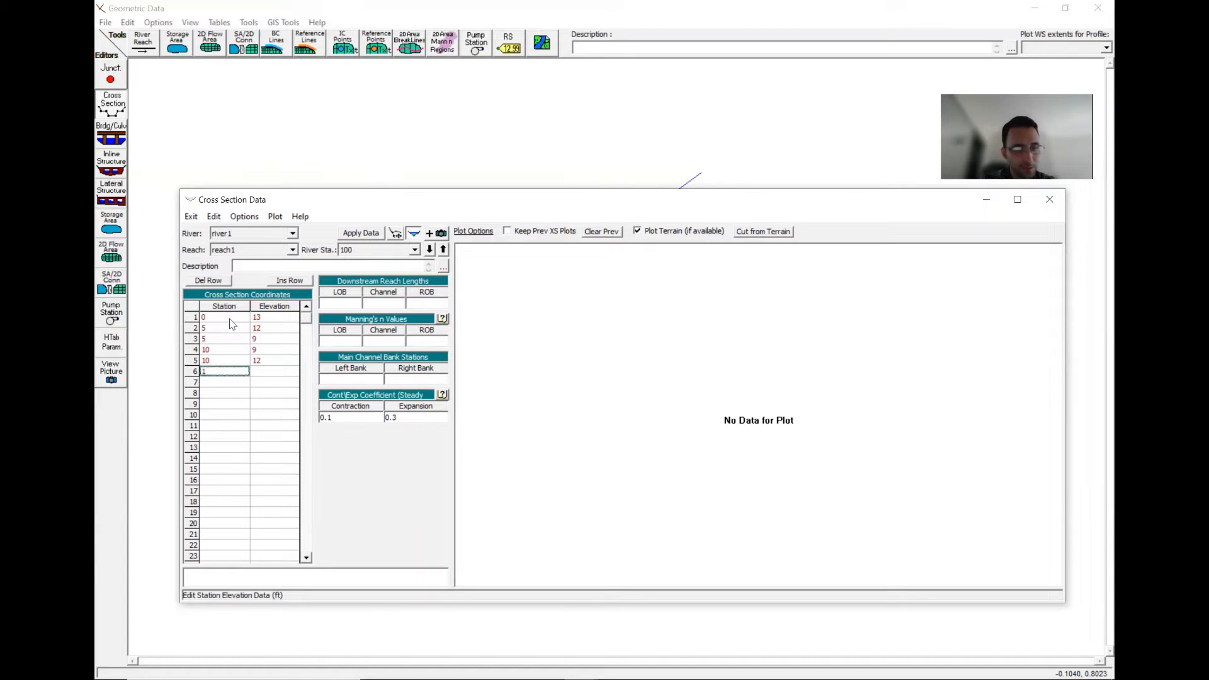
pyautogui.press('Tab')
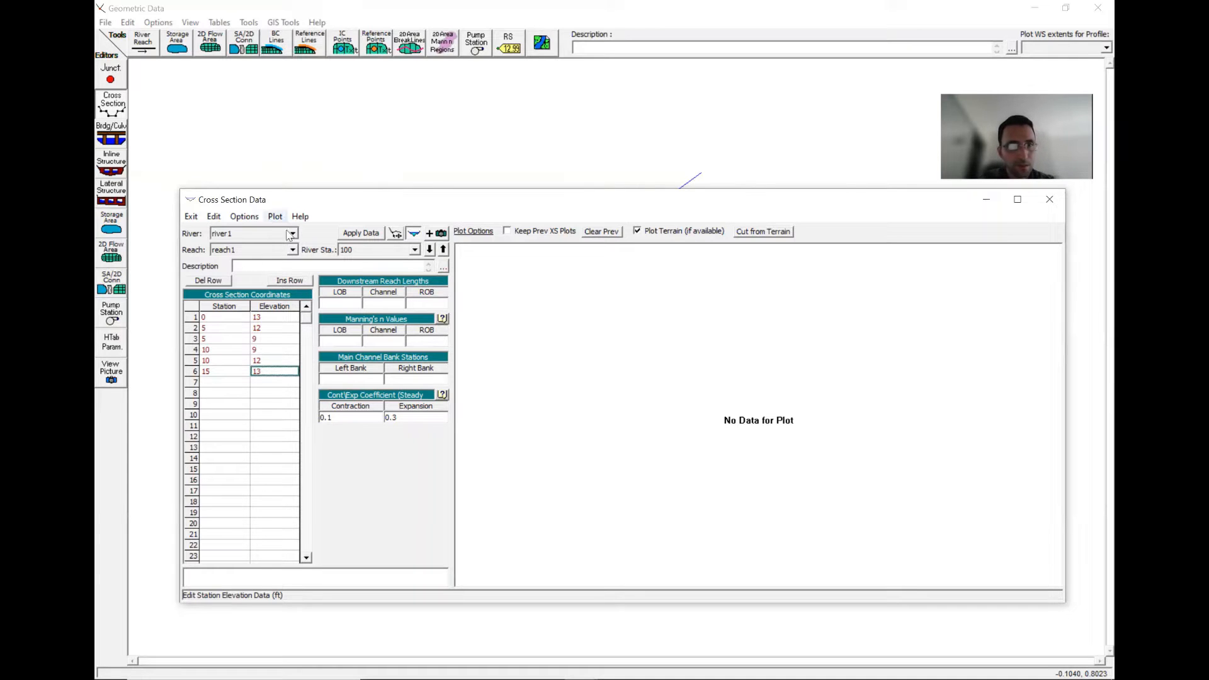
pyautogui.click(374, 234)
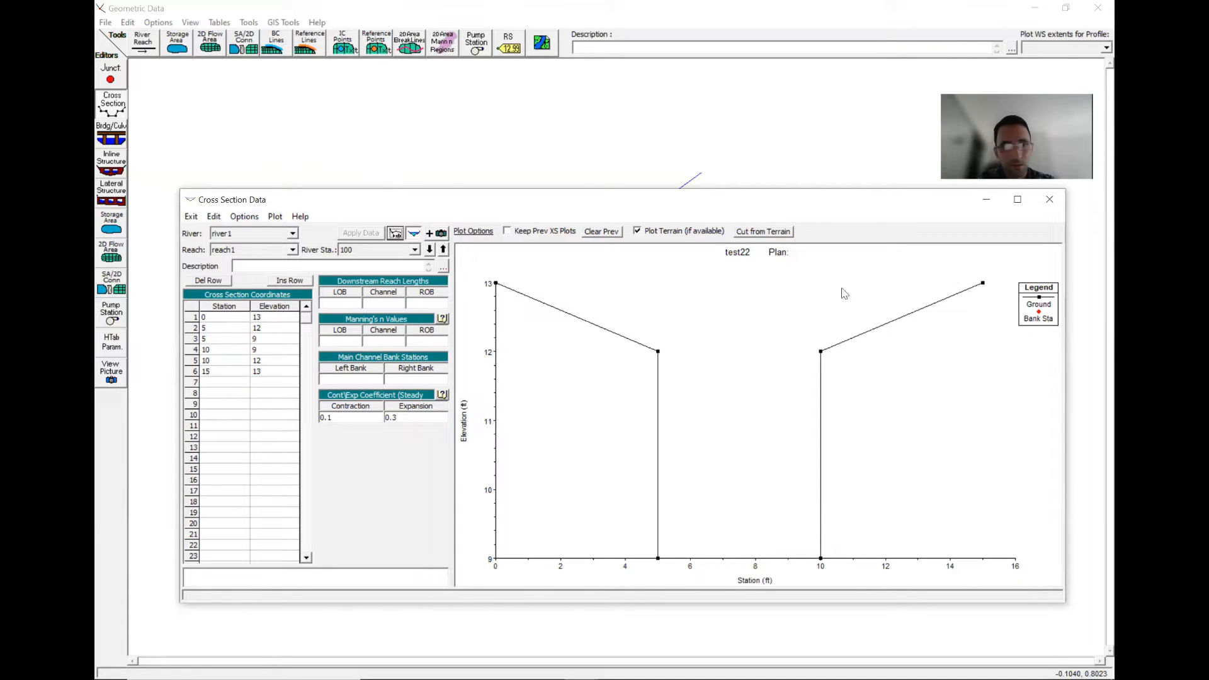
# Set the downstream reach lengths of cross section 100 to 100 for the left overbank, channel and right overbank.
pyautogui.click(338, 304)
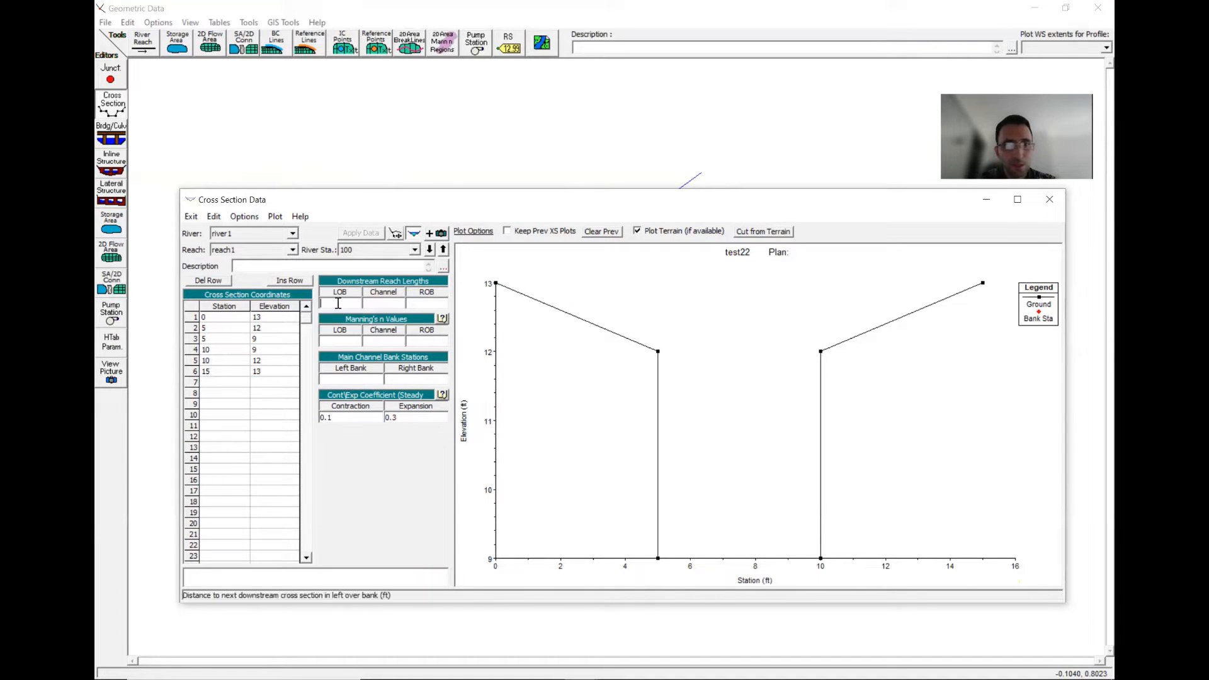
pyautogui.write('100')
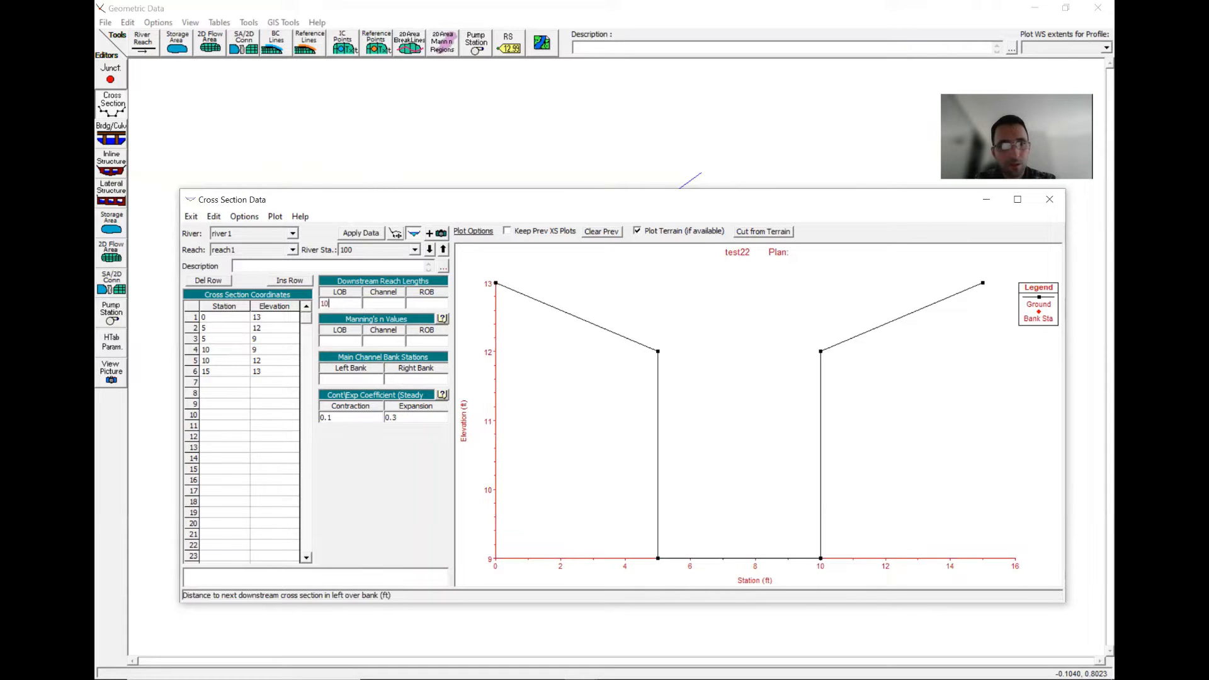
pyautogui.click(377, 305)
pyautogui.write('100')
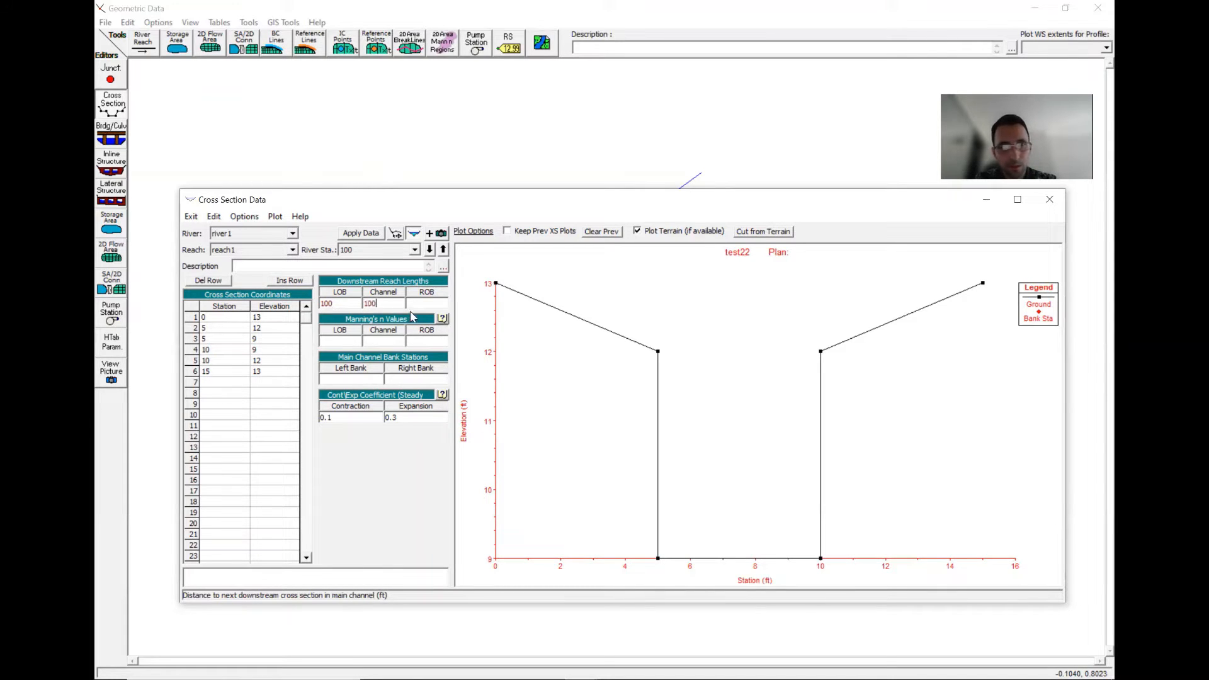
pyautogui.click(425, 305)
pyautogui.write('100')
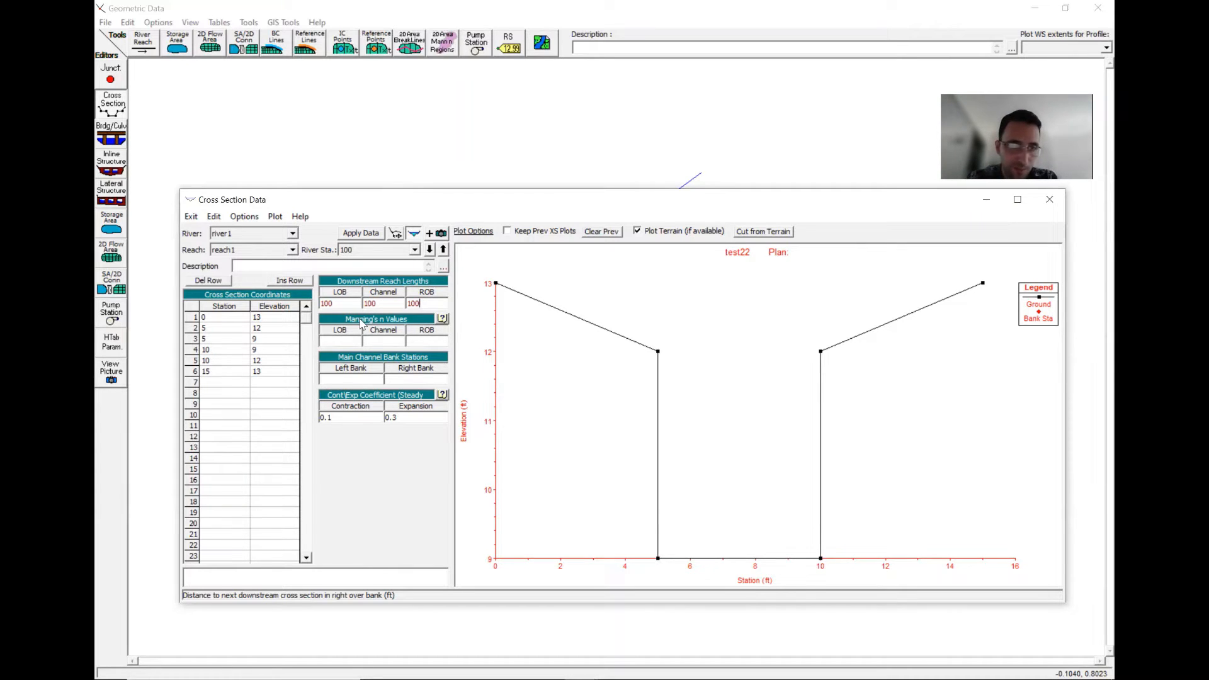
# Set Manning's n to 0.1 for both overbanks and 0.015 for the channel, and apply the data.
pyautogui.click(351, 340)
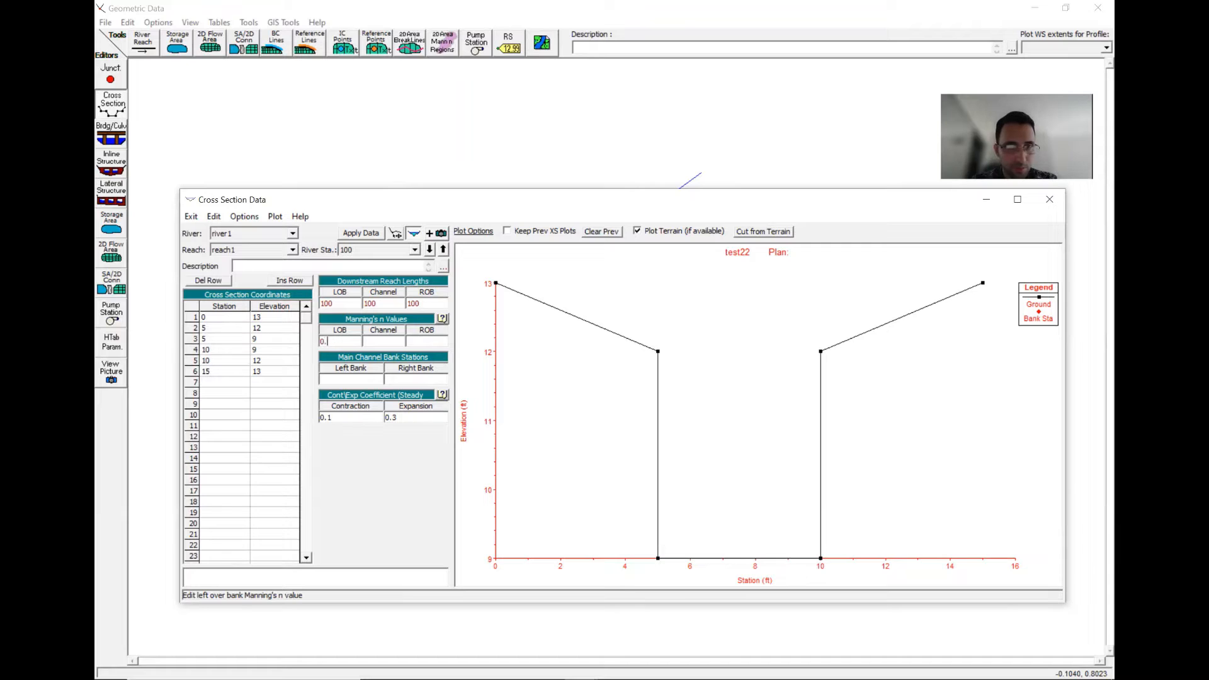
pyautogui.click(384, 343)
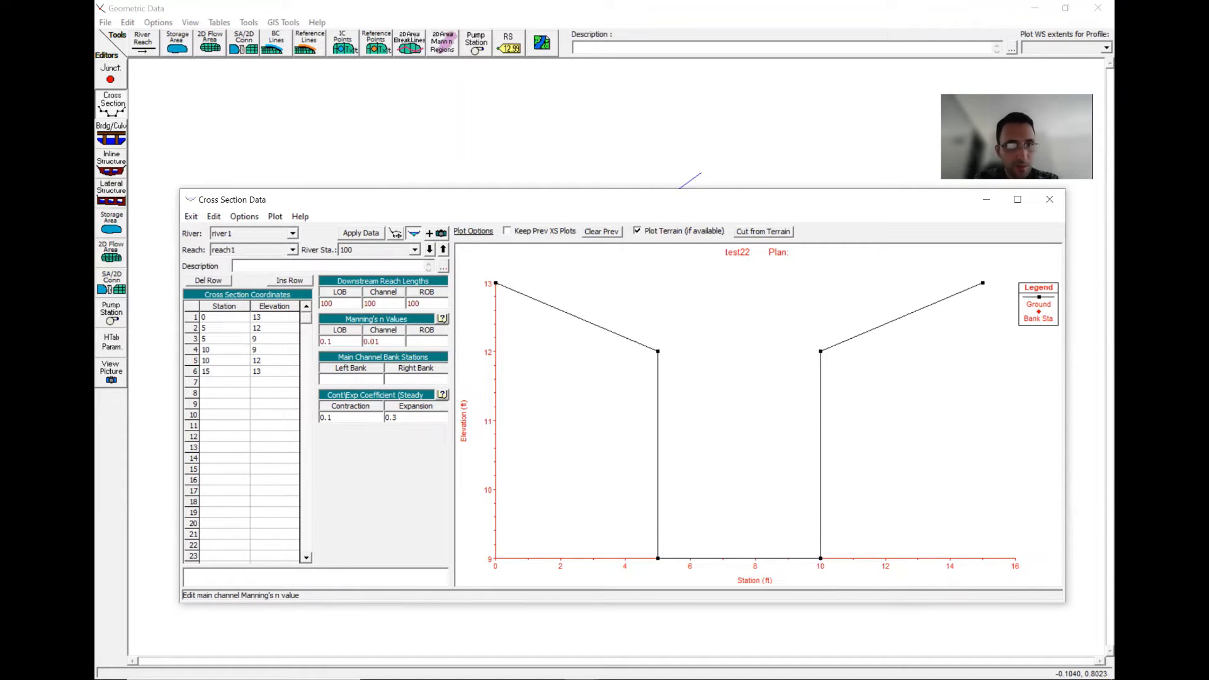
pyautogui.write('0.015')
pyautogui.click(426, 343)
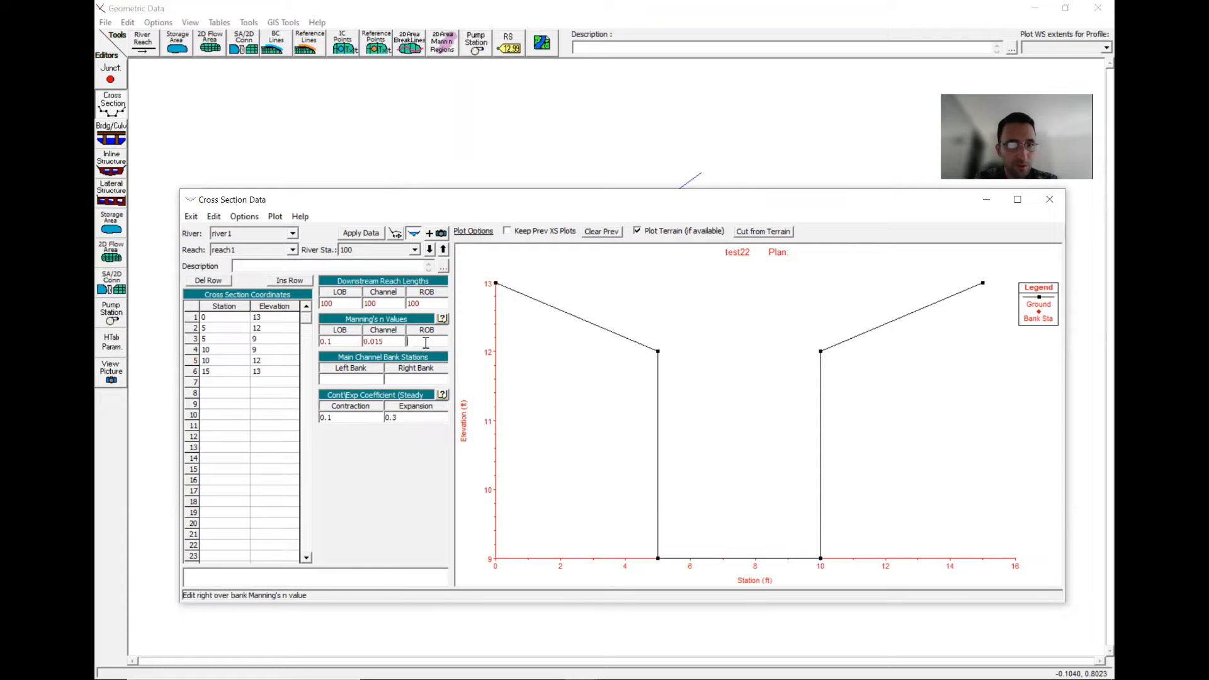
pyautogui.write('0.1')
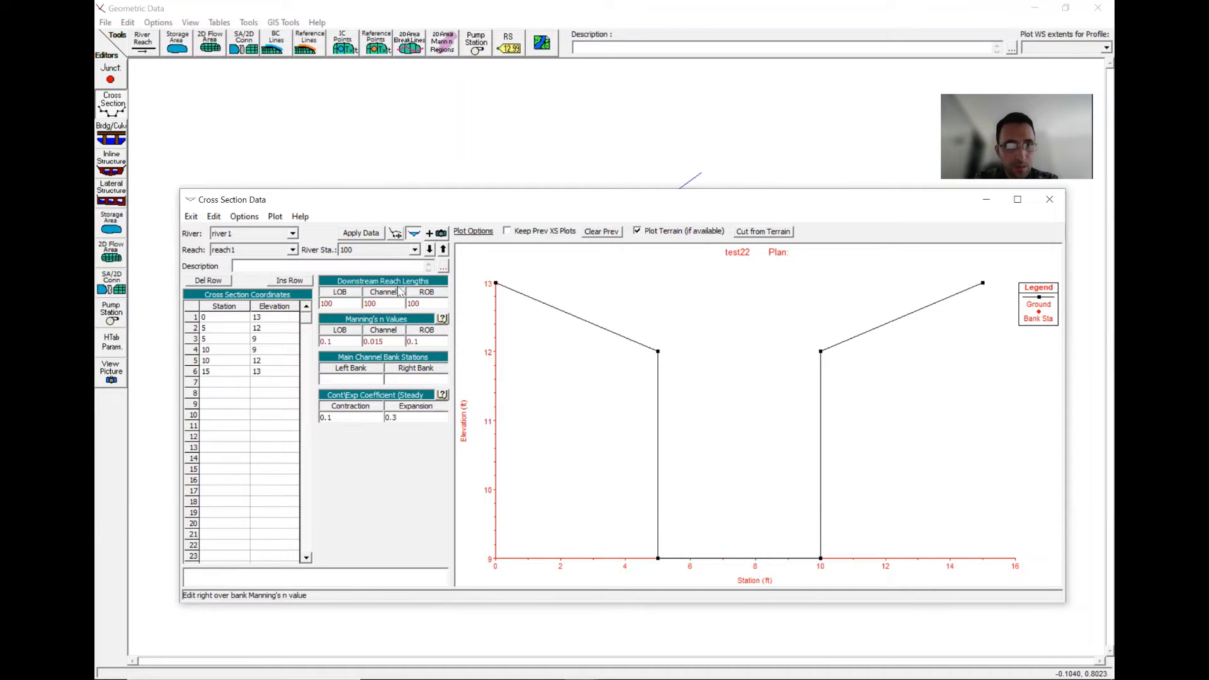
pyautogui.click(378, 235)
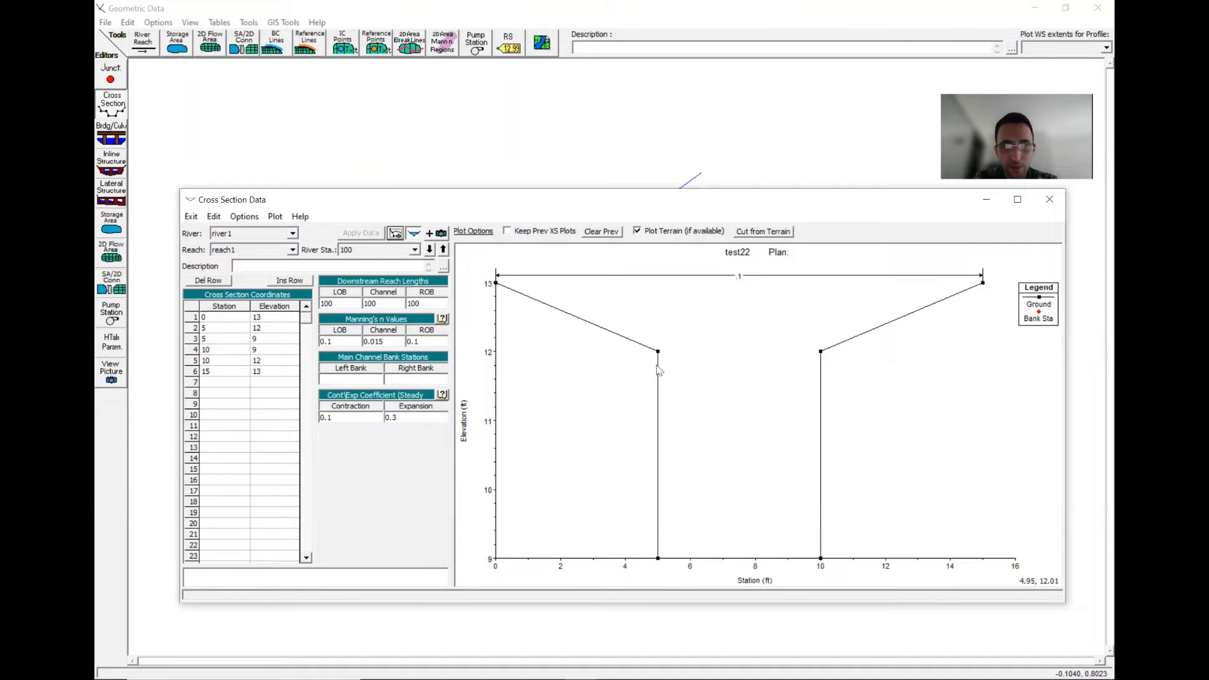
# Set the main channel bank stations to 5 on the left and 10 on the right, apply them, and check the plotted bank points.
pyautogui.click(370, 380)
pyautogui.write('5')
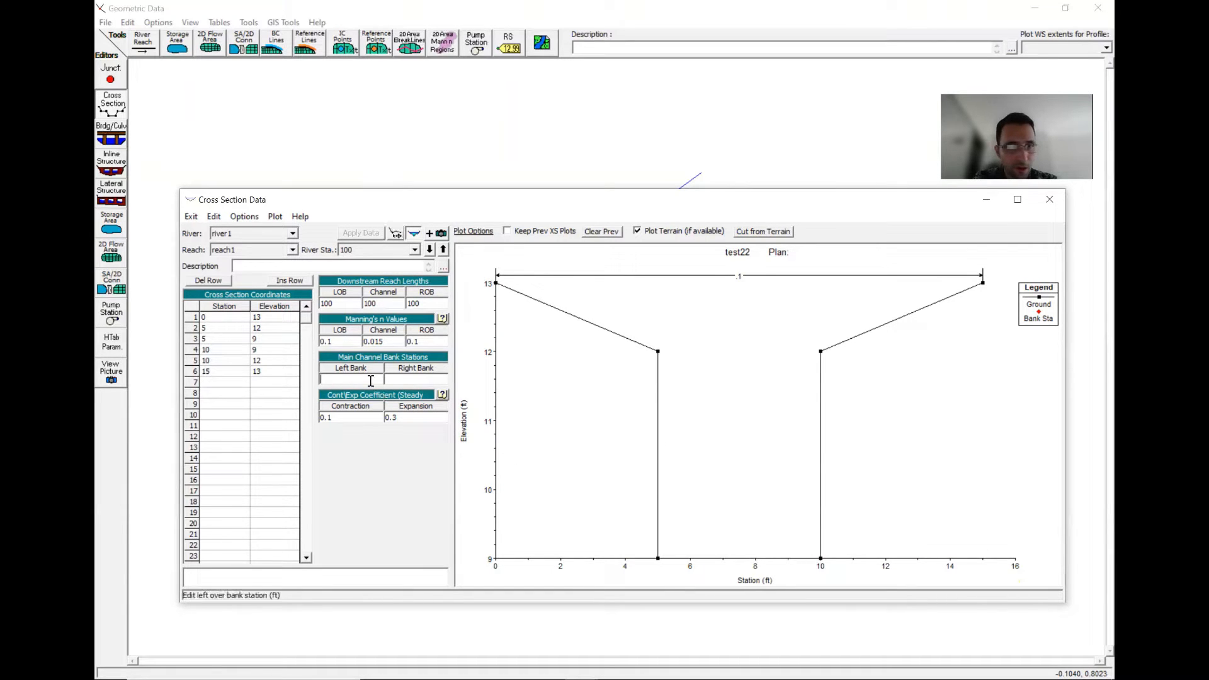
pyautogui.click(429, 381)
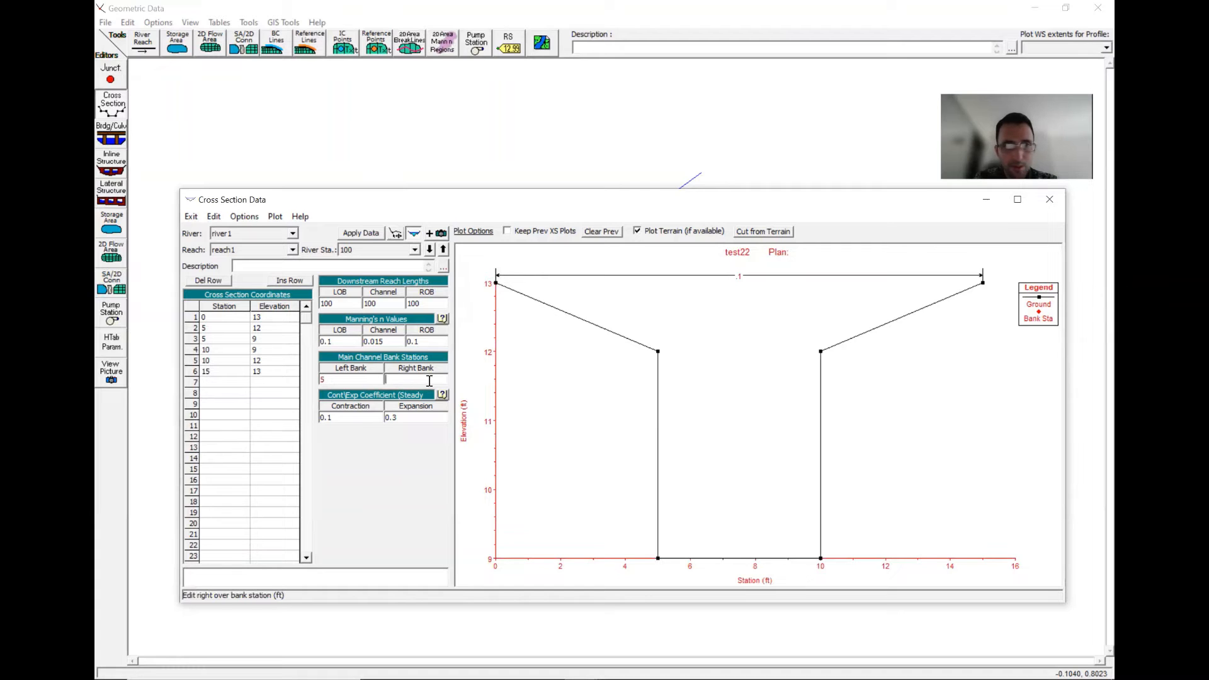
pyautogui.write('10')
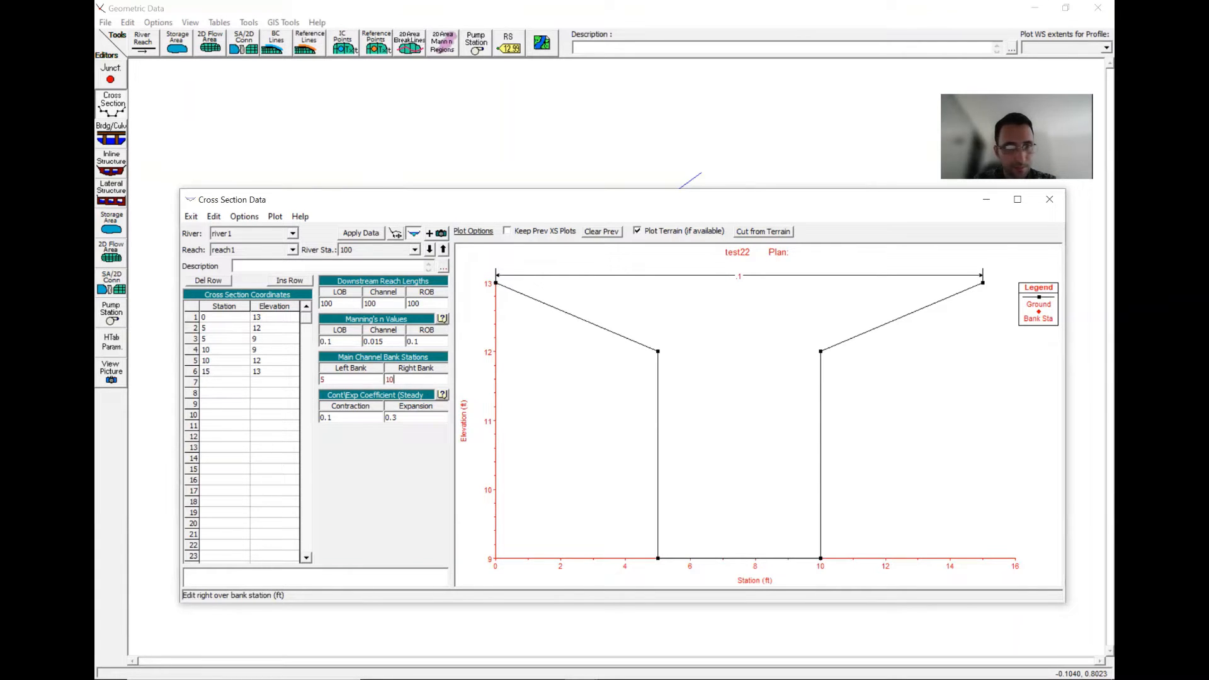
pyautogui.click(372, 235)
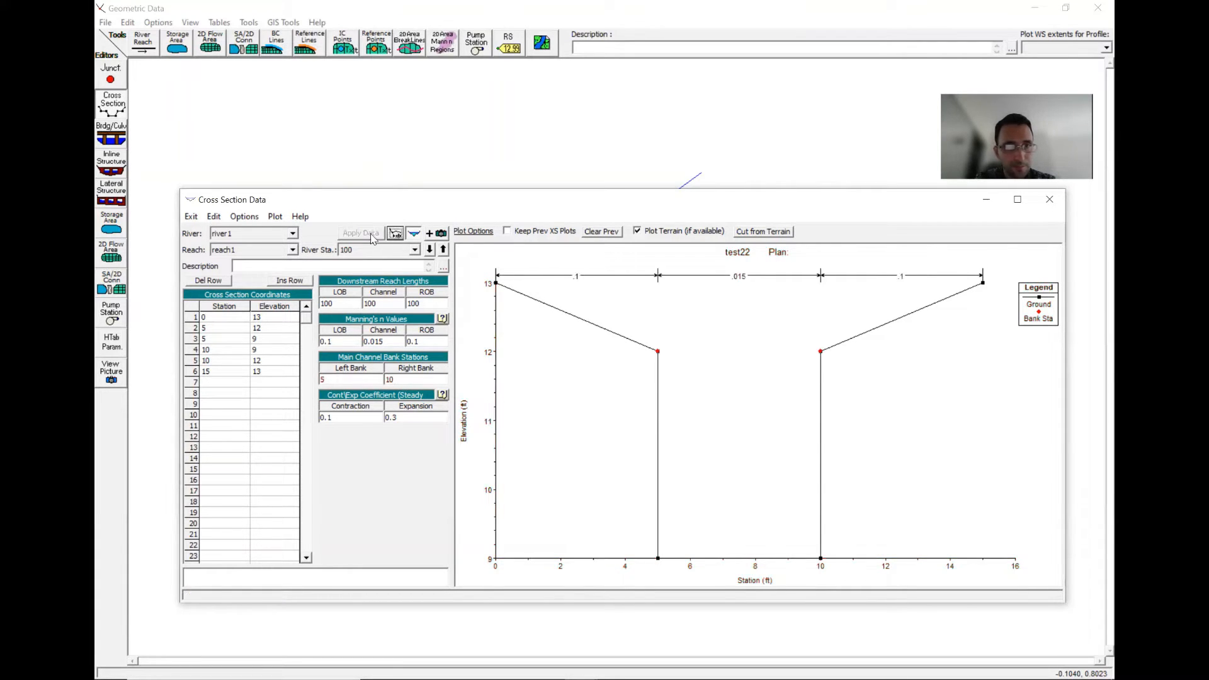
pyautogui.click(659, 353)
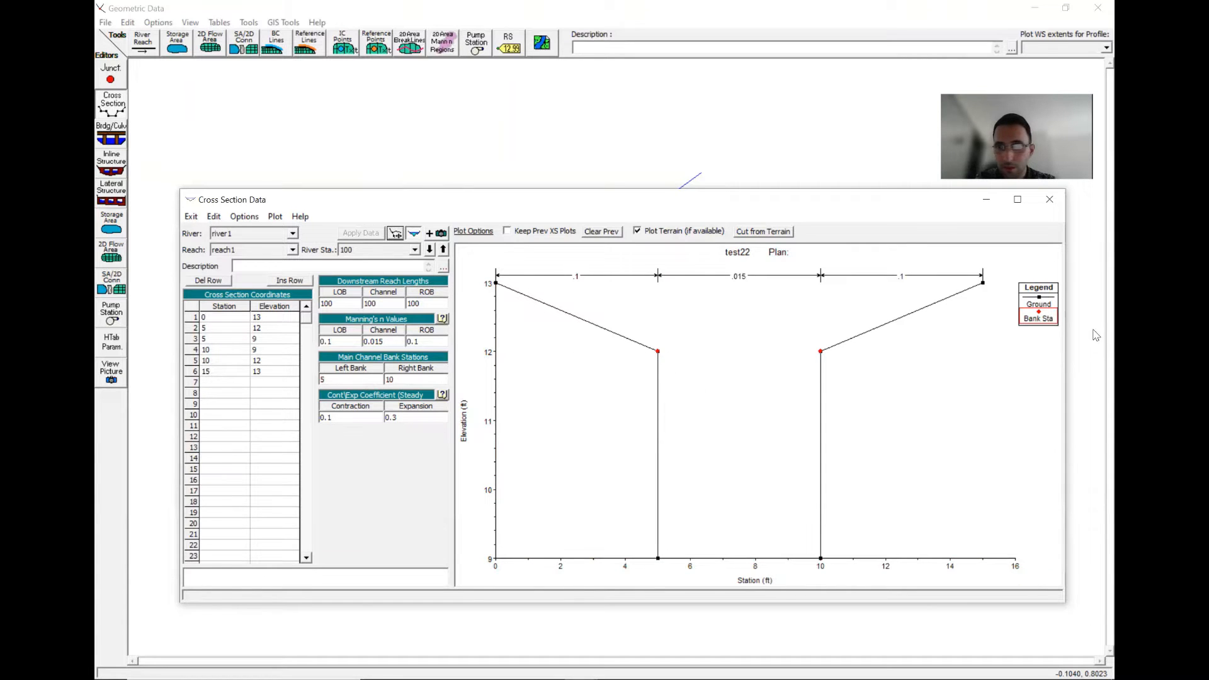
pyautogui.click(819, 352)
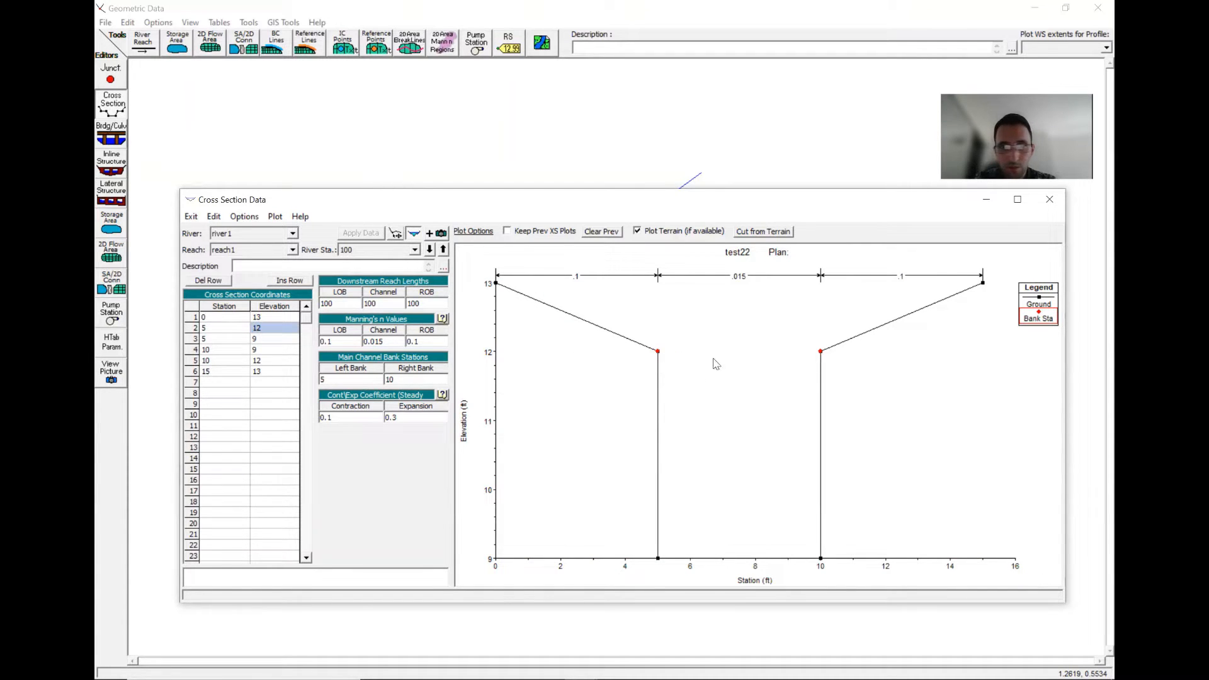
pyautogui.click(364, 417)
pyautogui.click(406, 418)
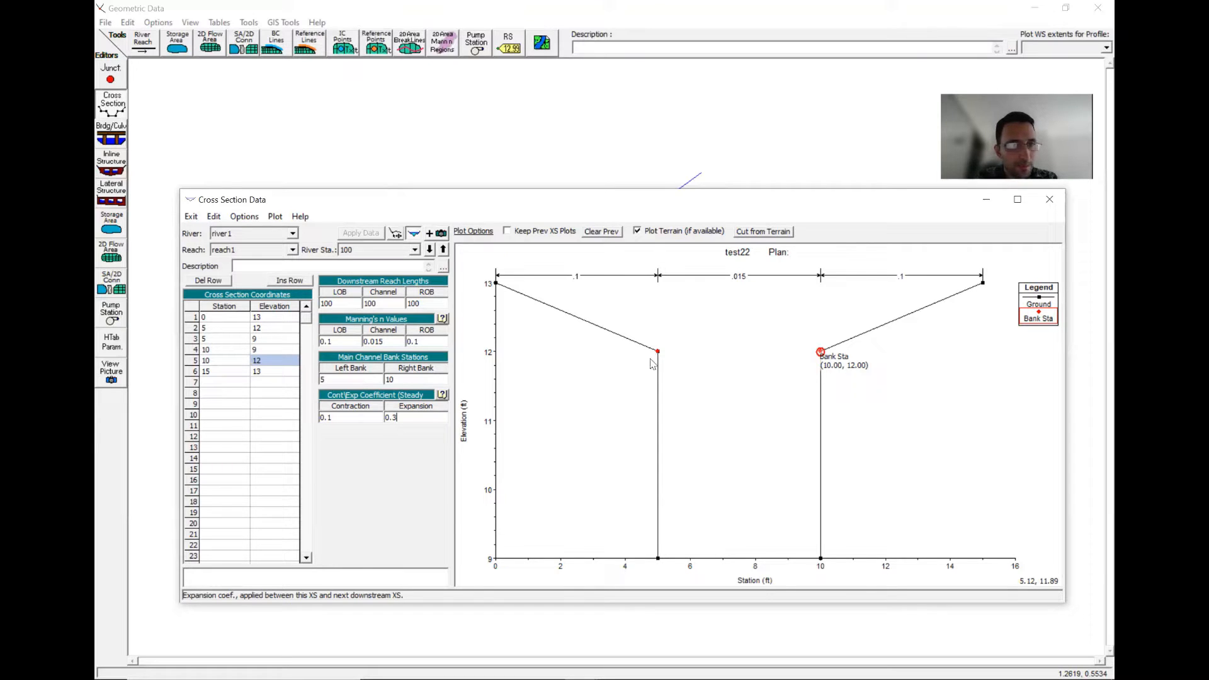
# Add a new cross section to reach1 at river station 1.
pyautogui.click(239, 218)
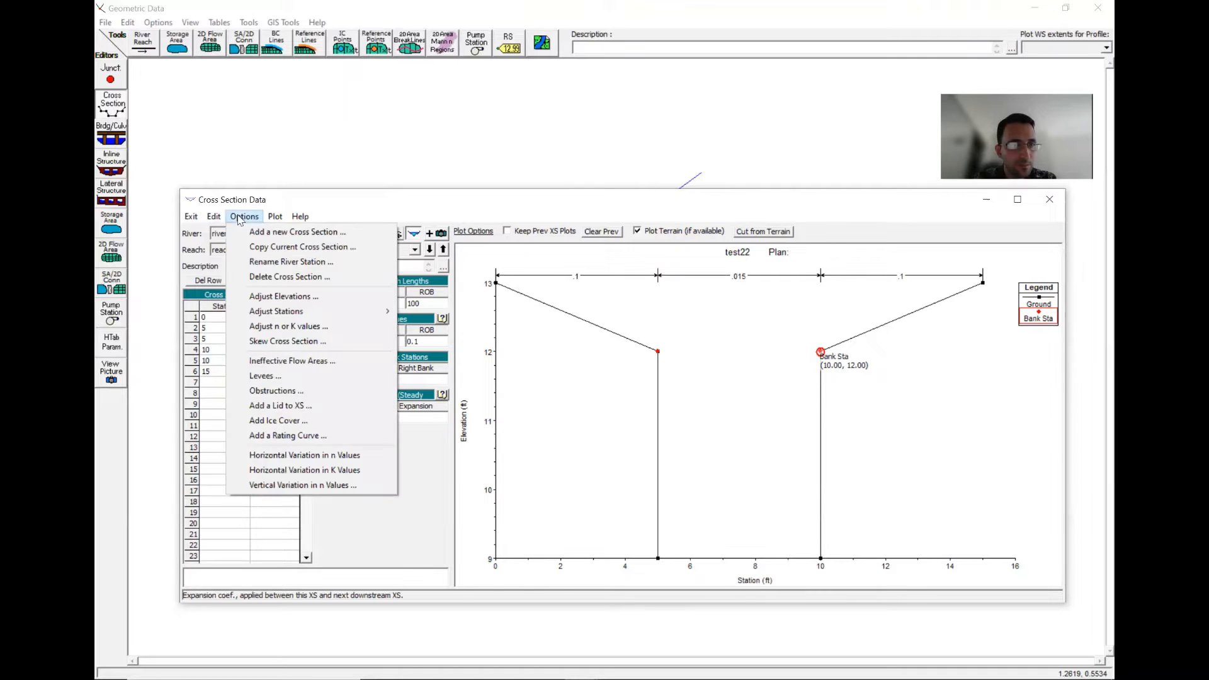
pyautogui.click(251, 231)
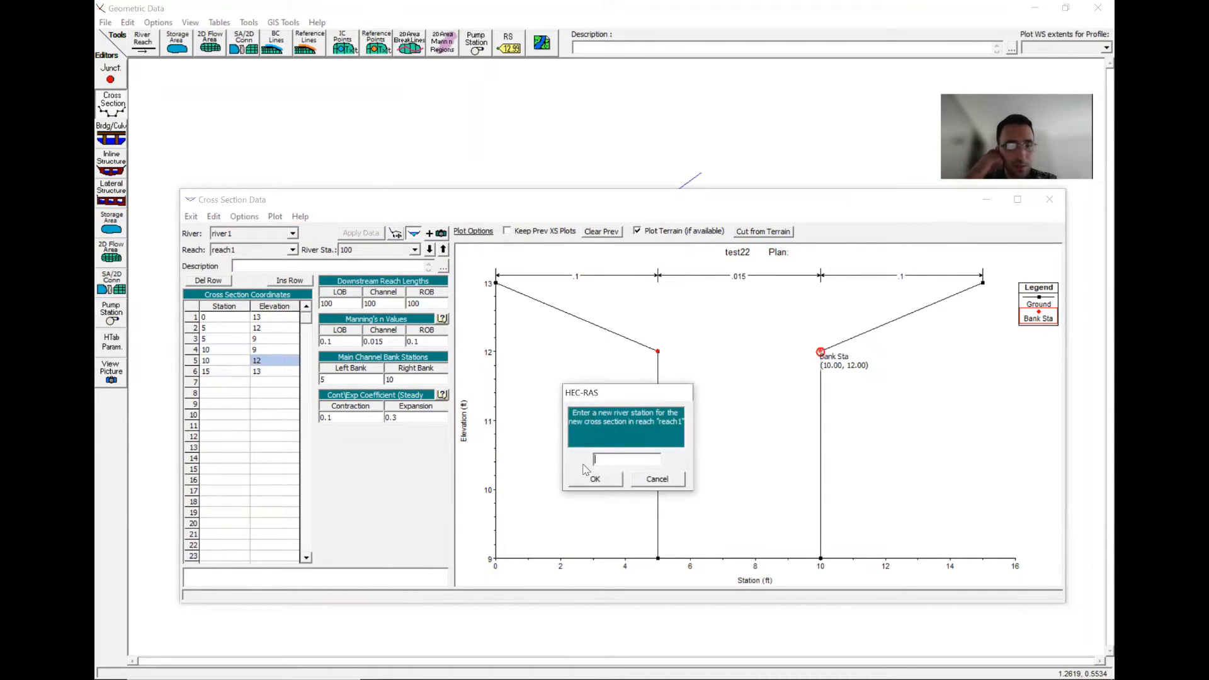
pyautogui.write('1')
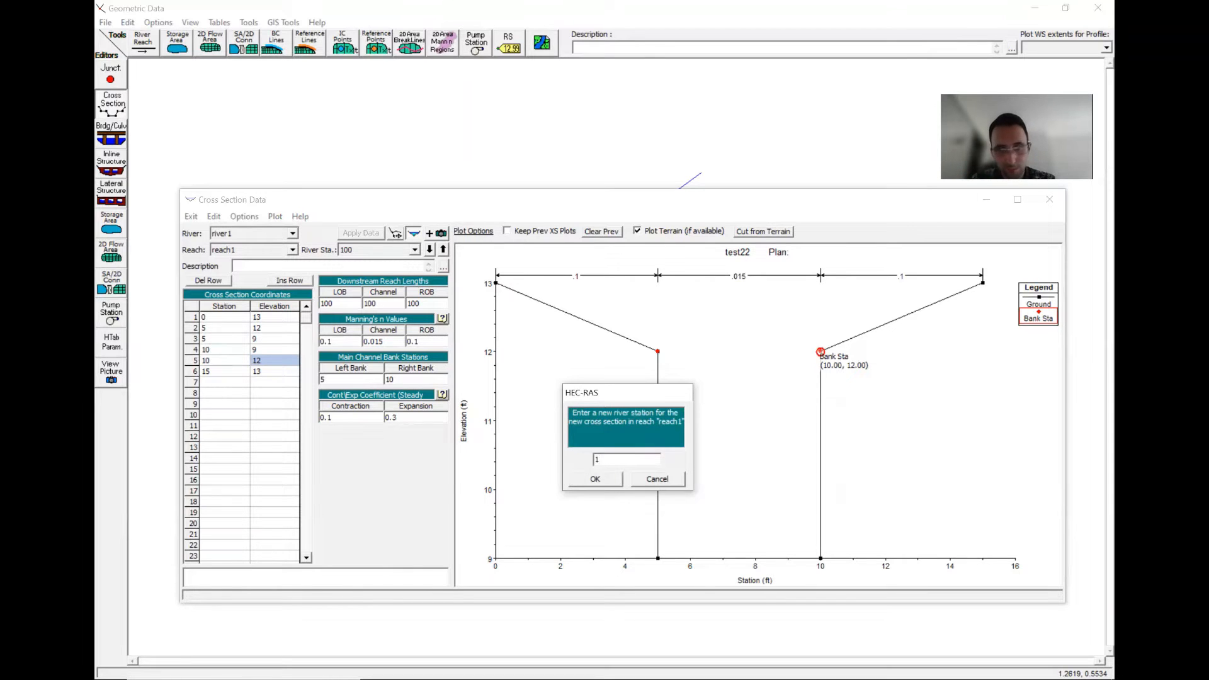
pyautogui.click(616, 484)
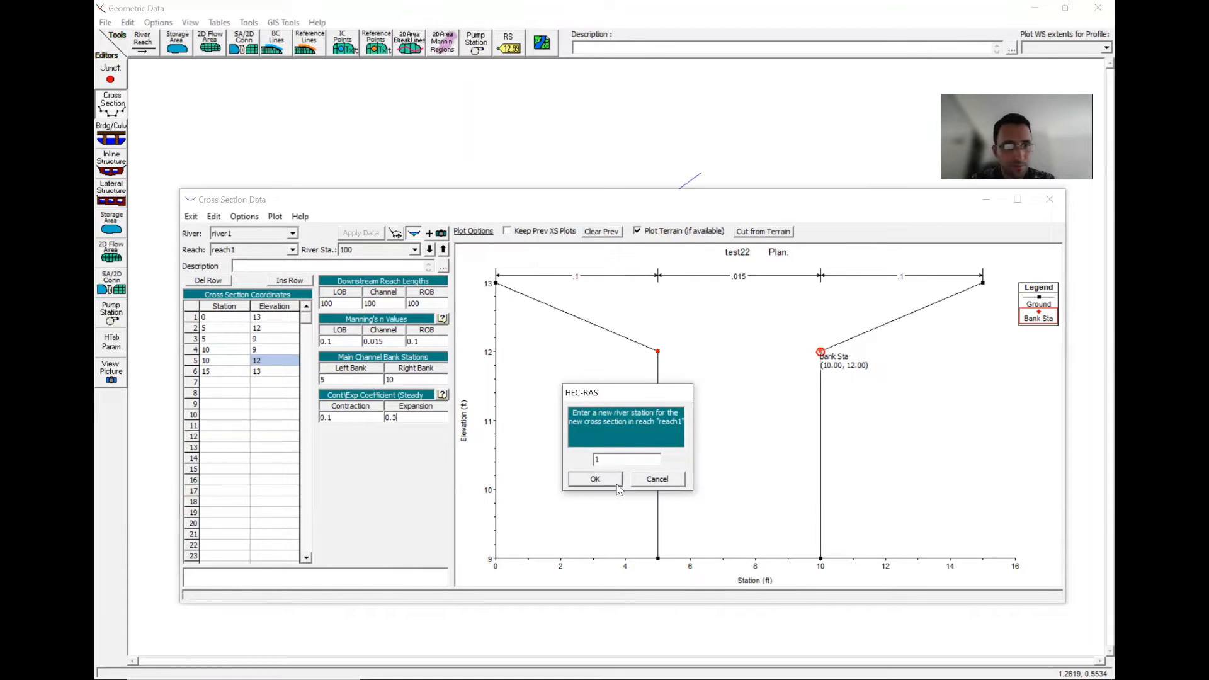
# Set the downstream reach lengths of cross section 1 to 1 for both overbanks and the channel, and apply the data.
pyautogui.click(338, 305)
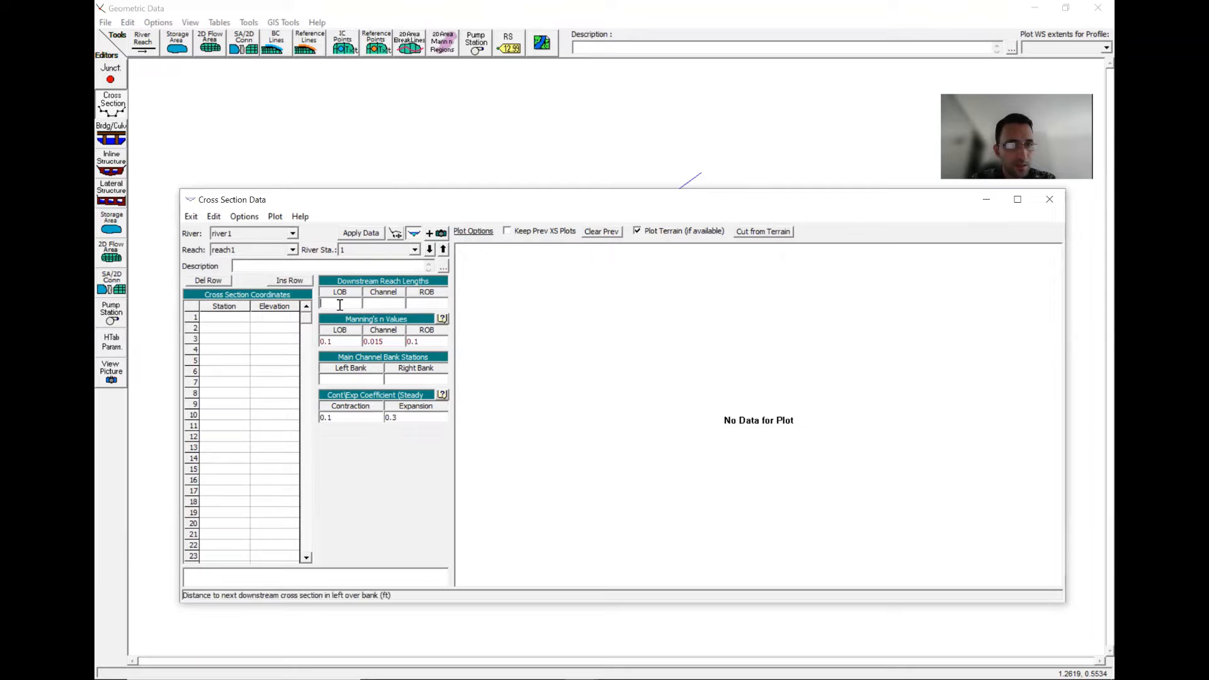
pyautogui.write('1')
pyautogui.press('Tab')
pyautogui.write('1')
pyautogui.press('Tab')
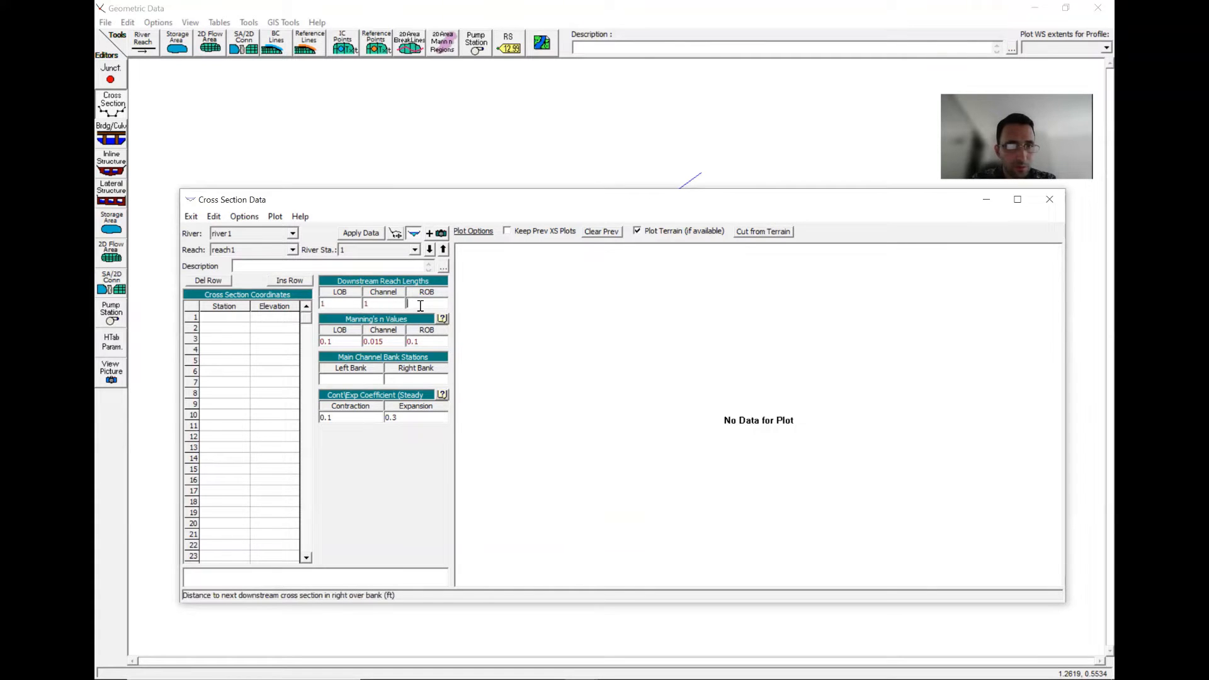
pyautogui.write('1')
pyautogui.click(221, 320)
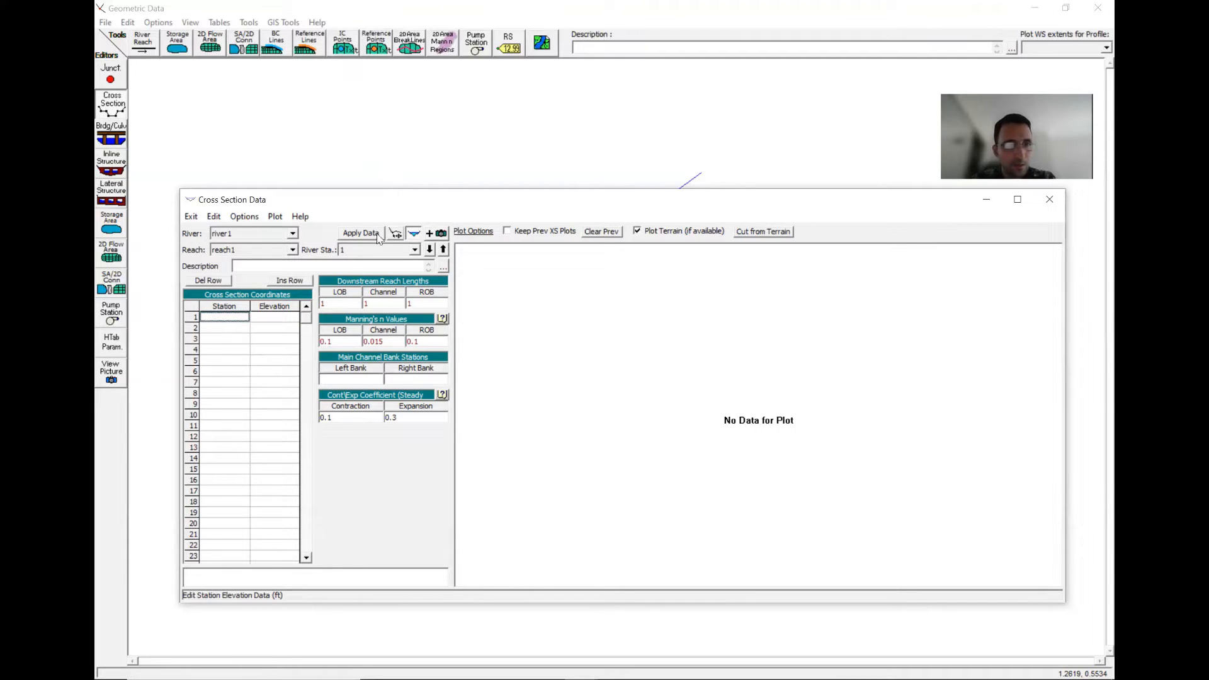
pyautogui.click(357, 235)
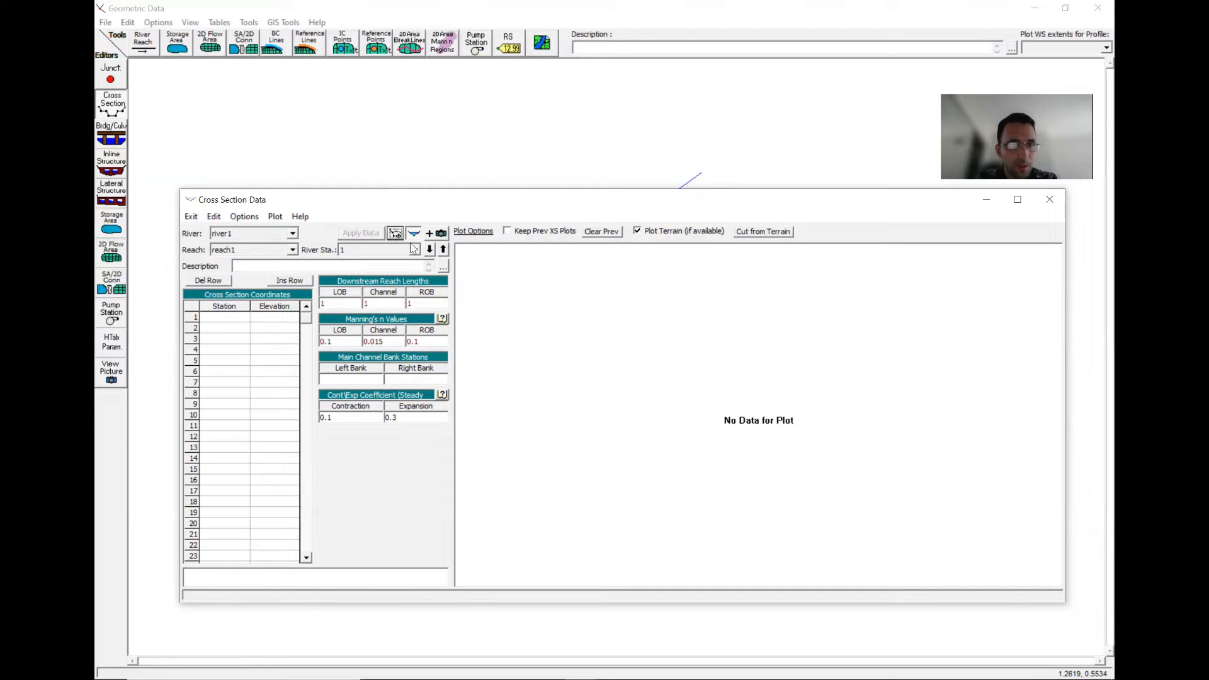
# Consult the coordinates of cross section 100, return to cross section 1 and enter its first point at station 0, elevation 11.
pyautogui.click(442, 250)
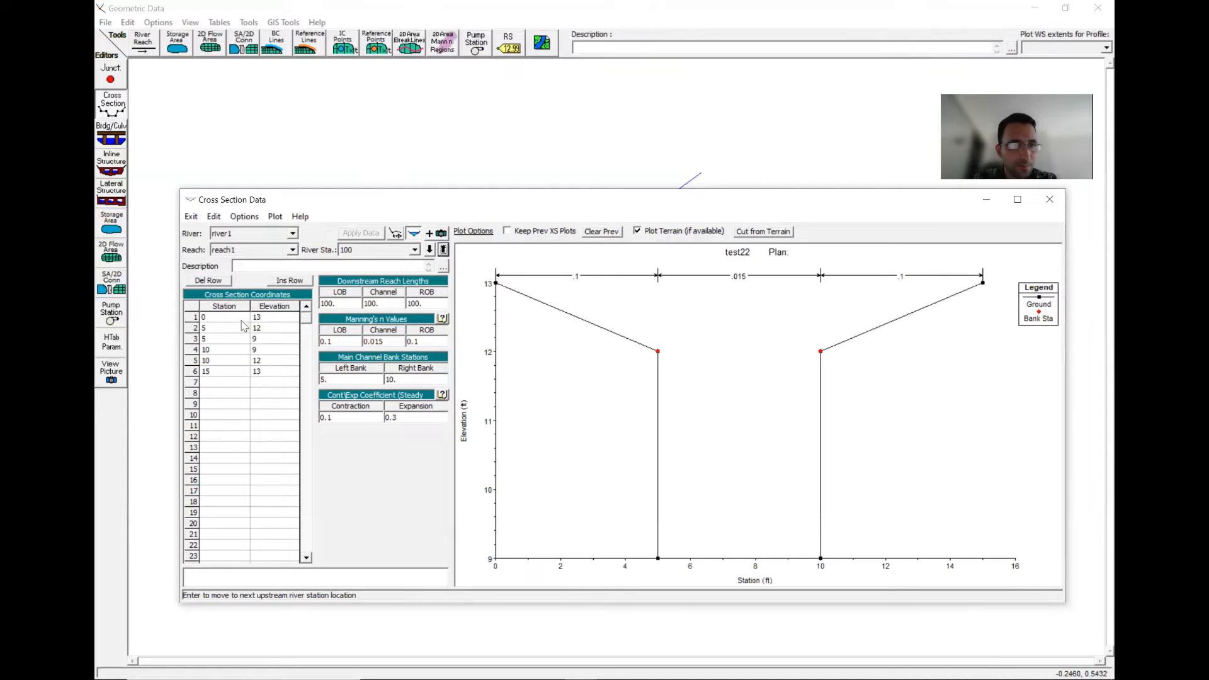
pyautogui.moveTo(231, 317); pyautogui.dragTo(266, 377)
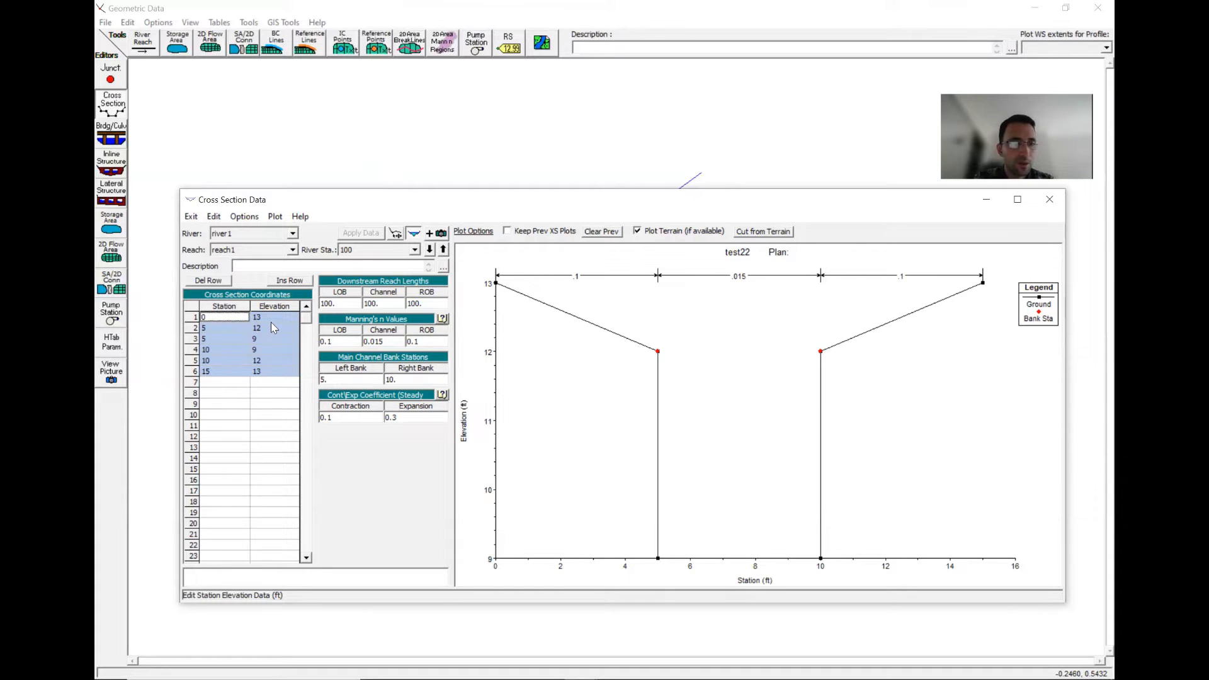
pyautogui.click(429, 250)
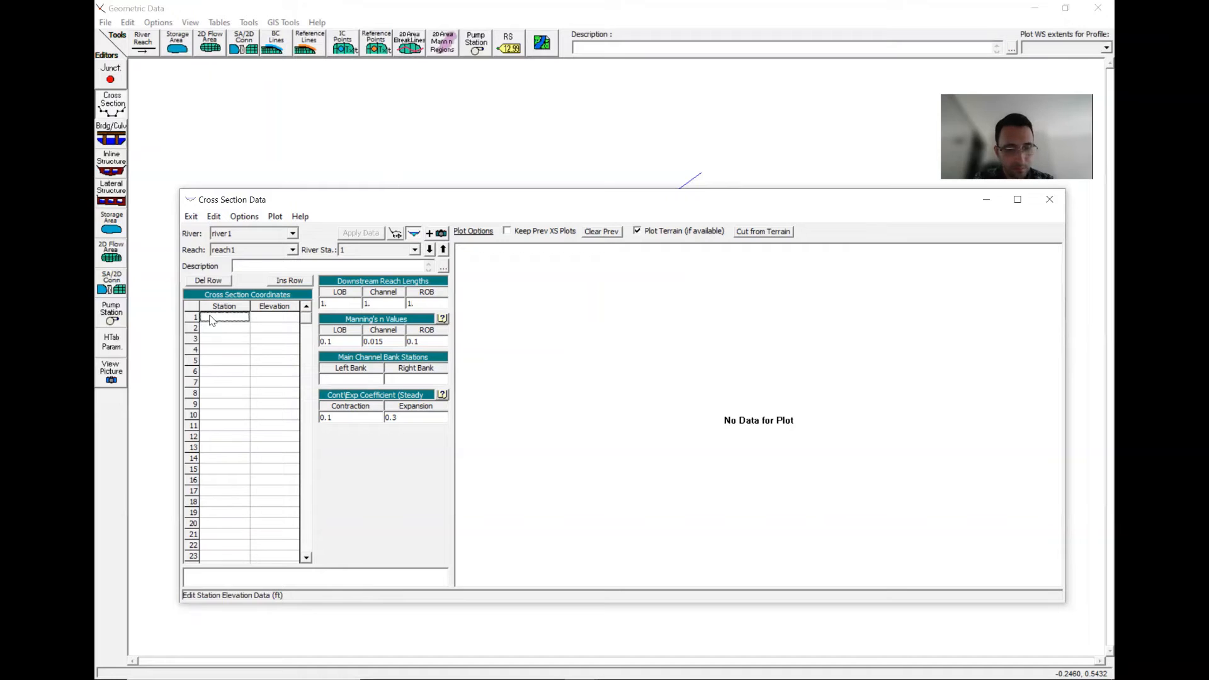
pyautogui.write('0')
pyautogui.click(263, 318)
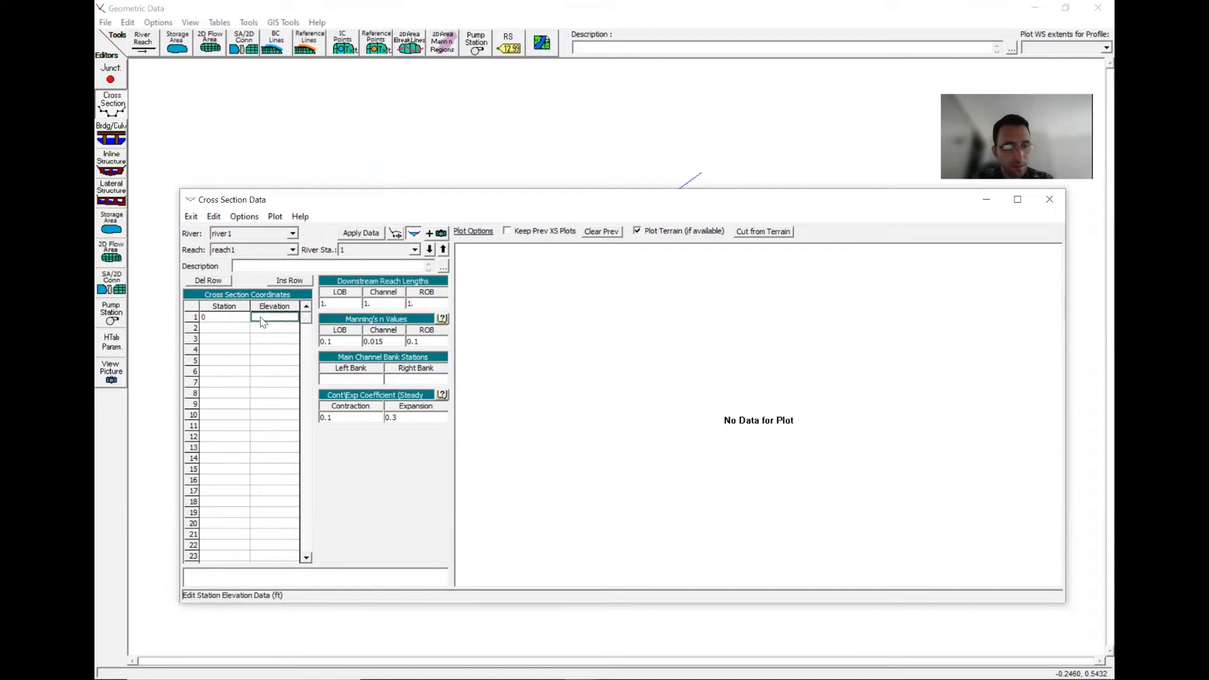
pyautogui.press('Return')
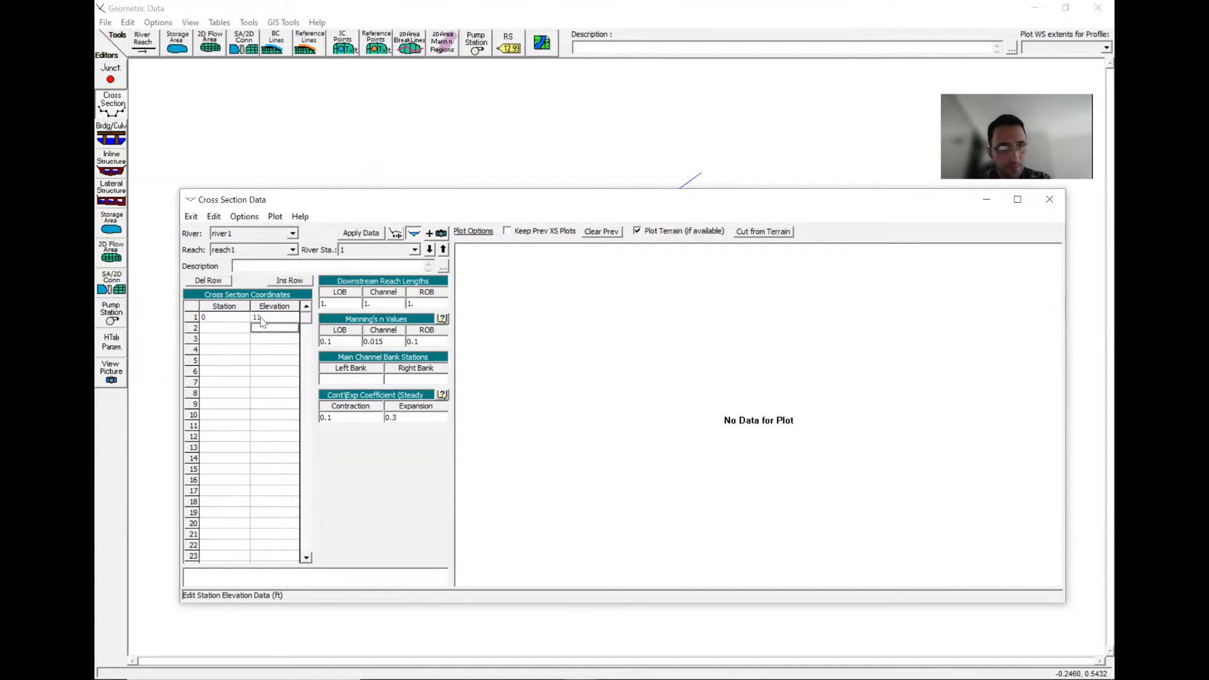
pyautogui.press('Left')
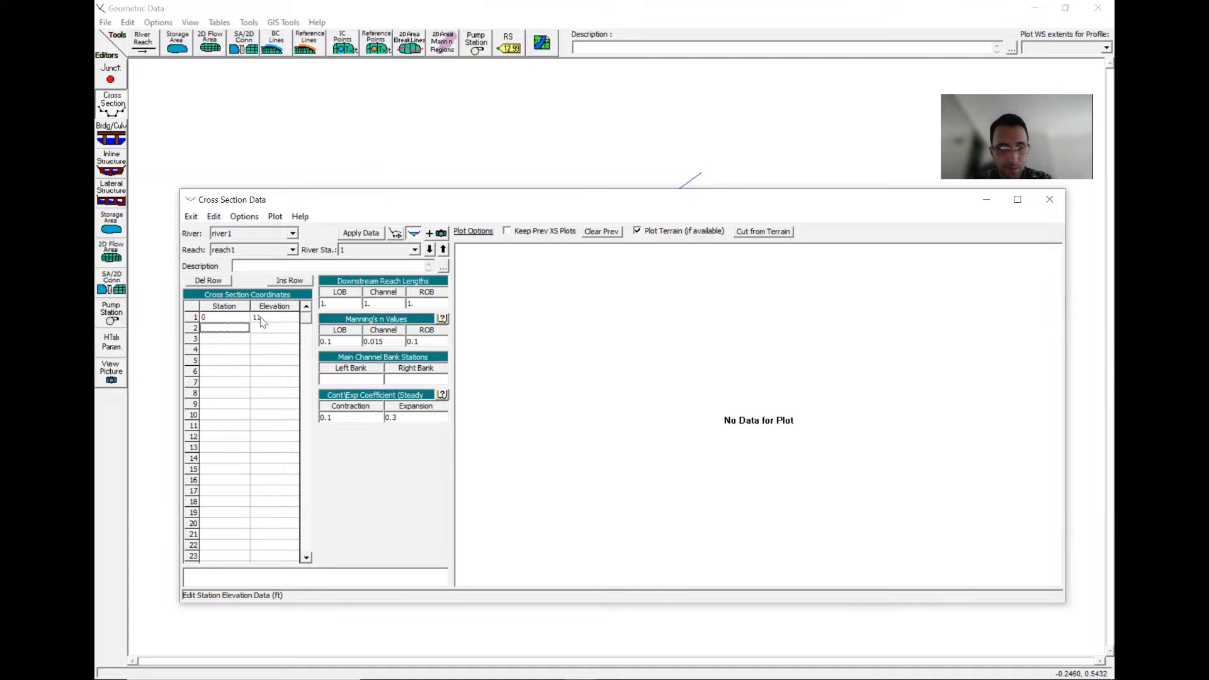
# Enter the station/elevation points 5/10, 5/7 and 10/7 for cross section 1.
pyautogui.press('Tab')
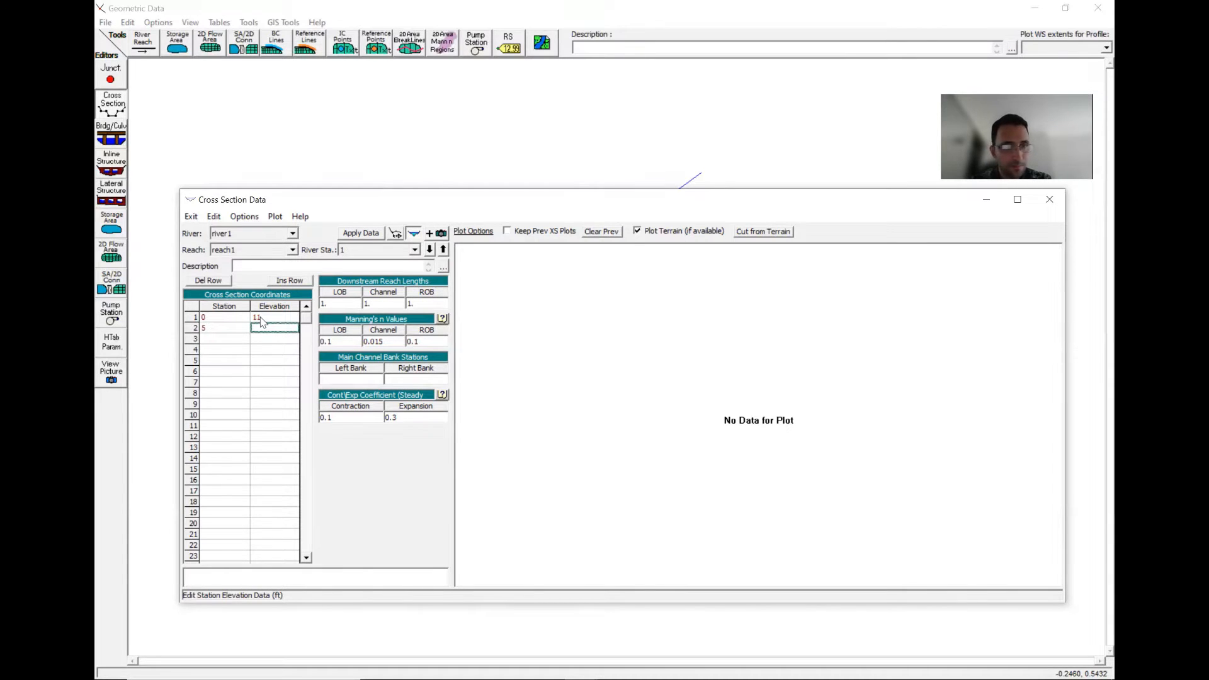
pyautogui.press('Return')
pyautogui.press('Left')
pyautogui.write('5')
pyautogui.press('Tab')
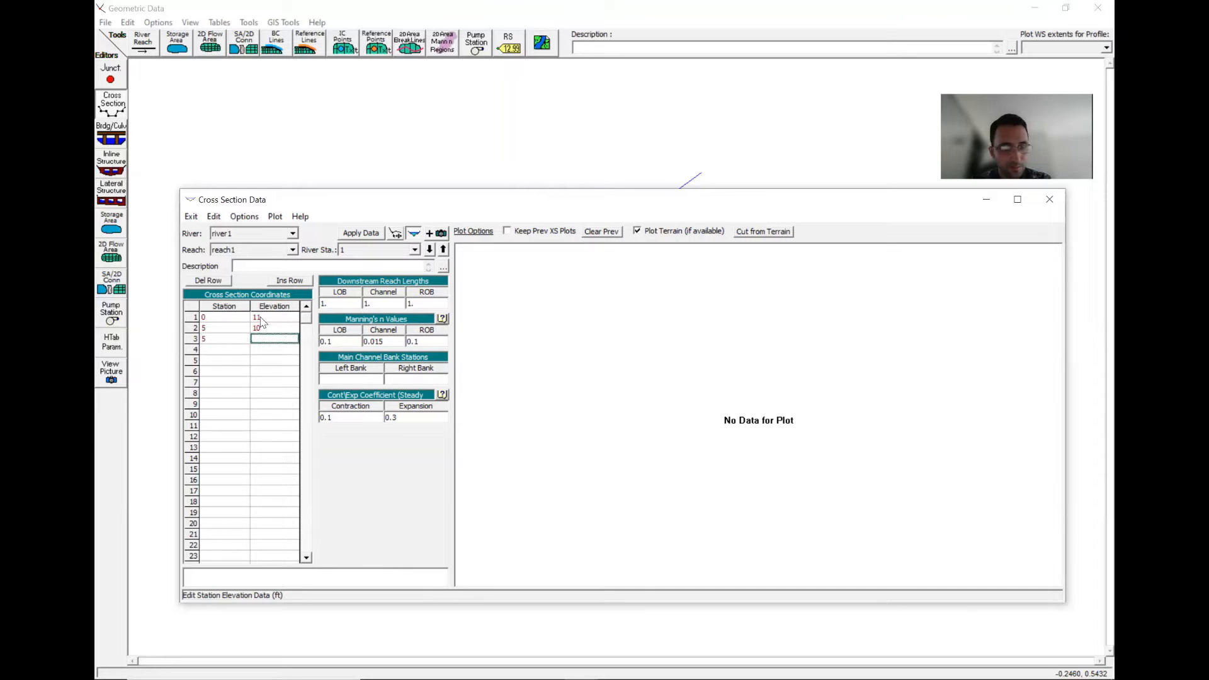
pyautogui.write('7')
pyautogui.press('Tab')
pyautogui.press('Tab')
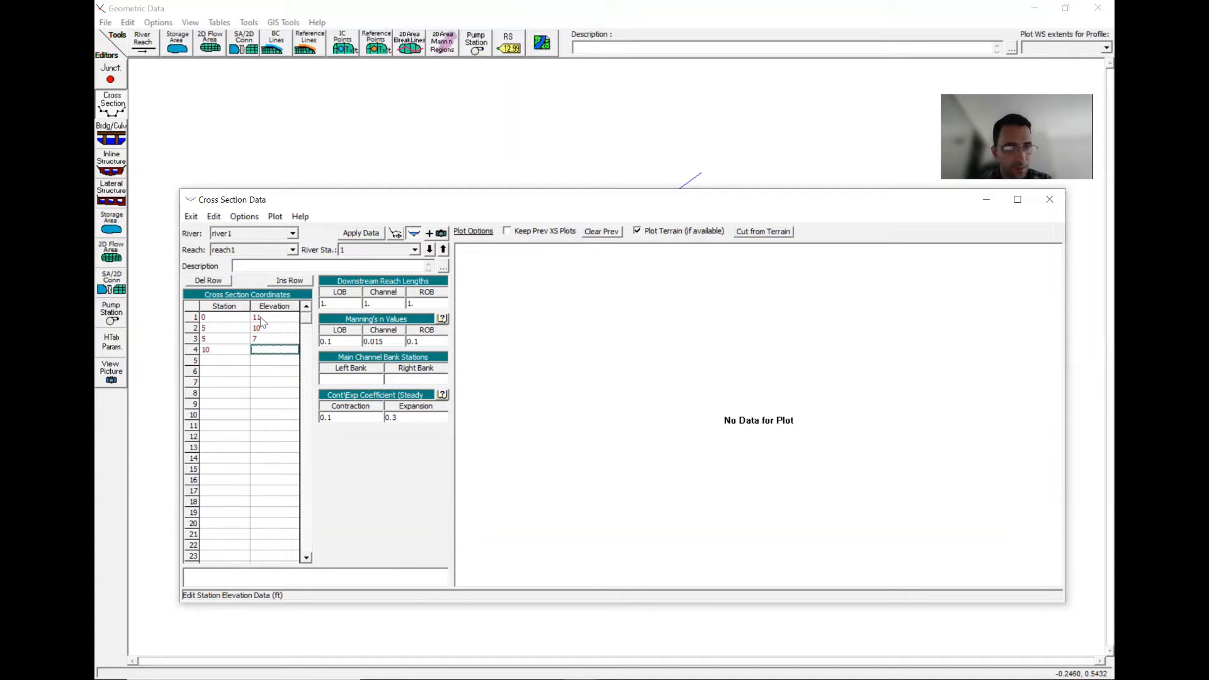
pyautogui.write('7')
pyautogui.press('Tab')
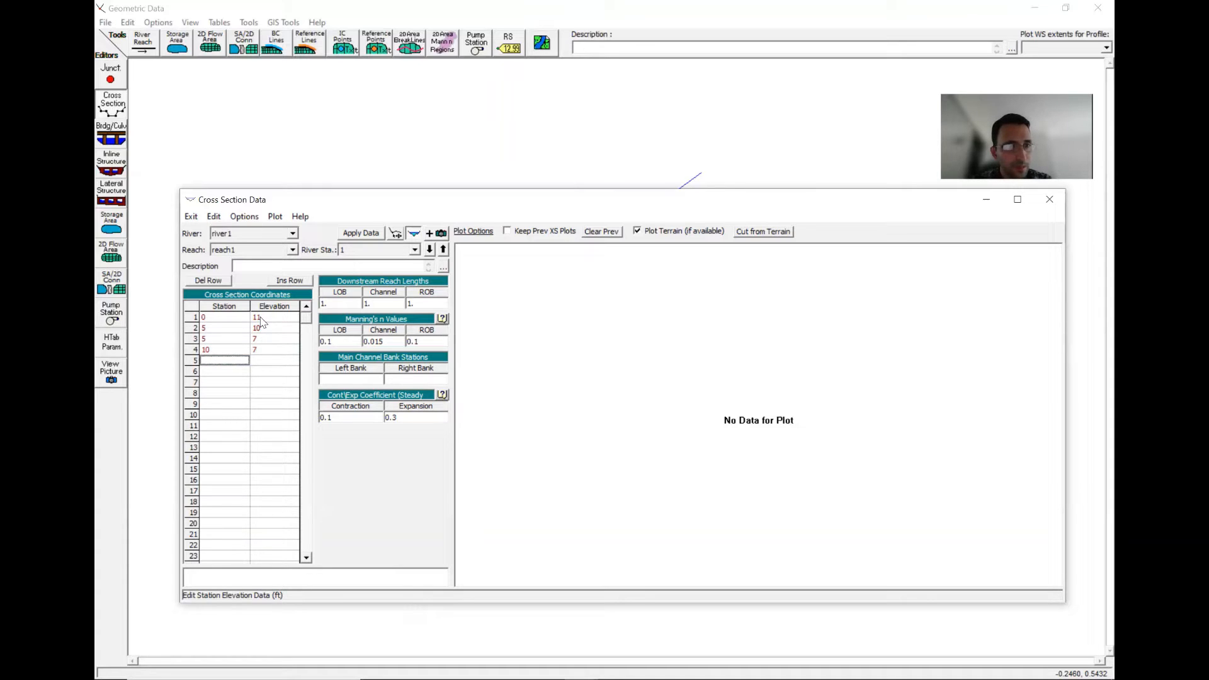
# Enter the last station/elevation points 10/10 and 15/11 for cross section 1, and apply the data to plot it.
pyautogui.press('Tab')
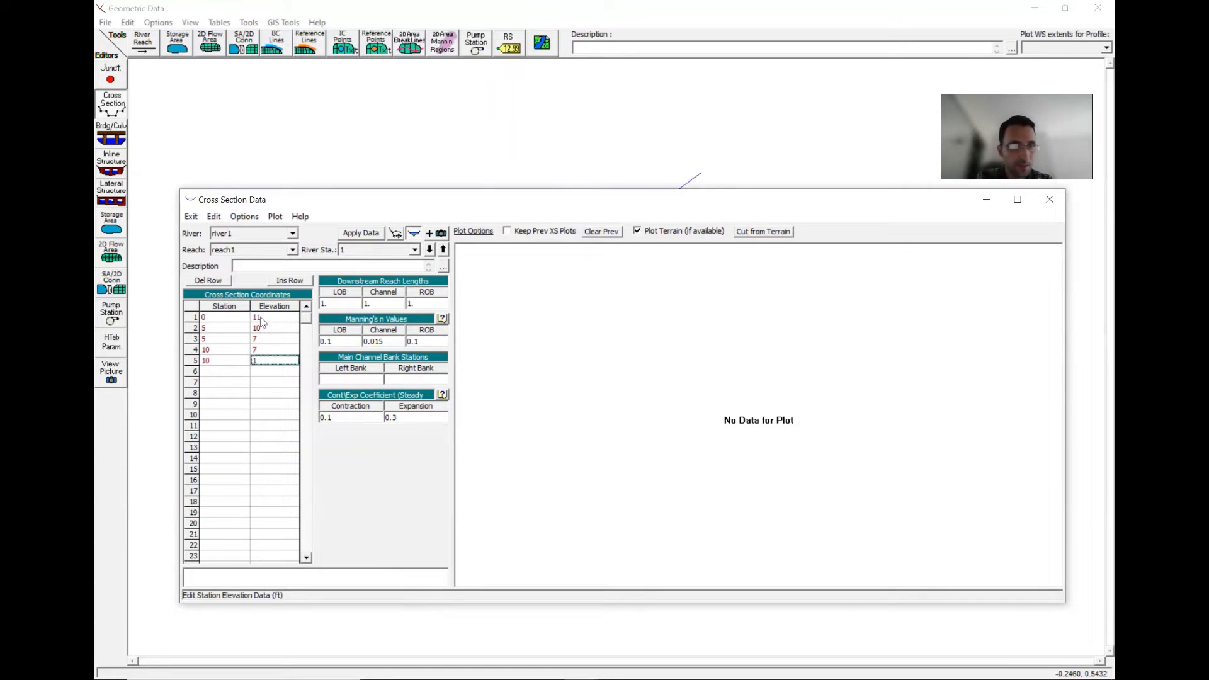
pyautogui.press('Tab')
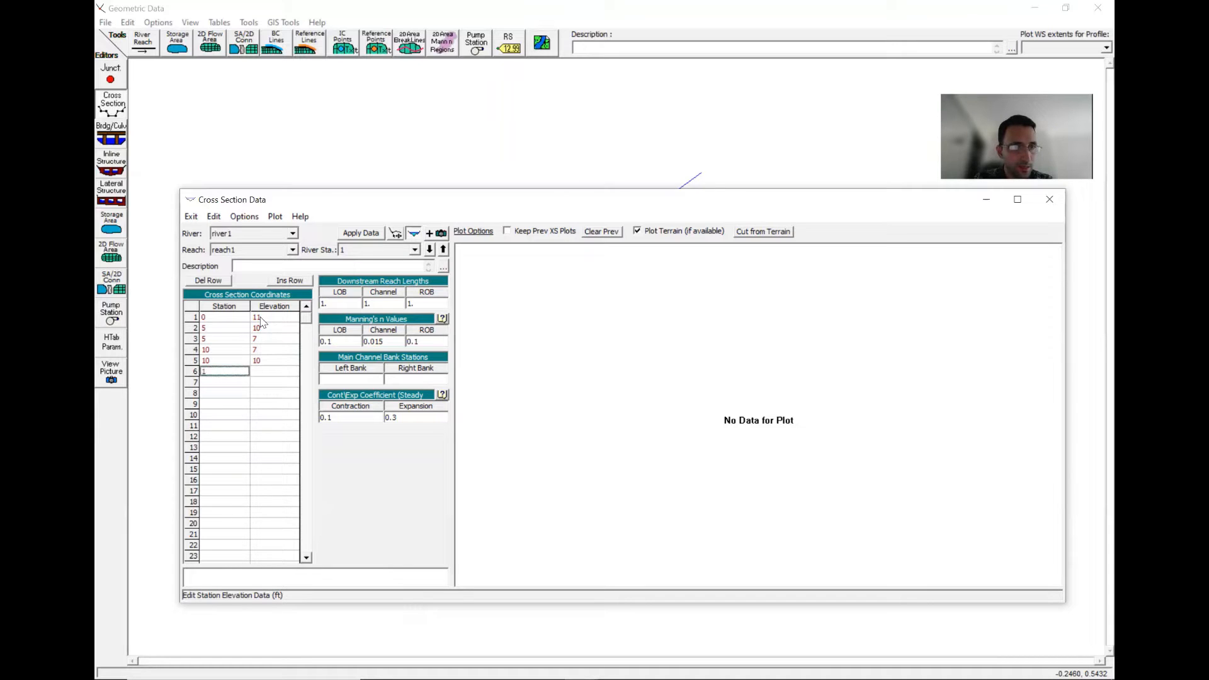
pyautogui.press('Tab')
pyautogui.hotkey('shift', 'Tab')
pyautogui.press('BackSpace')
pyautogui.write('5')
pyautogui.press('Tab')
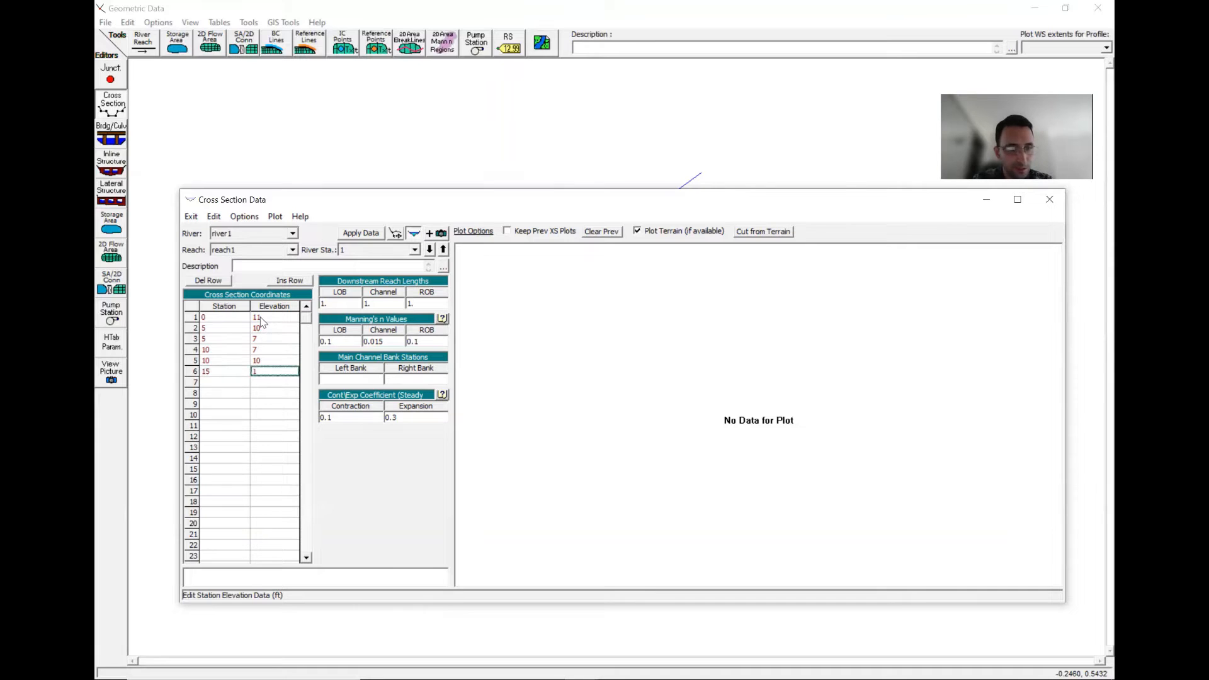
pyautogui.write('11')
pyautogui.click(360, 234)
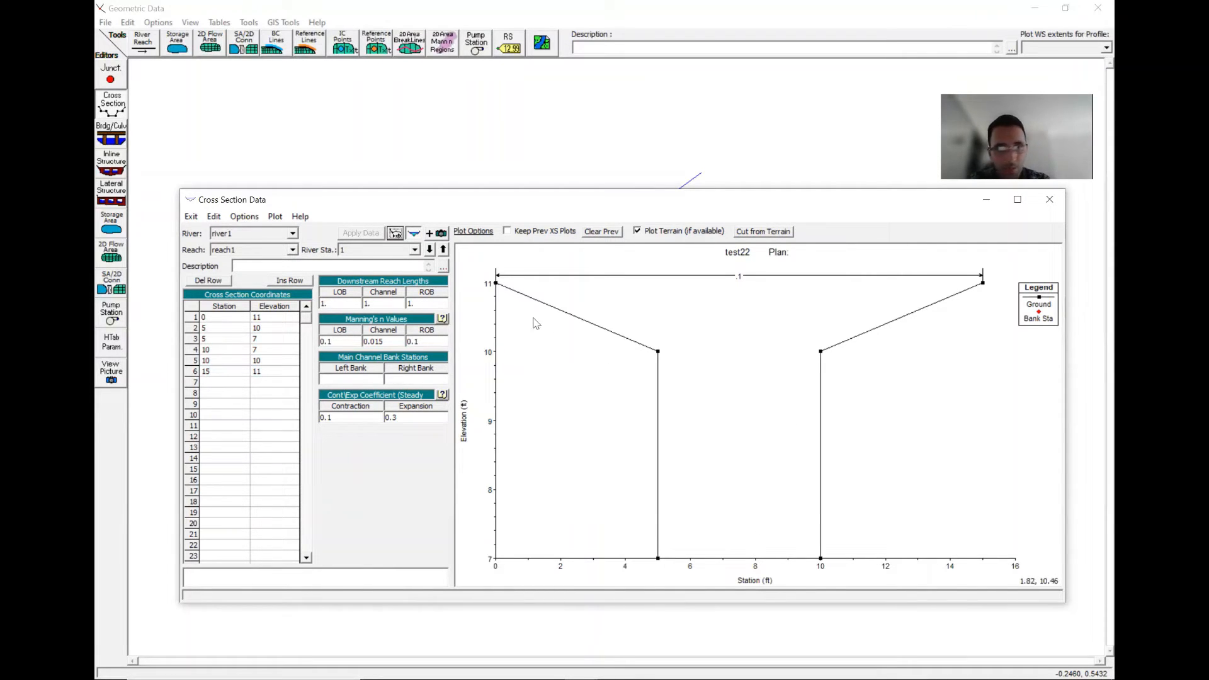
# Set the bank stations of cross section 1 to 5 on the left and 10 on the right, apply them, and close the cross section editor.
pyautogui.click(363, 376)
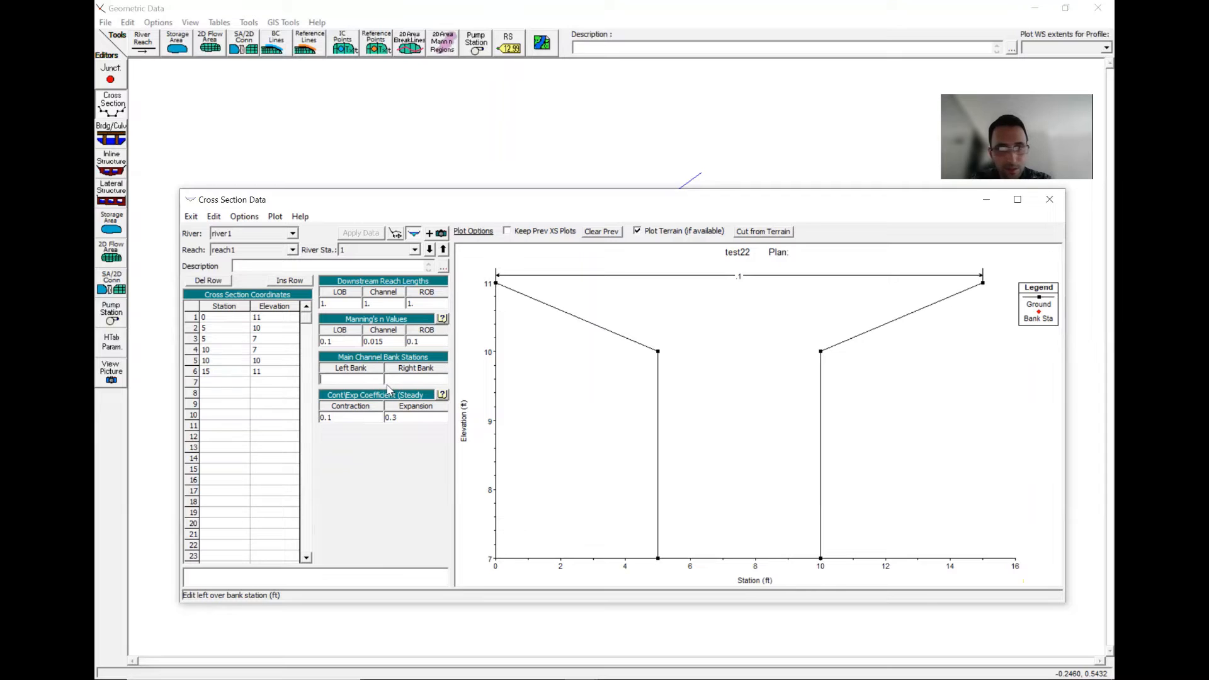
pyautogui.write('5')
pyautogui.click(407, 379)
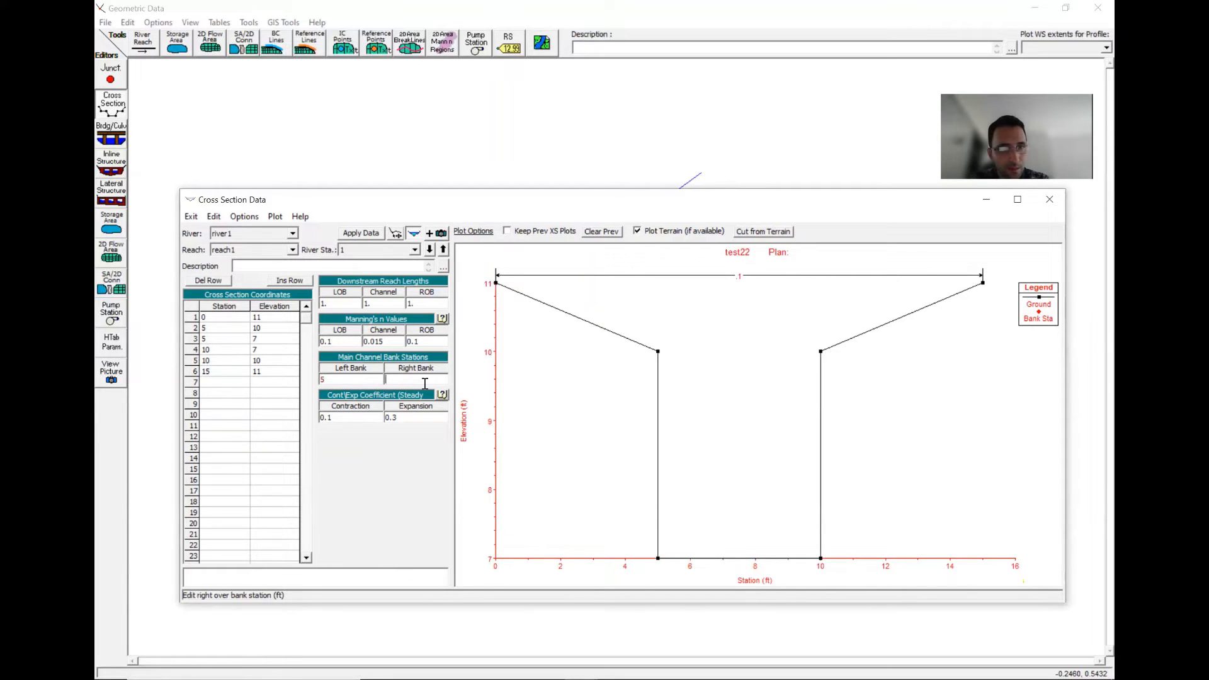
pyautogui.write('10')
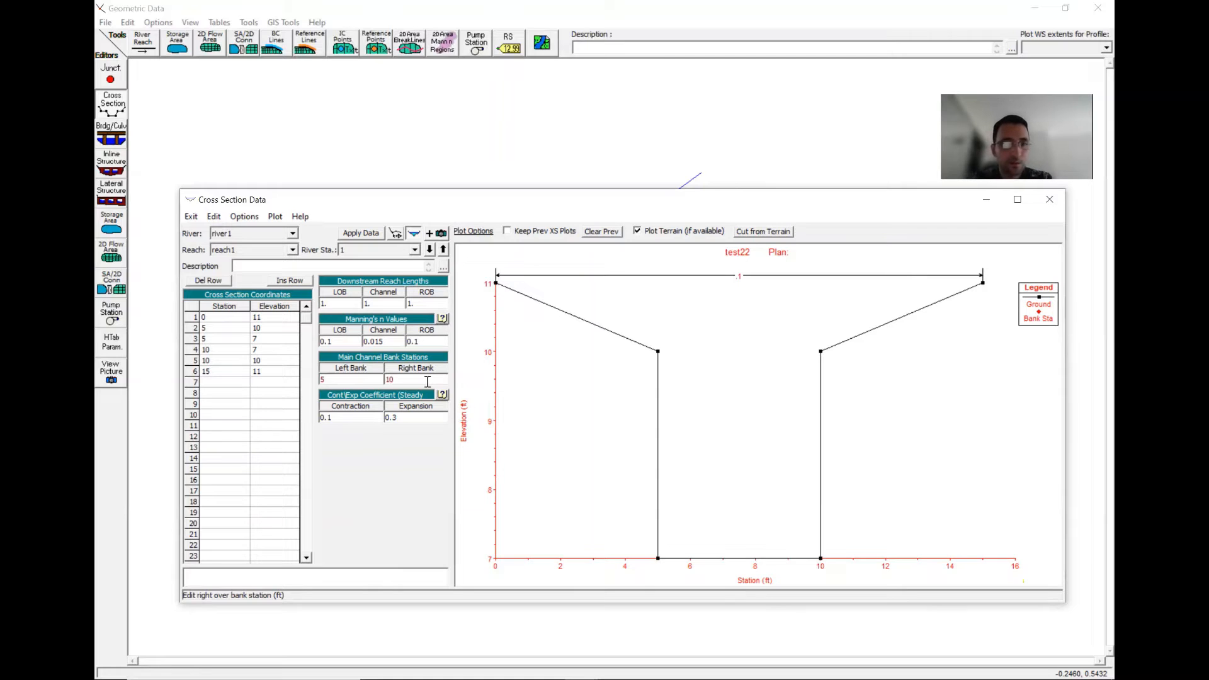
pyautogui.click(371, 235)
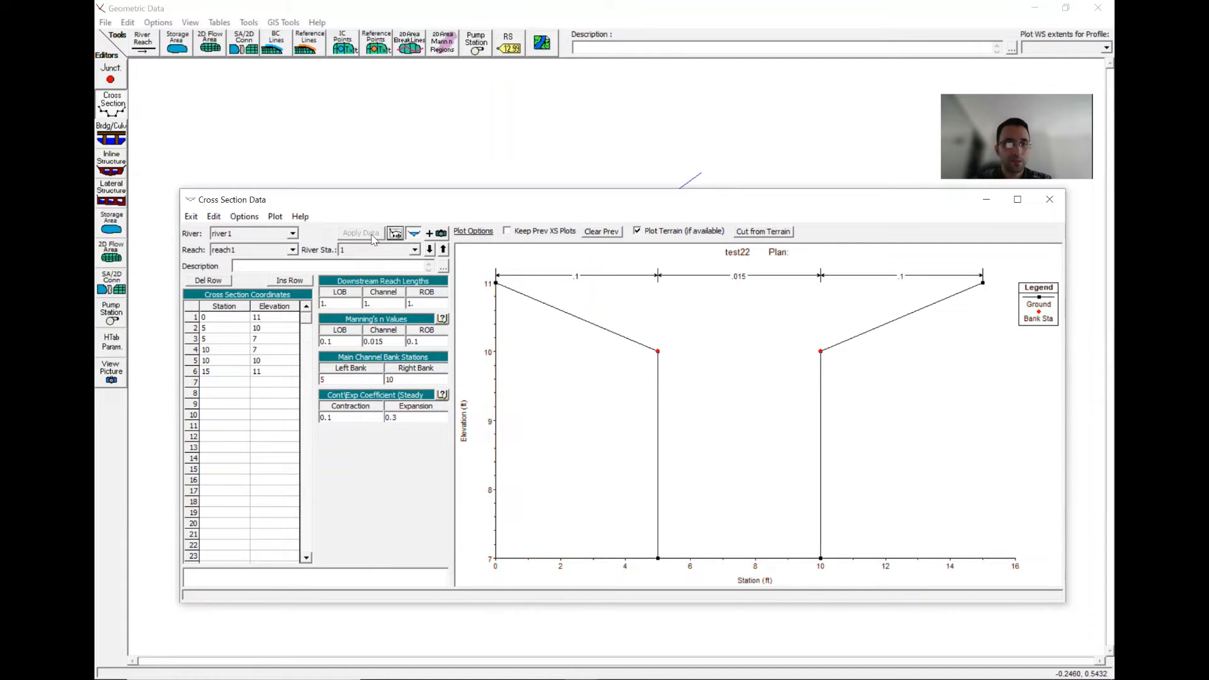
pyautogui.click(1050, 199)
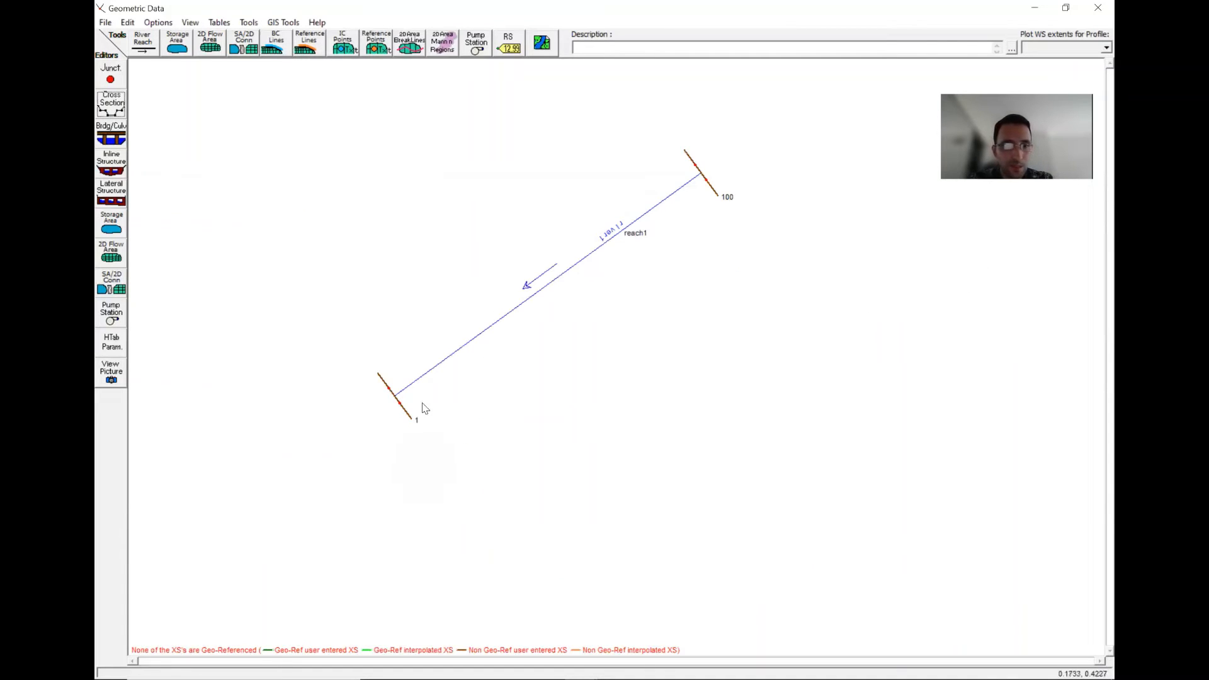
# Check the locations of cross sections 1 and 100 on the river schematic.
pyautogui.click(407, 415)
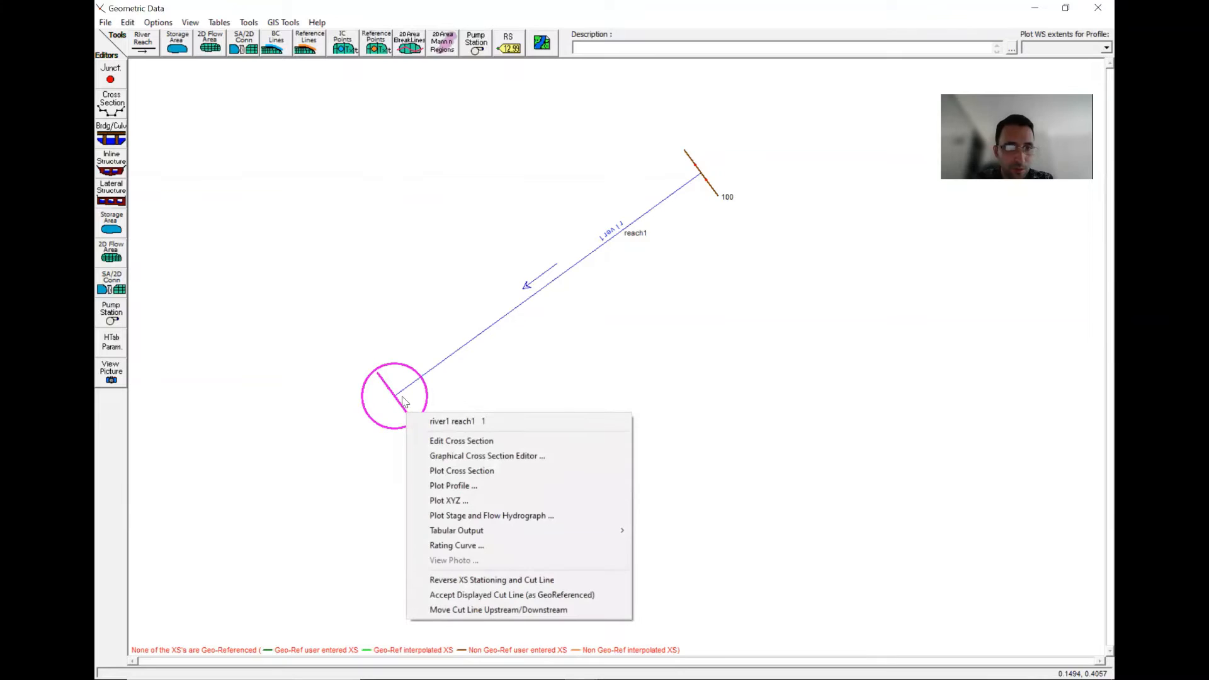
pyautogui.click(714, 188)
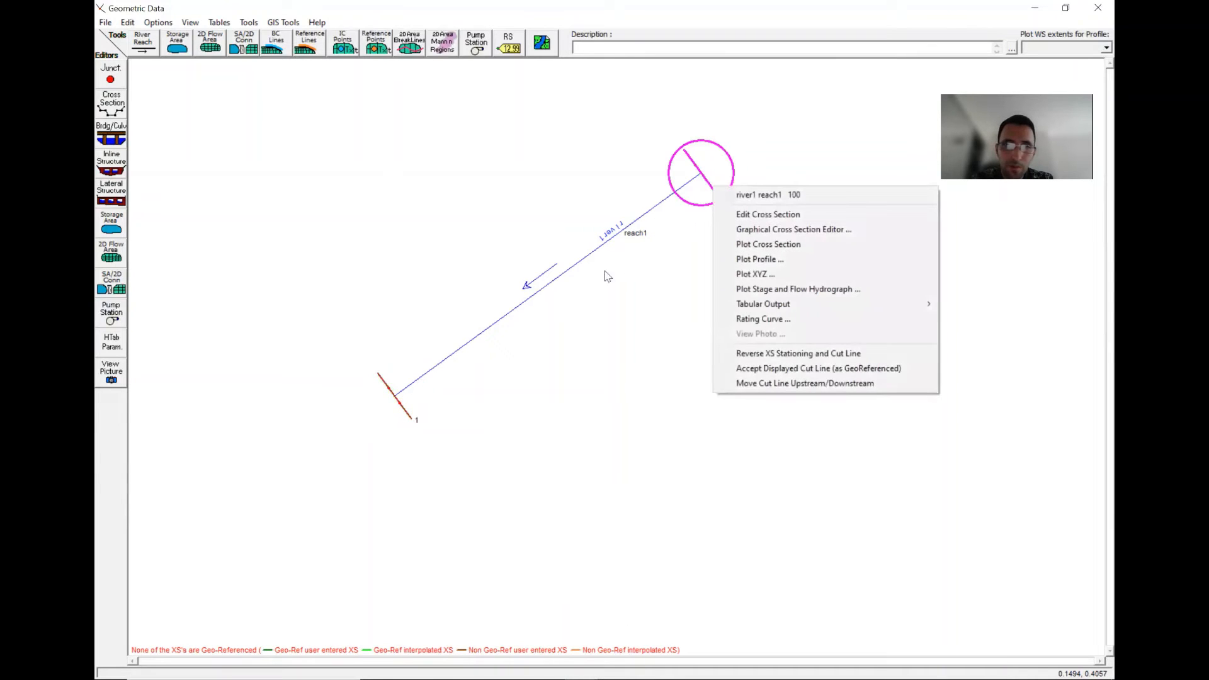
pyautogui.click(407, 414)
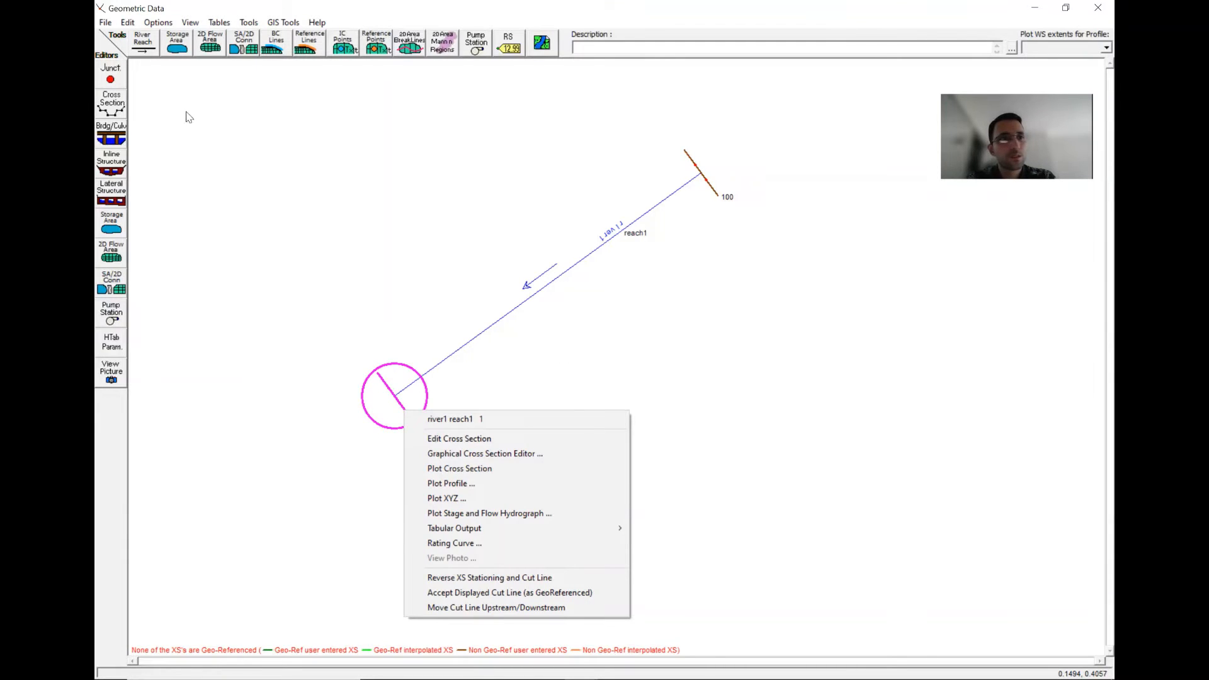
# Save the geometry data in the Test2 folder with the title geomt, and close the geometric data editor.
pyautogui.click(106, 23)
pyautogui.click(114, 81)
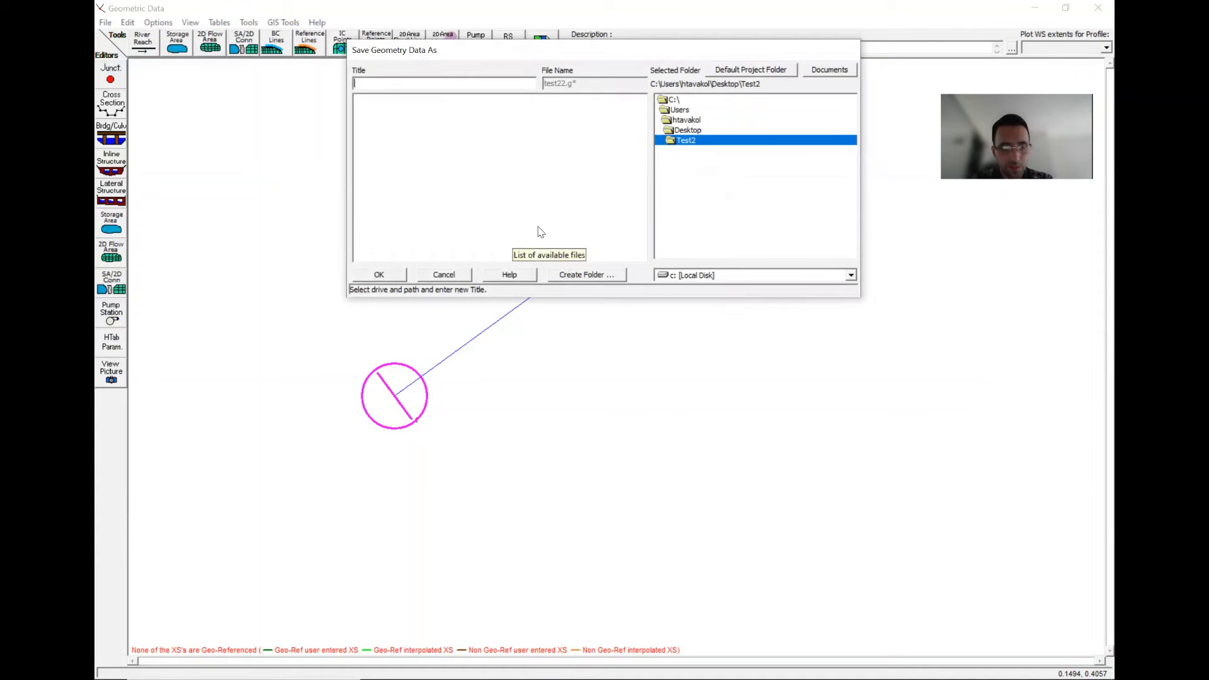
pyautogui.write('geomt')
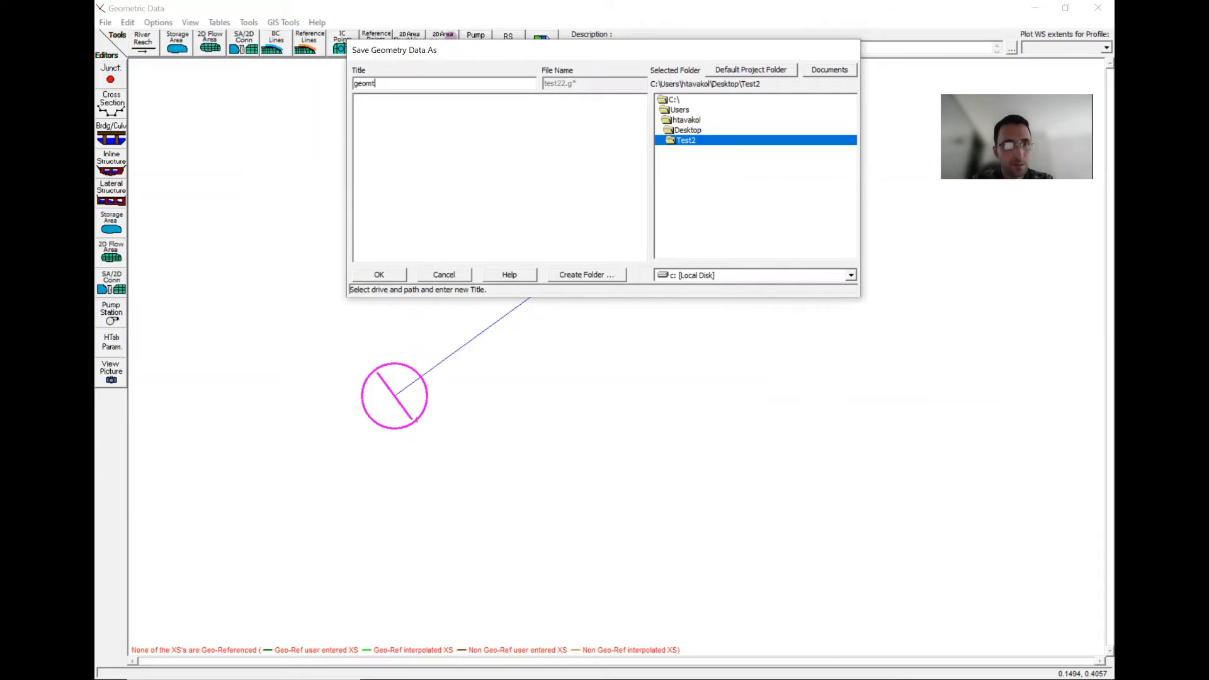
pyautogui.click(399, 277)
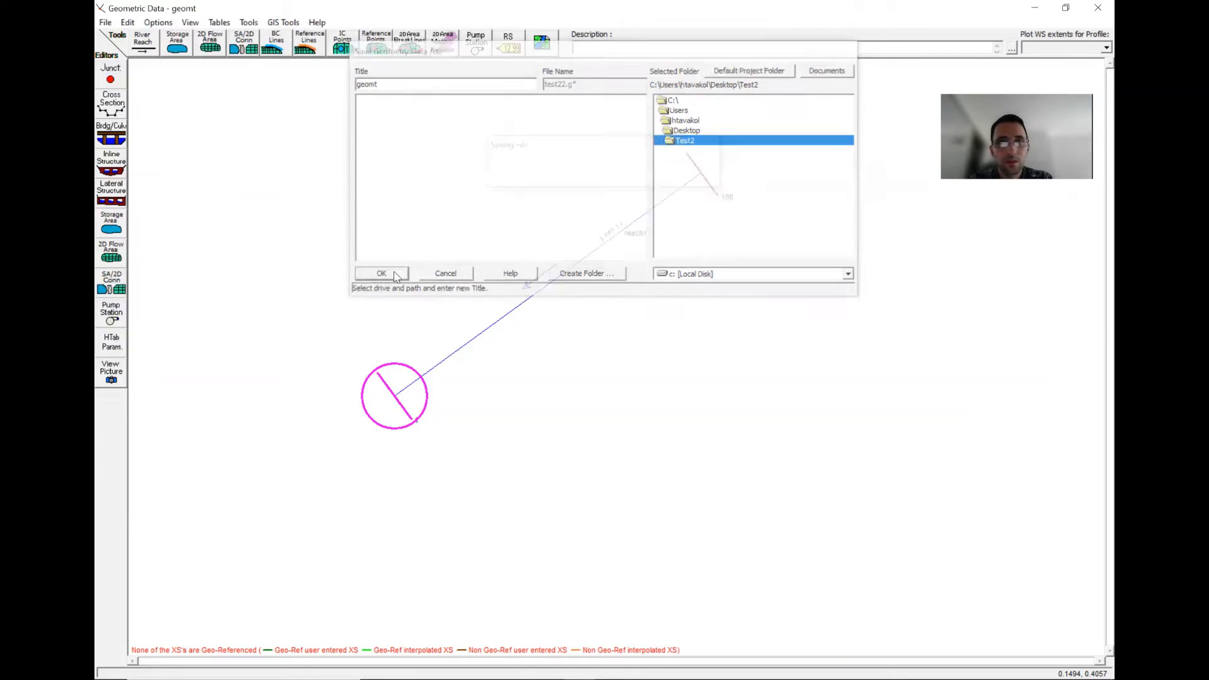
pyautogui.click(1096, 7)
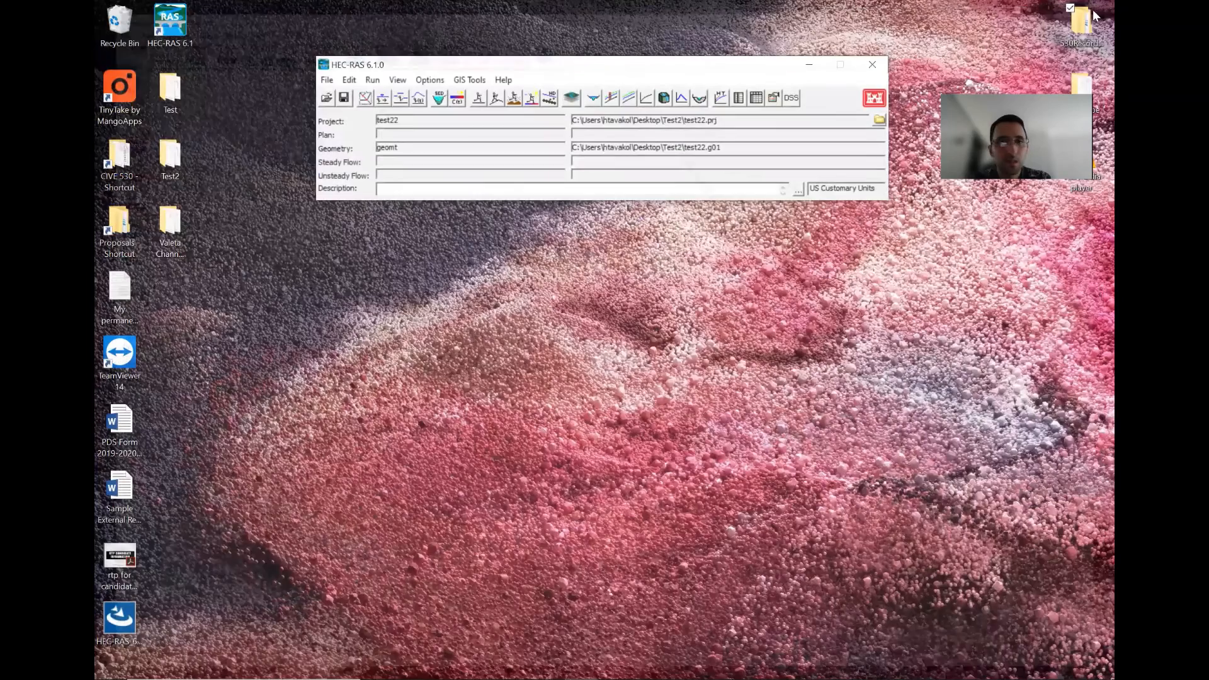
# Open the steady flow data and enter a flow of 10 cfs for profile PF 1 at river station 100, applying the data.
pyautogui.click(383, 98)
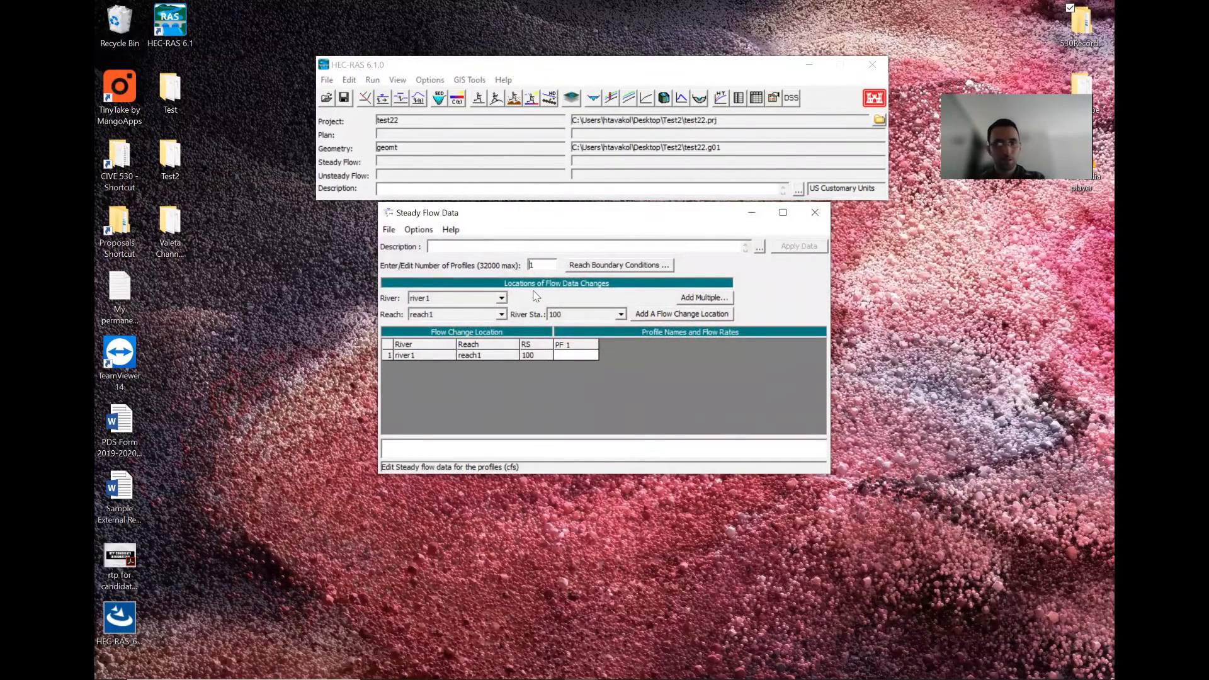
pyautogui.doubleClick(537, 265)
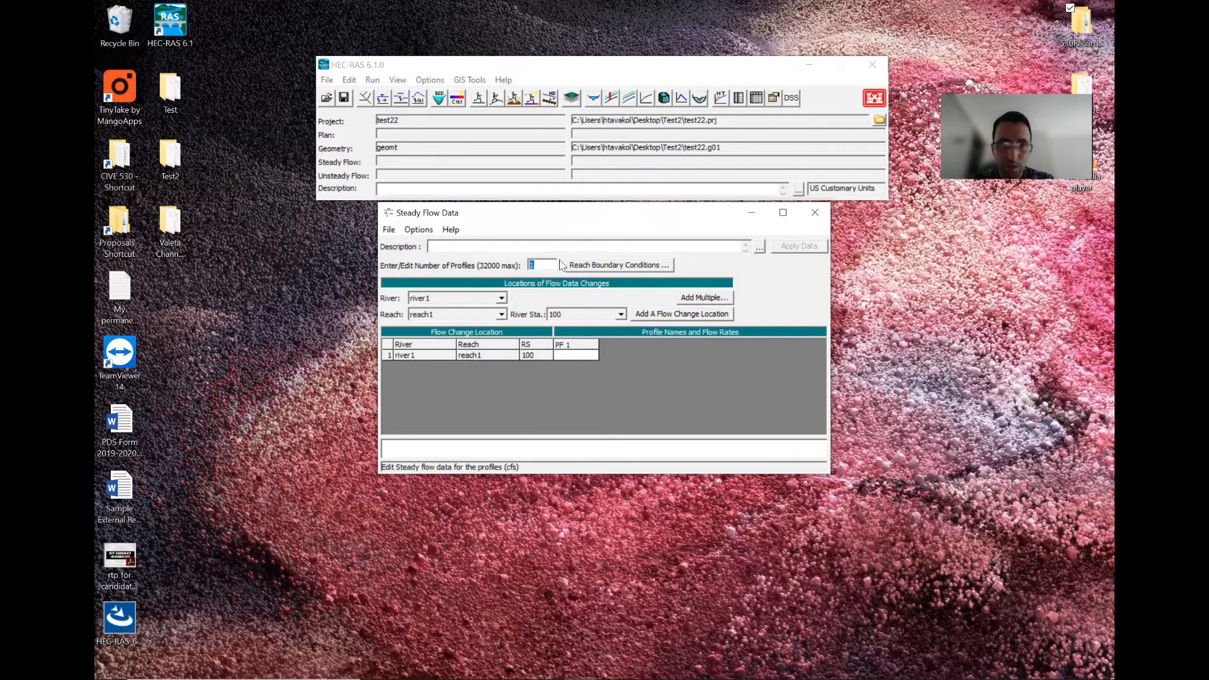
pyautogui.click(569, 356)
pyautogui.write('10')
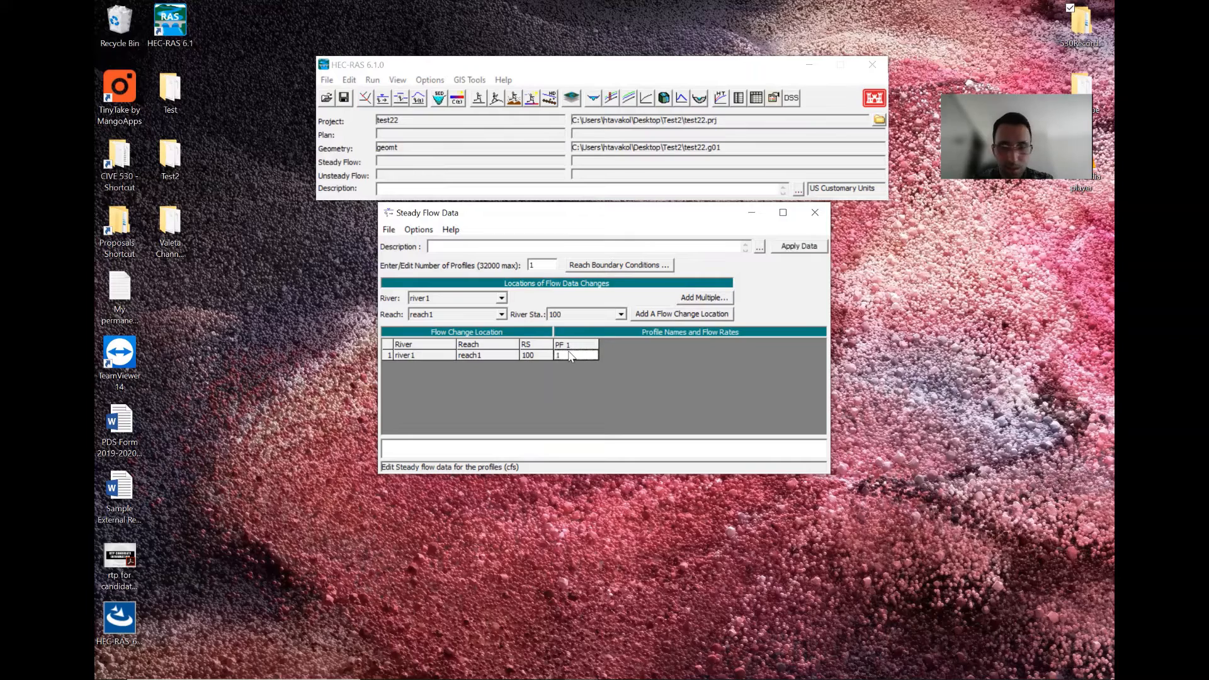
pyautogui.click(799, 247)
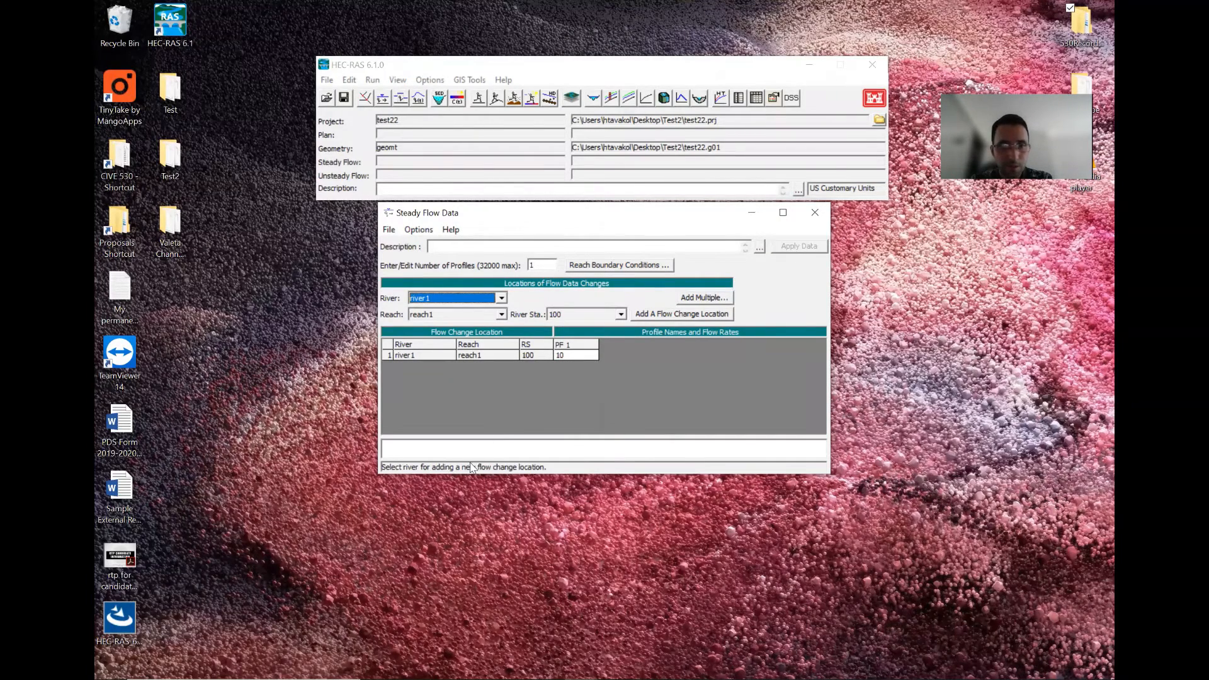
pyautogui.click(574, 355)
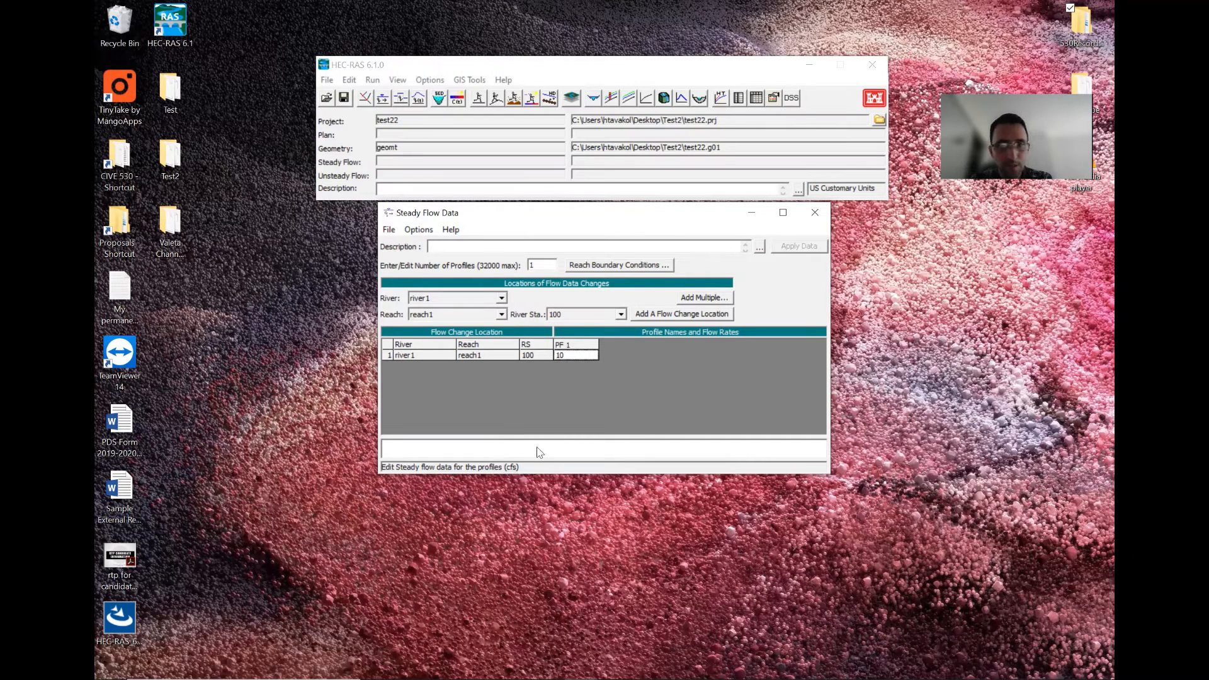
# Set the downstream boundary condition of reach1 to normal depth with a slope of 0.01, and apply the flow data.
pyautogui.click(633, 267)
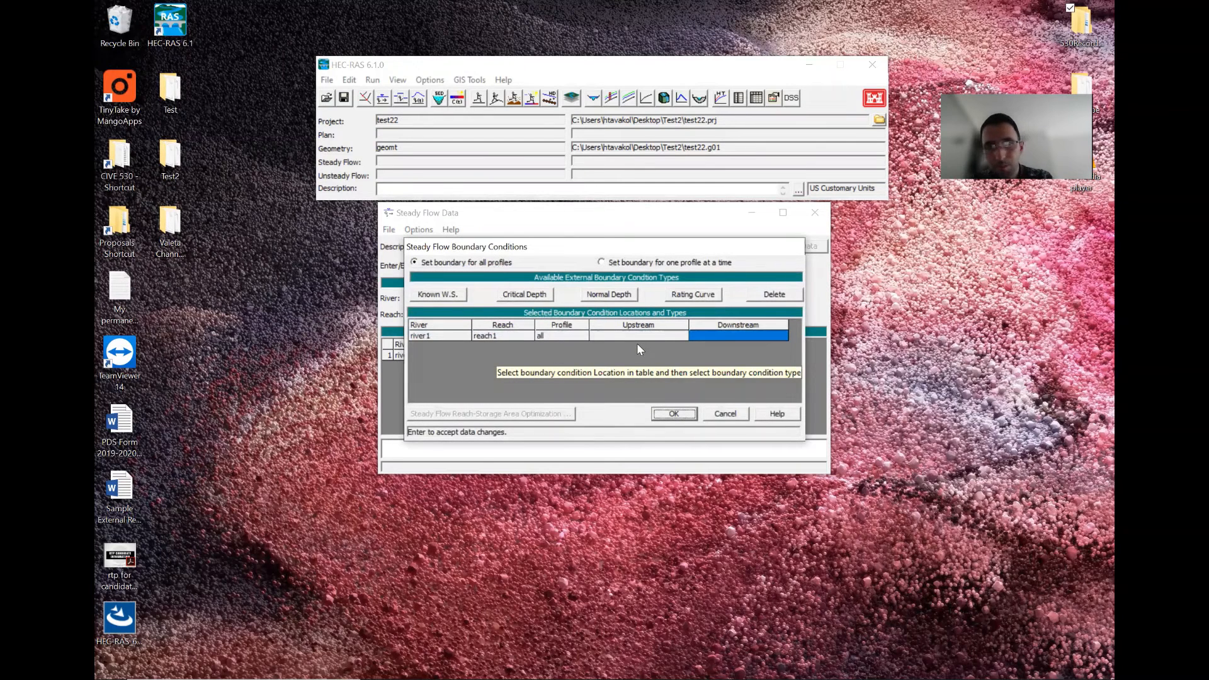
pyautogui.click(703, 335)
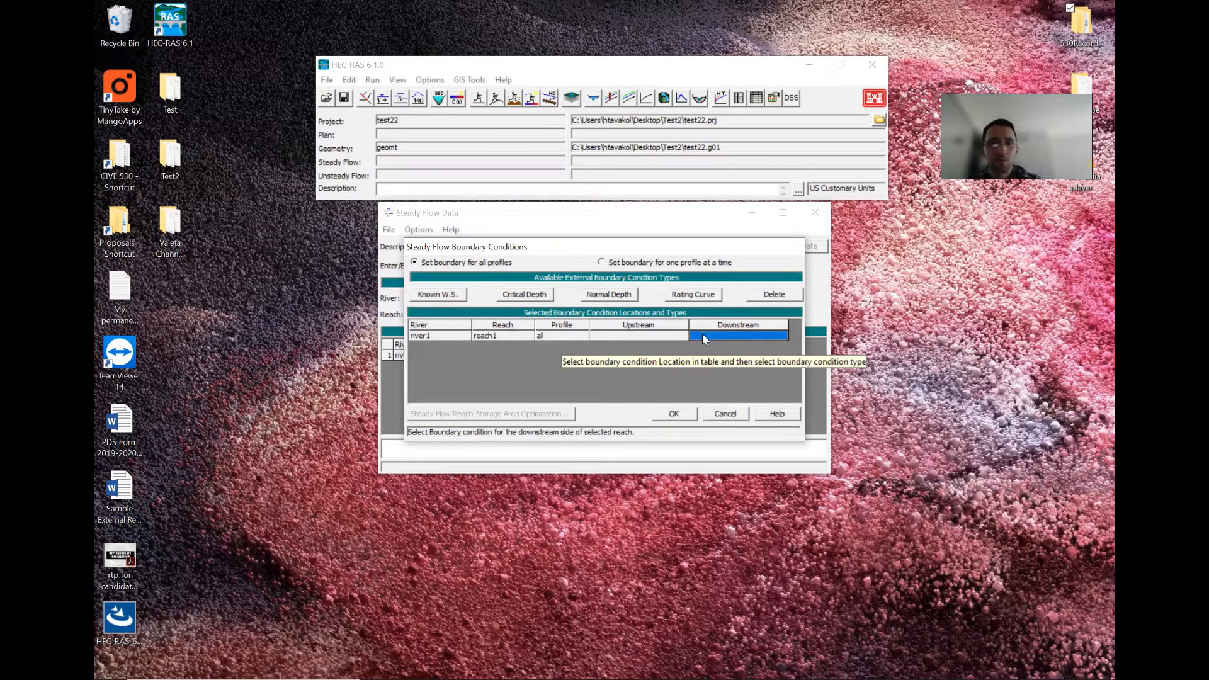
pyautogui.click(606, 295)
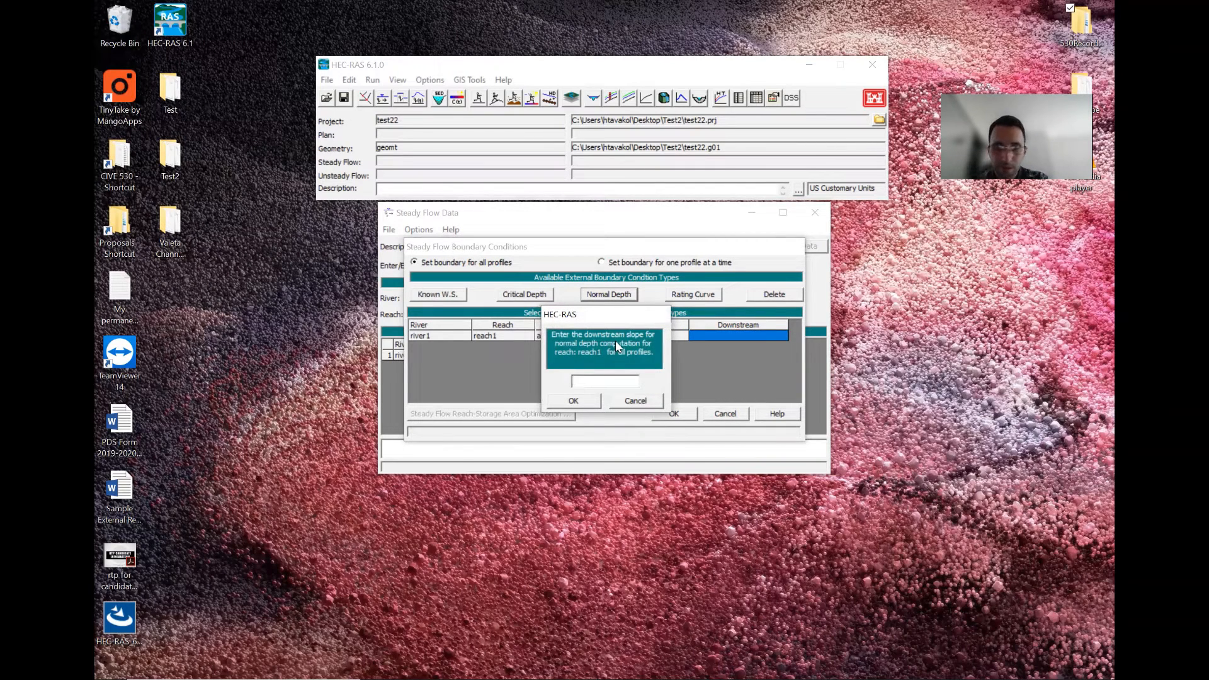
pyautogui.write('0.01')
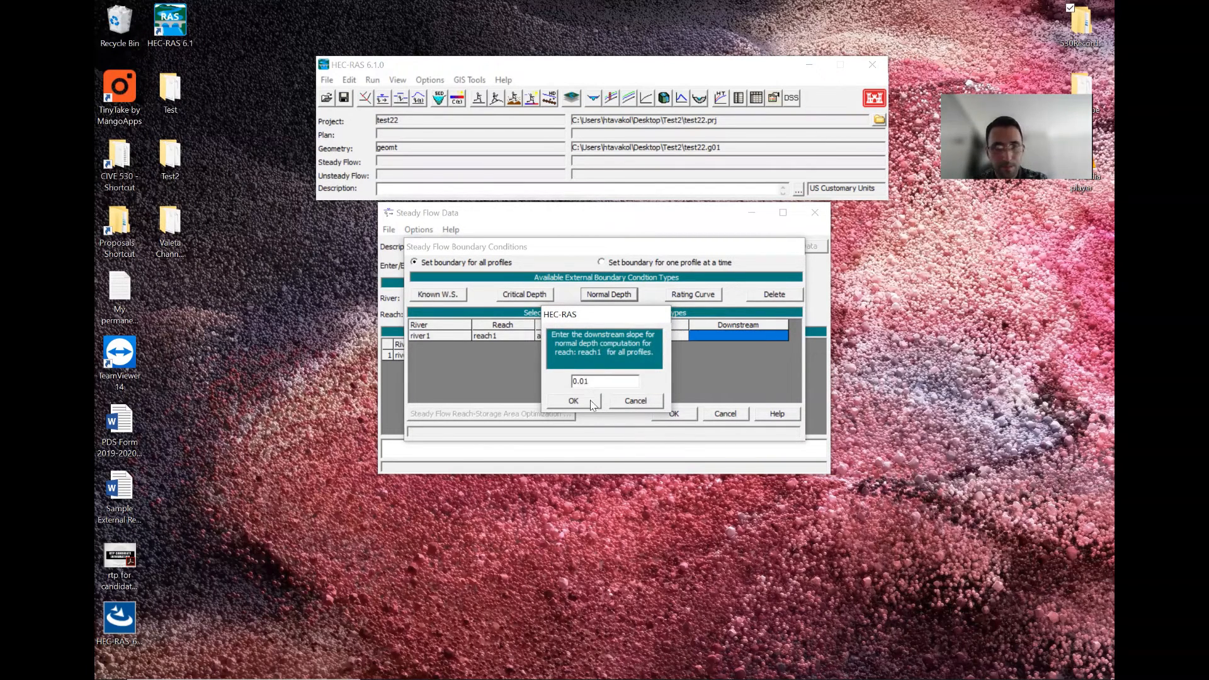
pyautogui.click(591, 403)
pyautogui.click(672, 414)
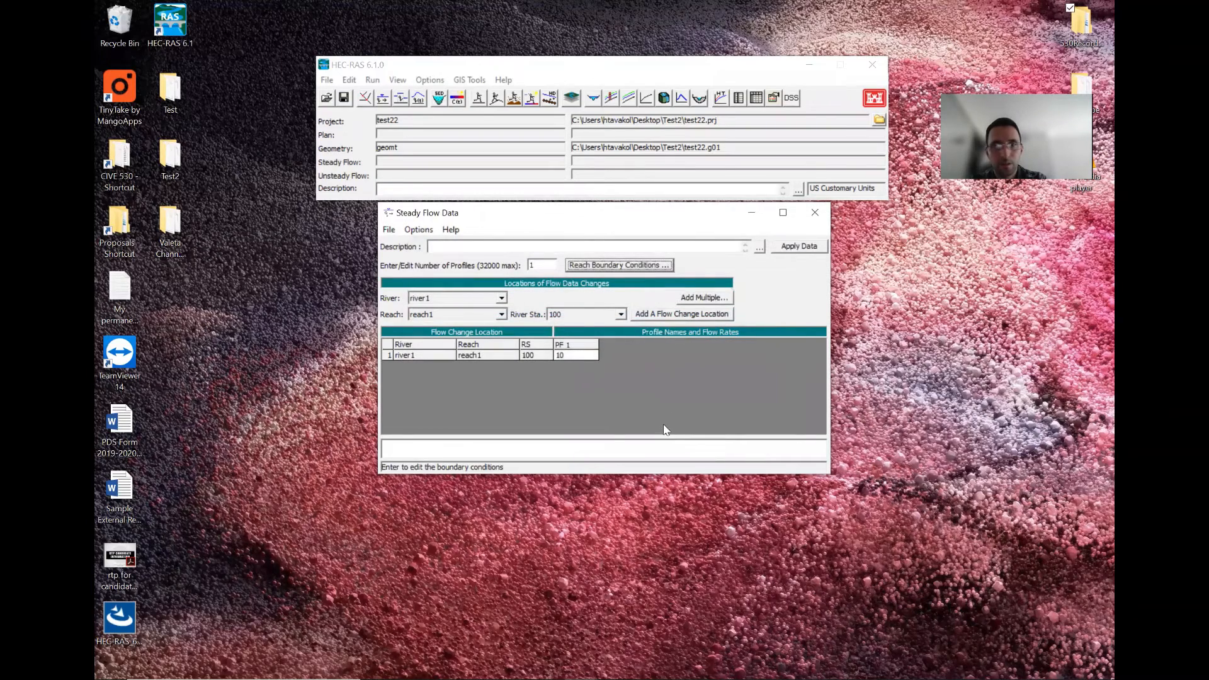
pyautogui.click(799, 249)
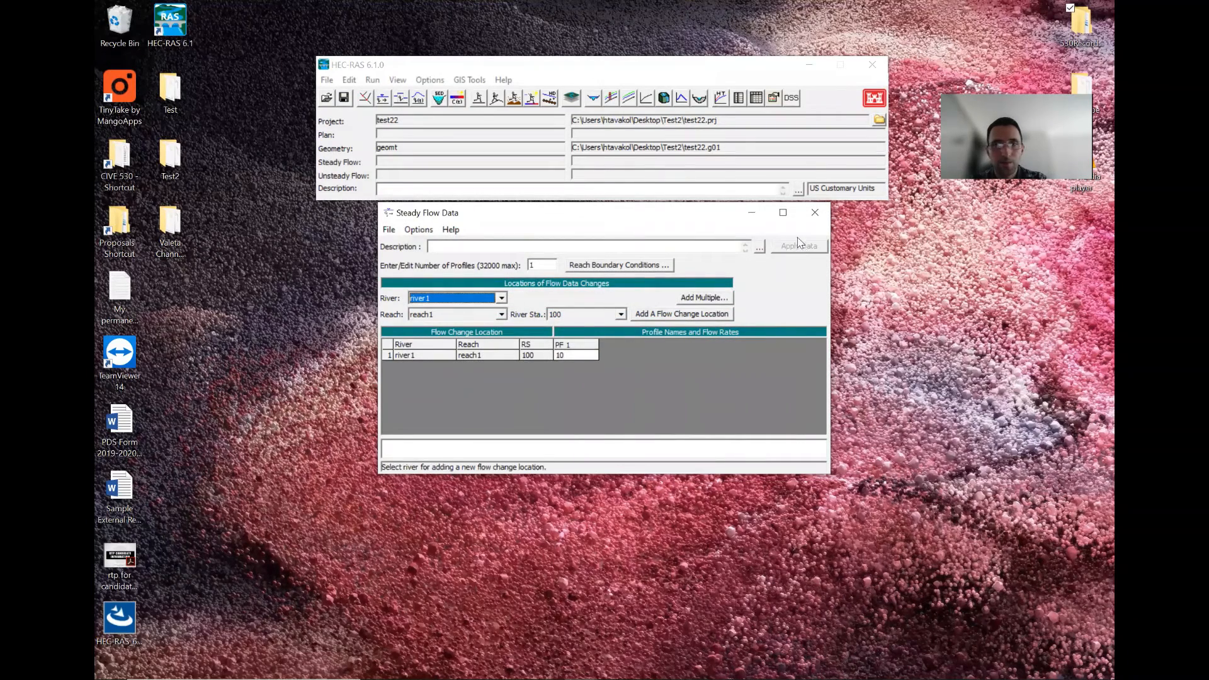
# Save the steady flow data in the Test2 folder with the title fowt, and close the flow data editor.
pyautogui.click(390, 230)
pyautogui.click(413, 274)
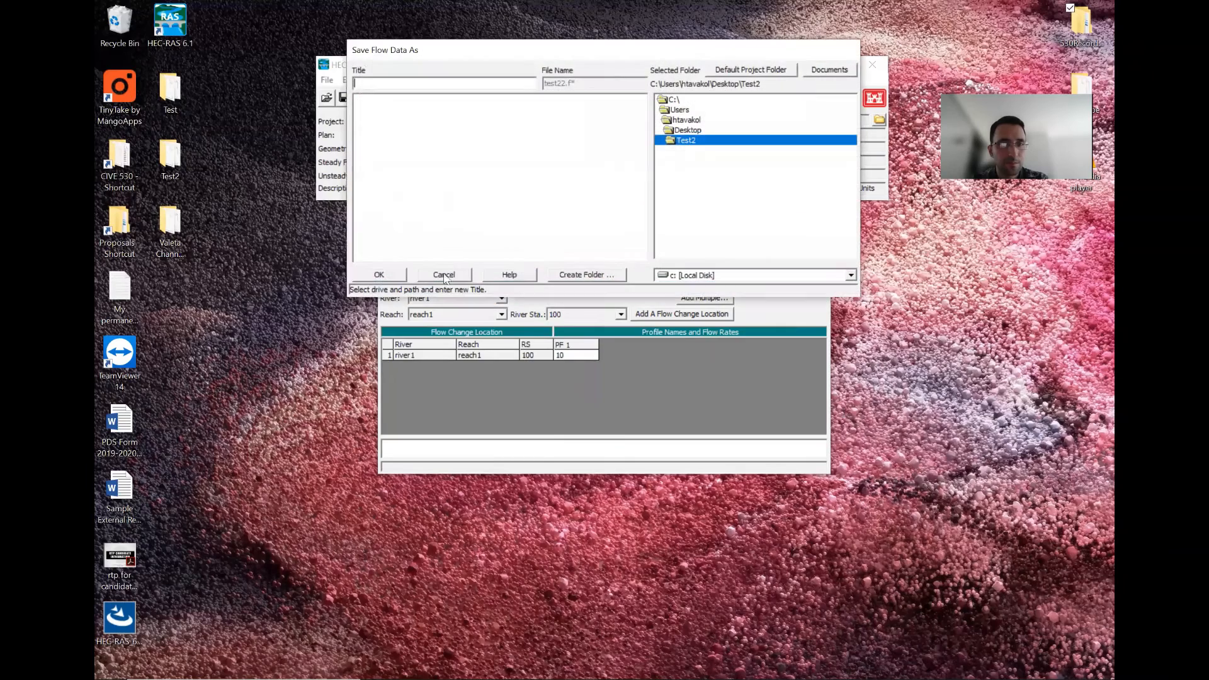
pyautogui.write('fl')
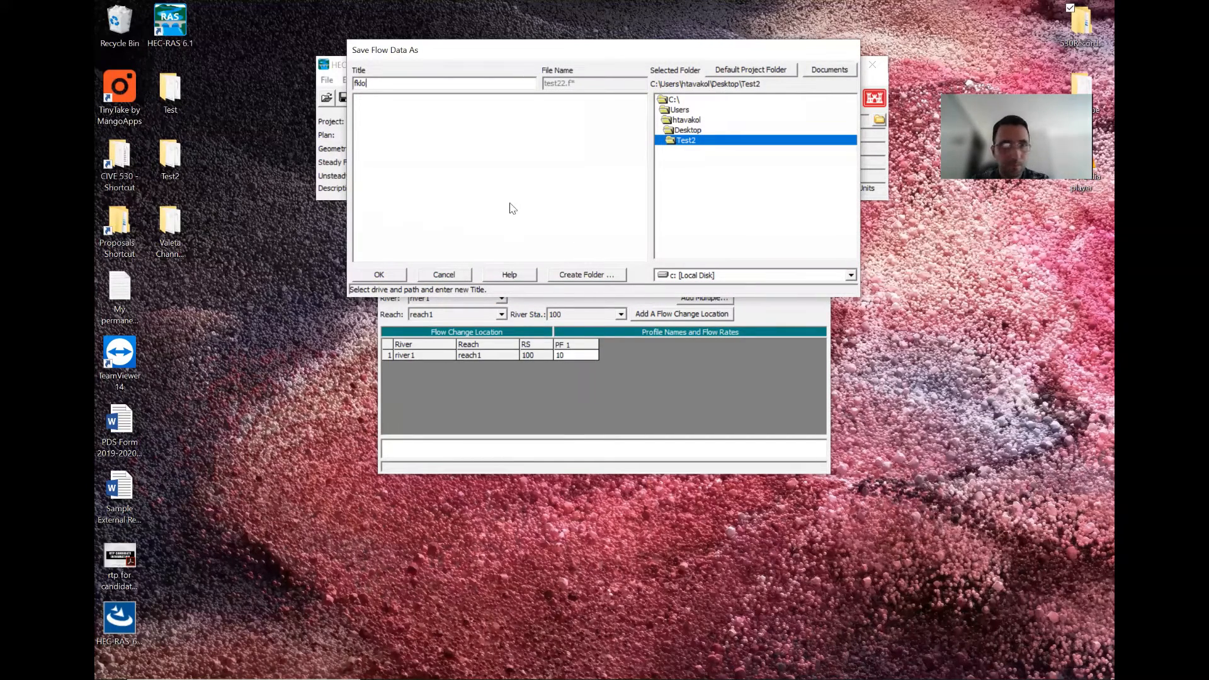
pyautogui.press('BackSpace')
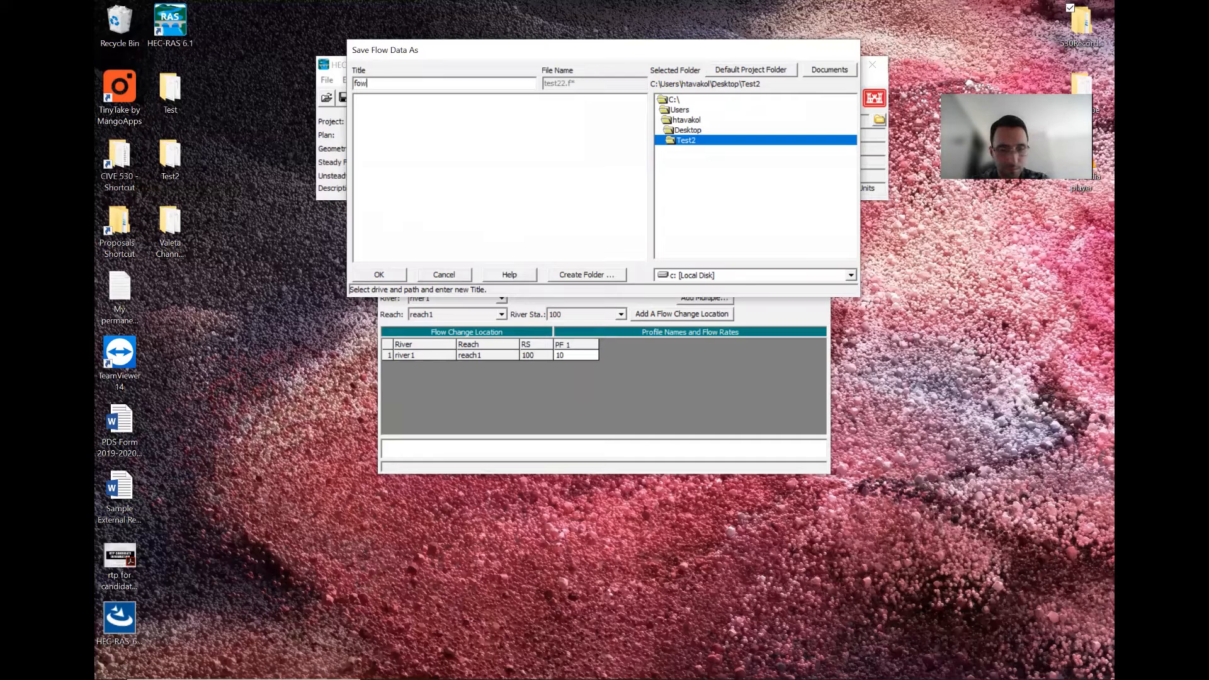
pyautogui.click(393, 275)
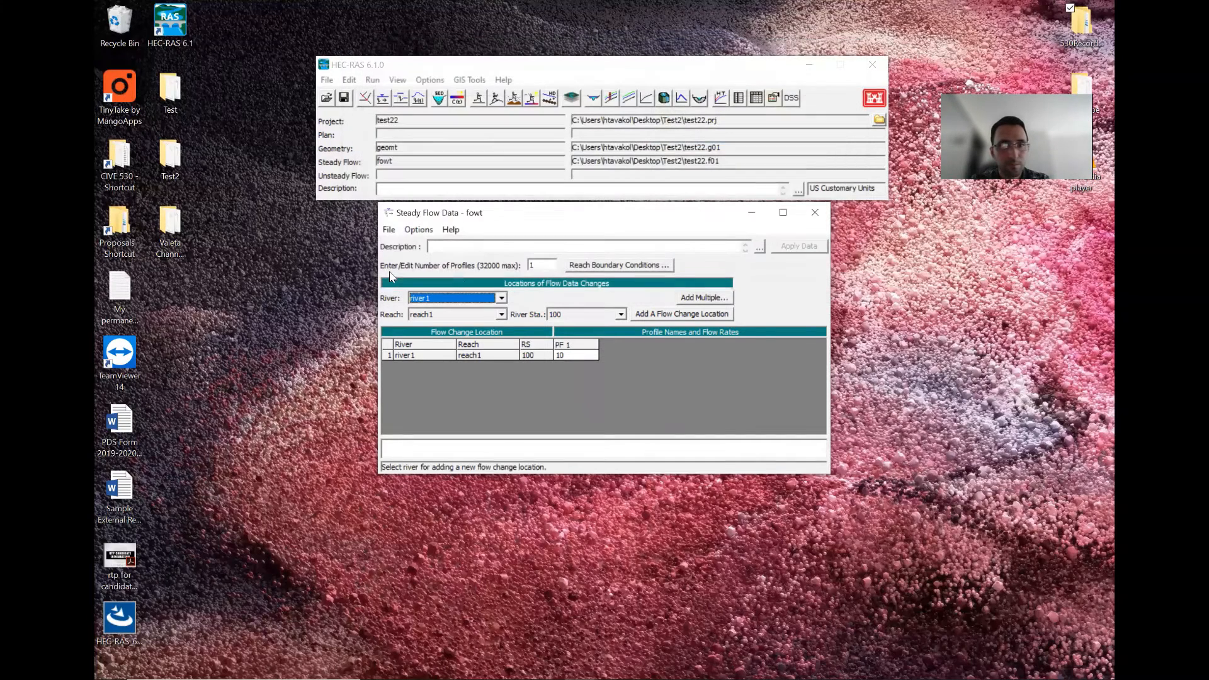
pyautogui.click(817, 214)
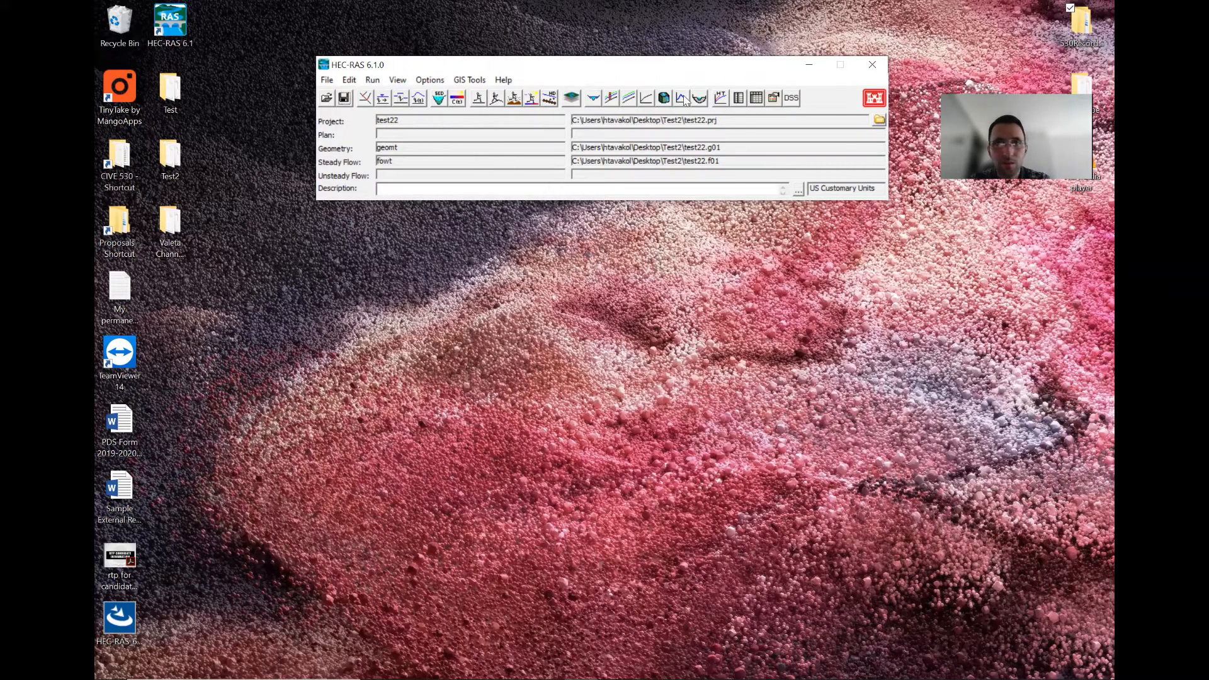
# Set up a steady flow analysis with short ID tt, geometry file geomt and steady flow file fowt.
pyautogui.click(478, 99)
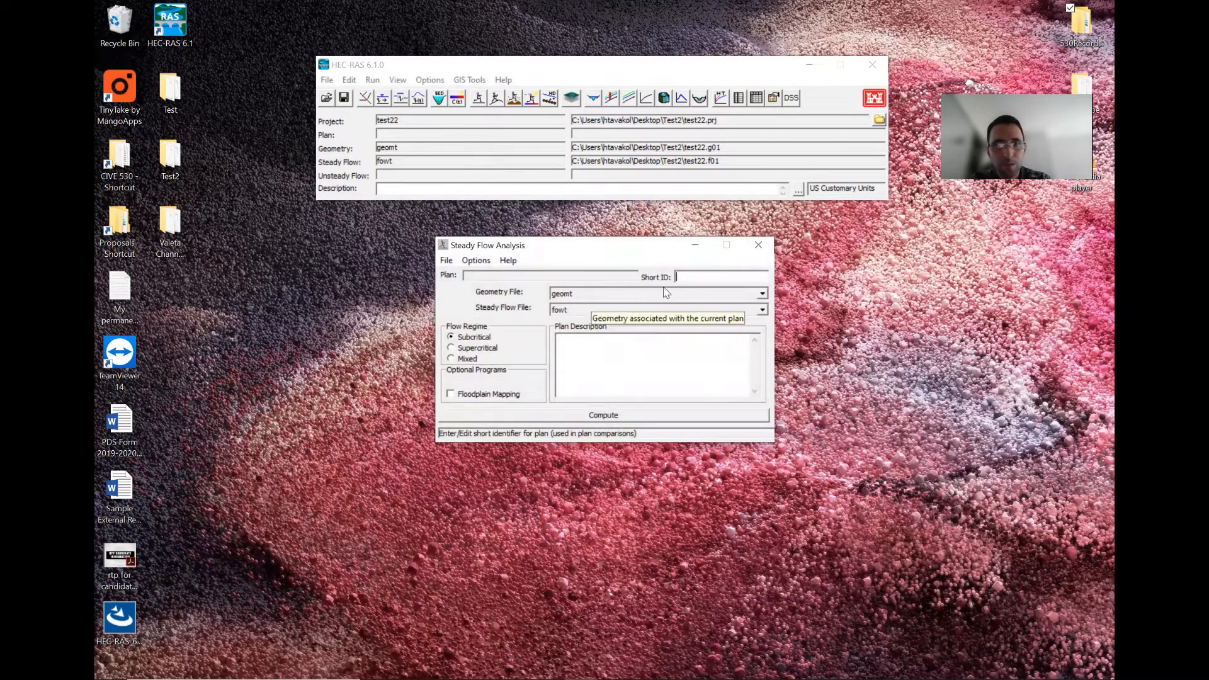
pyautogui.write('tt')
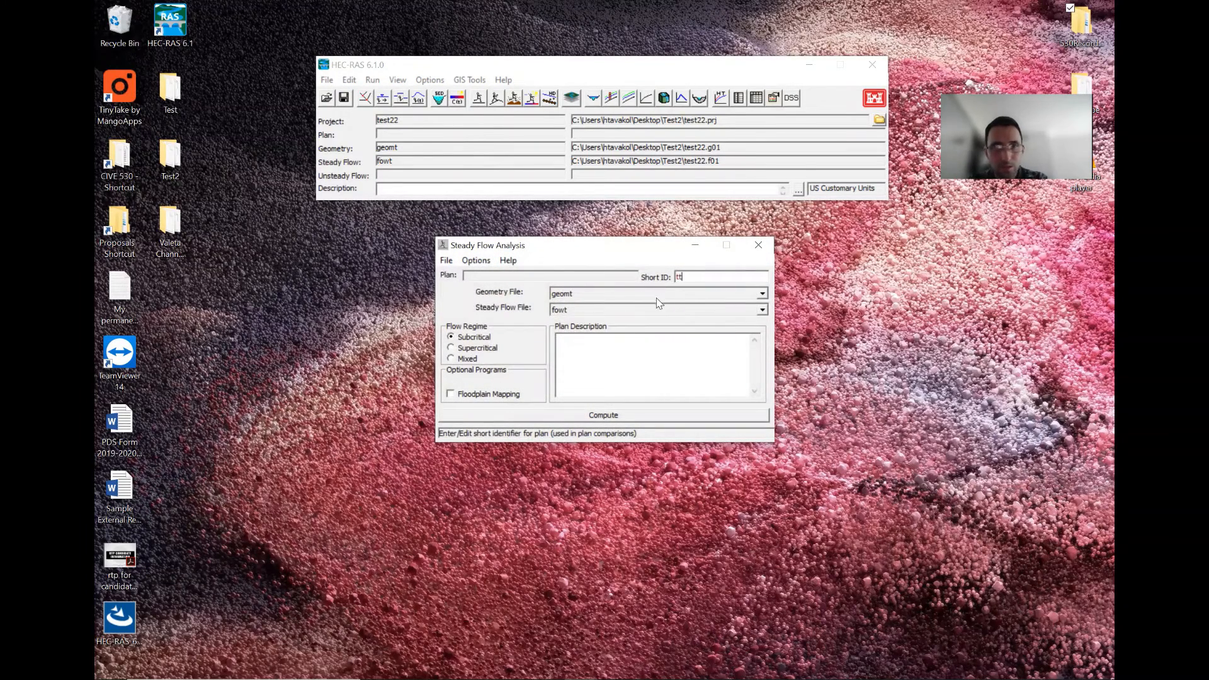
pyautogui.click(577, 299)
pyautogui.click(578, 304)
pyautogui.click(577, 311)
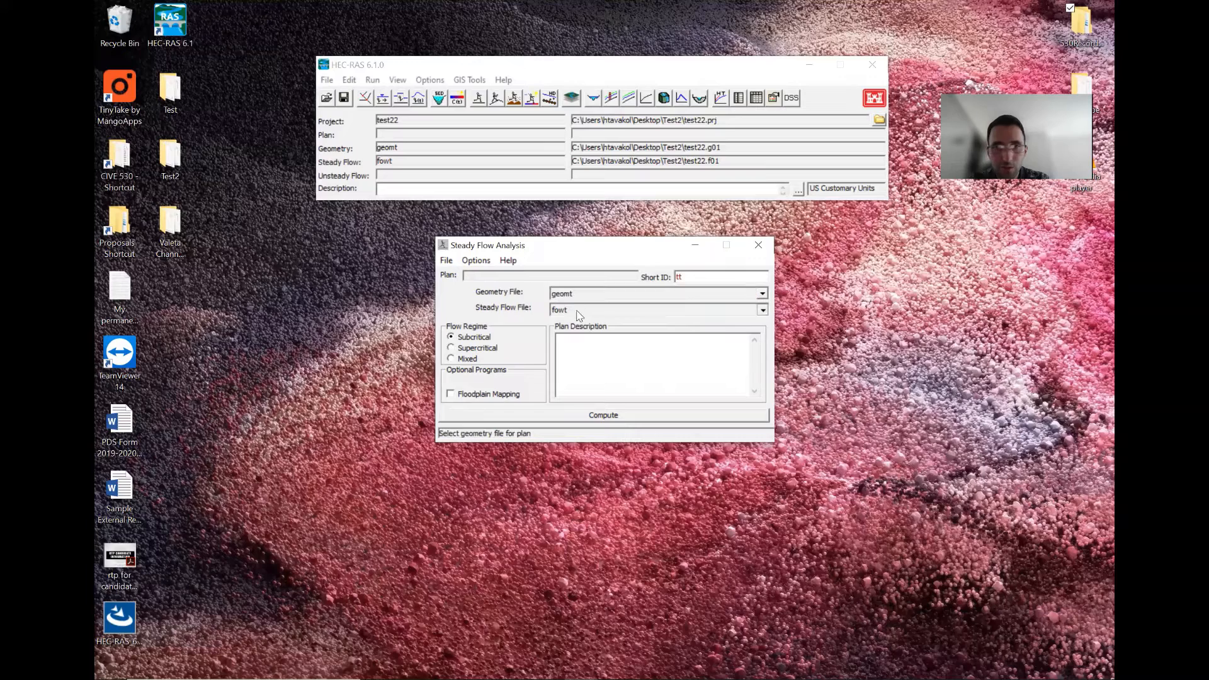
pyautogui.click(577, 313)
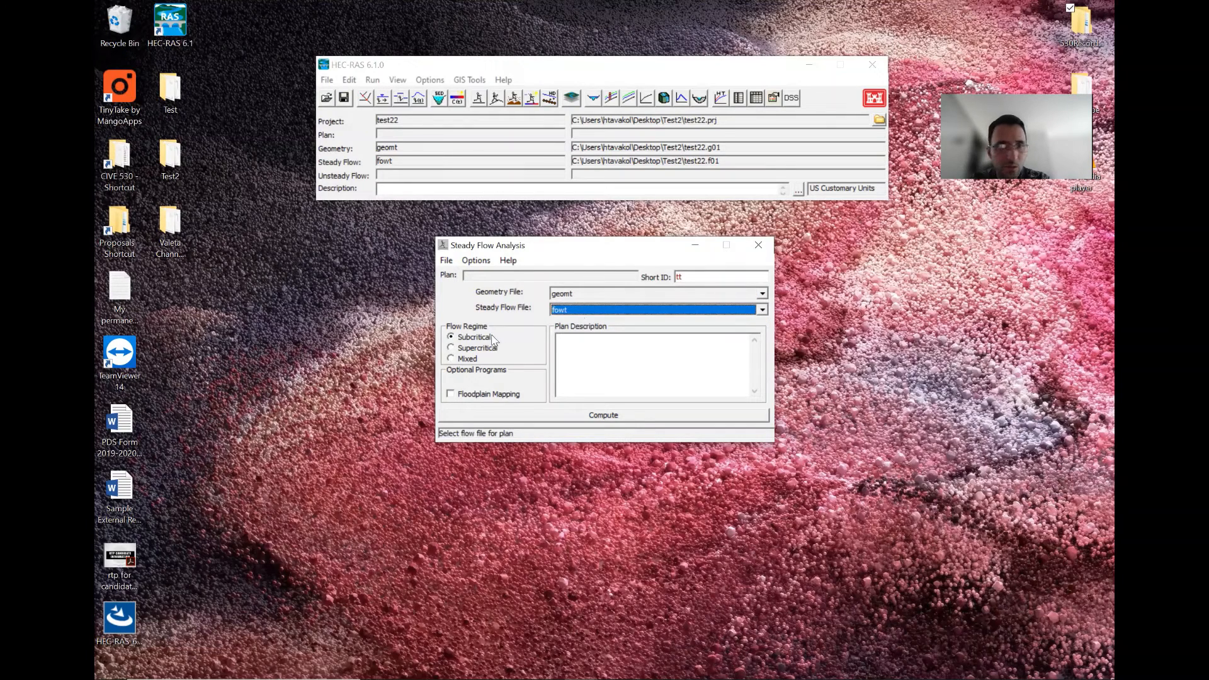
# Compute the subcritical steady flow simulation, and close the computation report and the analysis window.
pyautogui.click(566, 414)
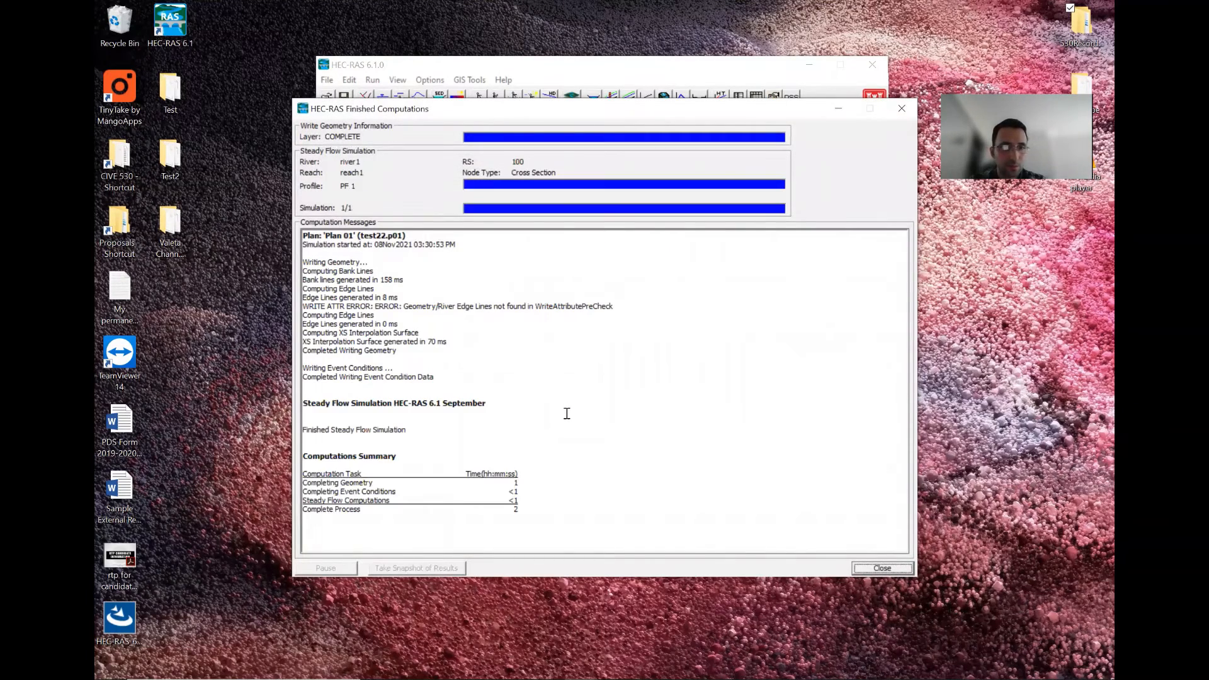
pyautogui.click(888, 569)
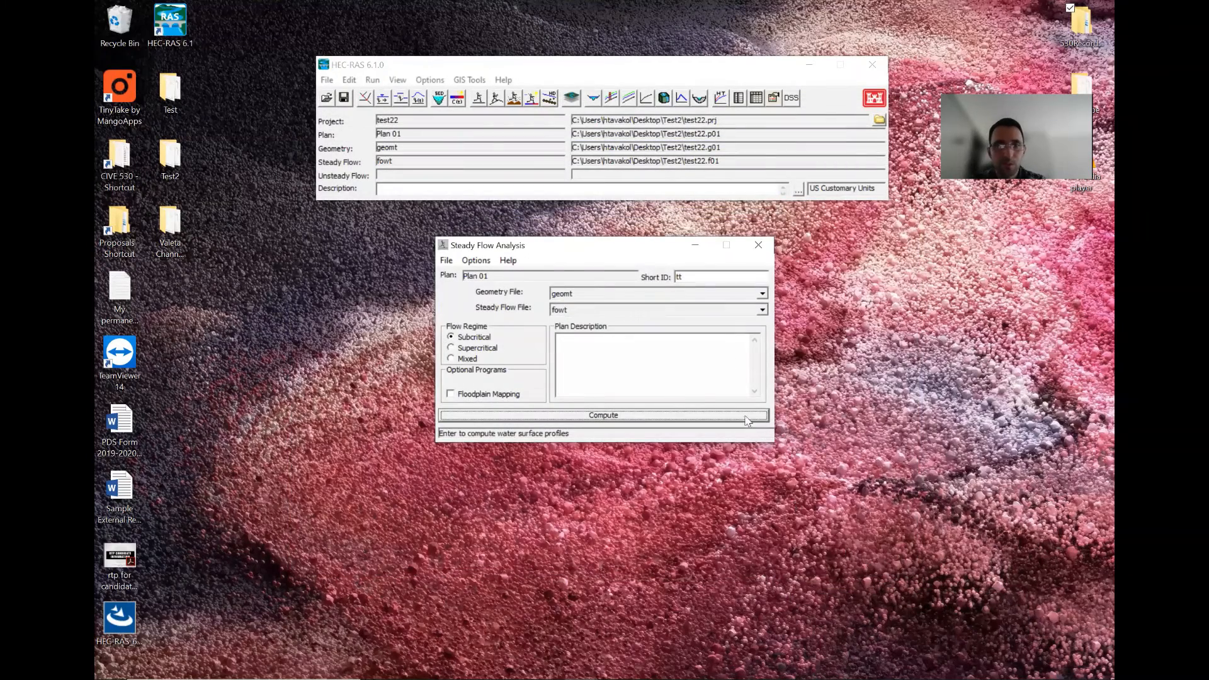
pyautogui.click(758, 245)
# Examine the computed water surface and critical depth in the cross section plots of river stations 1 and 100.
pyautogui.click(594, 98)
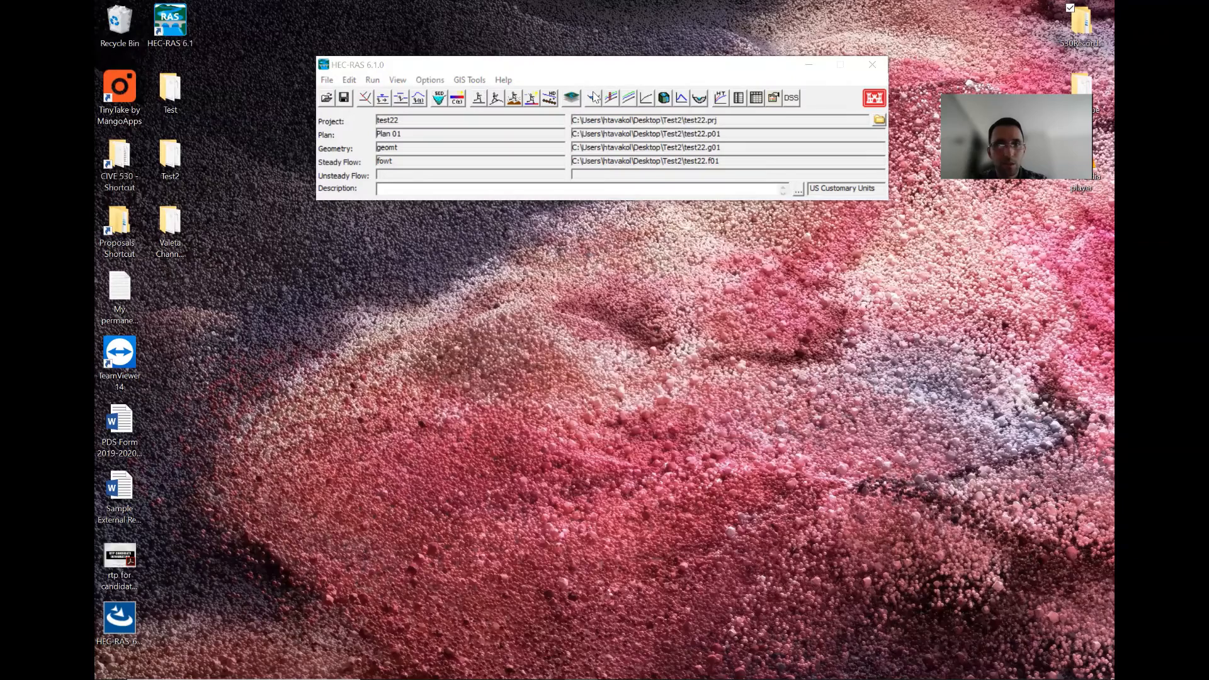
pyautogui.click(605, 571)
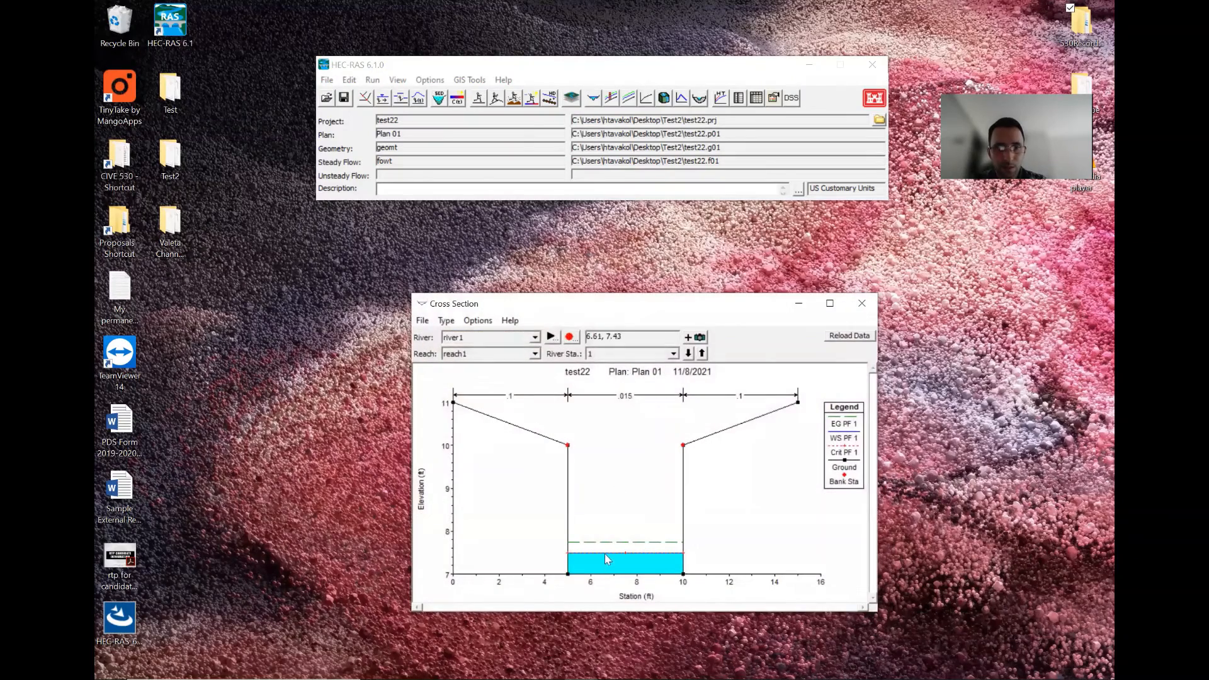
pyautogui.moveTo(607, 553)
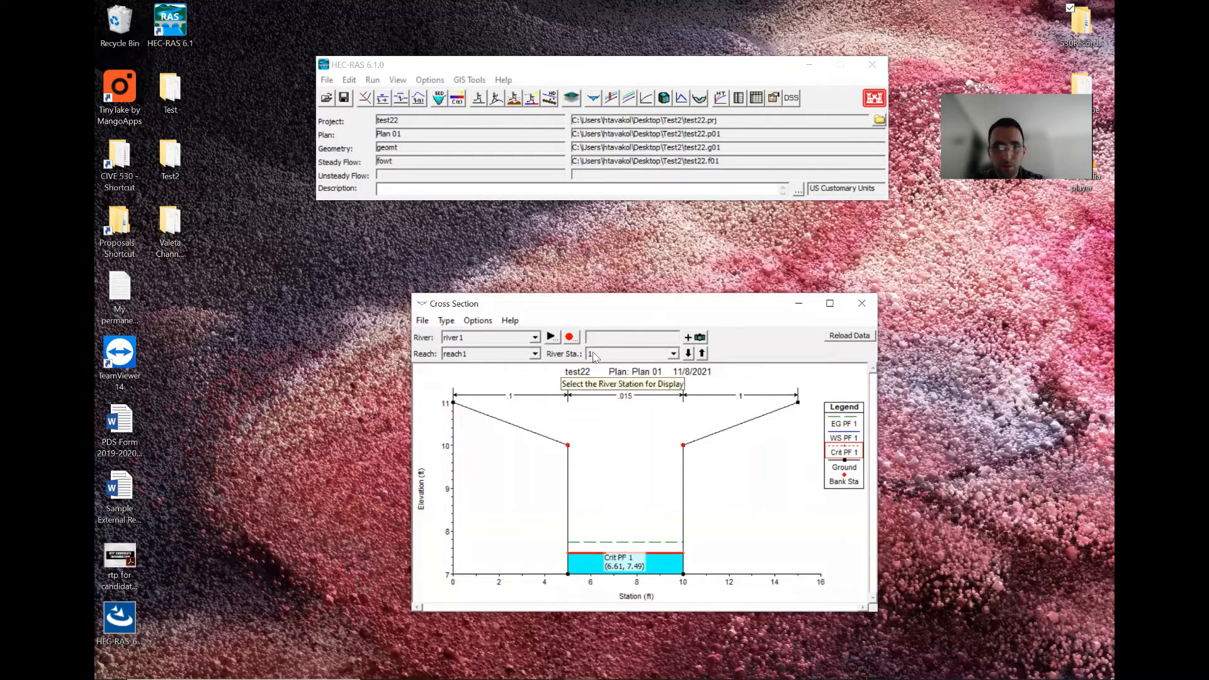
pyautogui.click(673, 354)
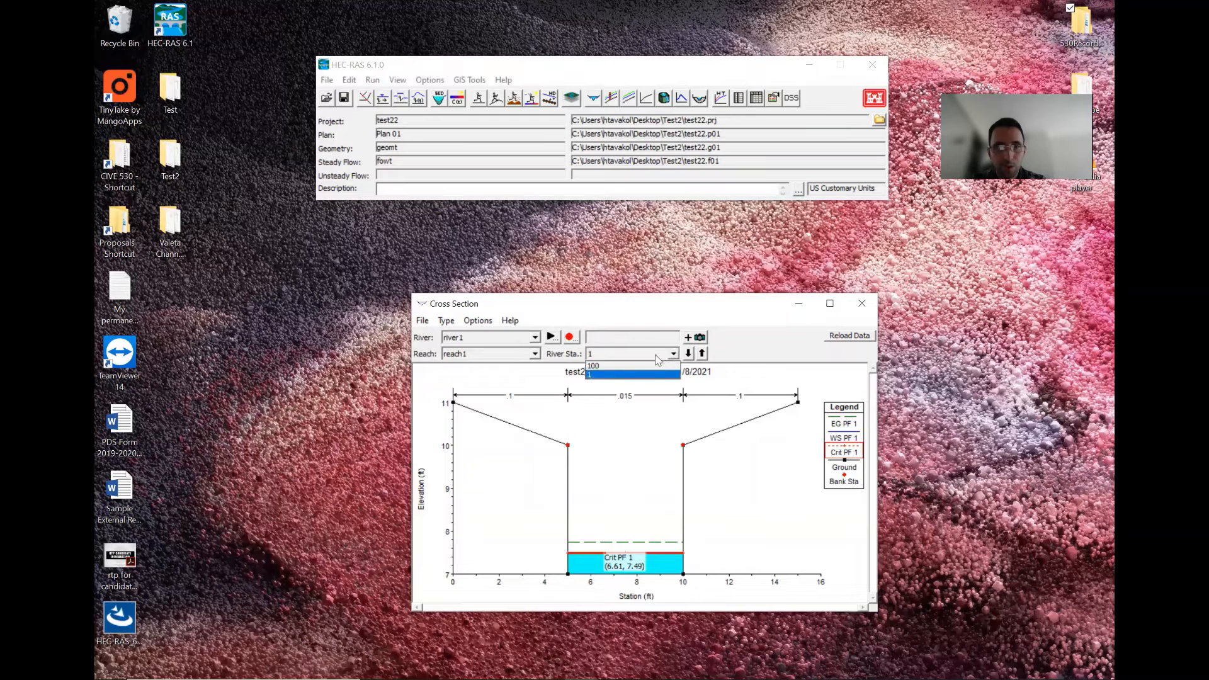
pyautogui.click(651, 365)
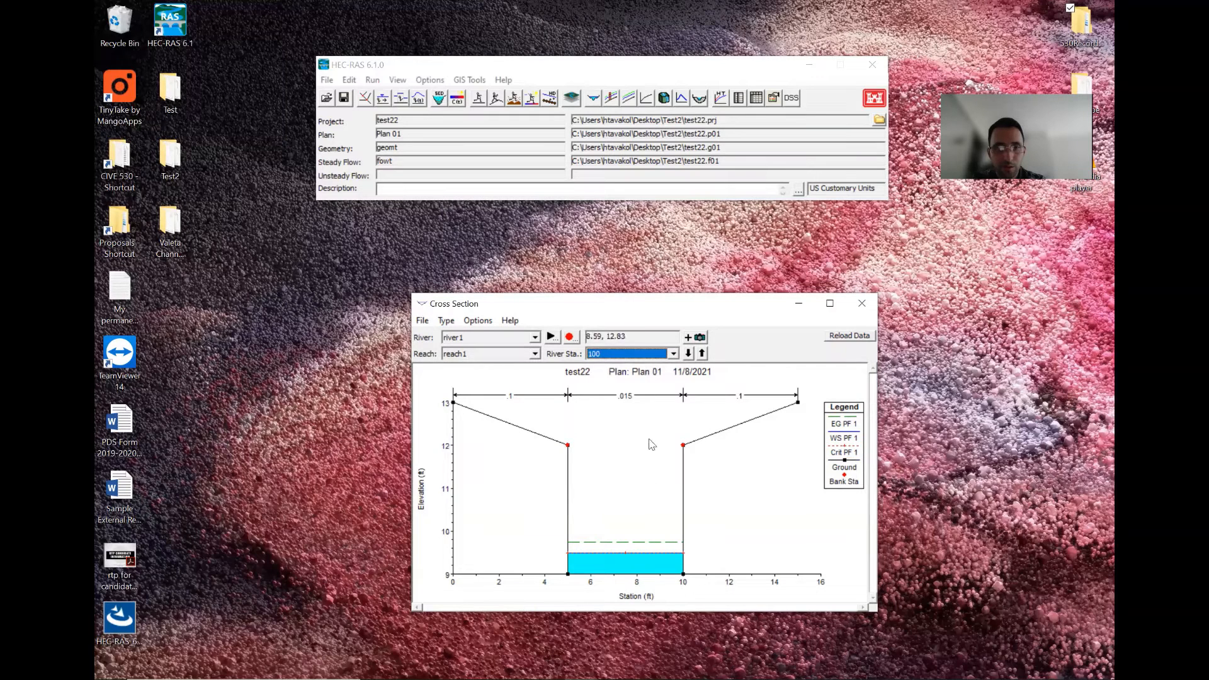
pyautogui.click(598, 559)
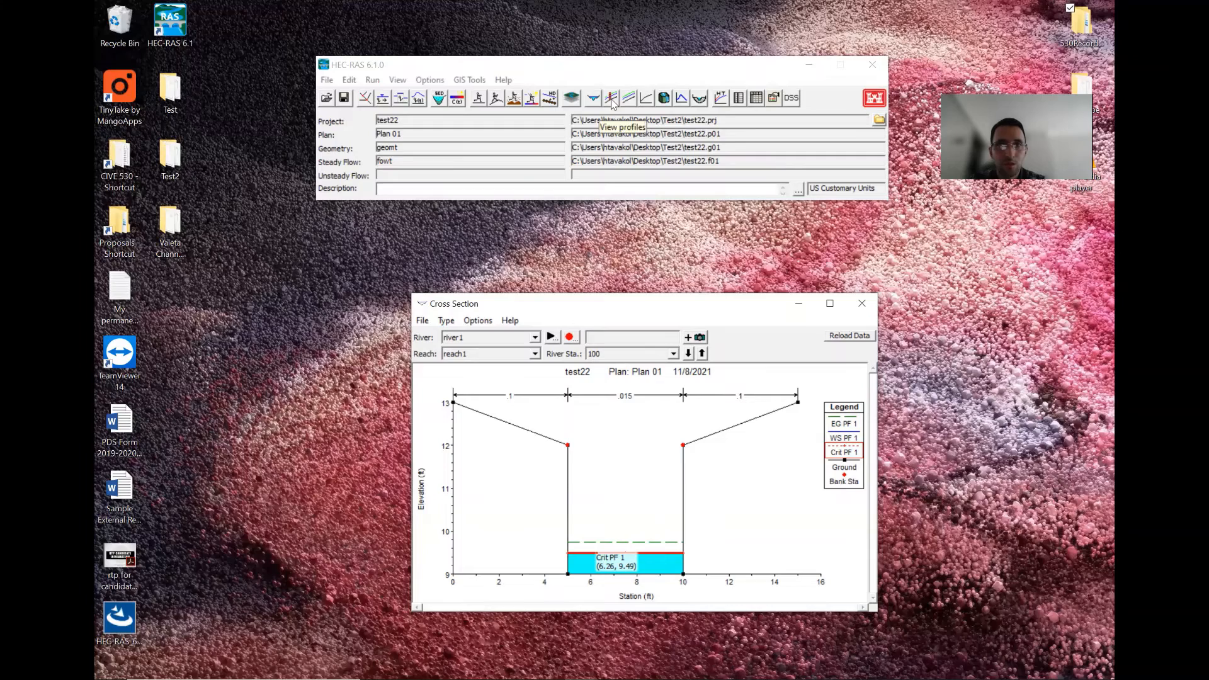
# View the water surface profile plot along reach1, and close the profile and cross section plots.
pyautogui.click(611, 98)
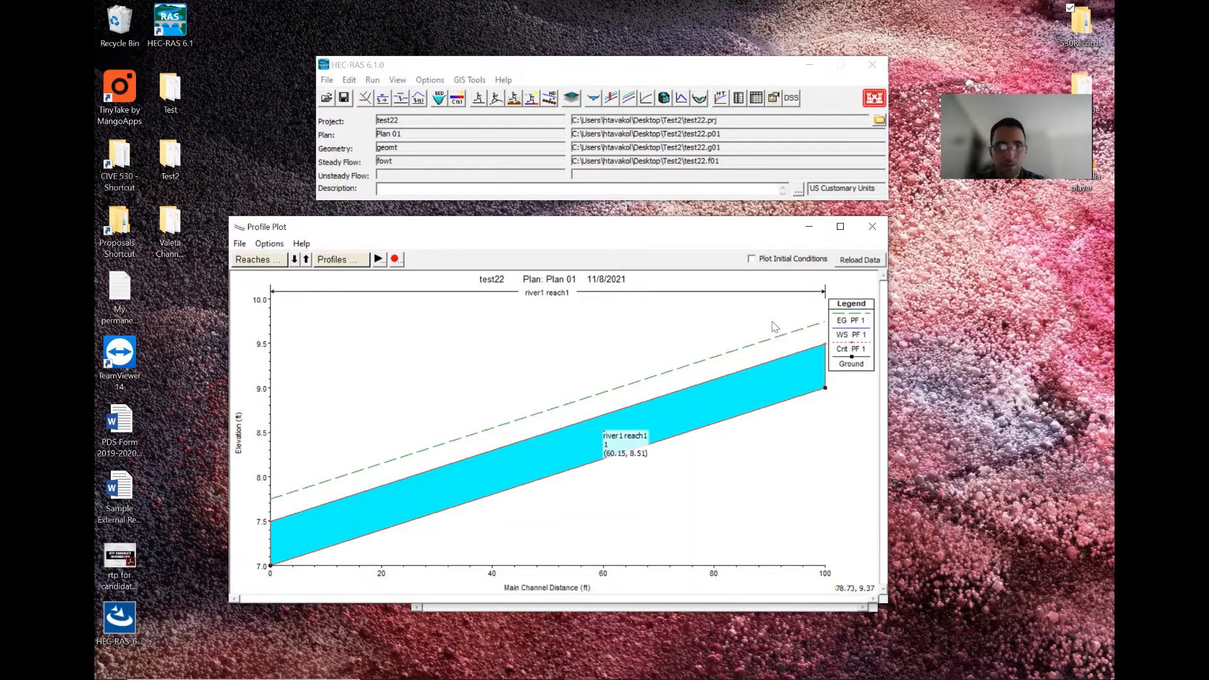
pyautogui.click(873, 227)
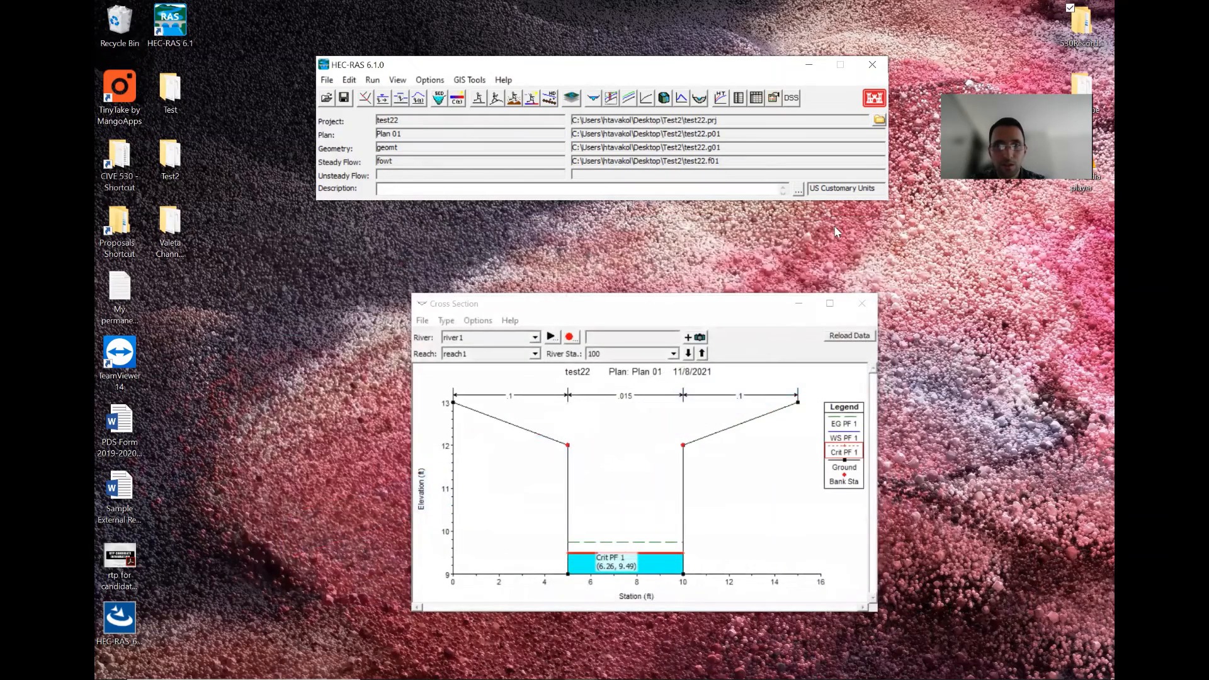
pyautogui.click(863, 303)
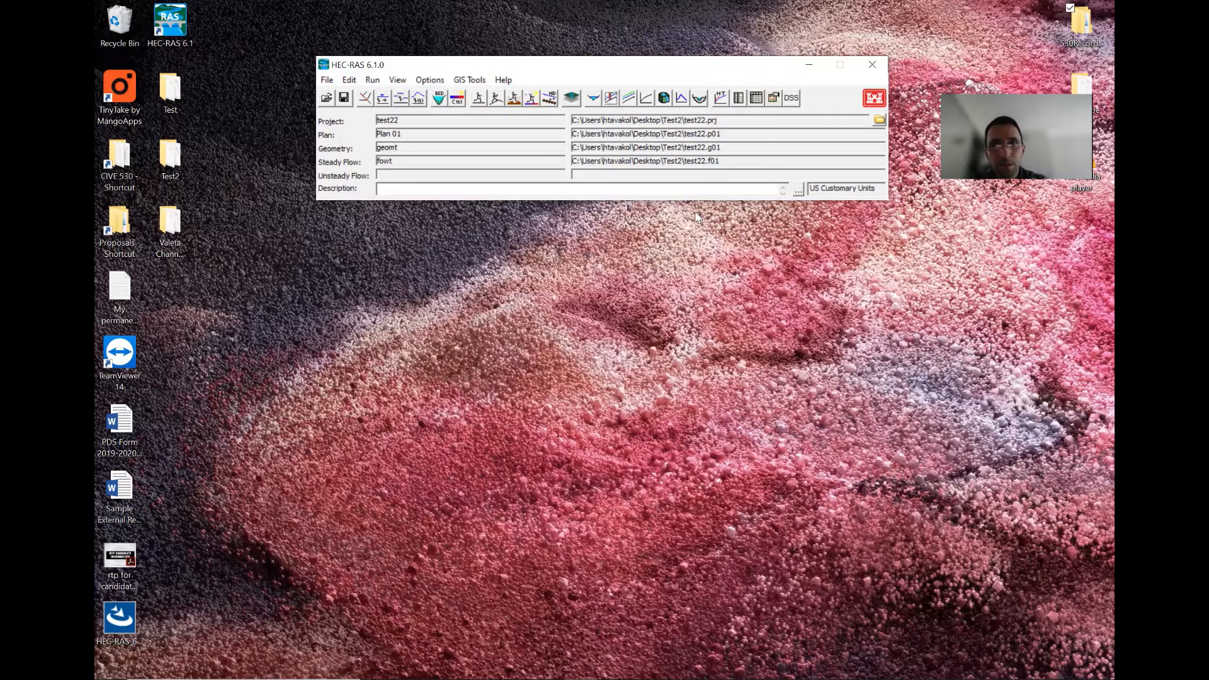
# Launch the old 3D viewer and rotate the X-Y-Z perspective plot of the reach to a rotation angle of 94.
pyautogui.click(665, 99)
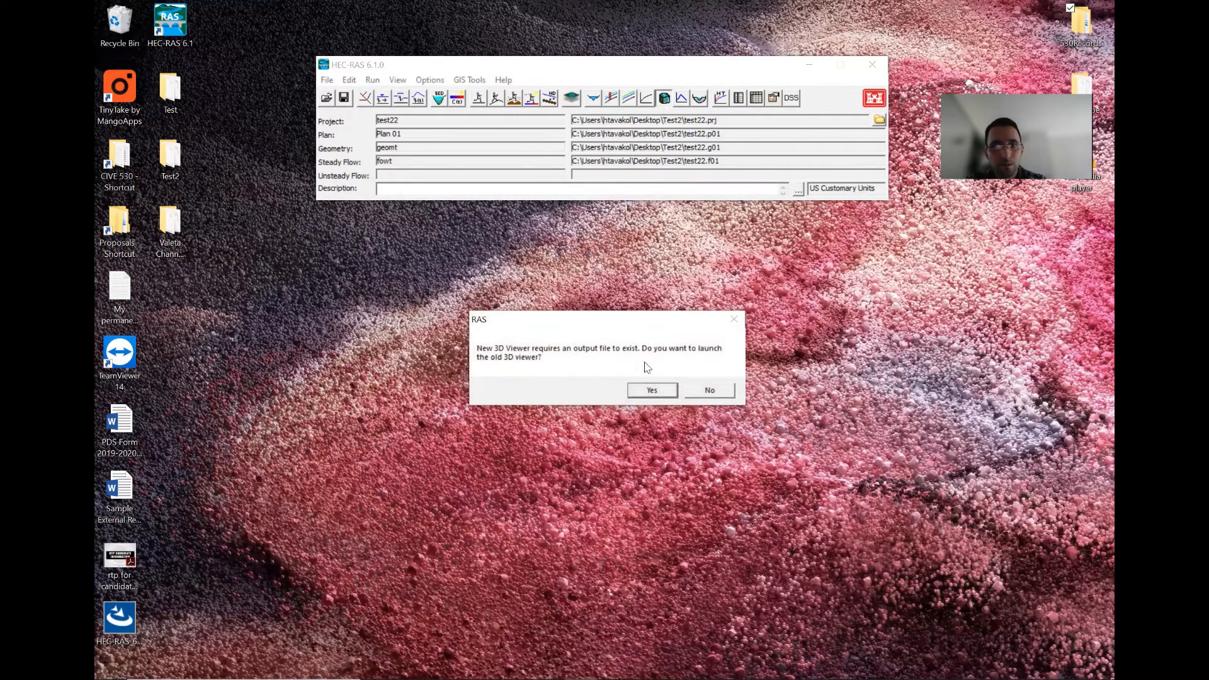
pyautogui.click(652, 392)
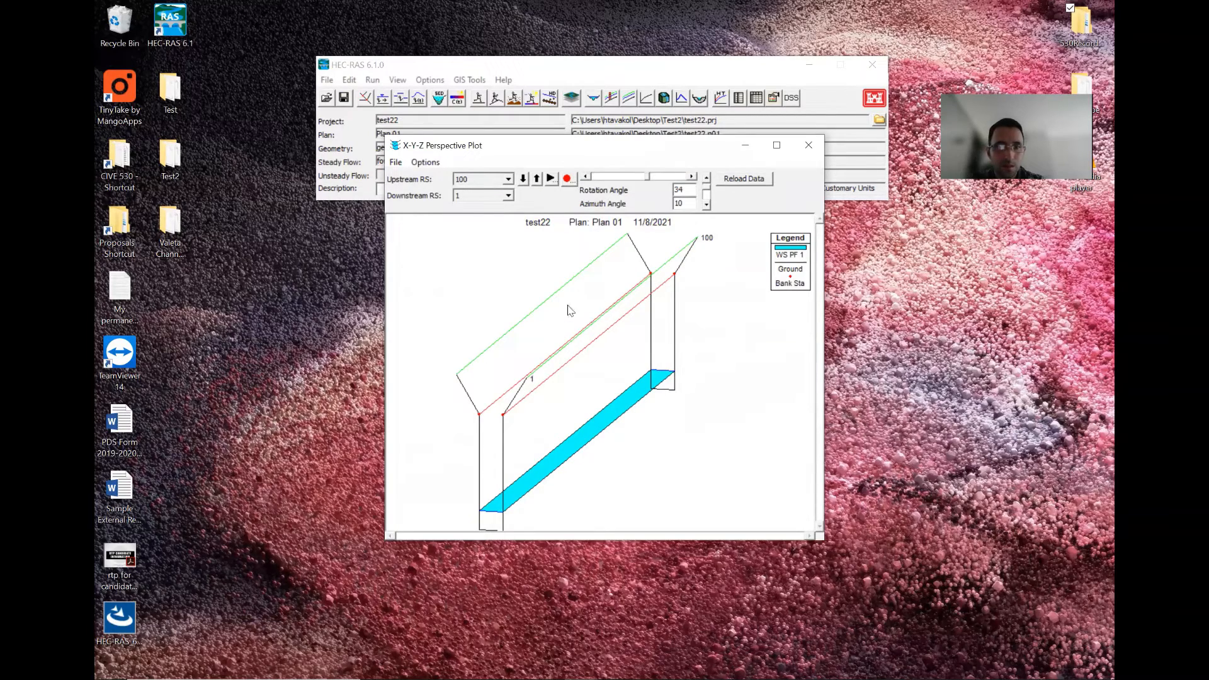
pyautogui.click(688, 179)
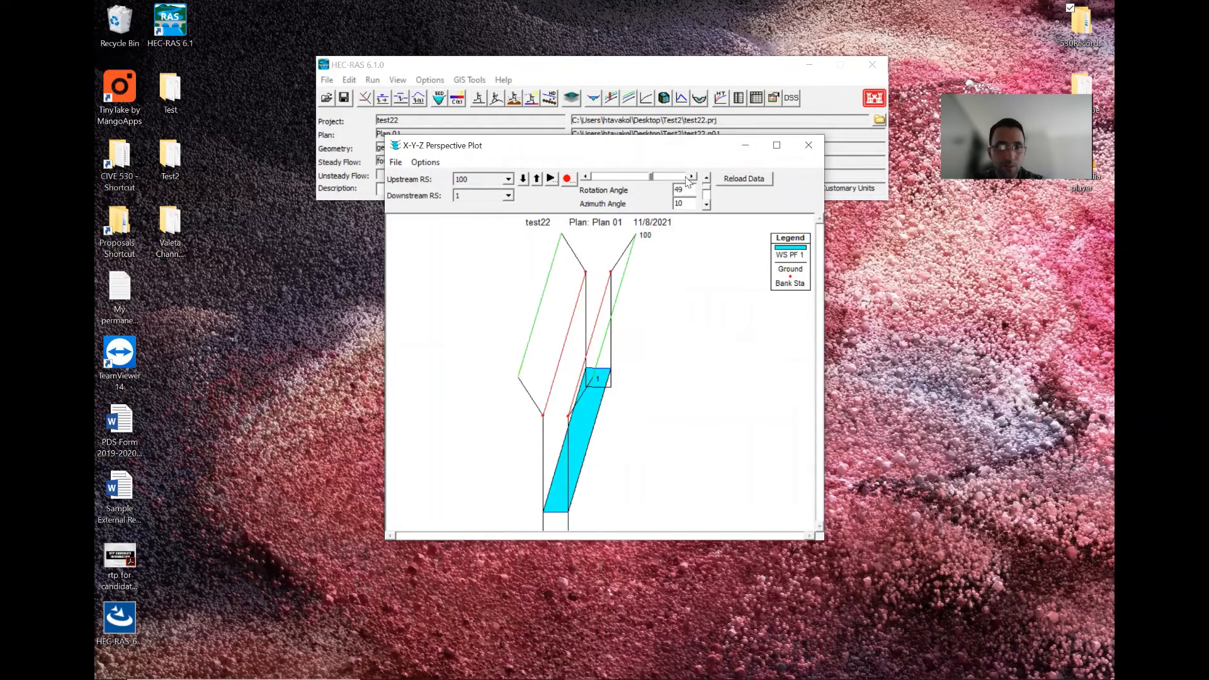
pyautogui.click(687, 178)
pyautogui.click(687, 179)
pyautogui.click(687, 178)
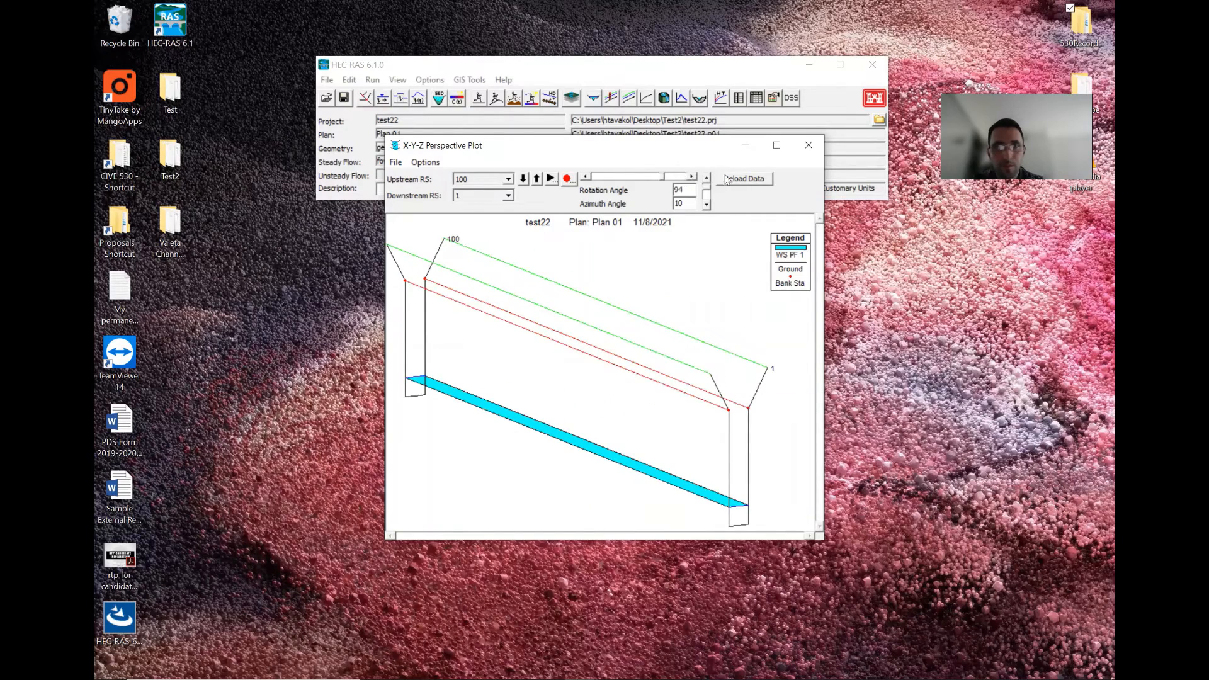
# Close the perspective plot, and examine the wetted perimeter and channel flow in the detailed cross section output of river station 1.
pyautogui.click(809, 145)
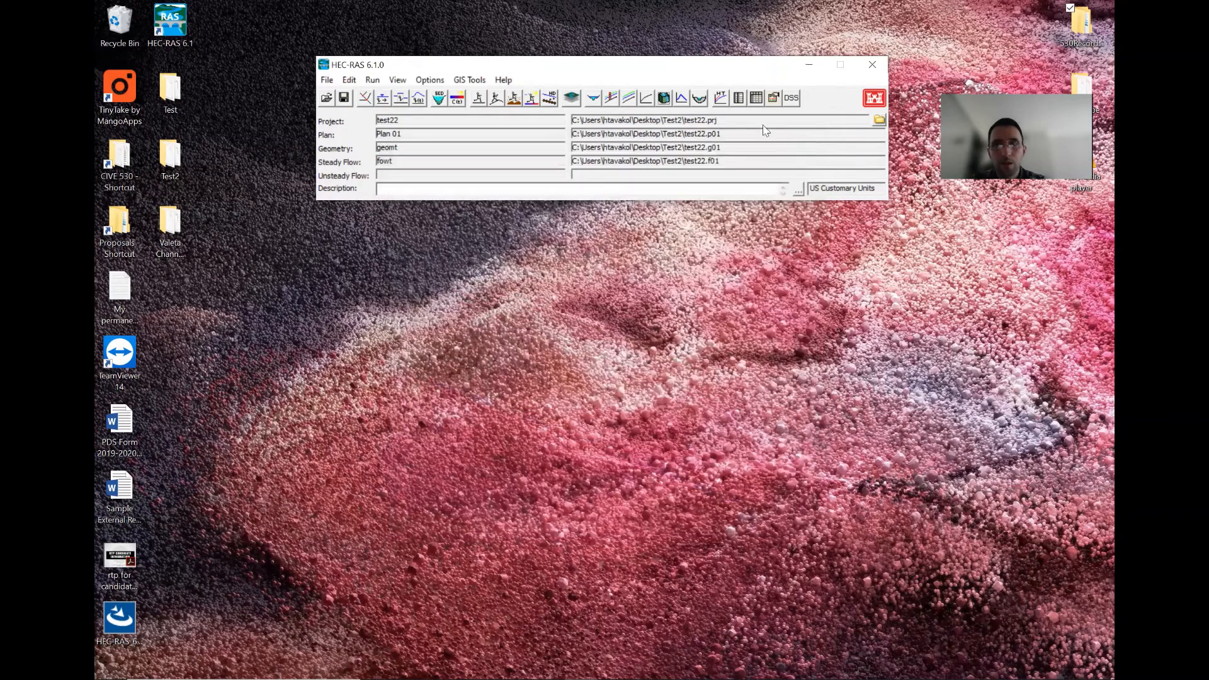
pyautogui.click(739, 97)
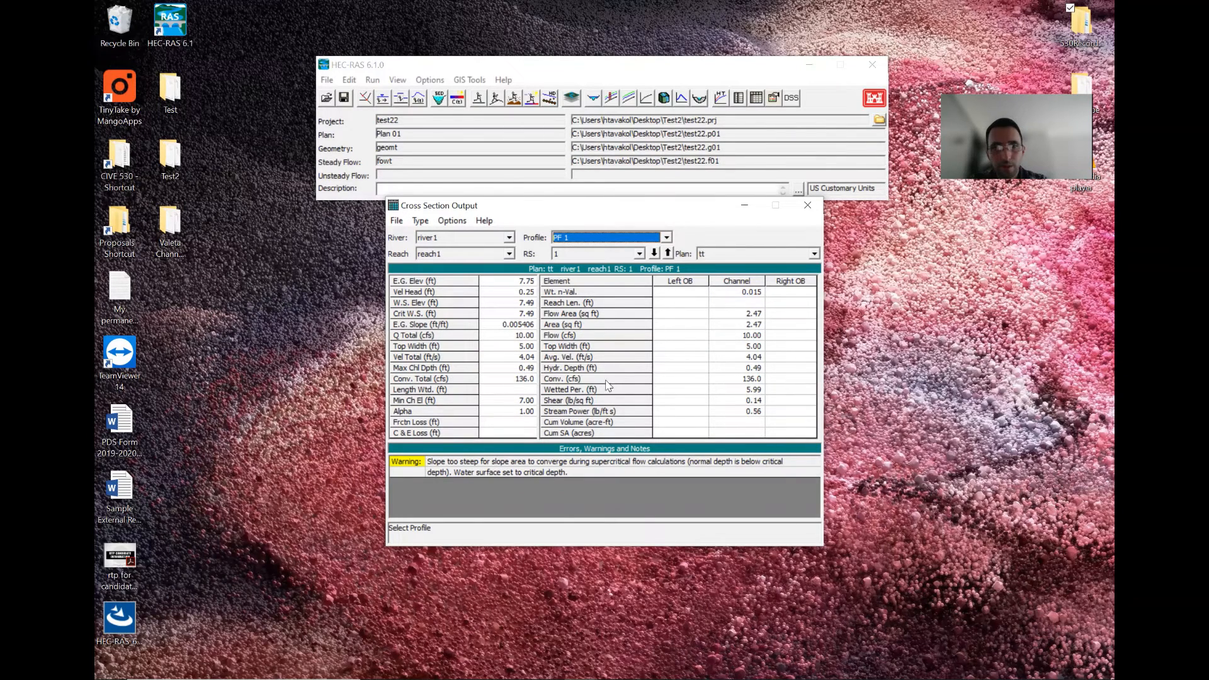
pyautogui.click(756, 392)
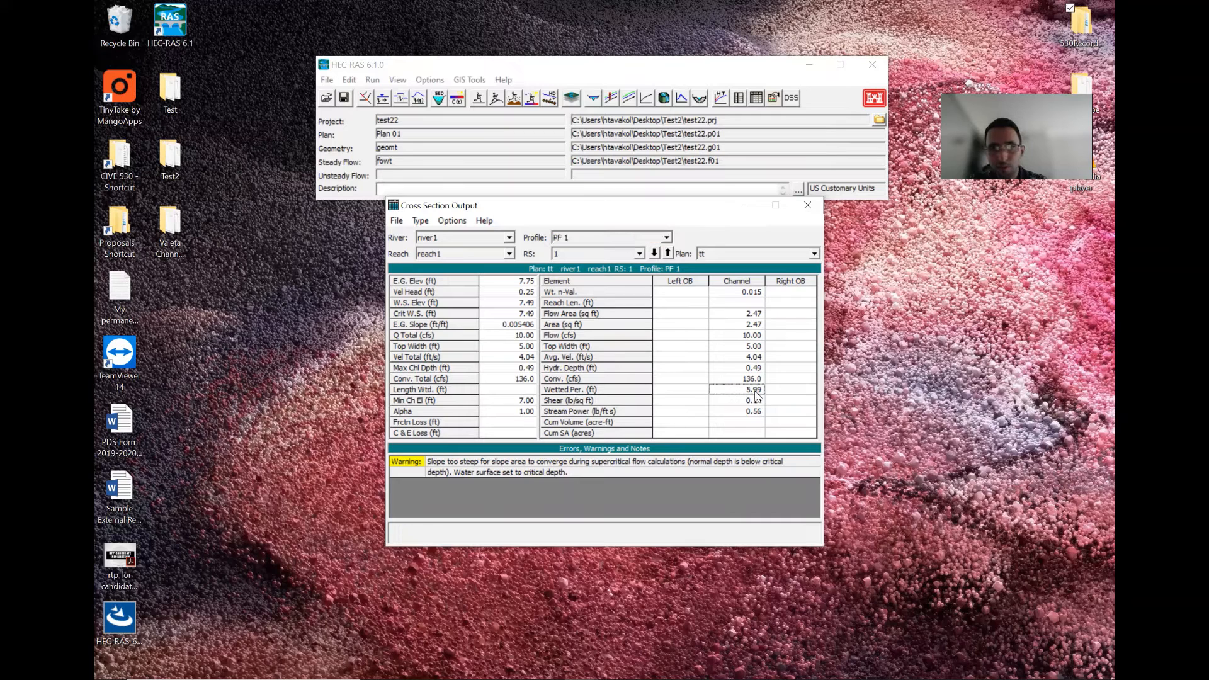
pyautogui.click(748, 339)
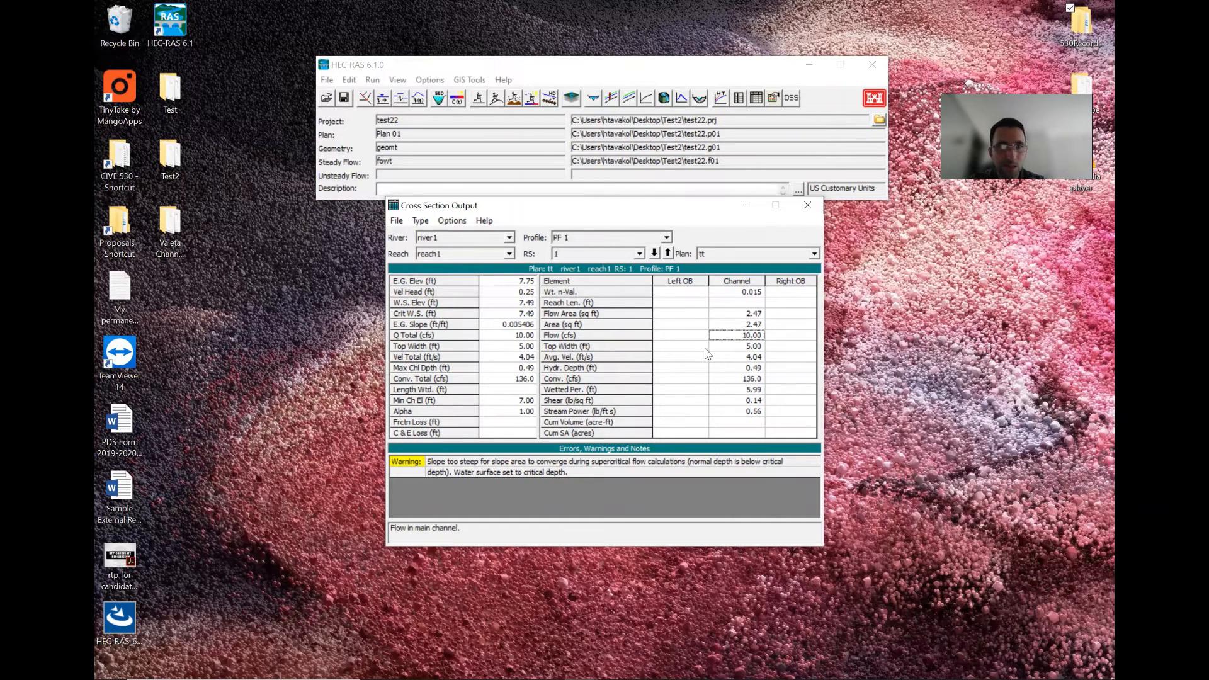
pyautogui.click(808, 205)
# Review the profile output table for river stations 100 and 1 of reach1, and close it.
pyautogui.click(757, 98)
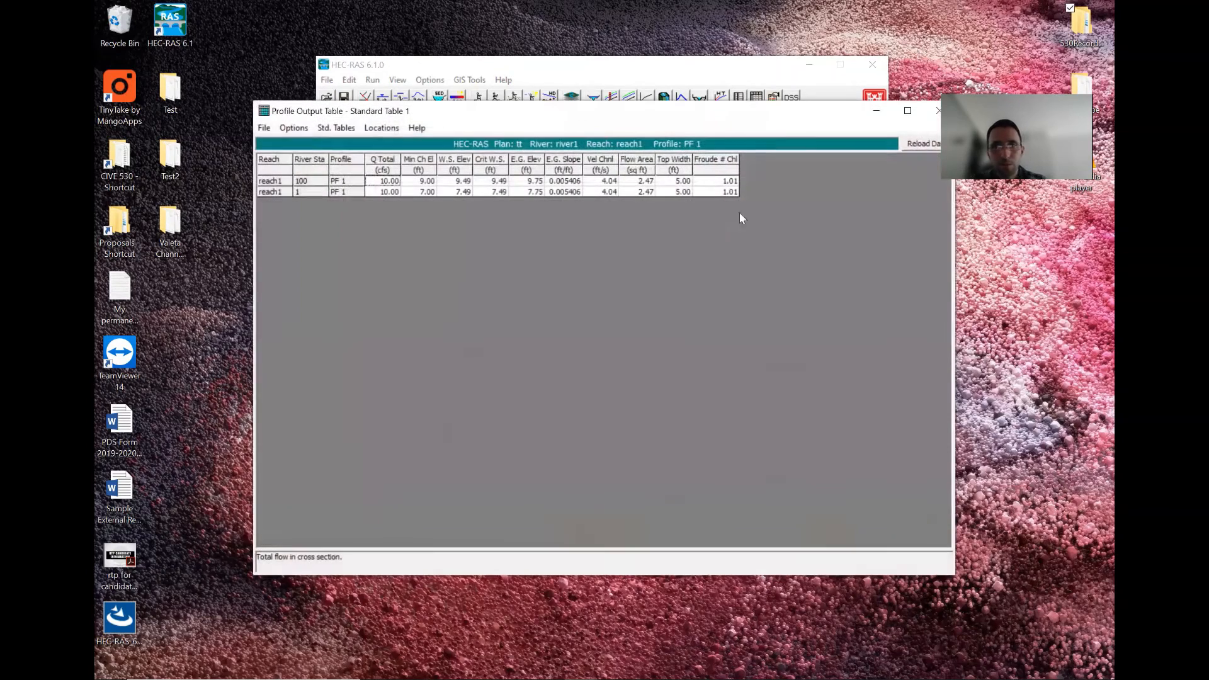
pyautogui.click(276, 181)
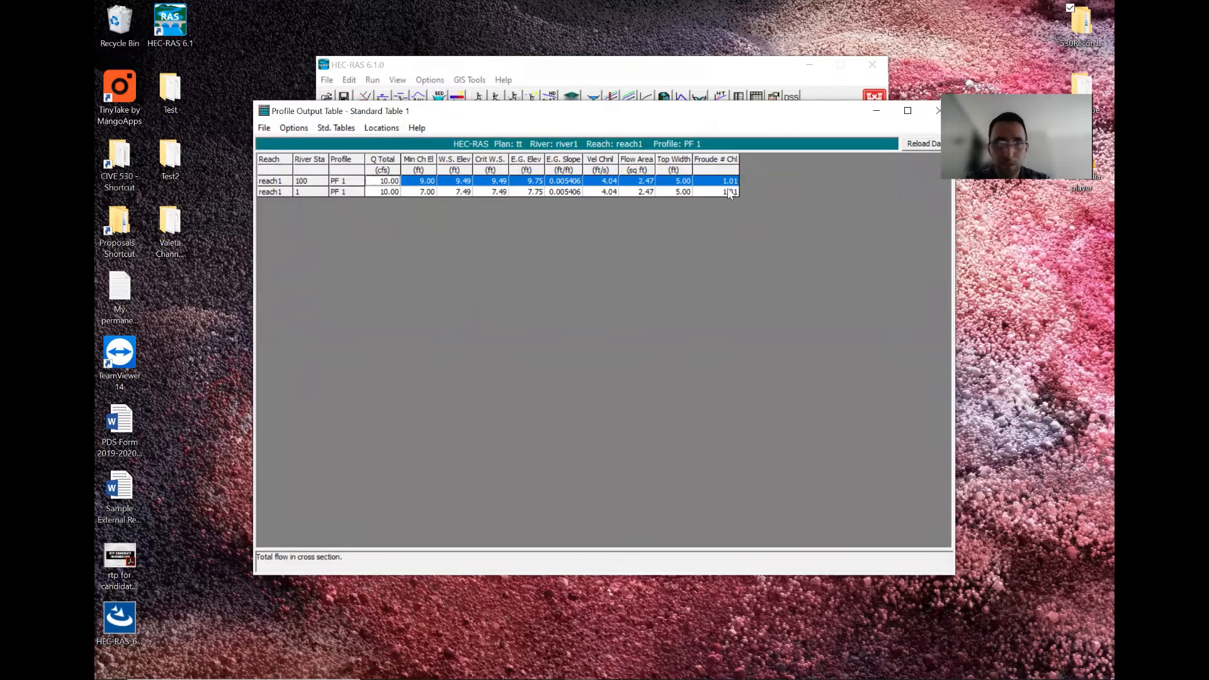
pyautogui.moveTo(757, 119); pyautogui.dragTo(693, 152)
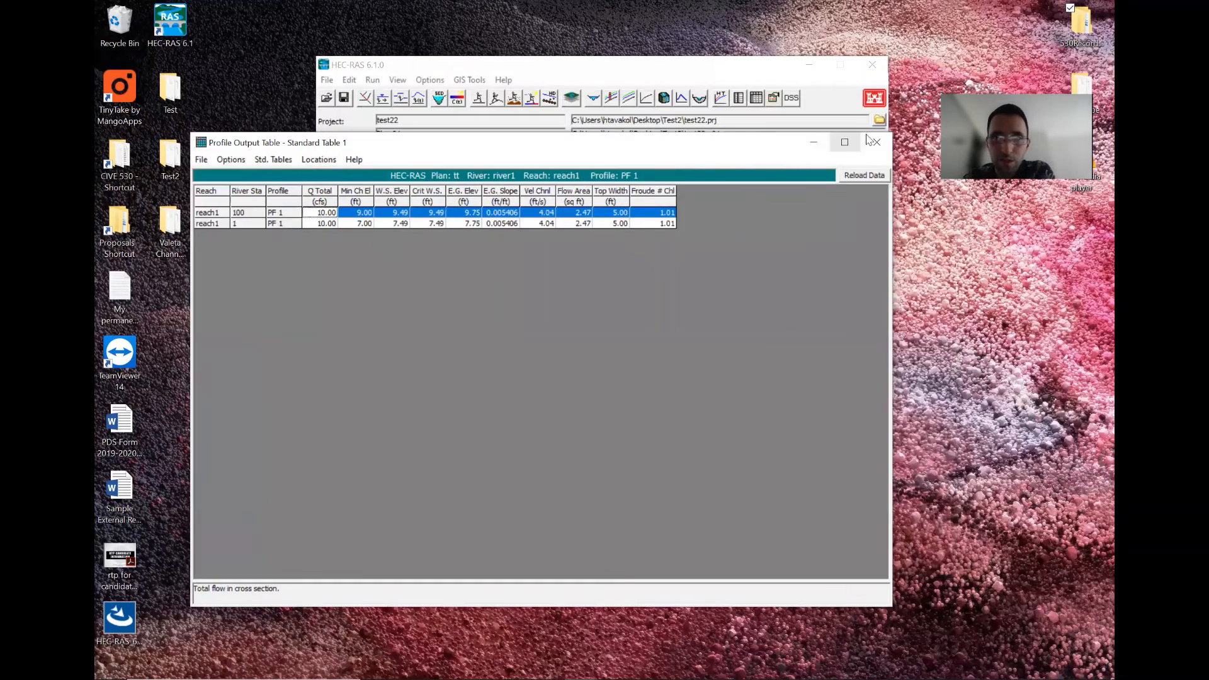
pyautogui.click(876, 143)
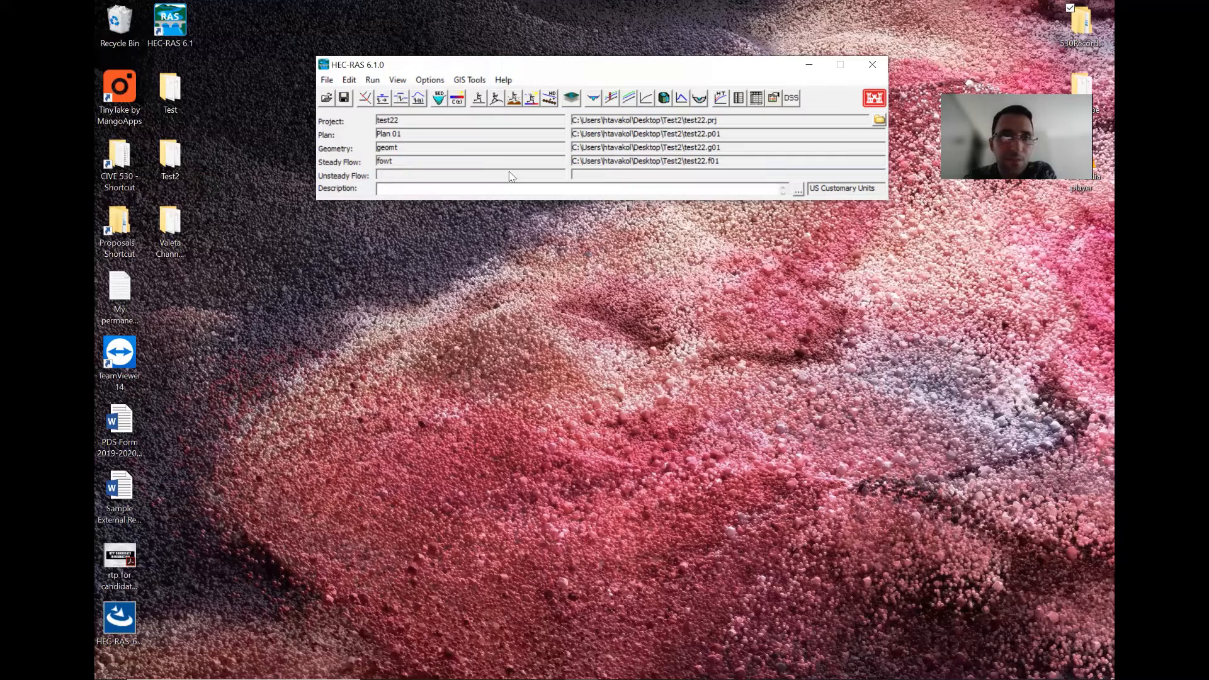
# Set the downstream normal depth slope of reach1 to 0.0001 in the steady flow boundary conditions.
pyautogui.click(383, 101)
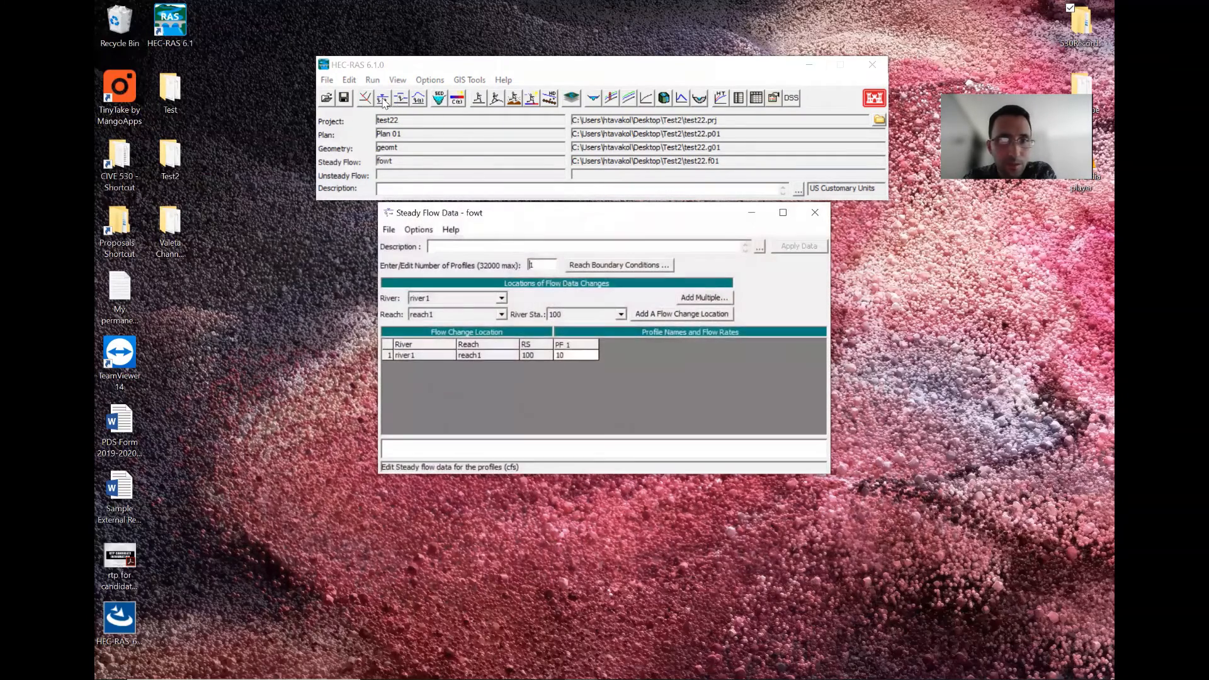
pyautogui.click(642, 269)
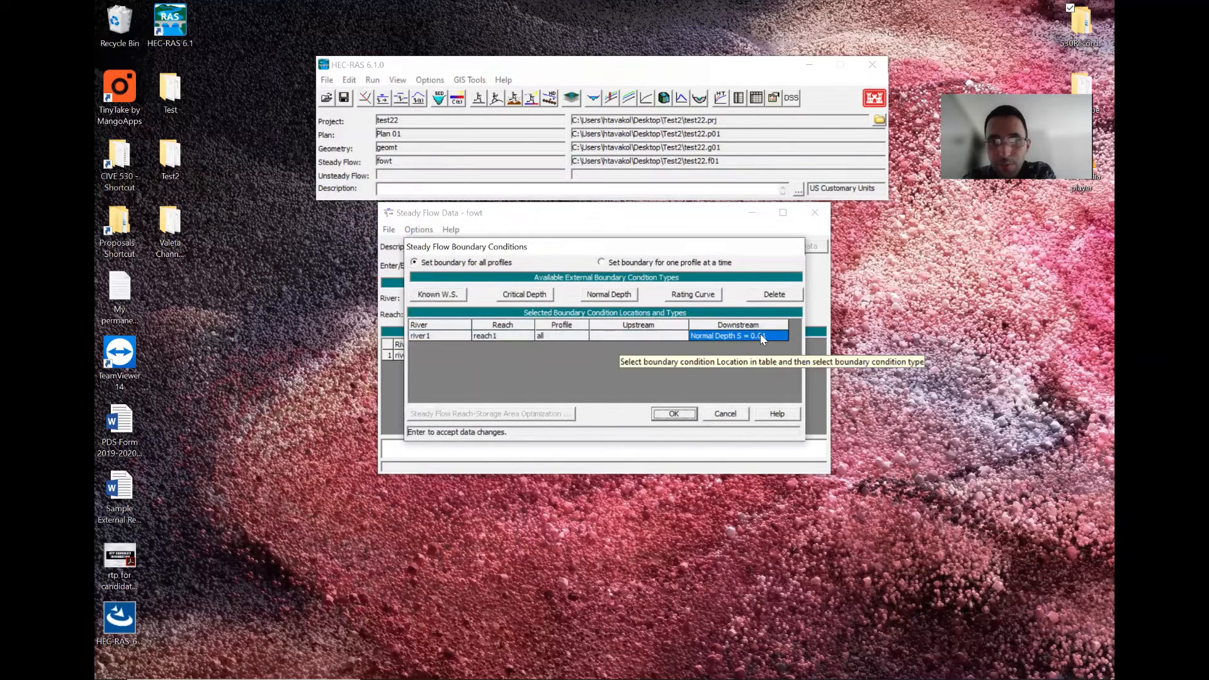
pyautogui.doubleClick(762, 337)
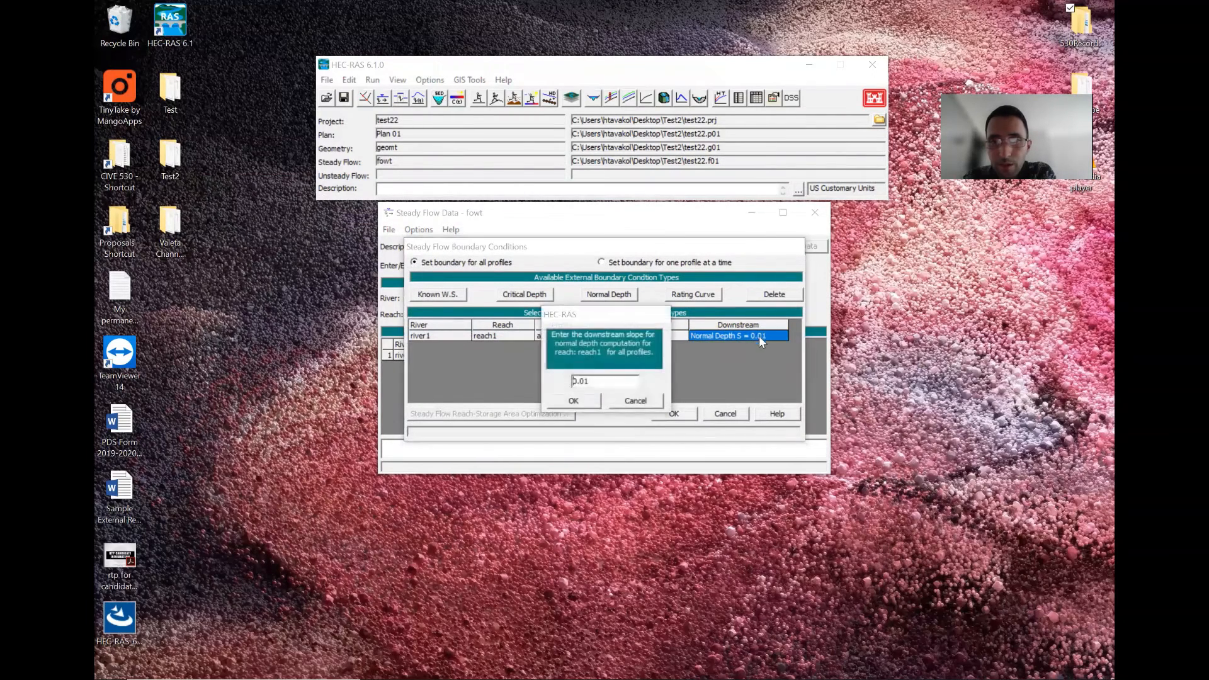
pyautogui.click(610, 384)
pyautogui.press('BackSpace')
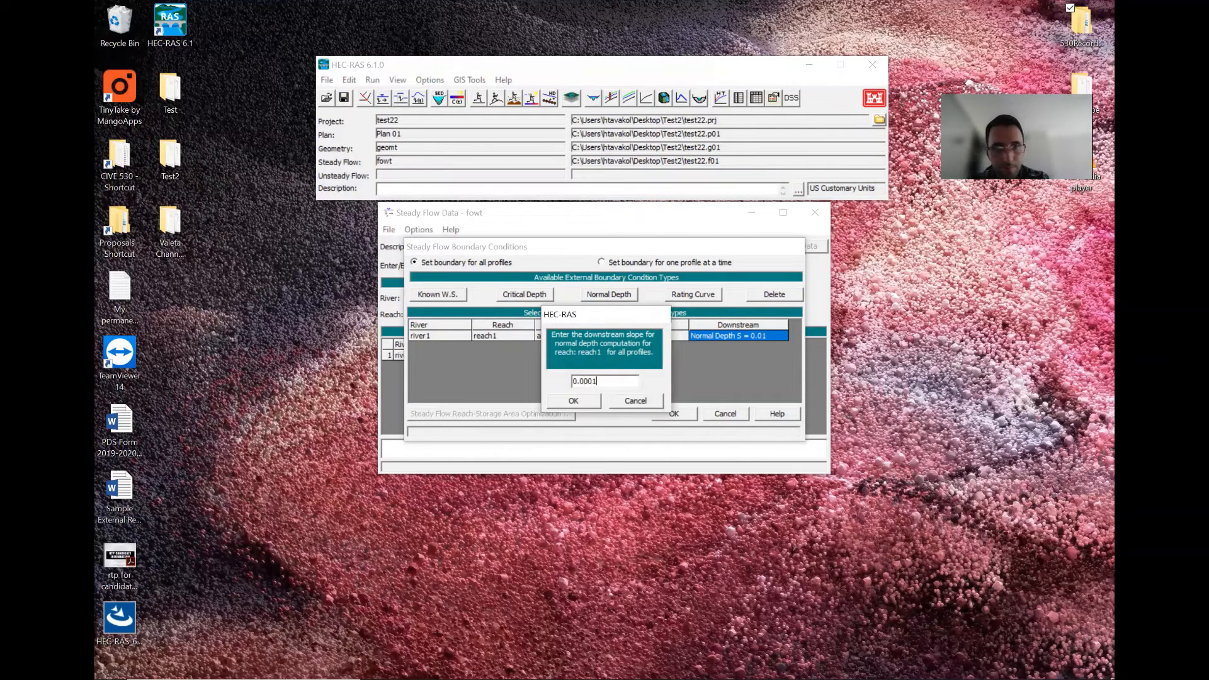
pyautogui.write('001')
pyautogui.click(589, 405)
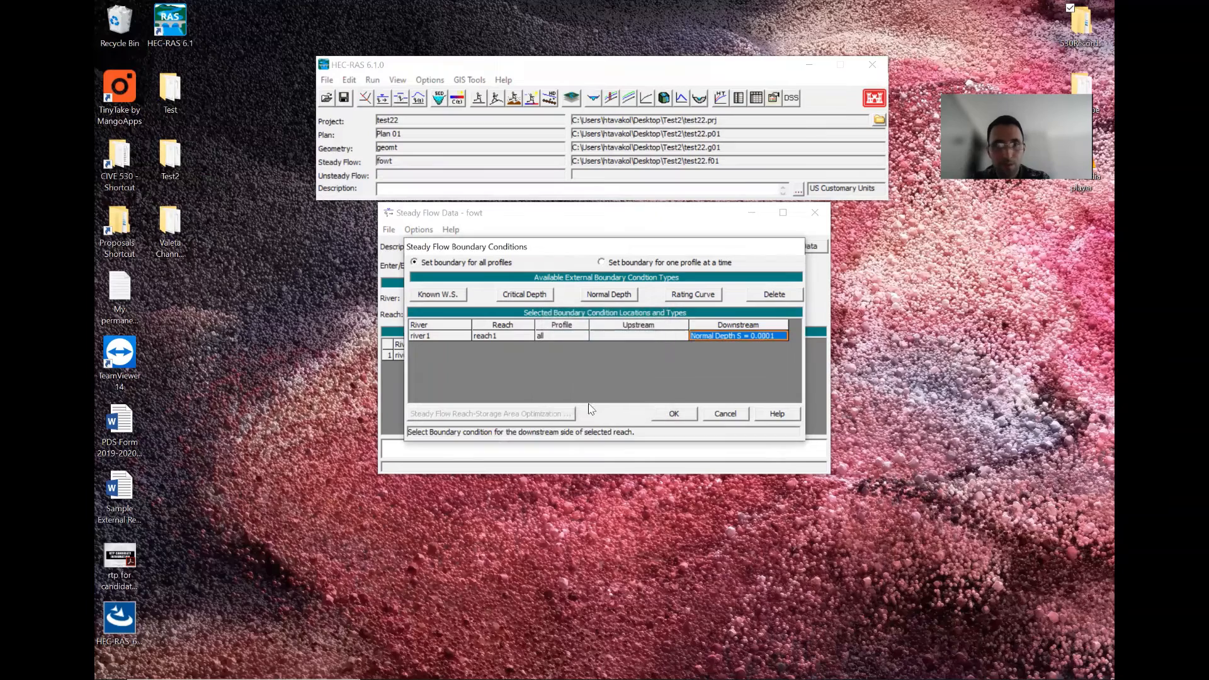
pyautogui.click(690, 415)
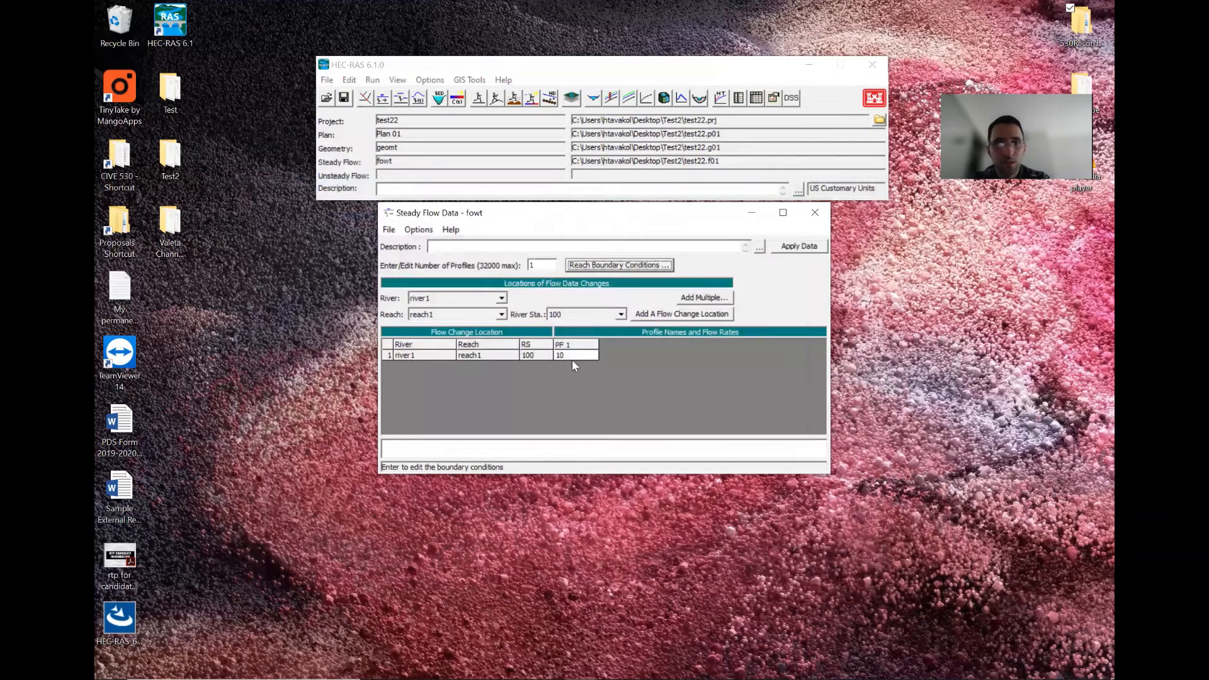
# Save the steady flow data and close its editor.
pyautogui.click(394, 231)
pyautogui.click(411, 275)
pyautogui.click(812, 214)
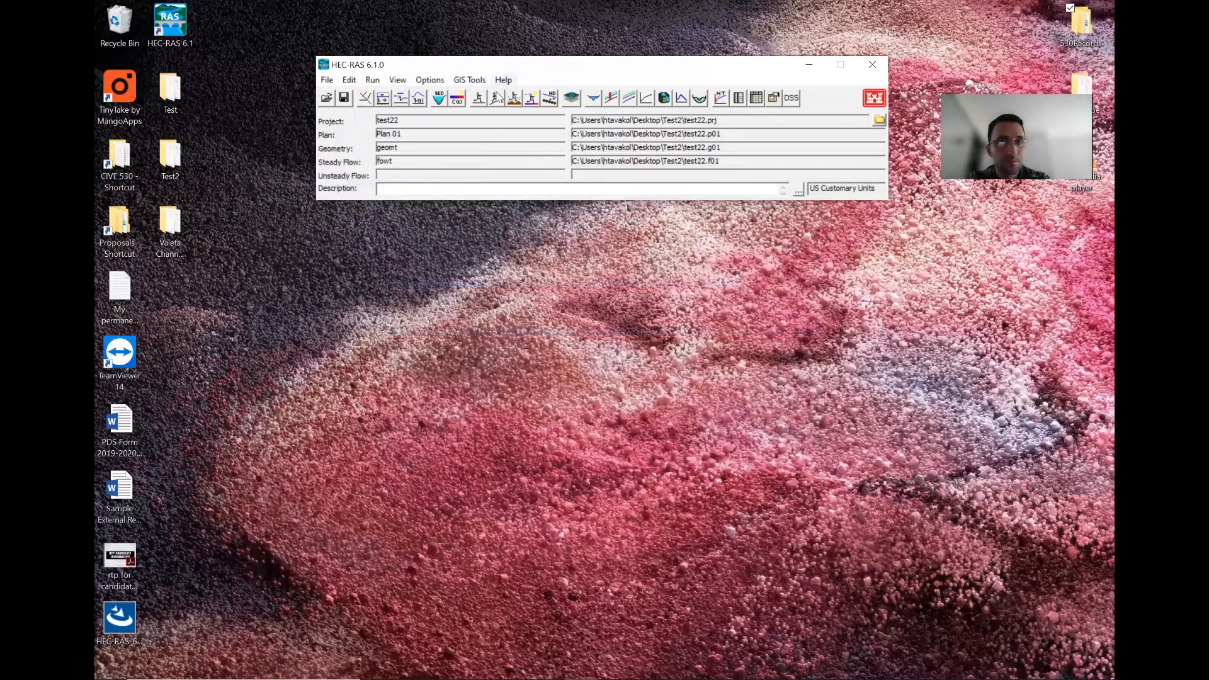
# Recompute the steady flow simulation in the subcritical regime, and close the computation report and the analysis window.
pyautogui.click(478, 99)
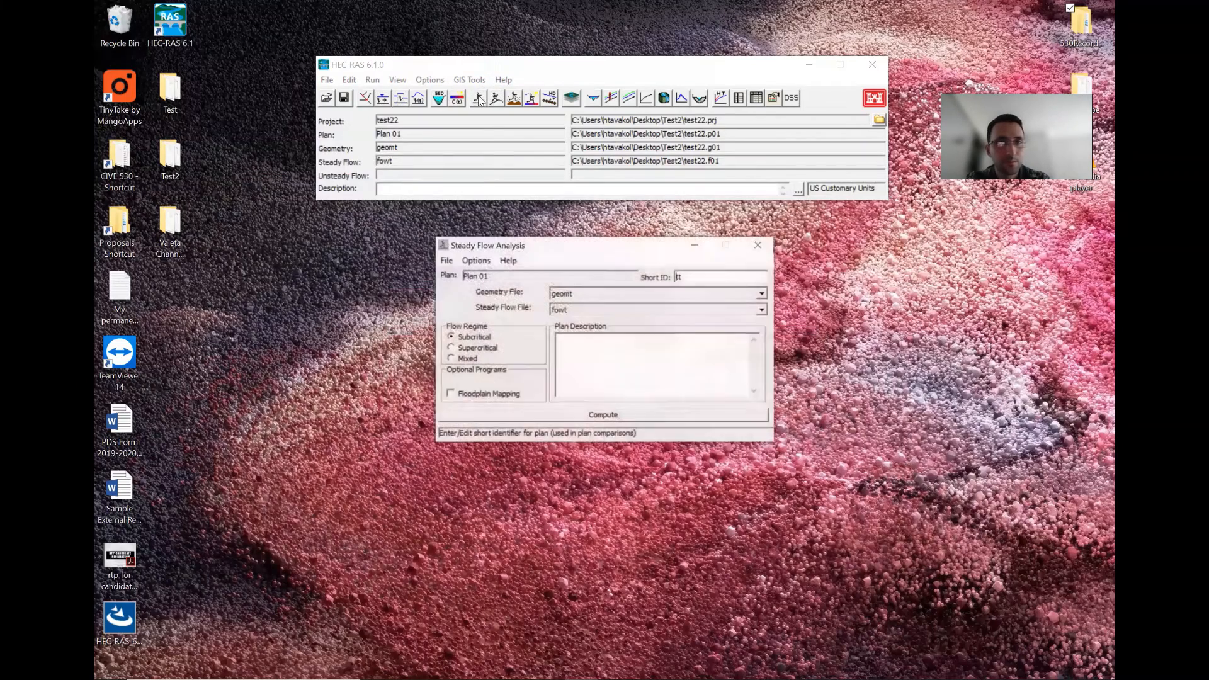
pyautogui.click(564, 417)
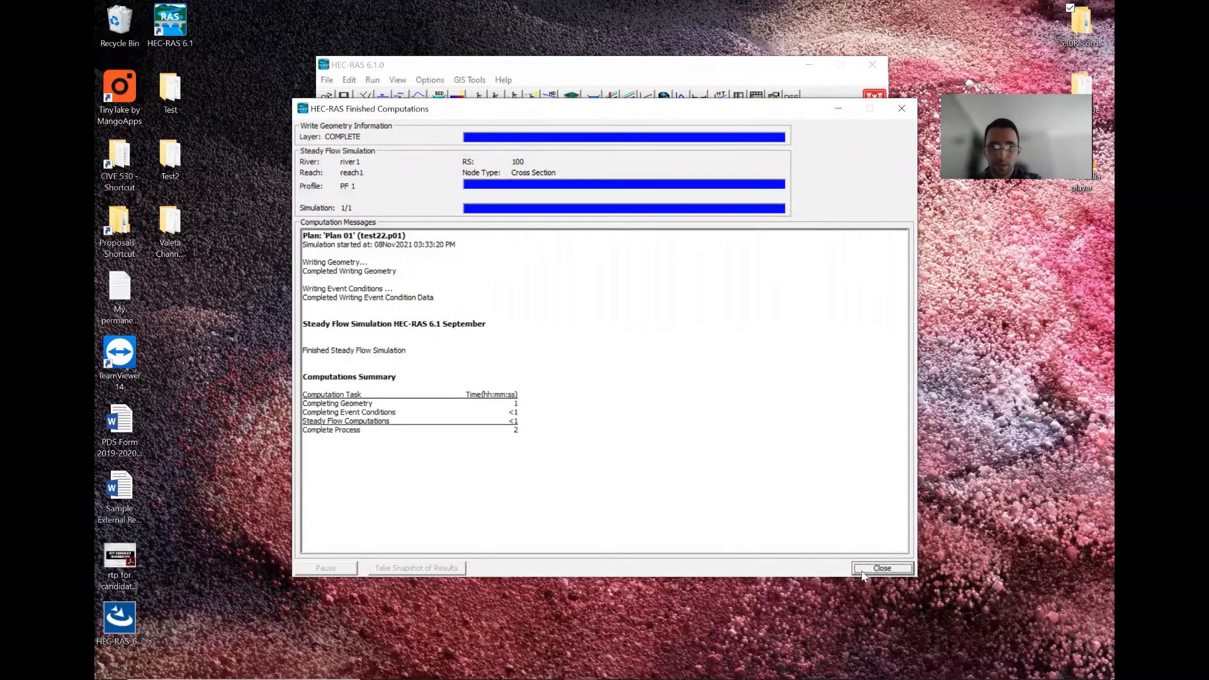
pyautogui.click(882, 568)
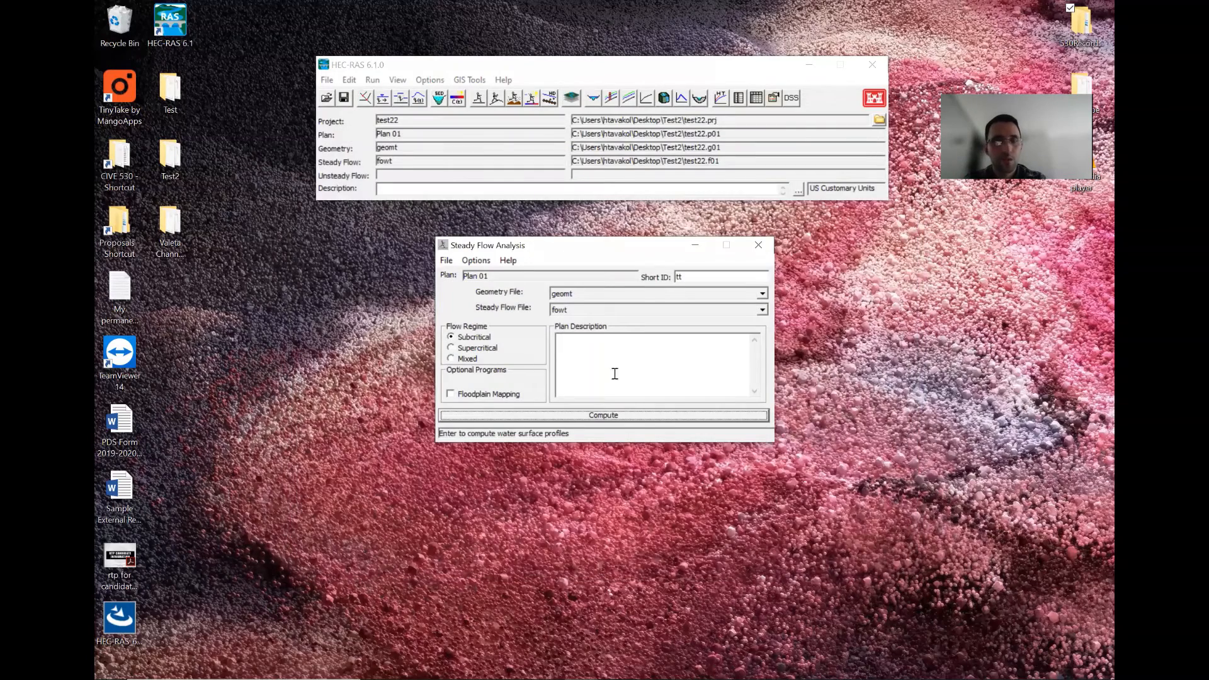
pyautogui.click(758, 245)
# Inspect the recomputed water surface in the cross section plots of river stations 1 and 100 and in the profile plot.
pyautogui.click(594, 97)
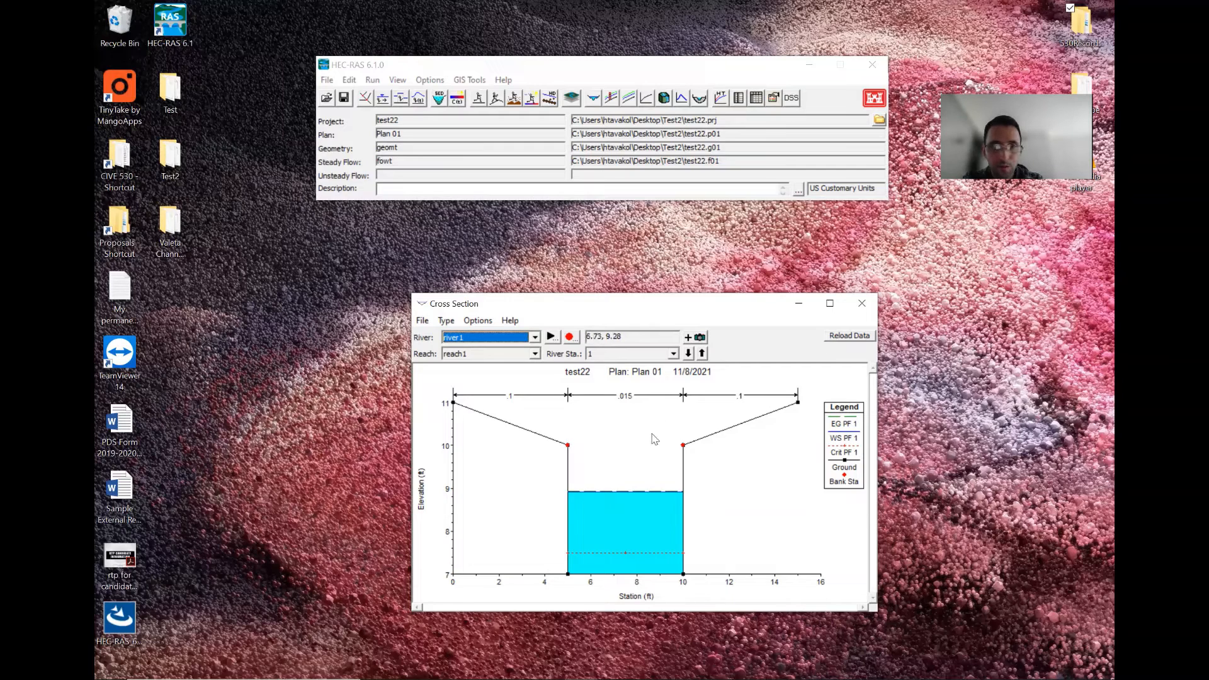
pyautogui.click(701, 353)
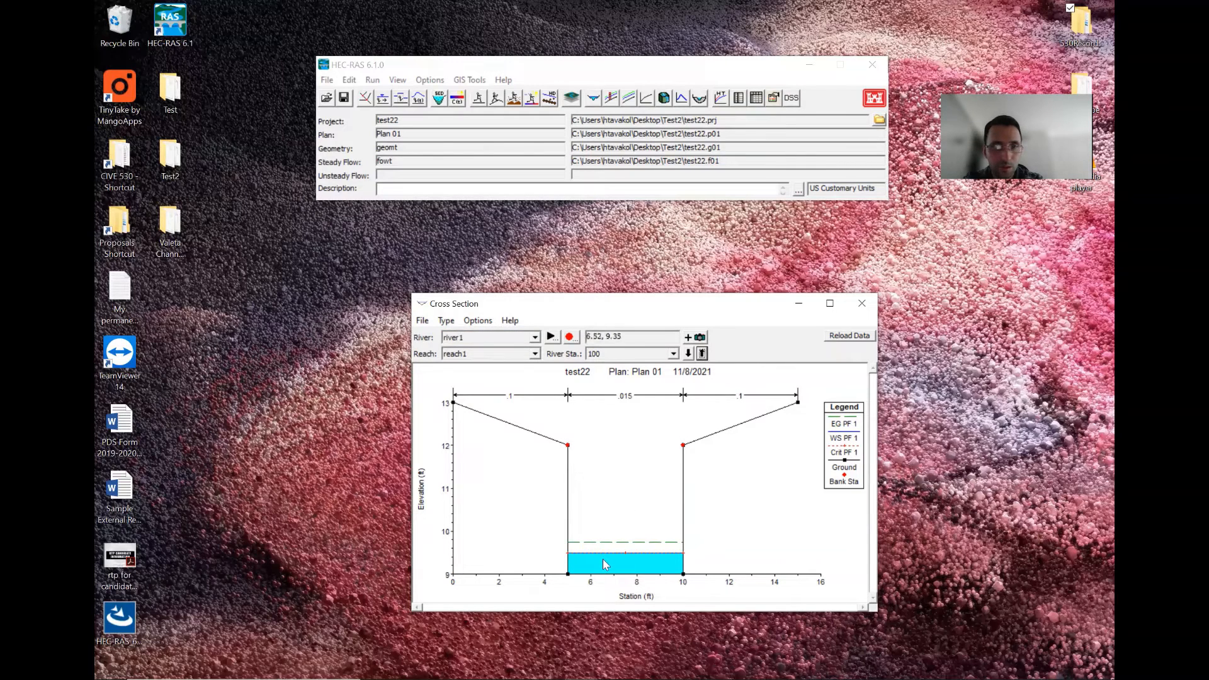
pyautogui.click(861, 303)
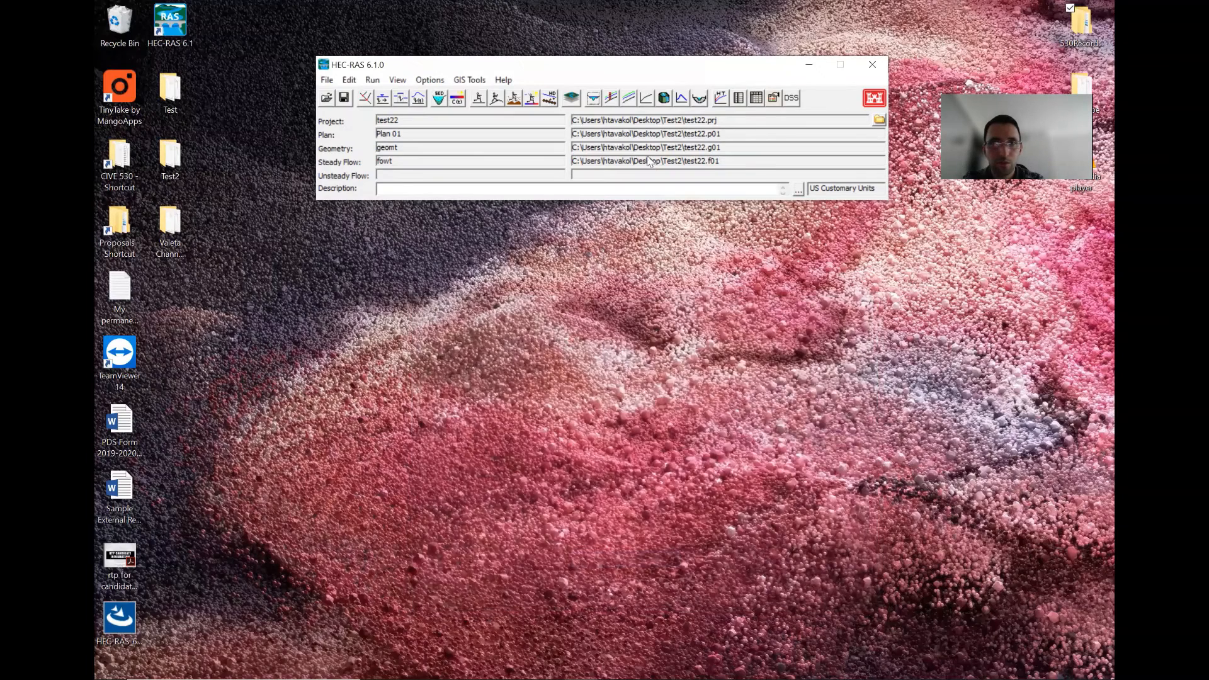
pyautogui.click(611, 97)
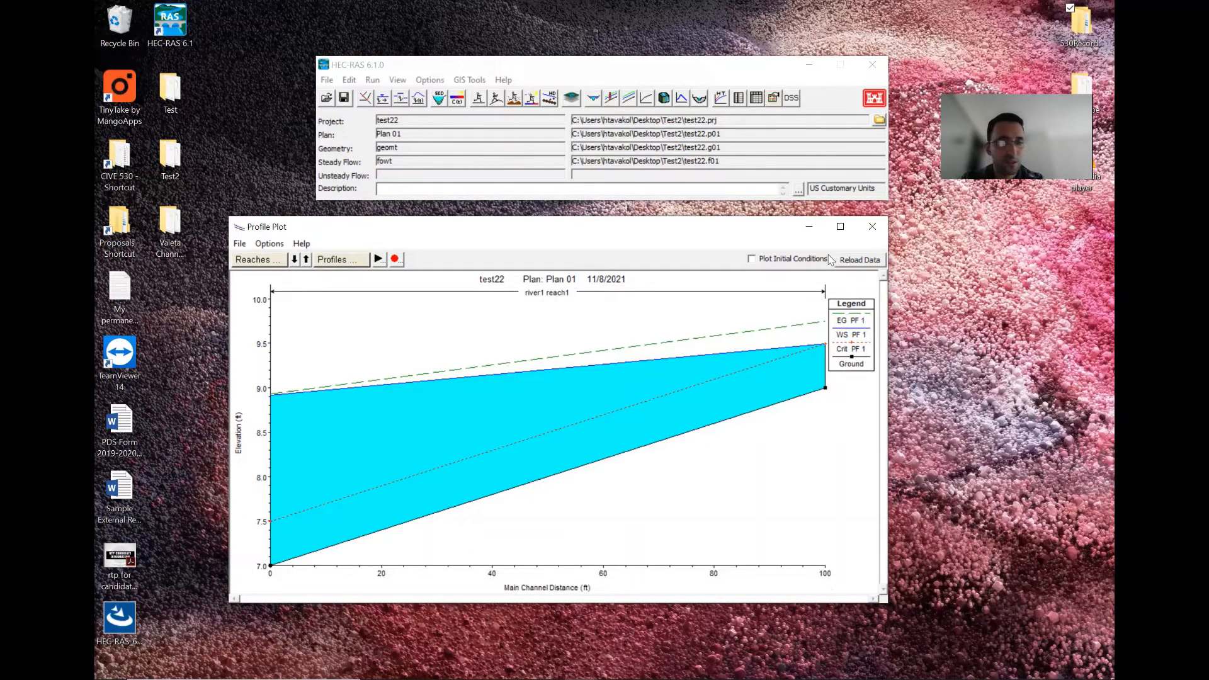
pyautogui.click(872, 227)
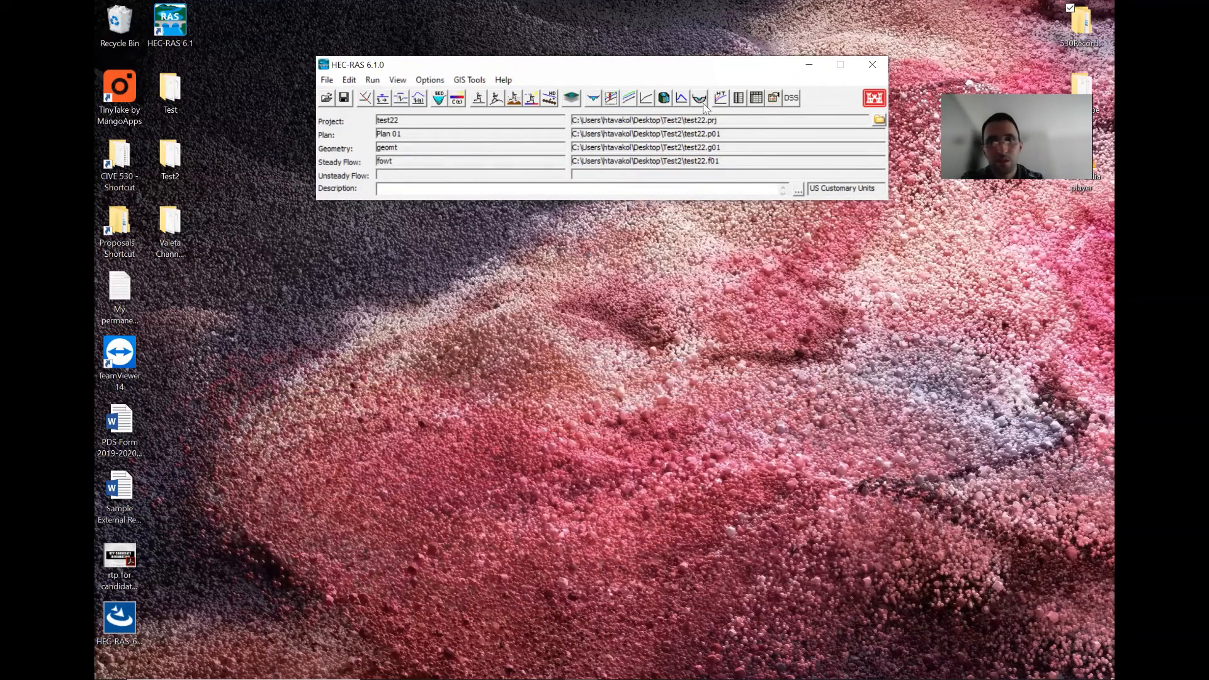
# Launch the old 3D viewer, rotate the perspective plot of the reach to a rotation angle of 4, and close it.
pyautogui.click(664, 98)
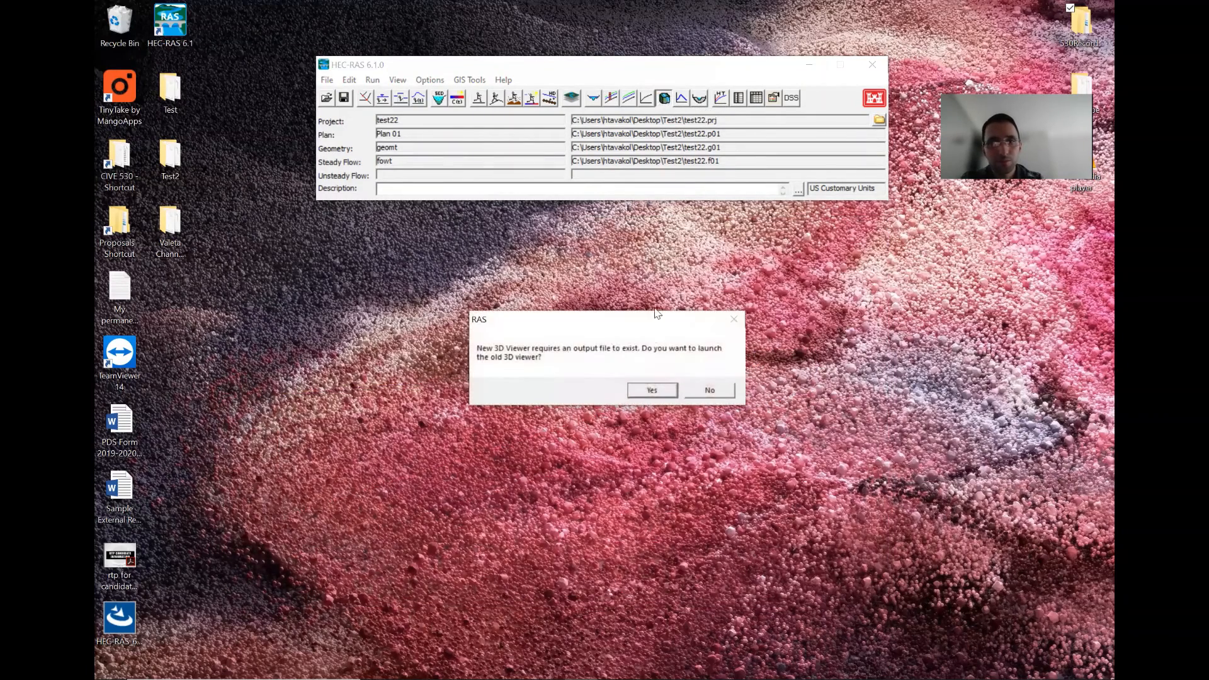
pyautogui.click(640, 391)
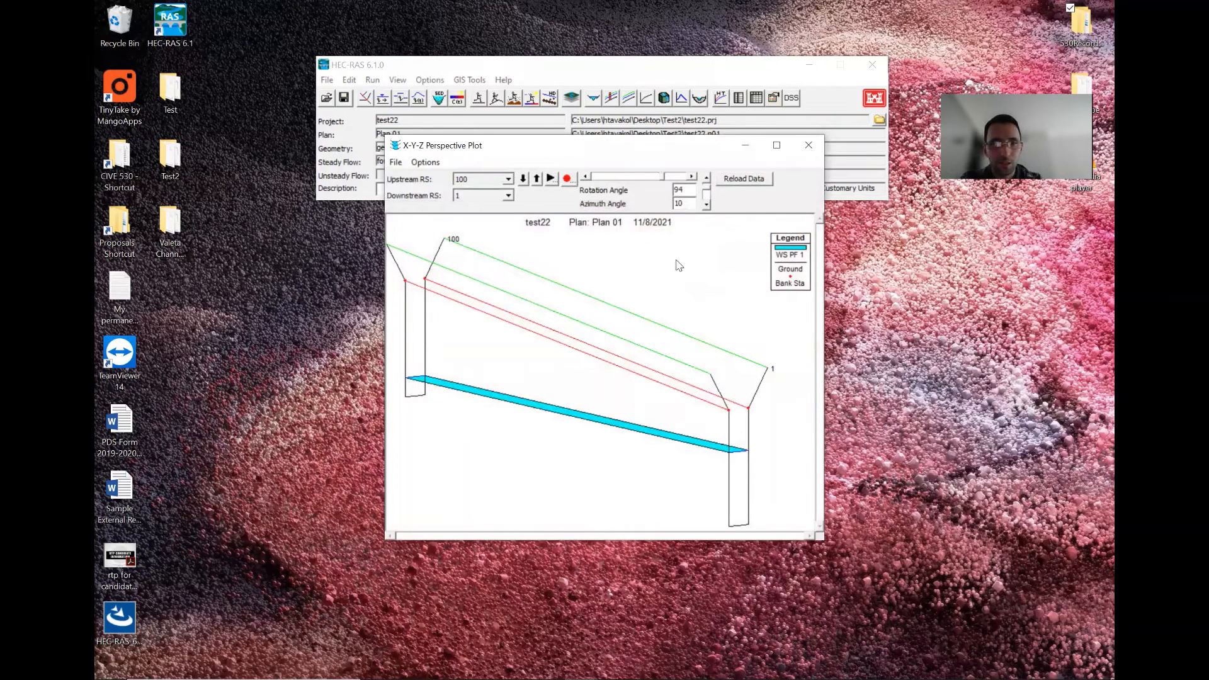
pyautogui.click(586, 178)
pyautogui.click(587, 178)
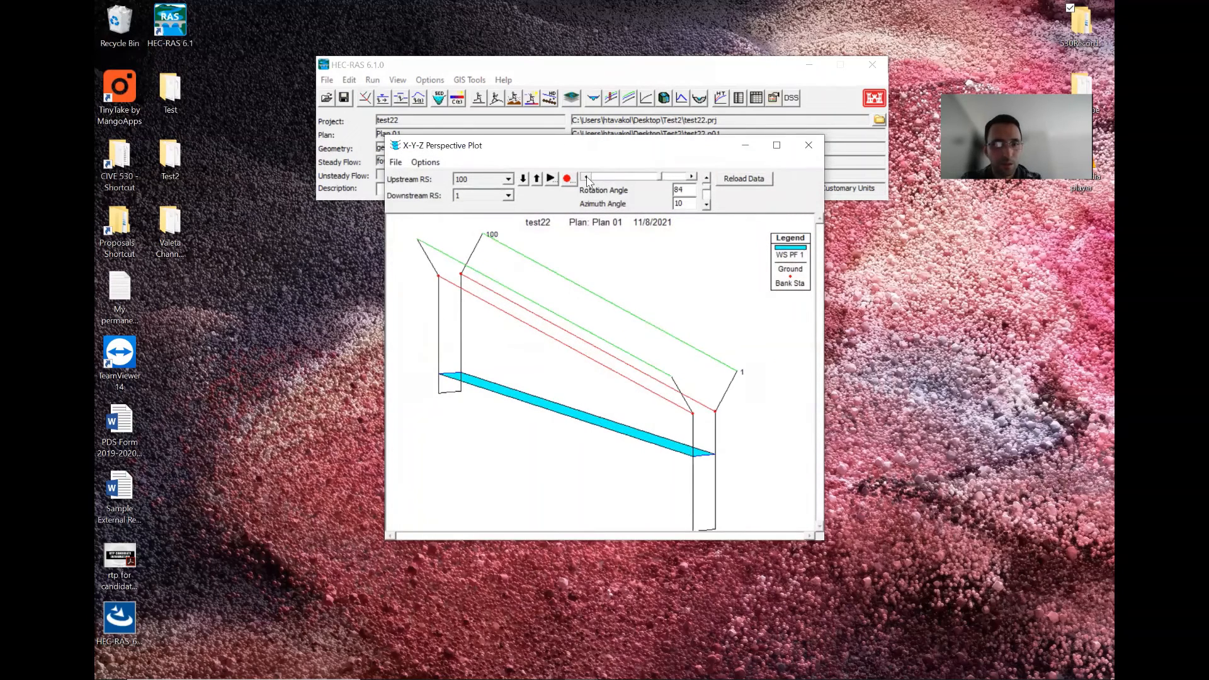
pyautogui.click(587, 177)
pyautogui.click(586, 178)
pyautogui.click(586, 178)
pyautogui.click(587, 178)
pyautogui.click(586, 178)
pyautogui.click(587, 178)
pyautogui.click(587, 178)
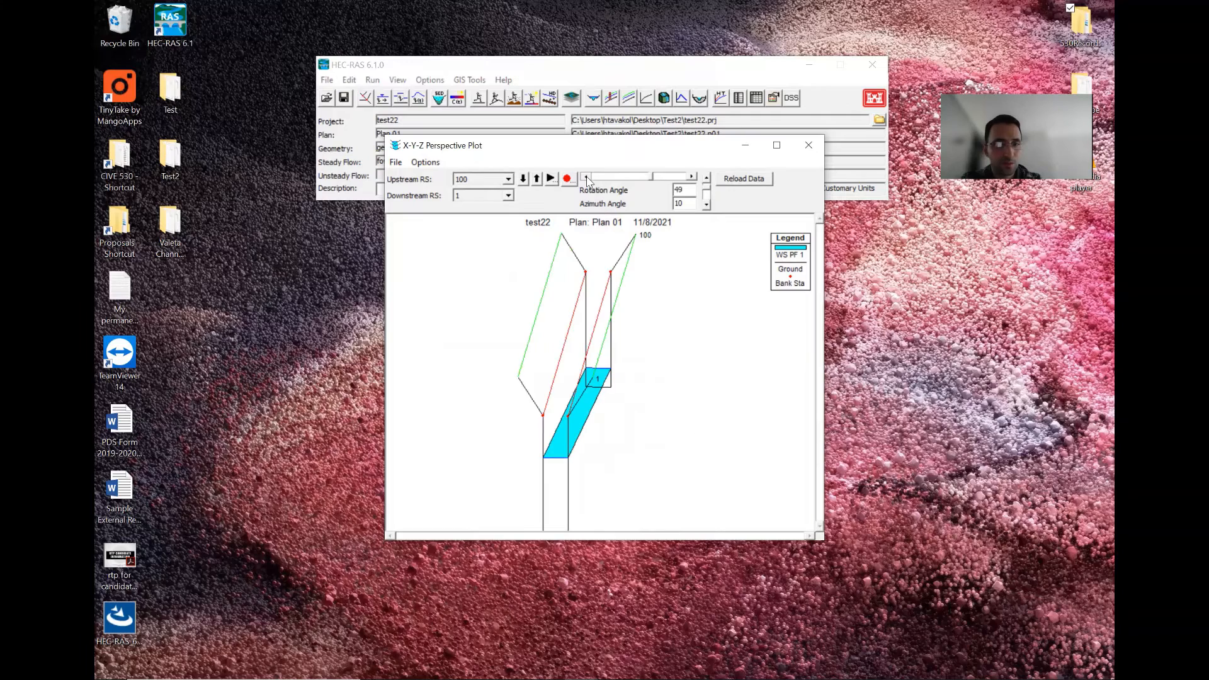
pyautogui.click(586, 178)
pyautogui.click(586, 178)
pyautogui.click(586, 178)
pyautogui.click(586, 178)
pyautogui.click(587, 177)
pyautogui.click(586, 177)
pyautogui.click(586, 178)
pyautogui.click(586, 177)
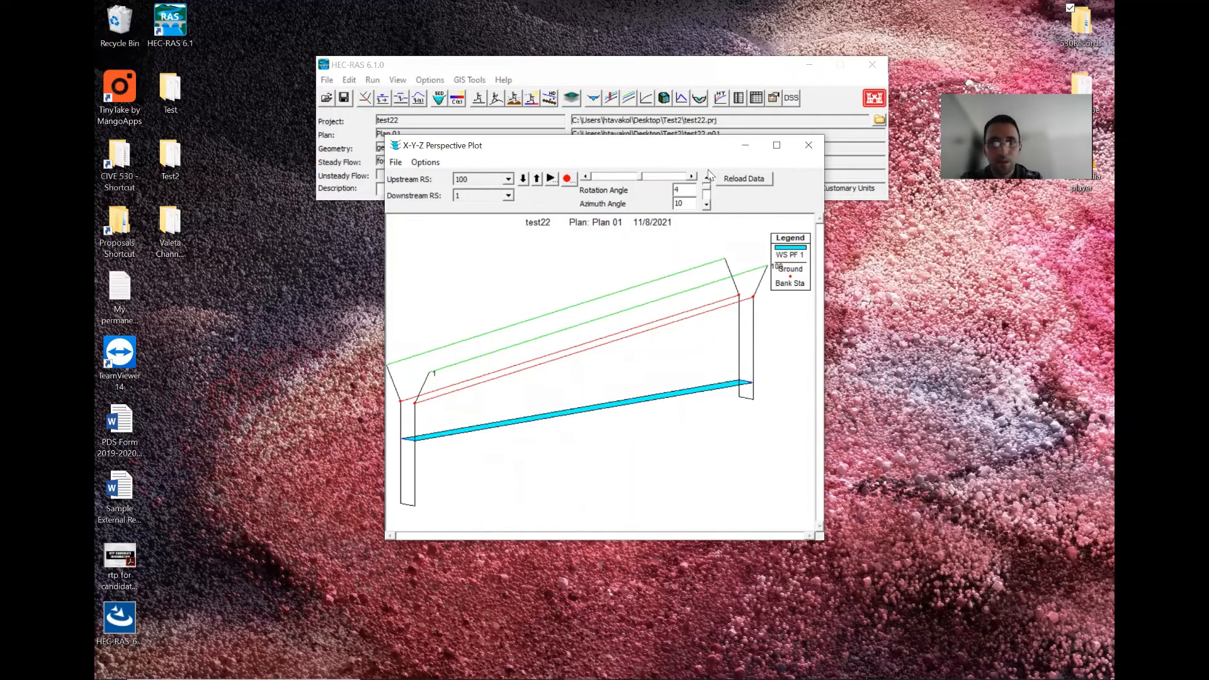
pyautogui.click(809, 145)
# Check the channel velocity and Froude number of river station 1 in the profile output table, and close the table.
pyautogui.click(755, 99)
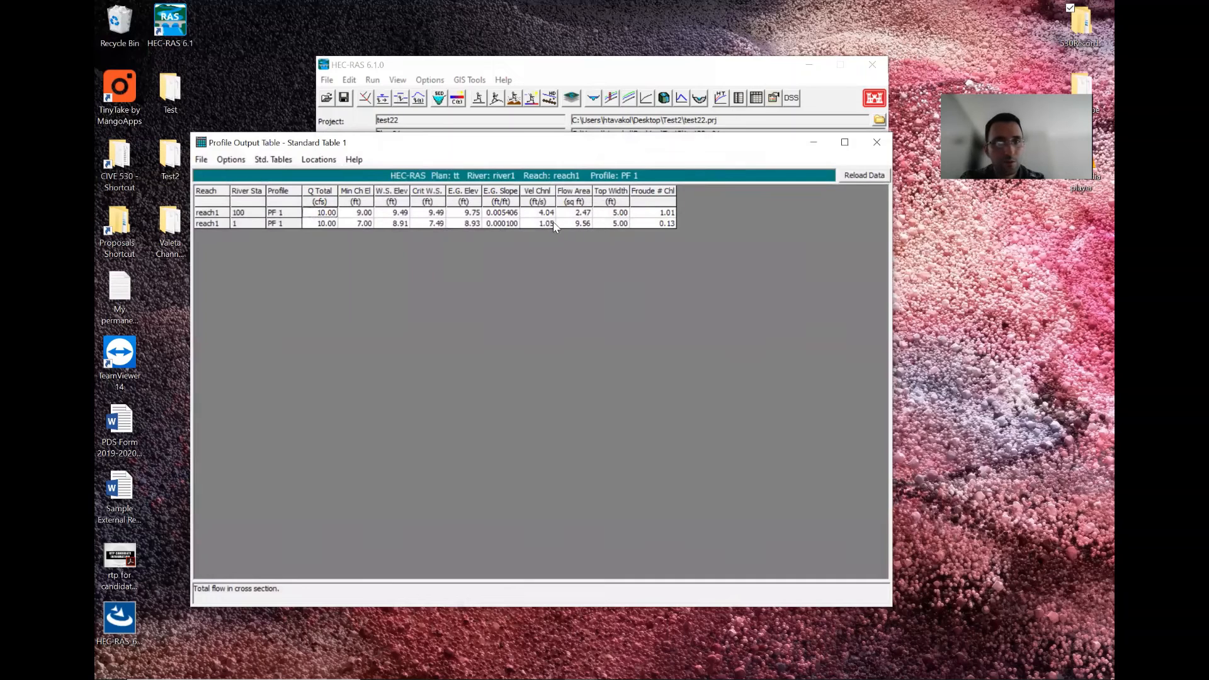
pyautogui.click(546, 224)
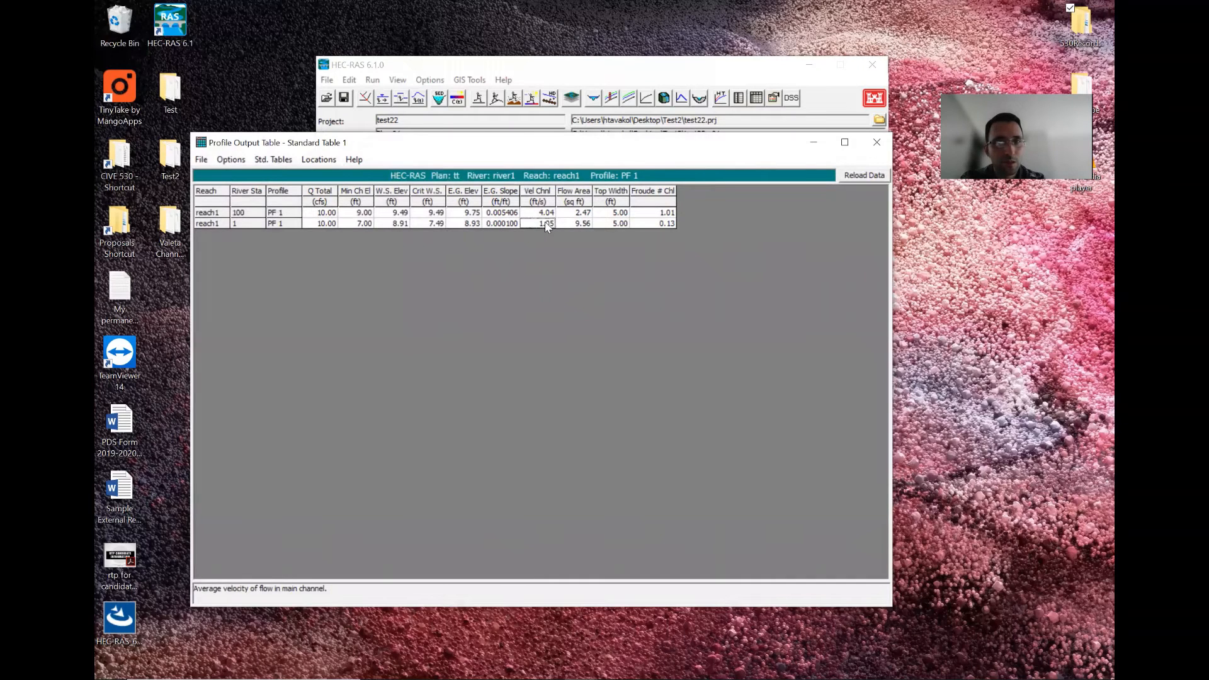
pyautogui.click(668, 224)
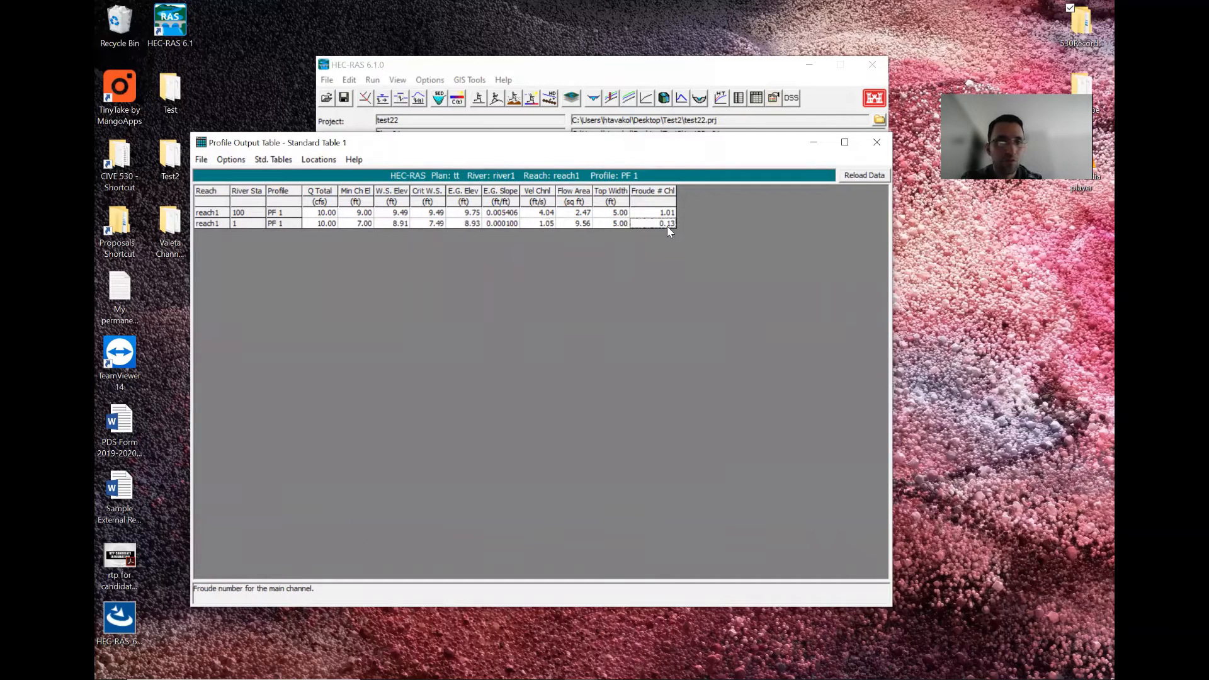
pyautogui.click(870, 147)
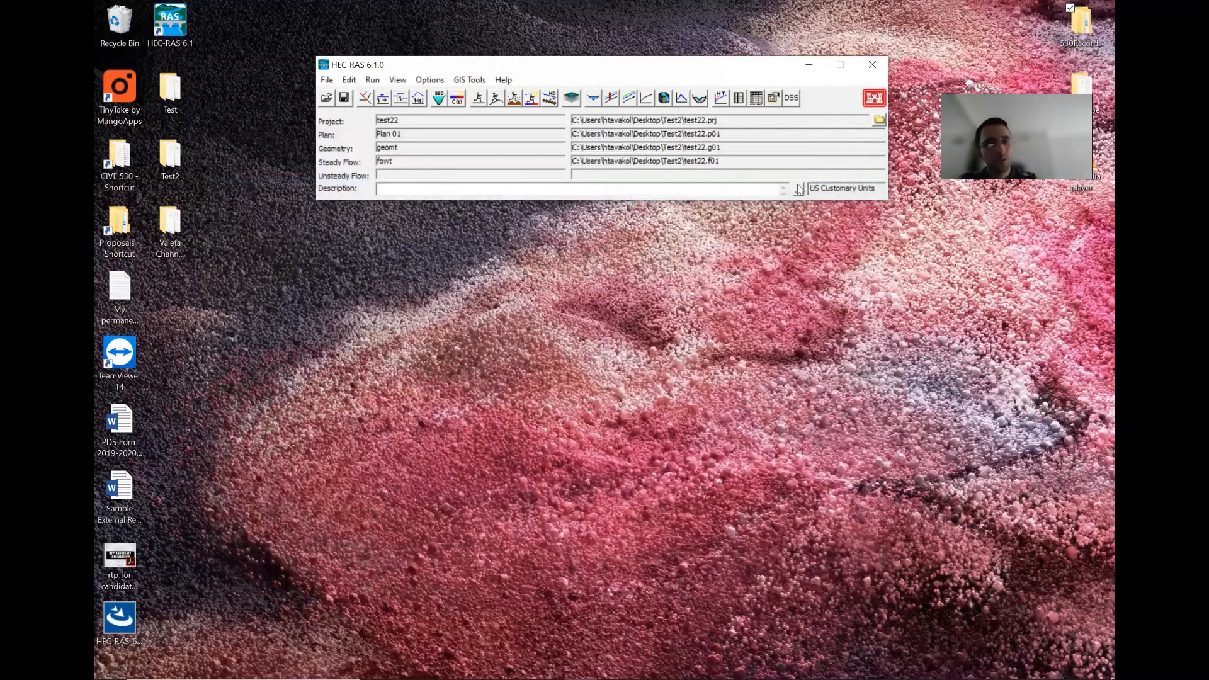
# Set the number of steady flow profiles to 2, give PF 2 a flow of 50 cfs, apply the data and close the editor.
pyautogui.click(384, 99)
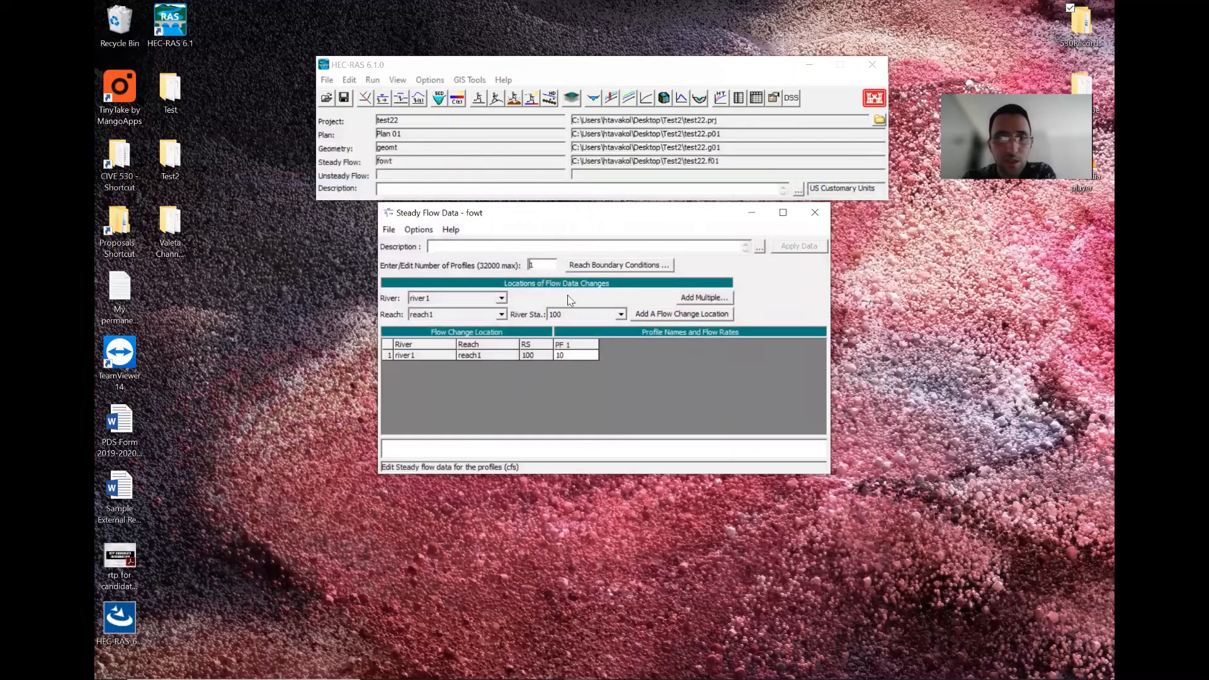
pyautogui.doubleClick(540, 265)
pyautogui.write('2')
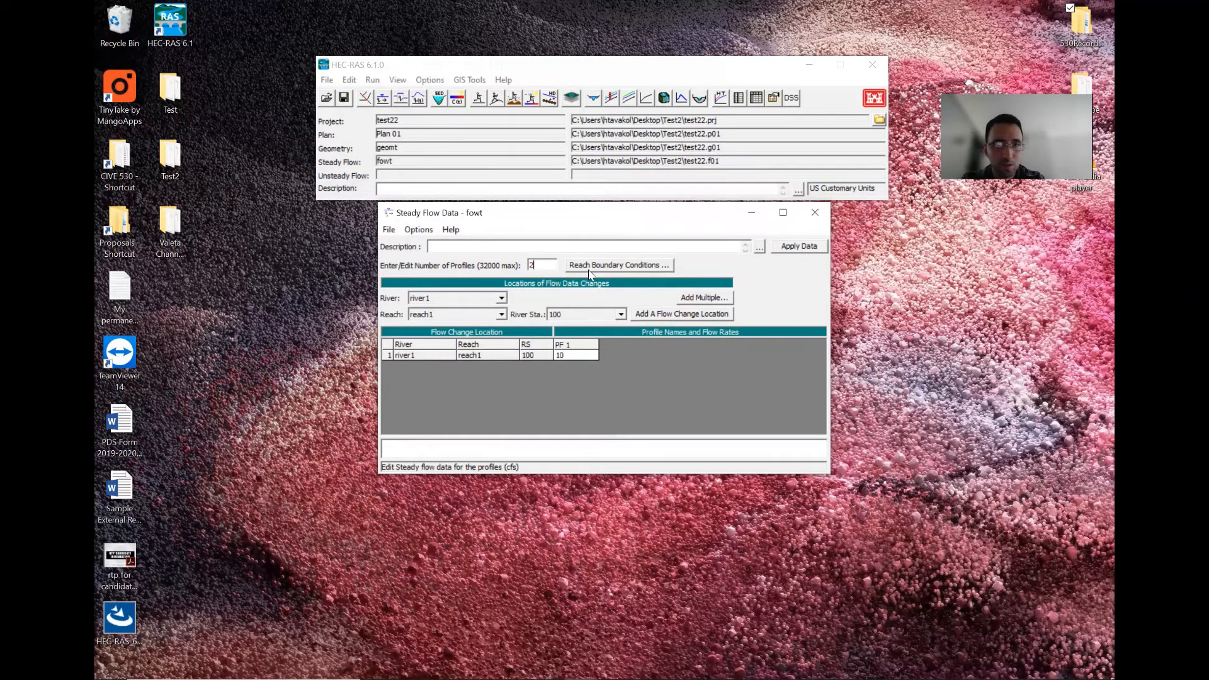
pyautogui.click(619, 265)
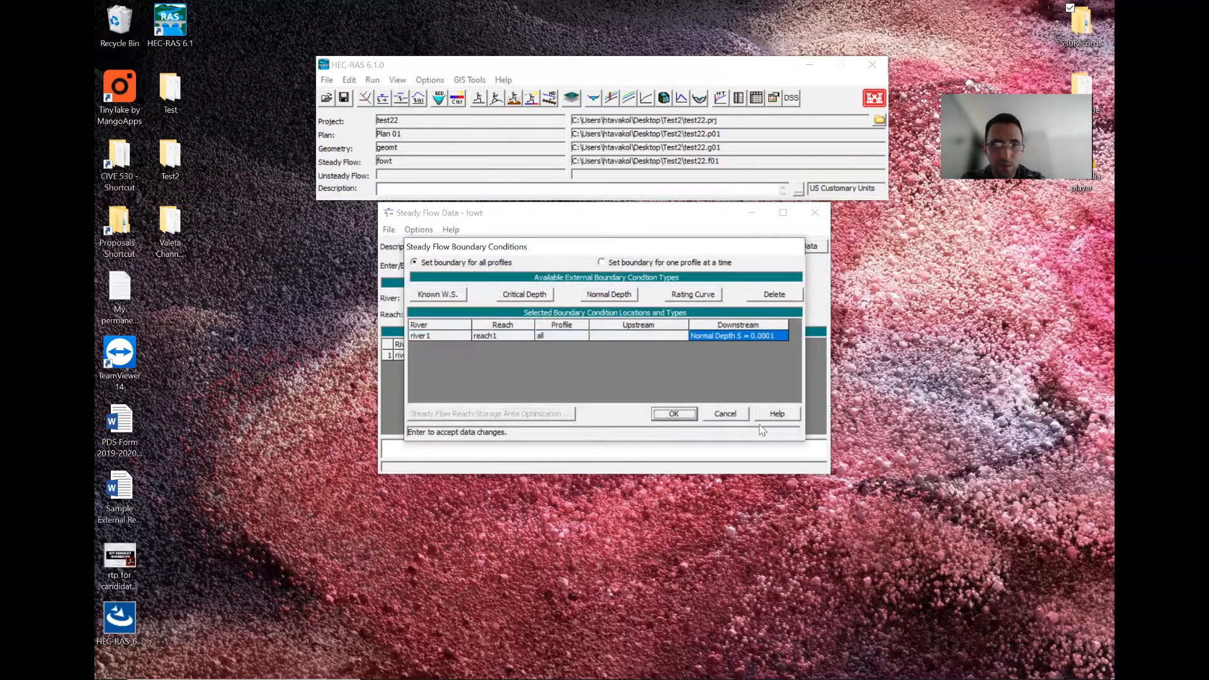
pyautogui.click(725, 413)
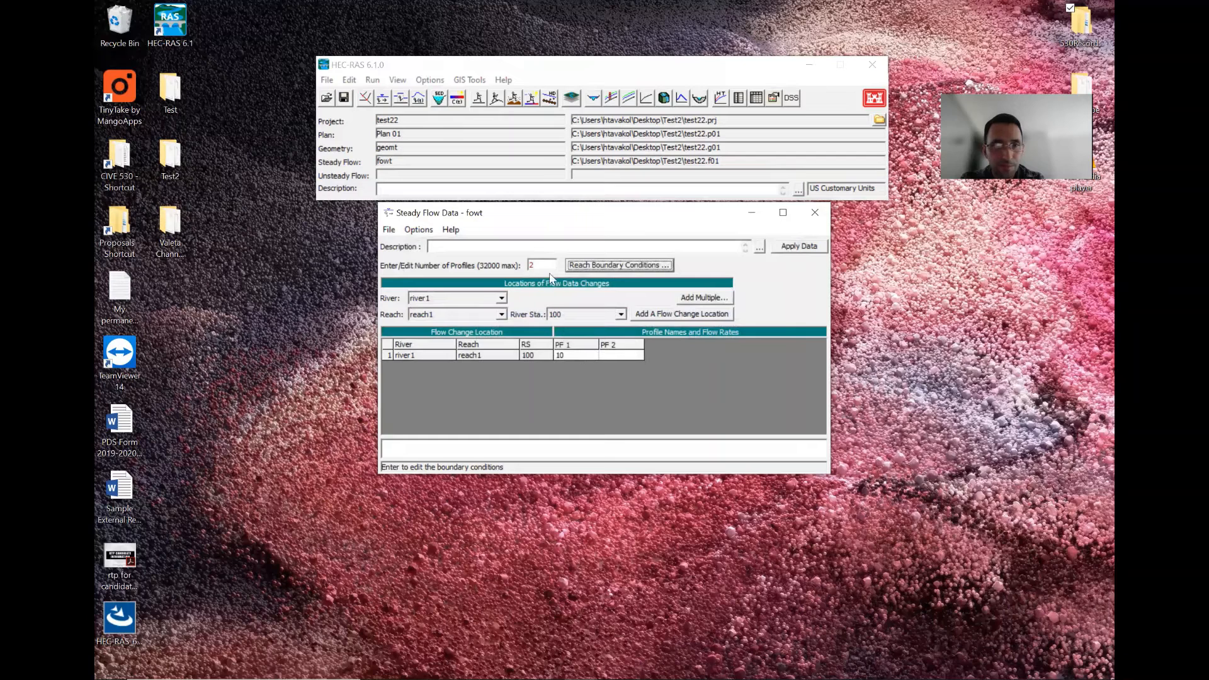
pyautogui.click(614, 356)
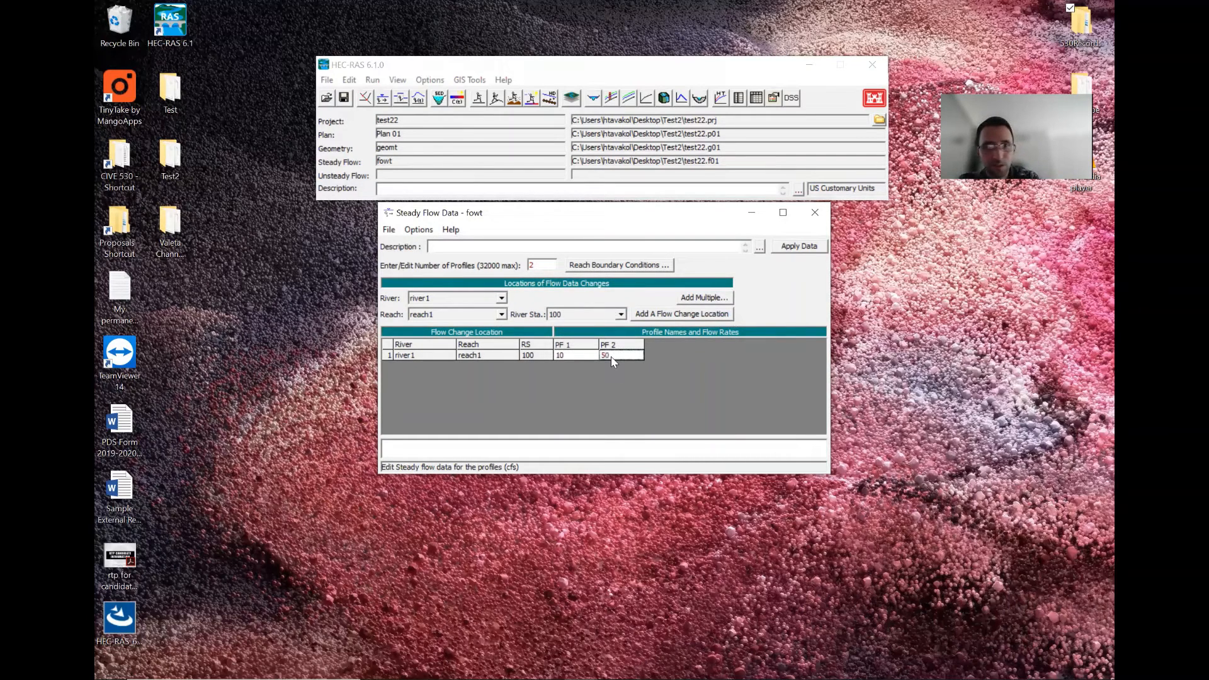
pyautogui.click(795, 247)
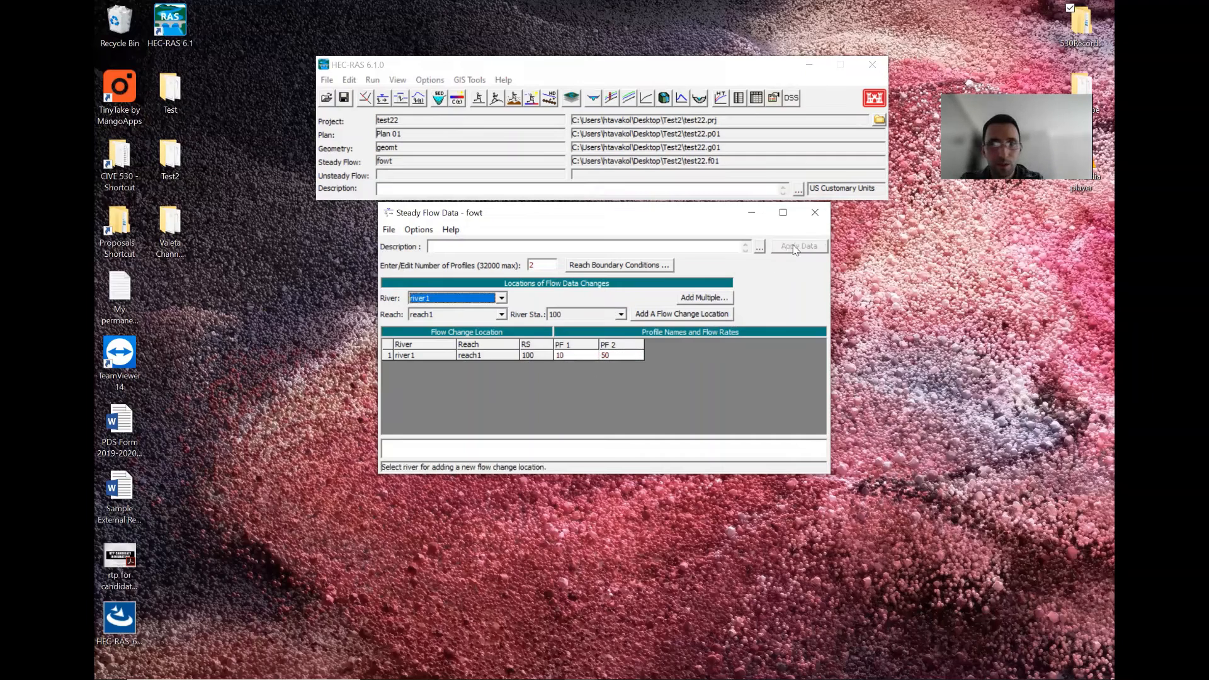
pyautogui.click(815, 212)
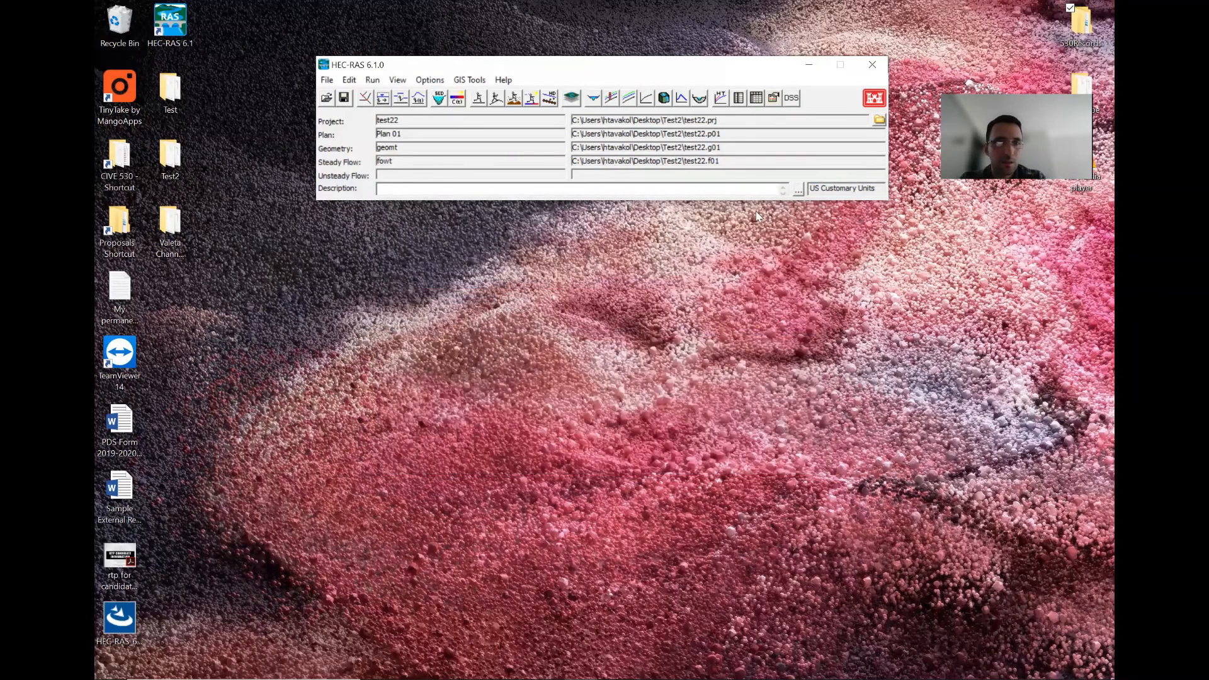
# Compute the steady flow simulation for both profiles and close the computation report.
pyautogui.click(480, 99)
pyautogui.click(569, 415)
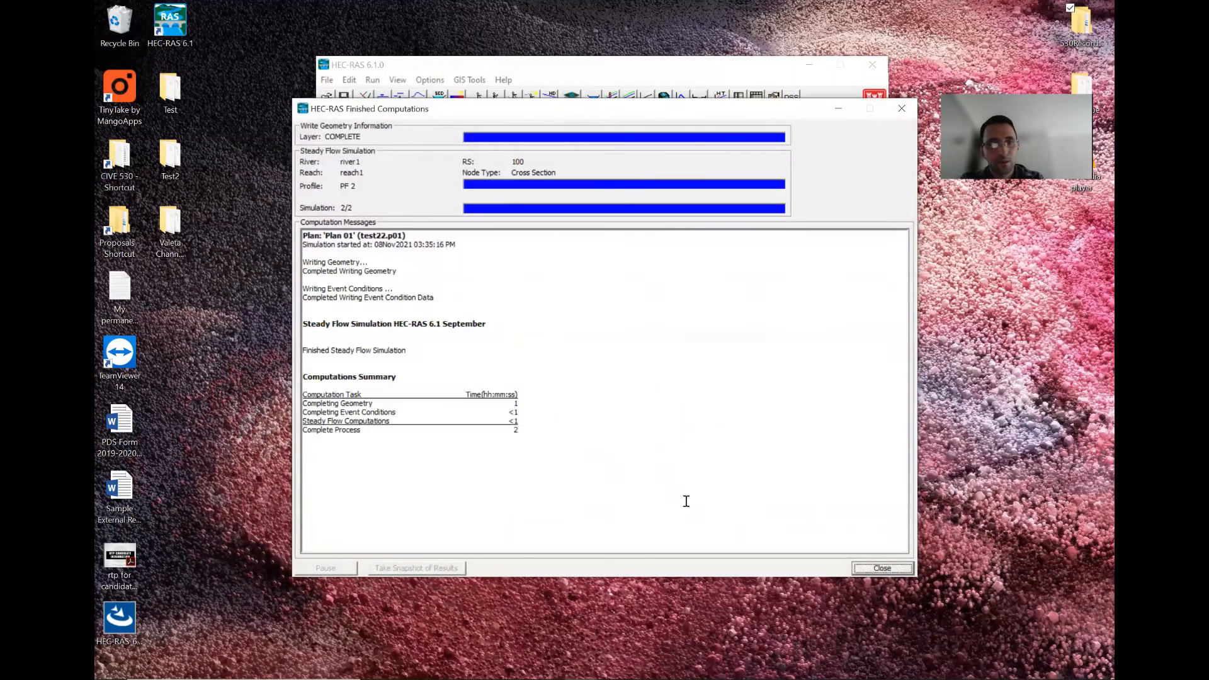
pyautogui.click(869, 567)
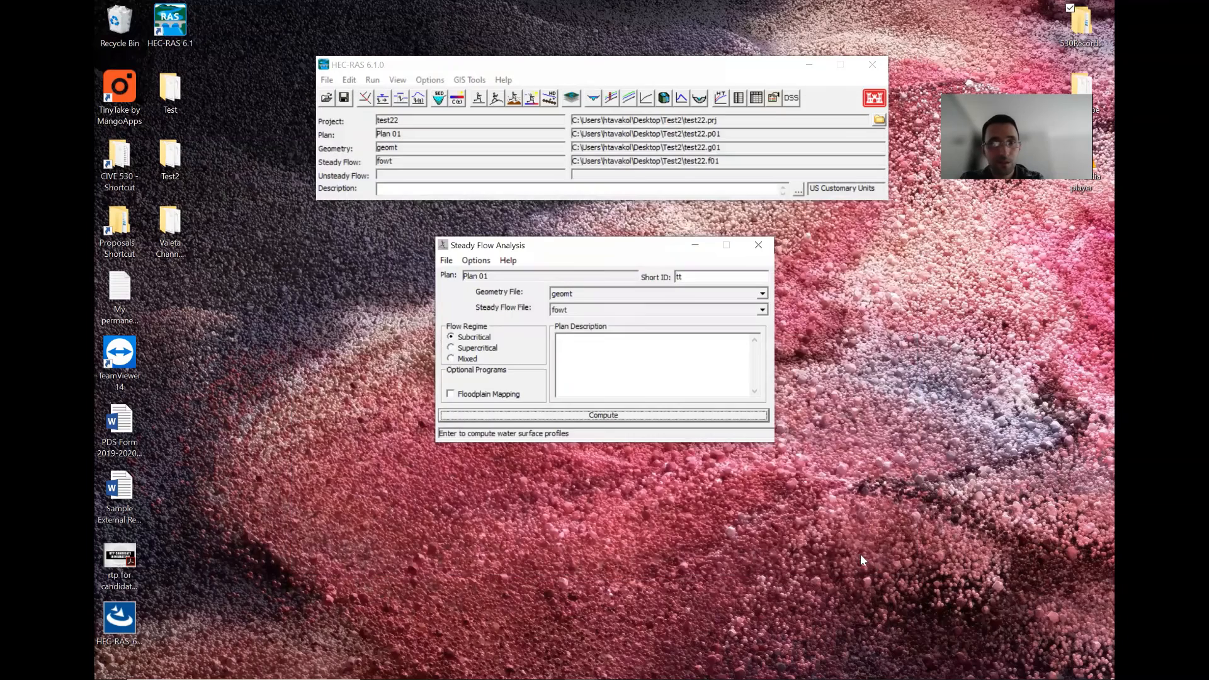
# Display PF 2 together with PF 1 in the water surface profile plot.
pyautogui.click(610, 99)
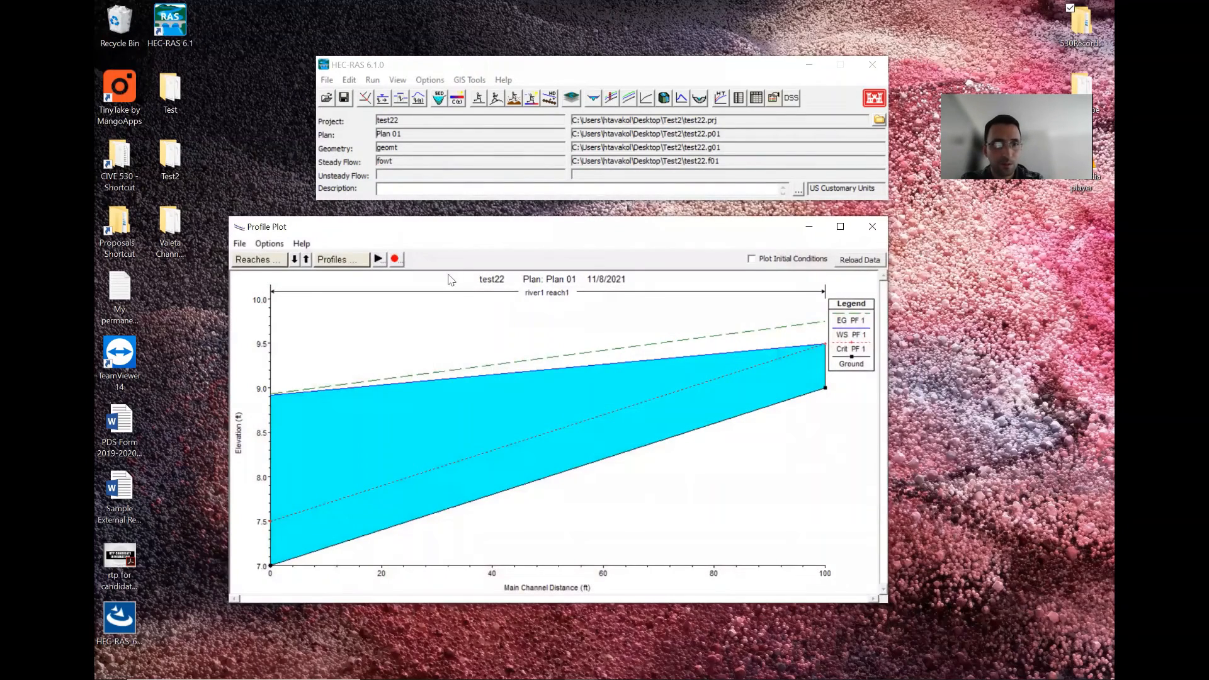
pyautogui.click(321, 261)
pyautogui.click(320, 284)
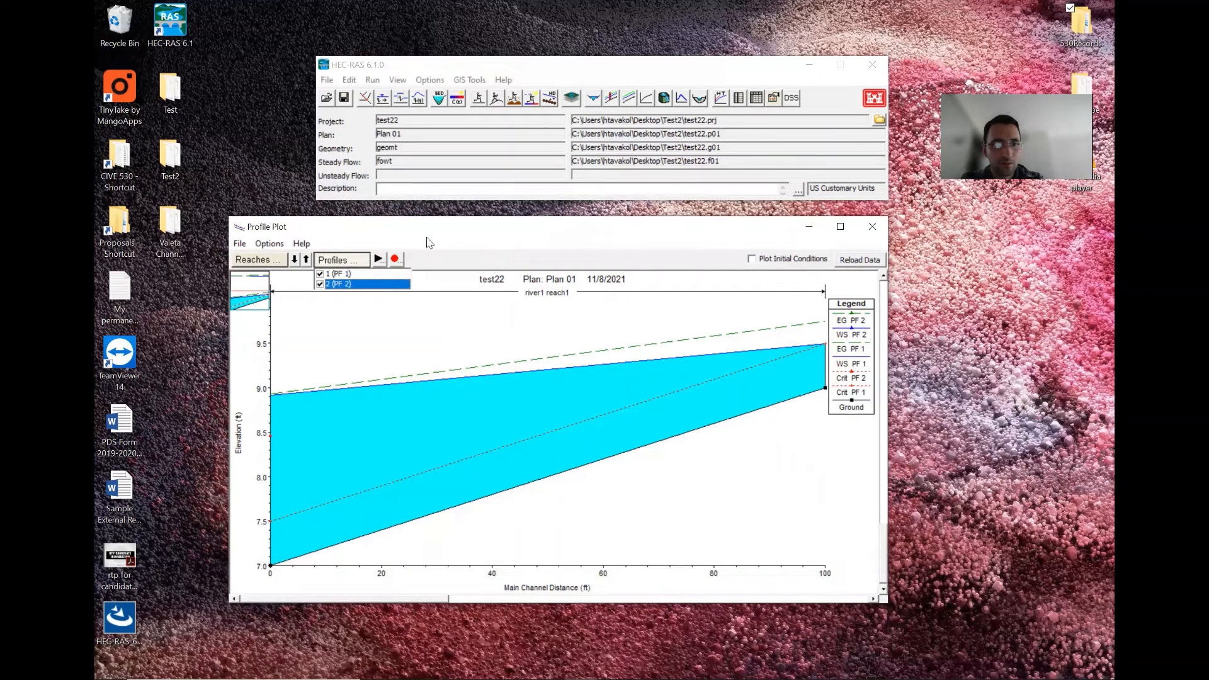
pyautogui.click(376, 329)
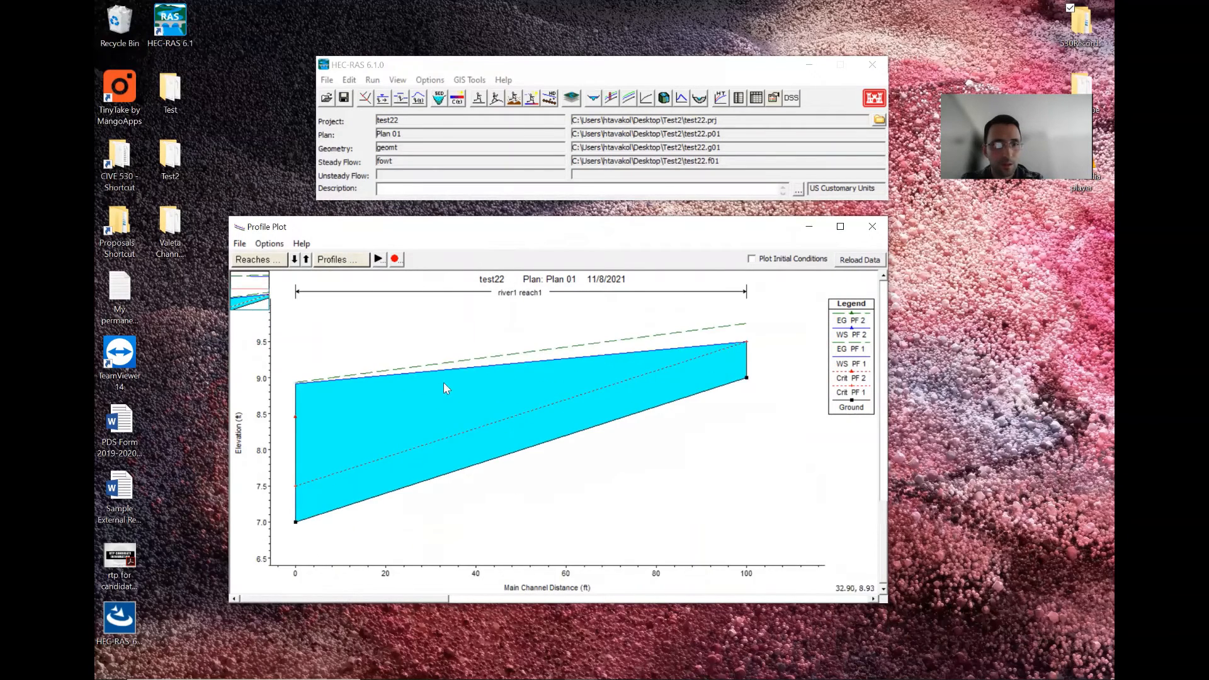
# Hide PF 1 in the profile plot, examine the water surface of PF 2 alone, and close the plot.
pyautogui.click(354, 262)
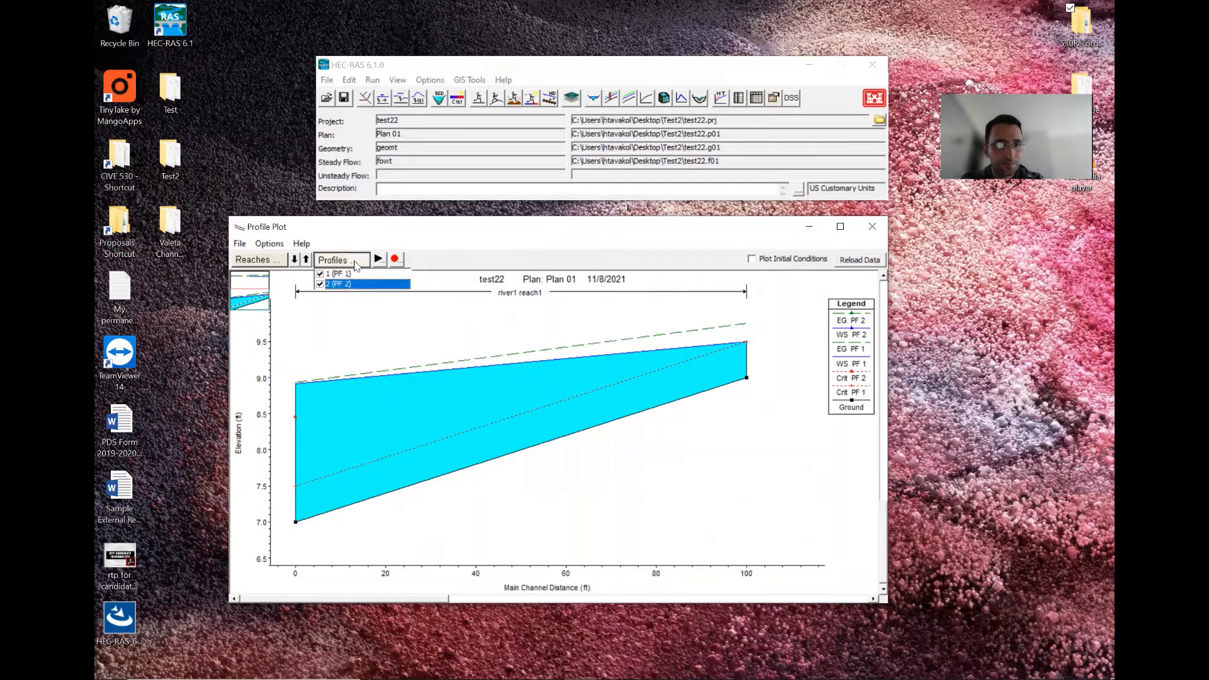
pyautogui.click(320, 275)
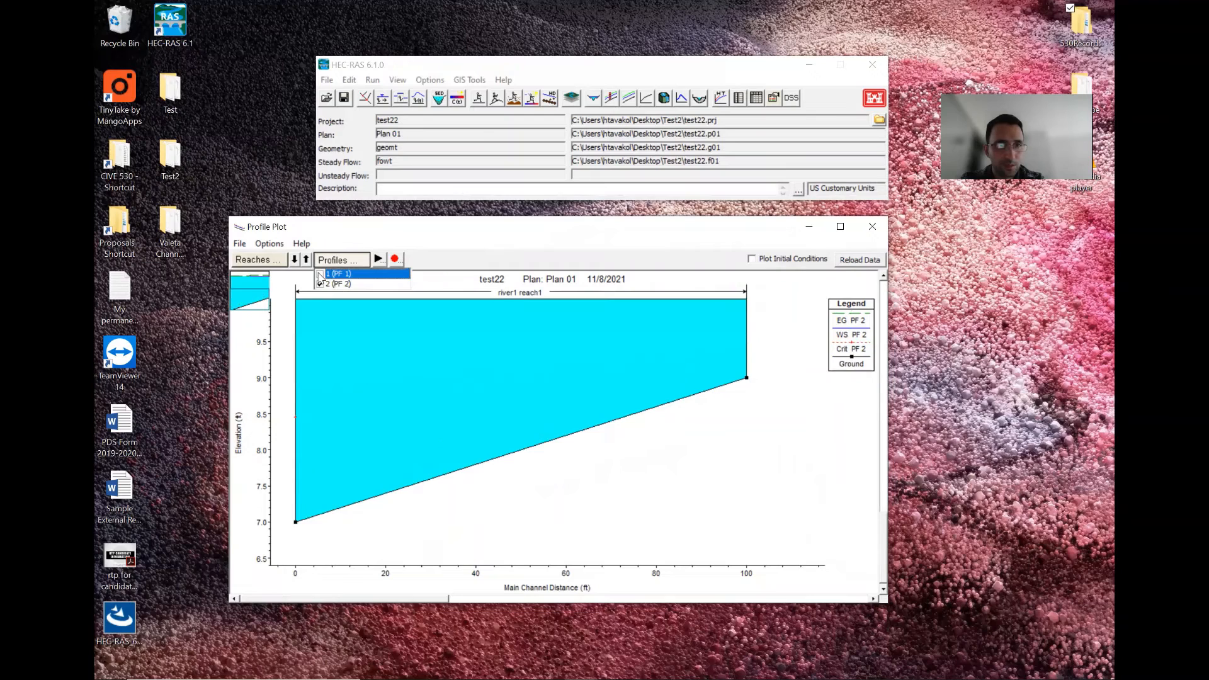
pyautogui.click(378, 321)
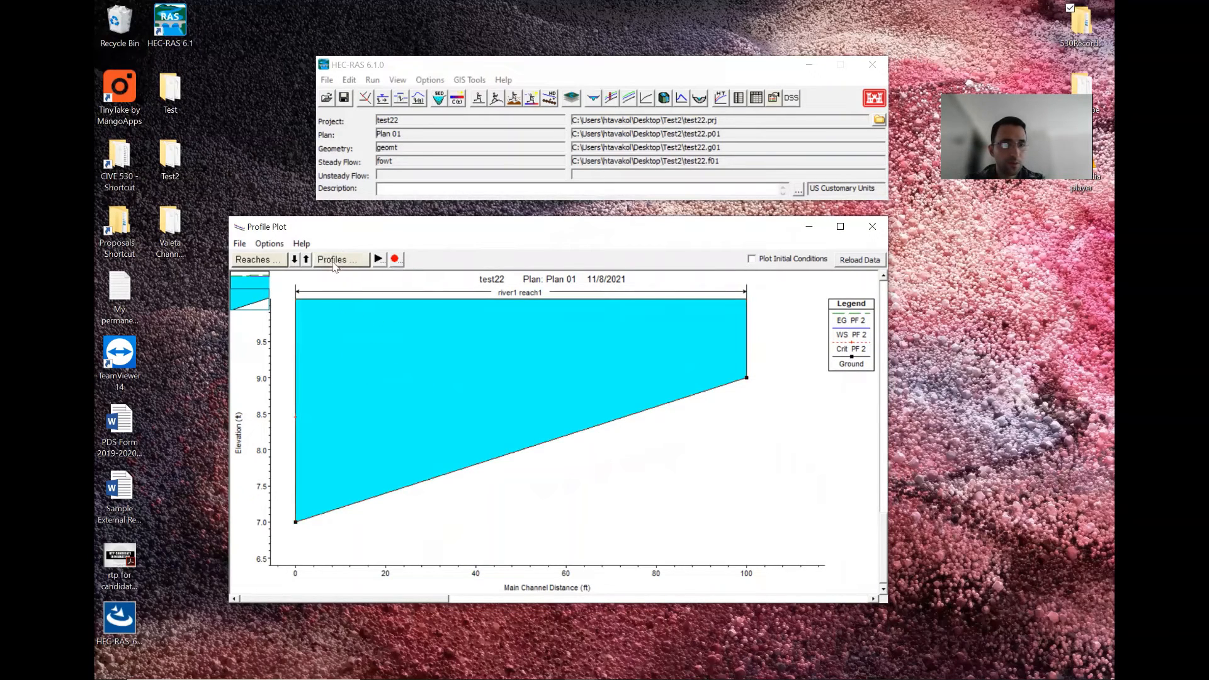
pyautogui.scroll(-2, 489, 399)
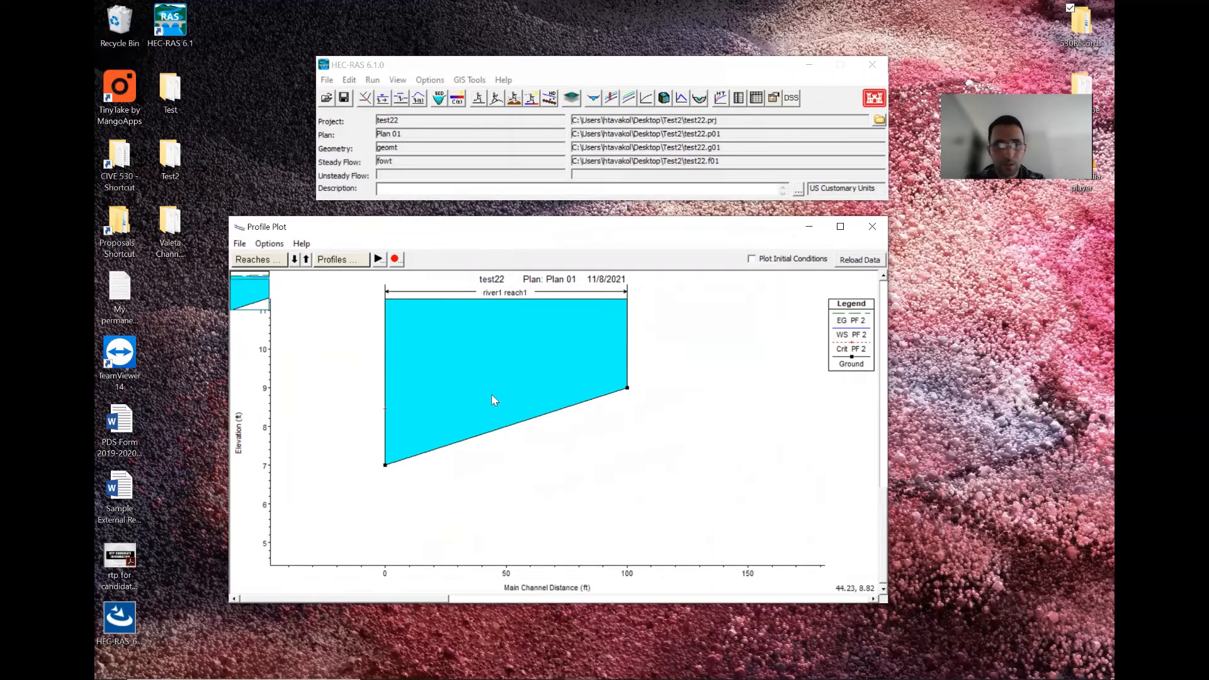
pyautogui.scroll(2, 495, 391)
pyautogui.scroll(-1, 547, 379)
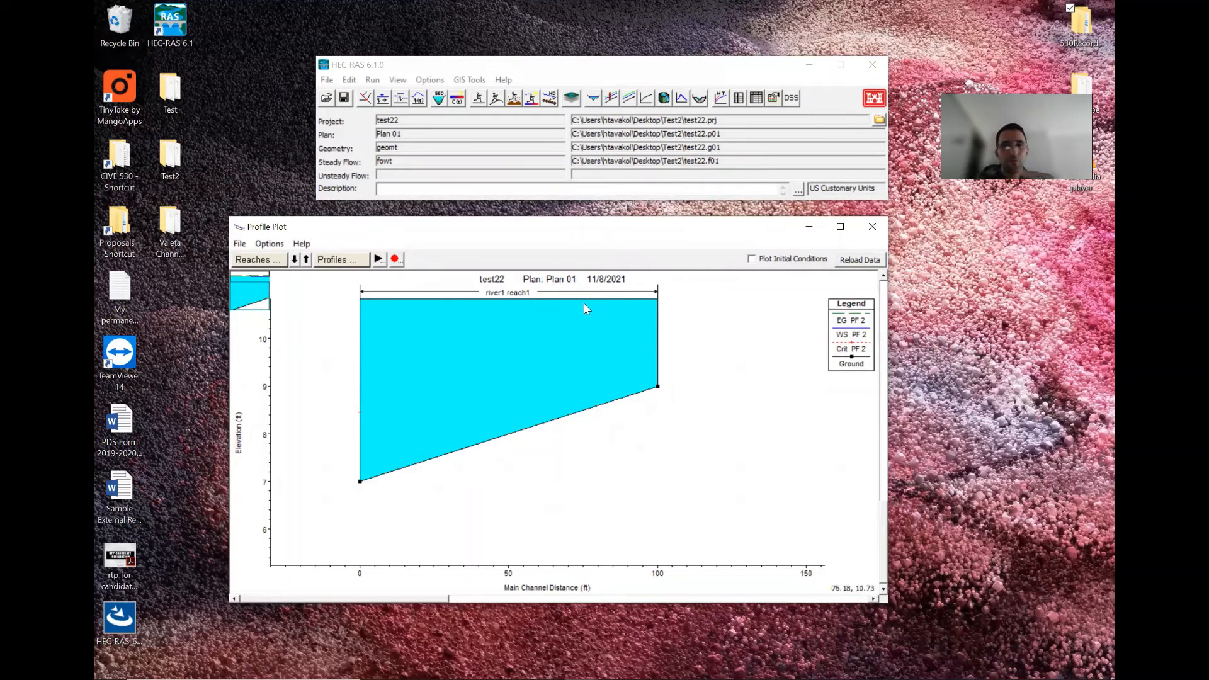
pyautogui.click(872, 226)
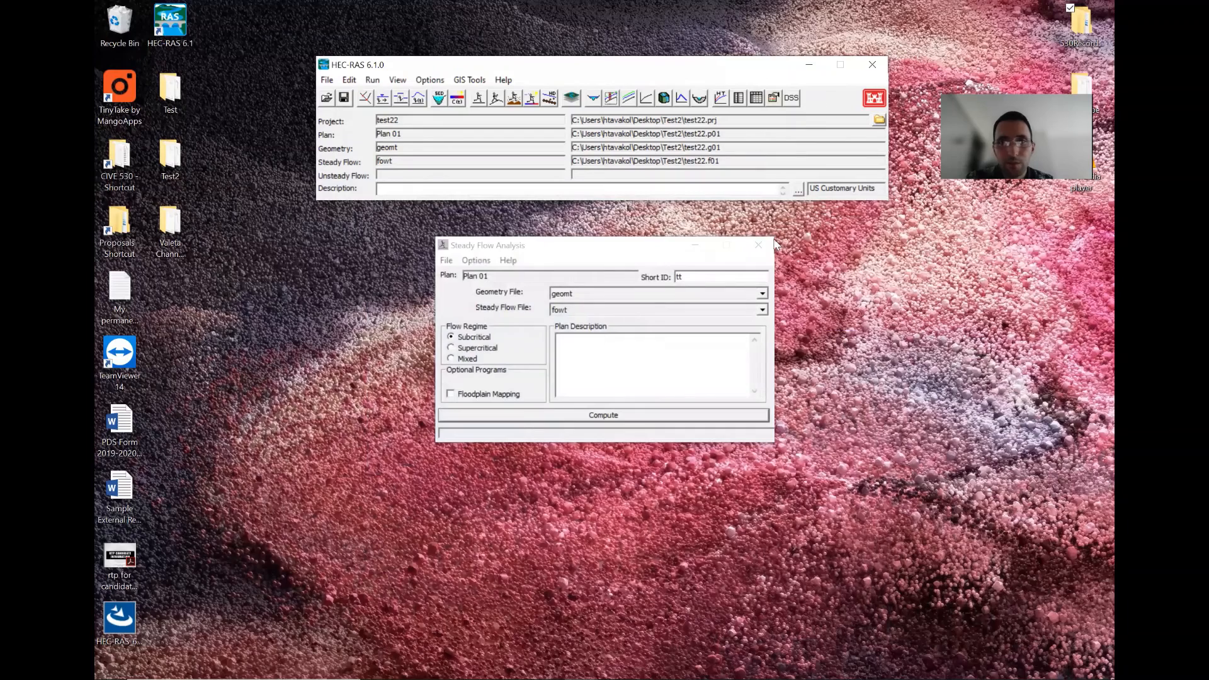
# Close the steady flow analysis window and compare the PF 2 water surface in the cross section plots of river stations 1 and 100.
pyautogui.click(758, 245)
pyautogui.click(593, 99)
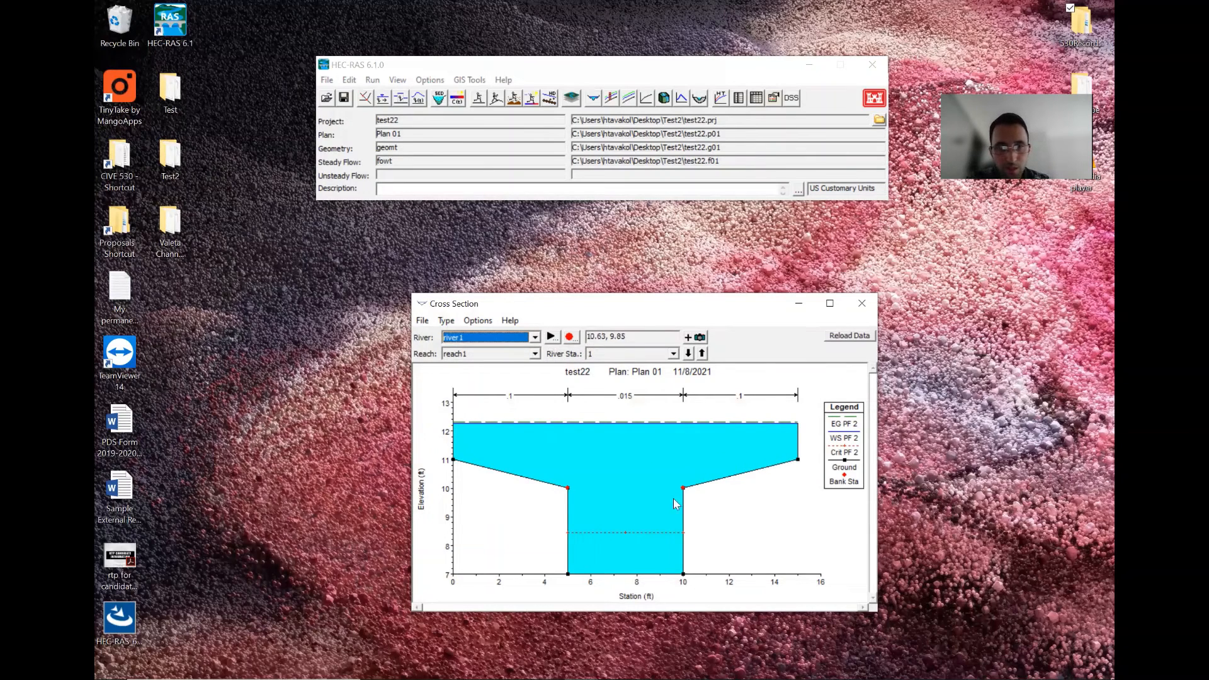
pyautogui.click(688, 354)
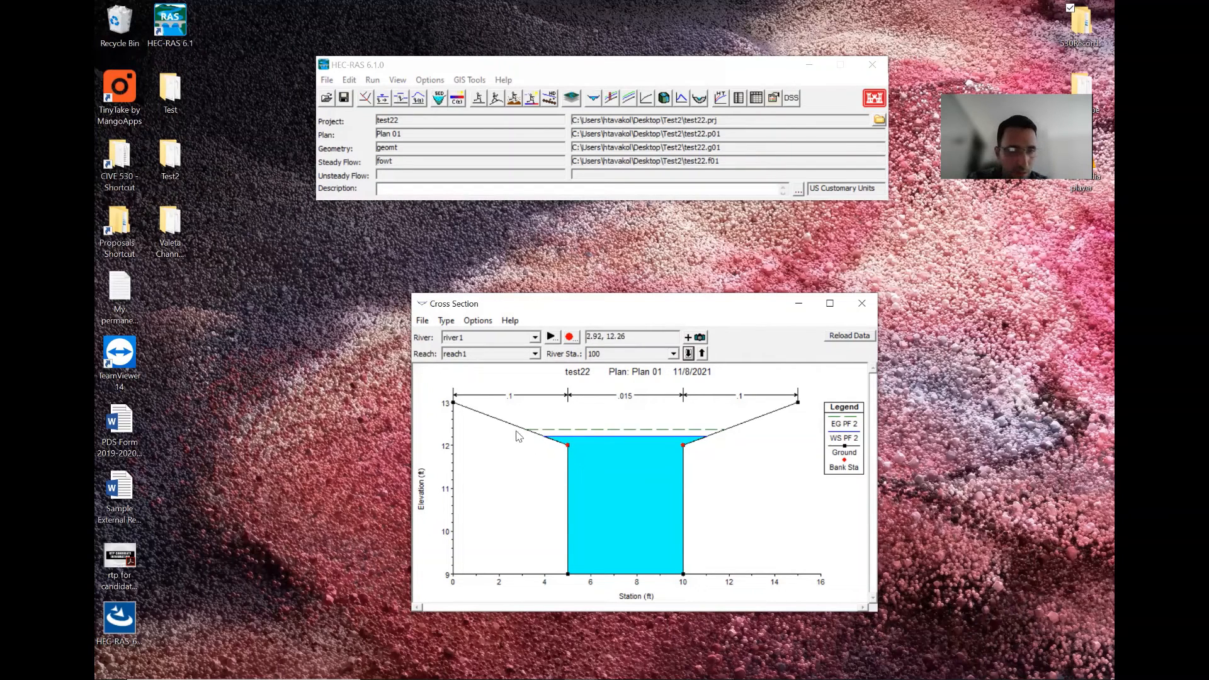
pyautogui.click(691, 355)
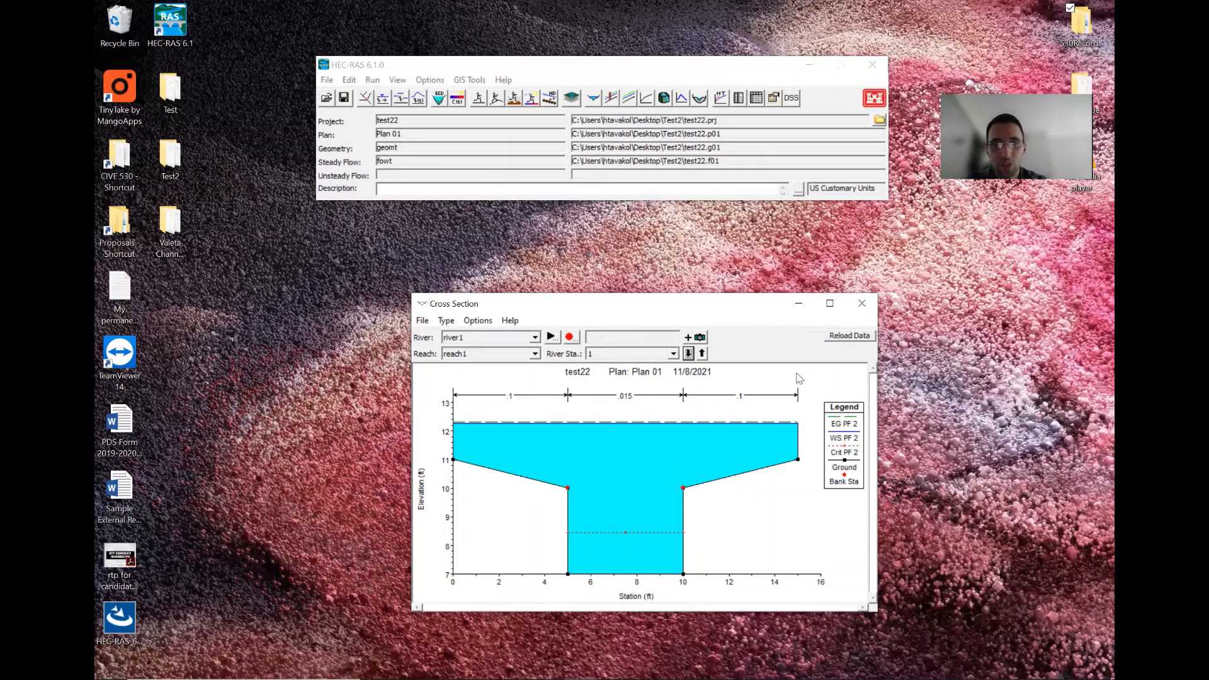
pyautogui.click(862, 303)
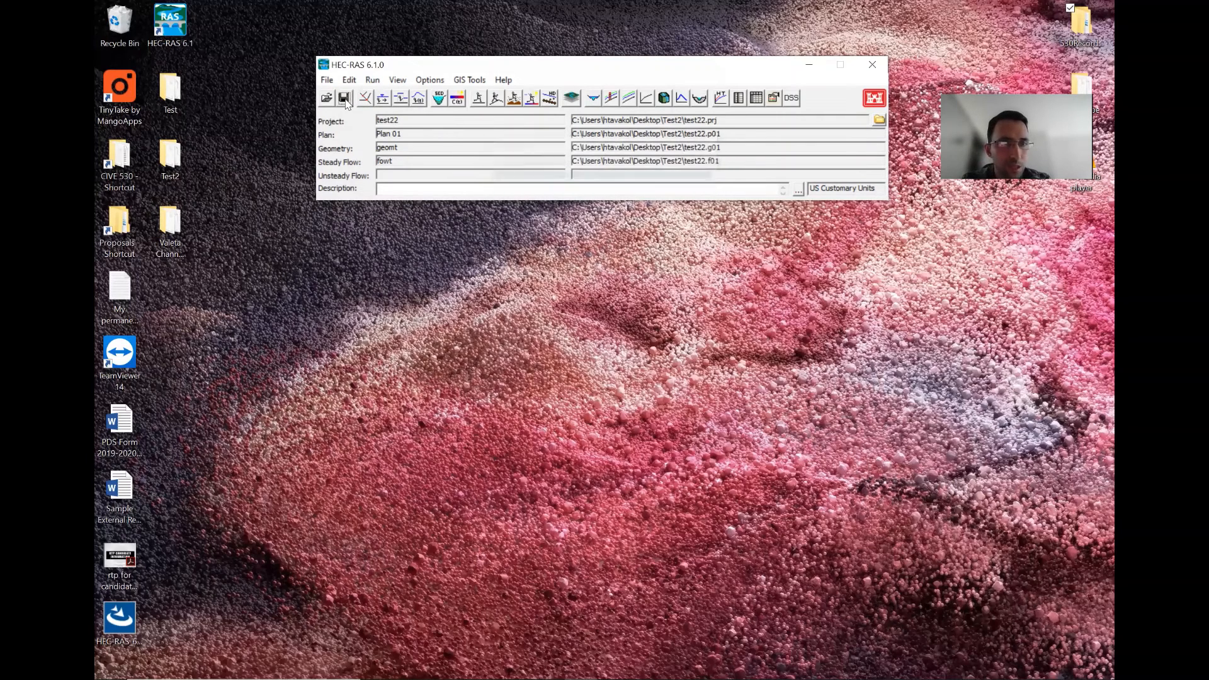
# Review the geometric data and steady flow data editors and the RAS Mapper, closing each one.
pyautogui.click(365, 101)
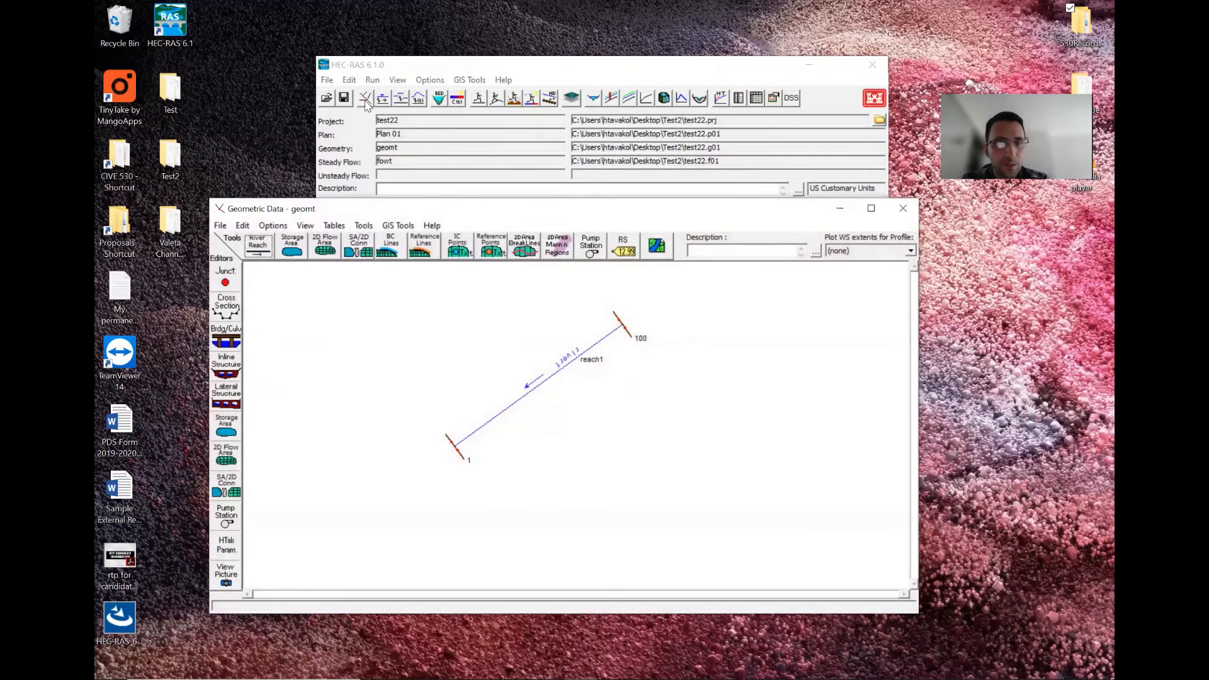
pyautogui.click(383, 99)
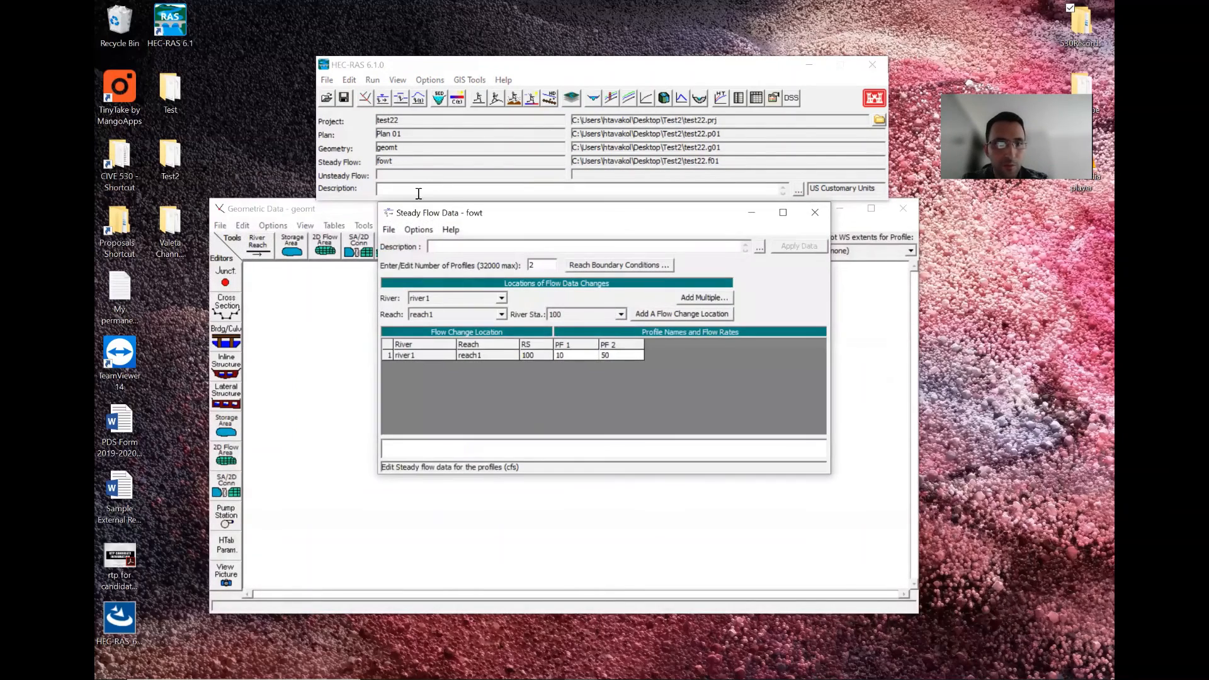
pyautogui.click(815, 212)
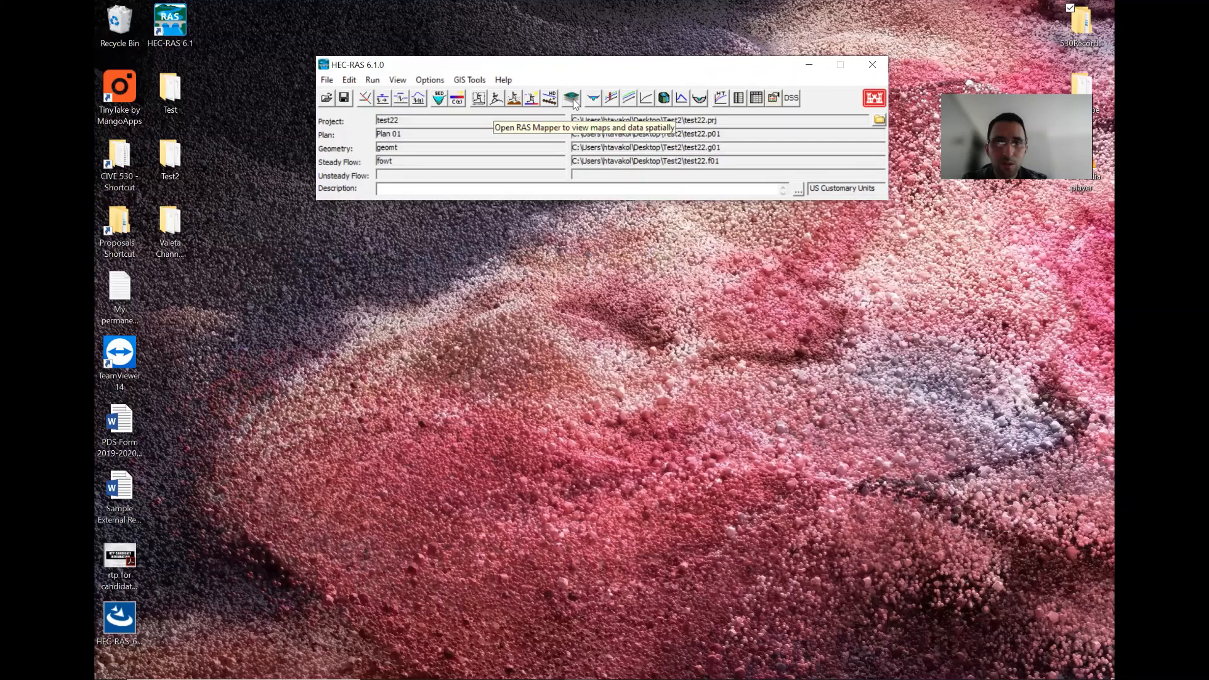
pyautogui.click(574, 101)
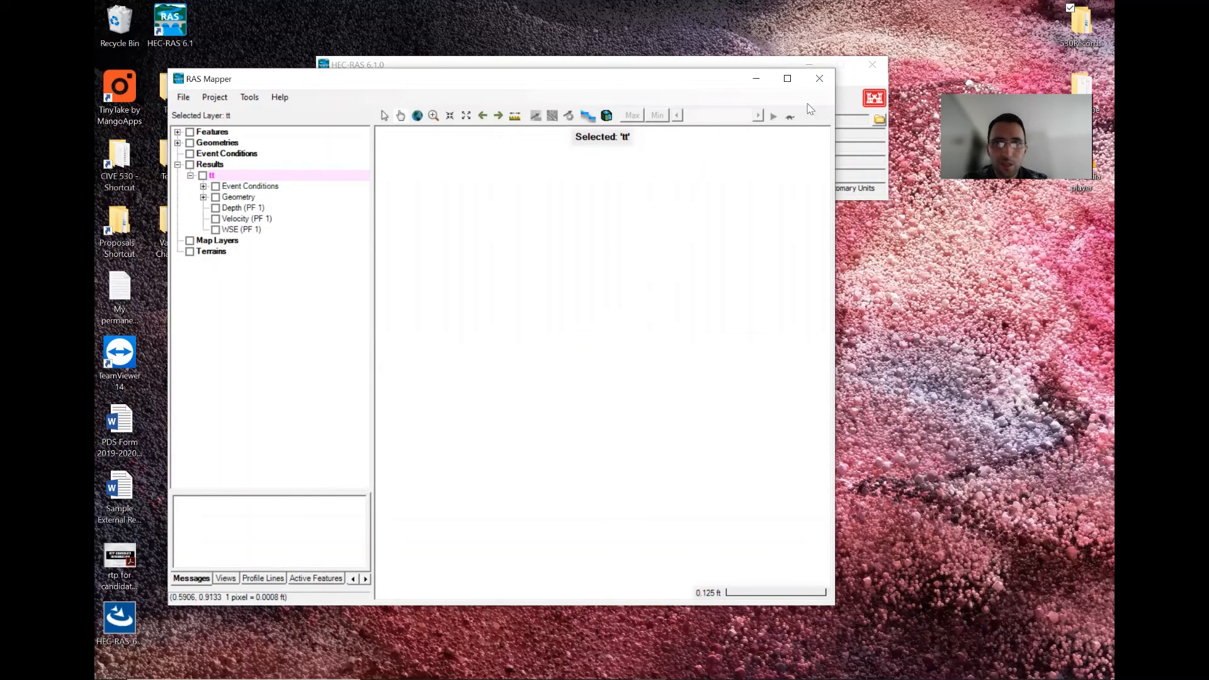
pyautogui.click(820, 78)
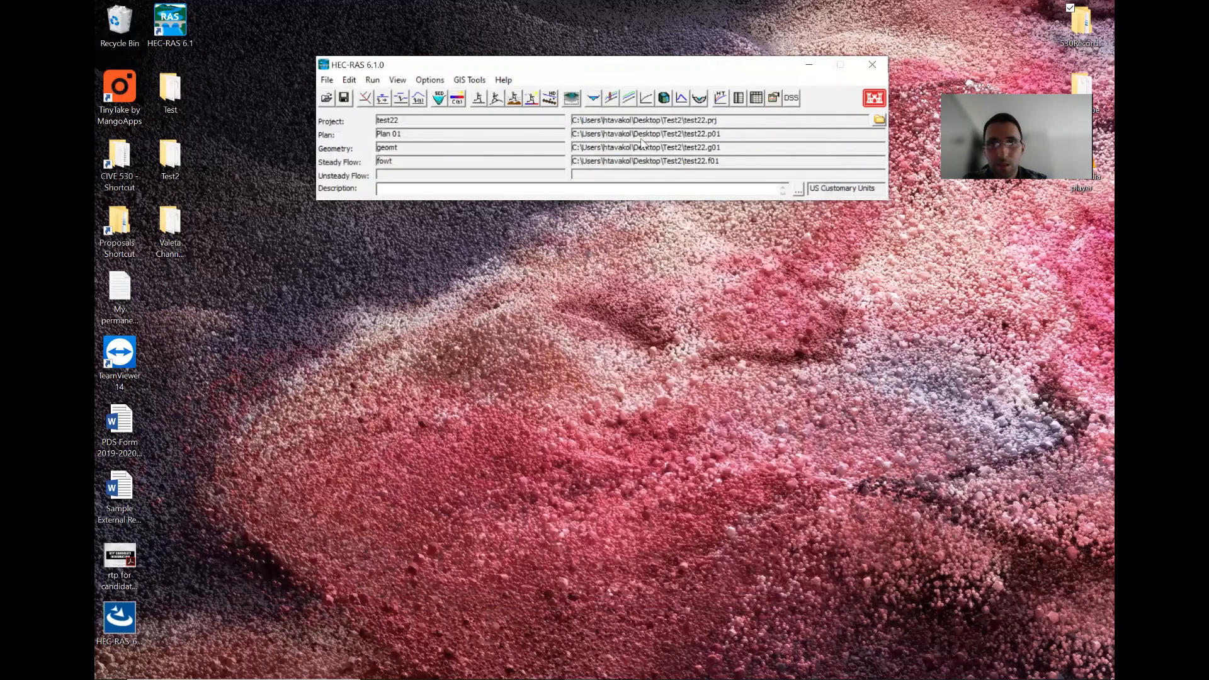